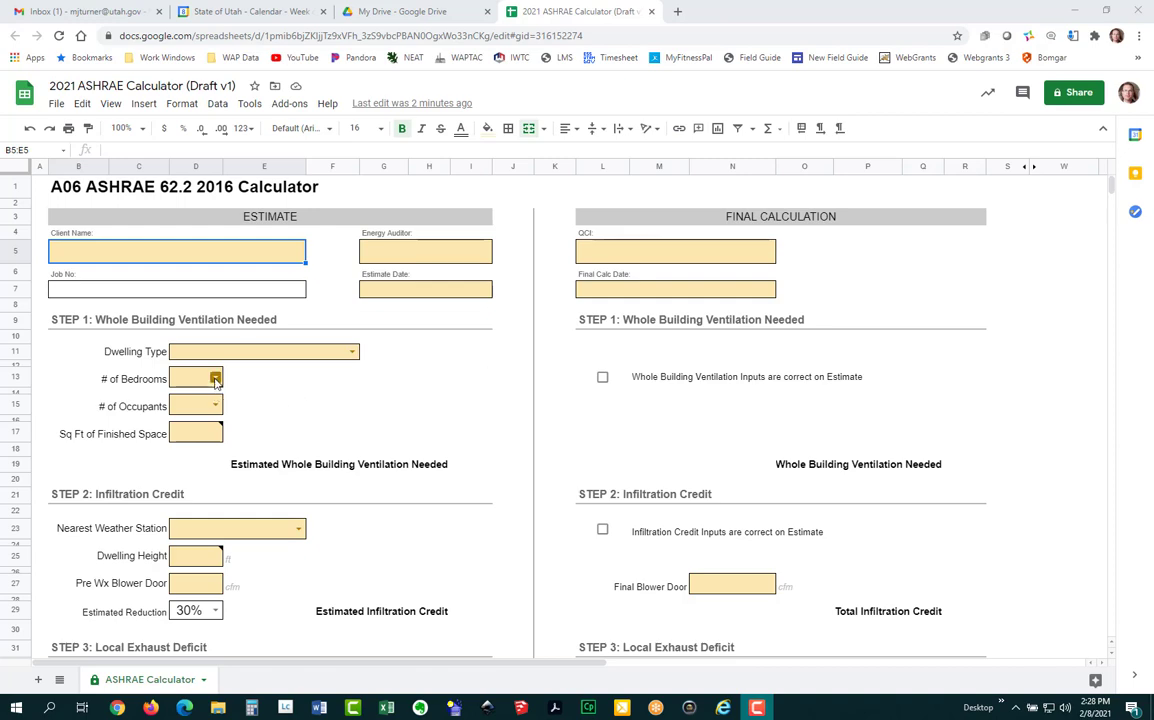
- Choose 3 from the # of Bedrooms dropdown in cell D13 of the Step 1 section
{"action": "left_click", "coordinate": [215, 380]}
{"action": "left_click", "coordinate": [198, 436]}
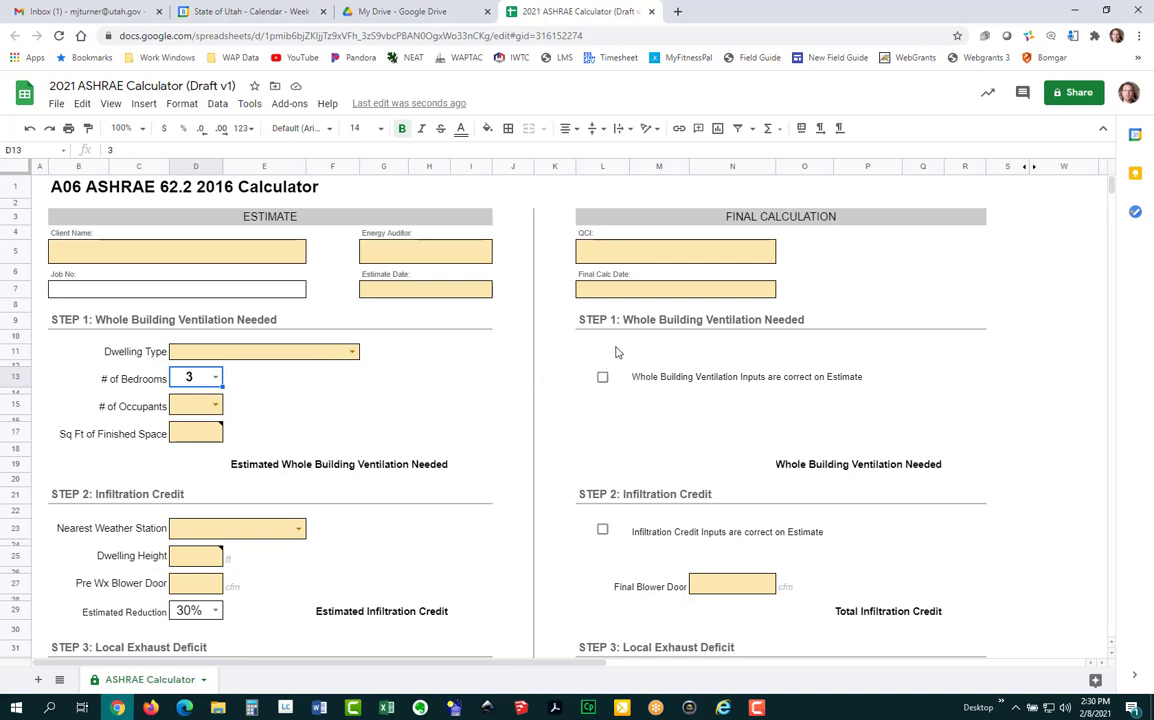
{"action": "scroll", "coordinate": [585, 410], "scroll_direction": "down", "scroll_amount": 2}
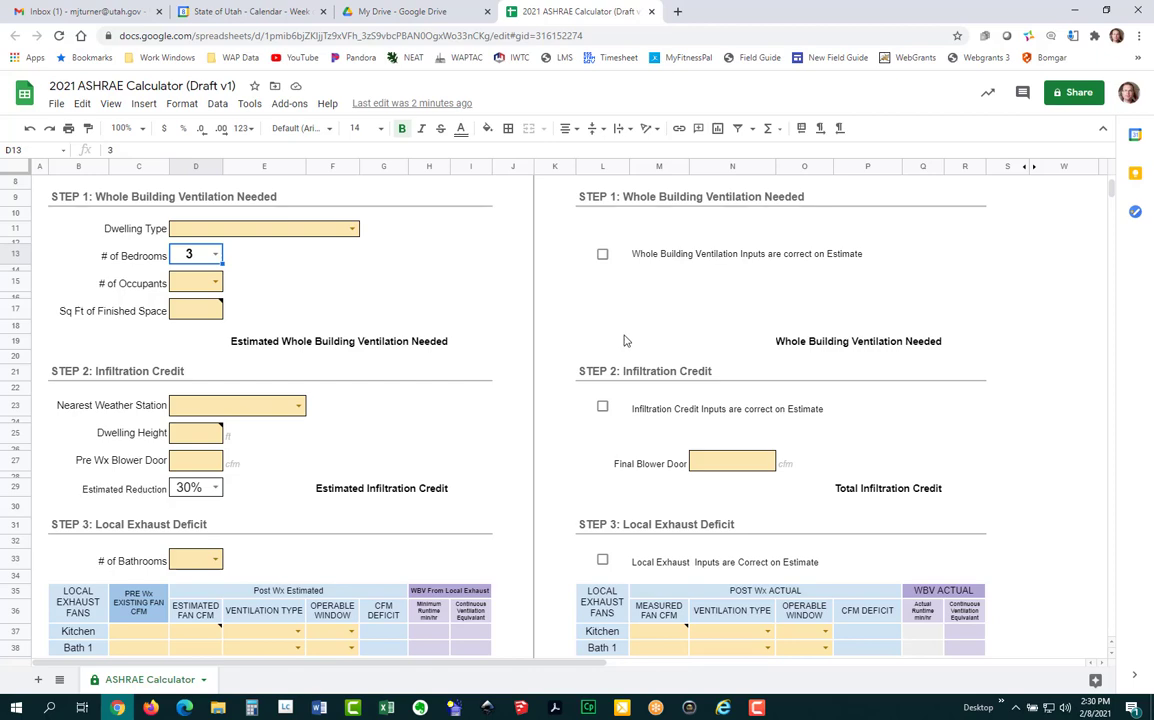
{"action": "scroll", "coordinate": [624, 341], "scroll_direction": "down", "scroll_amount": 3}
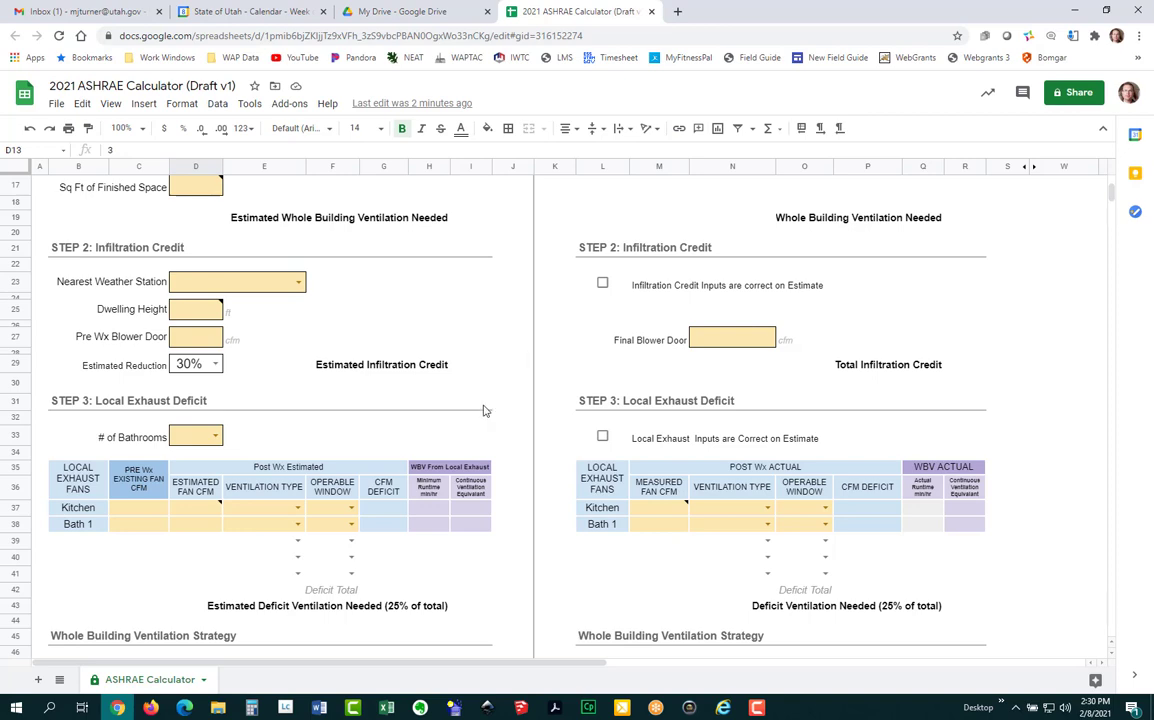
{"action": "scroll", "coordinate": [293, 484], "scroll_direction": "down", "scroll_amount": 4}
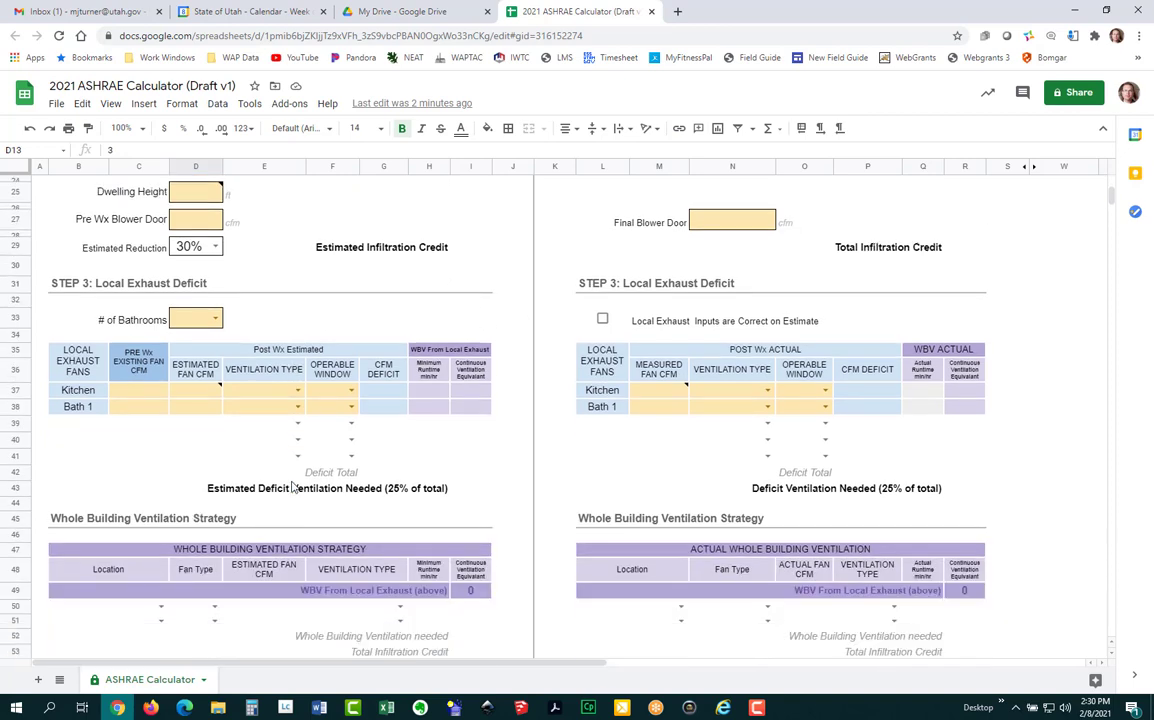
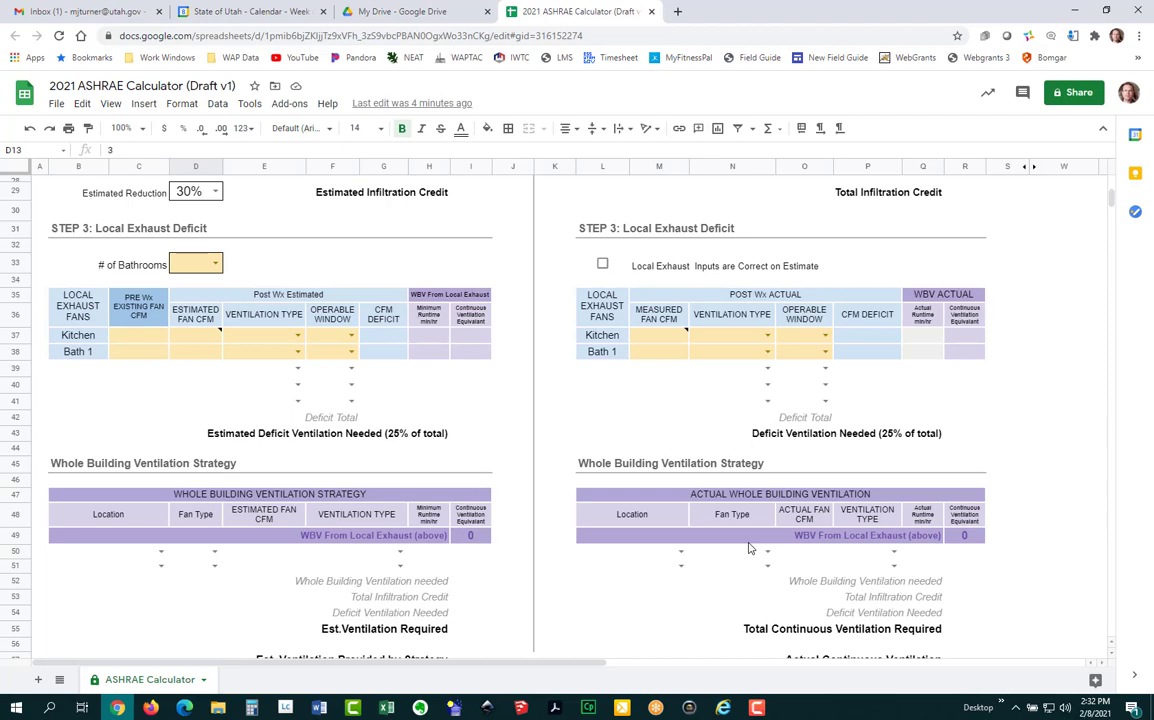
- Scroll back up to row 1 of the ASHRAE Calculator sheet to show the Estimate header fields
{"action": "scroll", "coordinate": [750, 545], "scroll_direction": "up", "scroll_amount": 5}
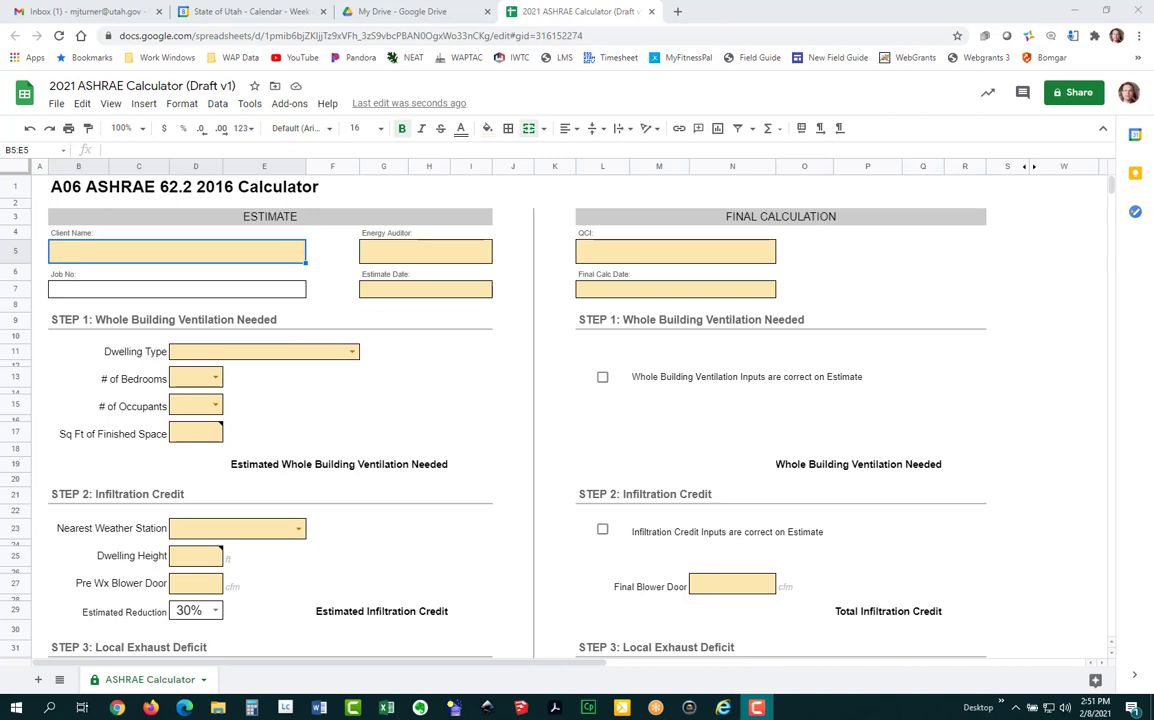
{"action": "left_click", "coordinate": [326, 258]}
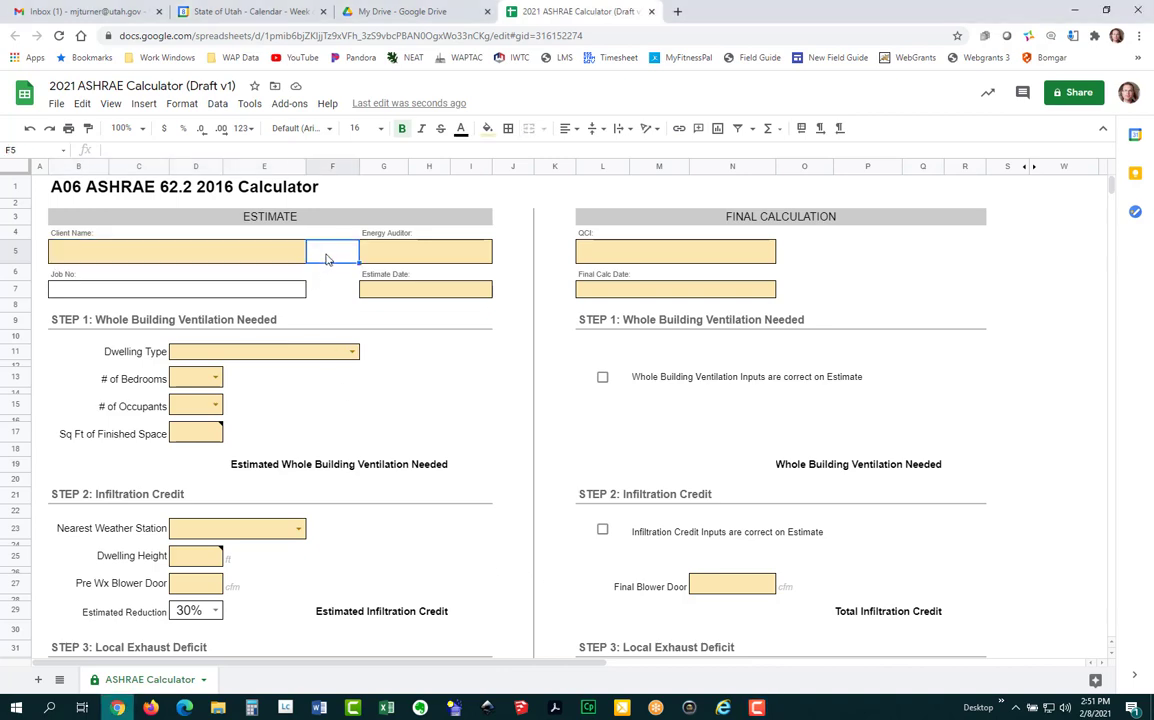
{"action": "type", "text": "wertfw"}
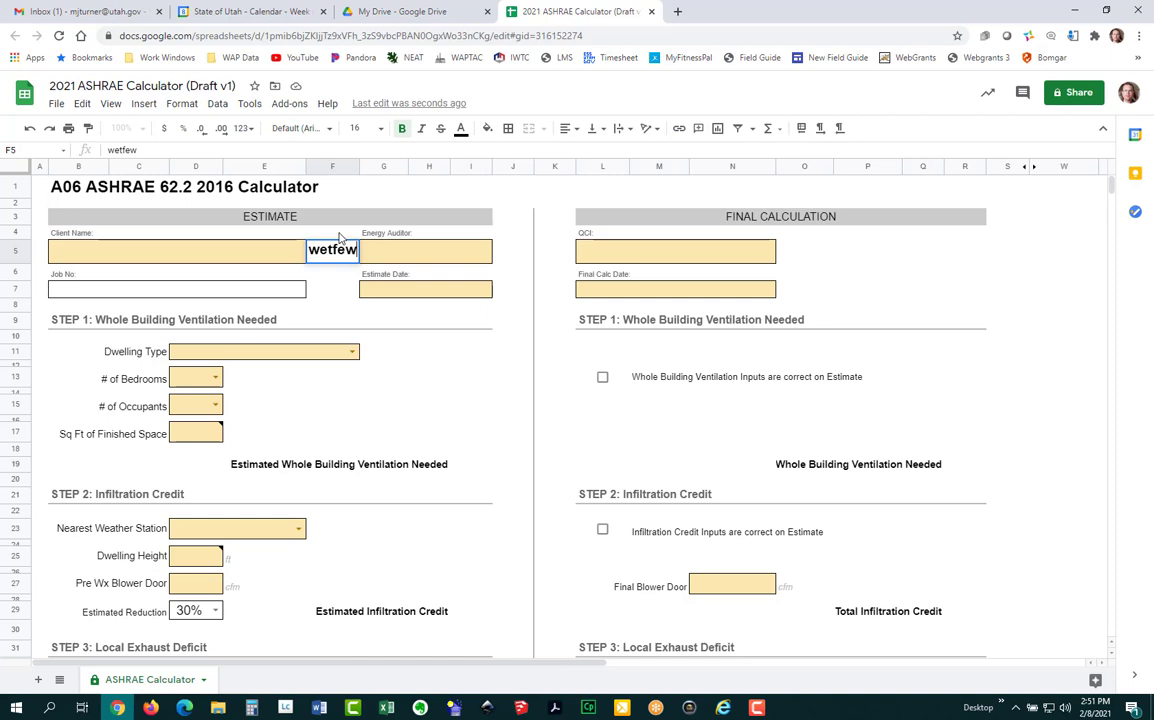
{"action": "key", "text": "Tab"}
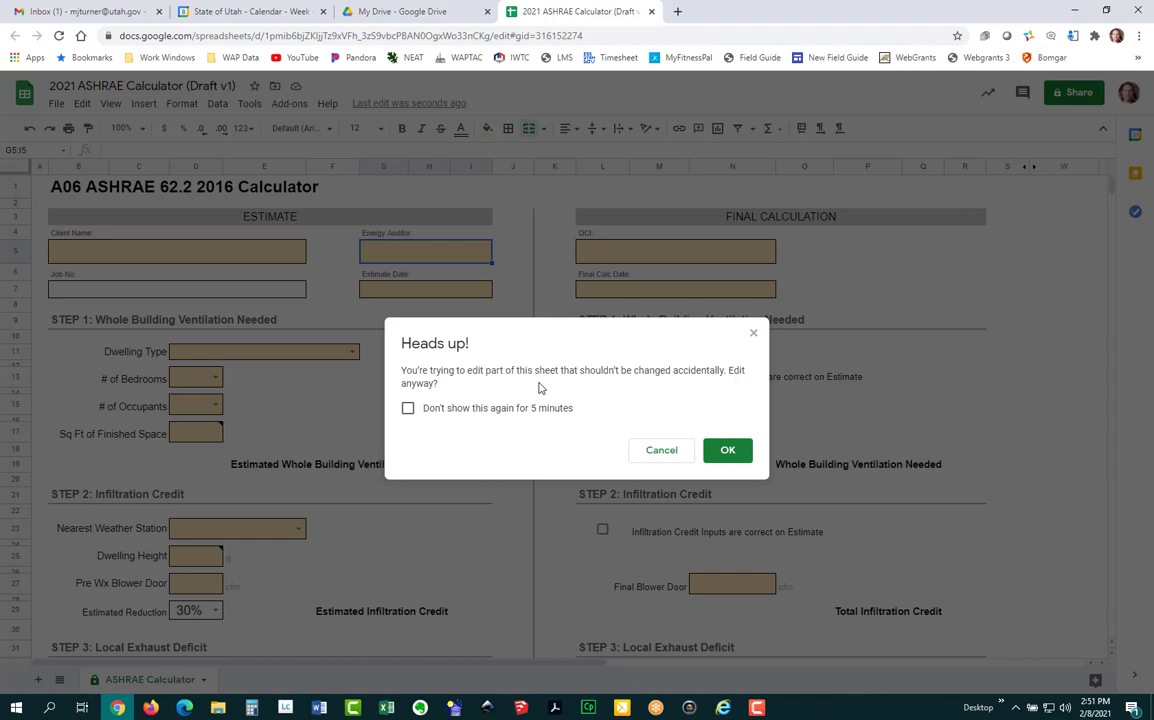
{"action": "left_click", "coordinate": [662, 451]}
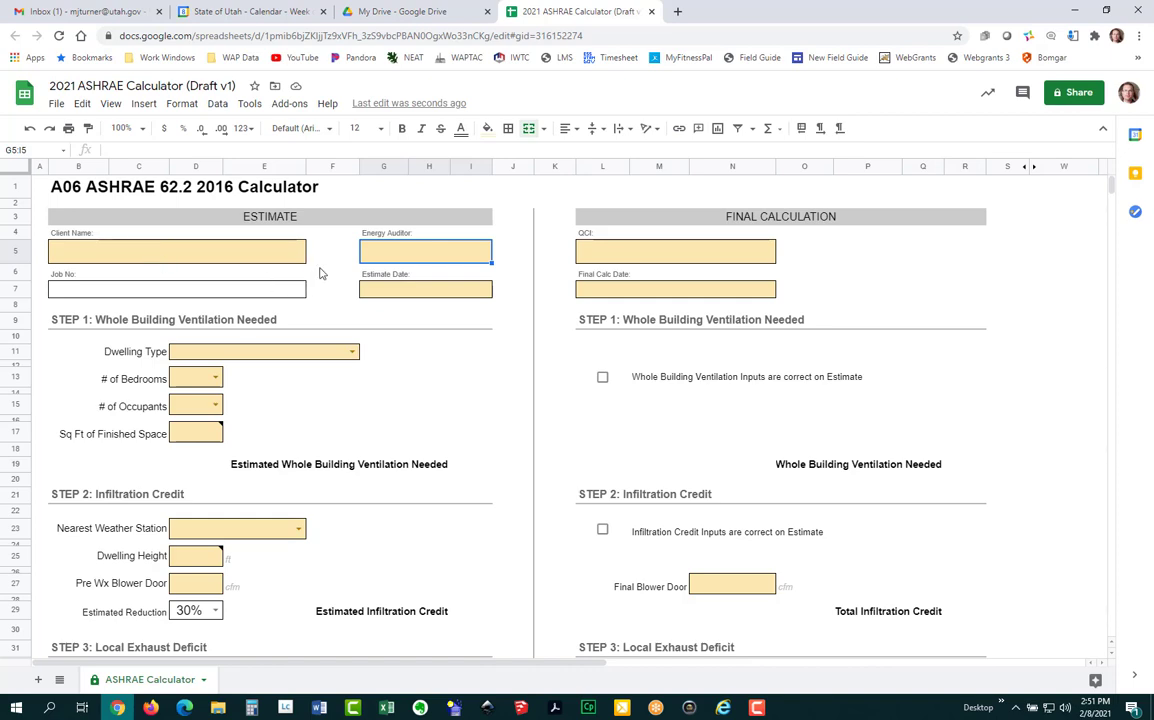
{"action": "left_click", "coordinate": [266, 261]}
- Enter the client's full name in Client Name and the auditor's name in Energy Auditor (G5)
{"action": "type", "text": "Bob "}
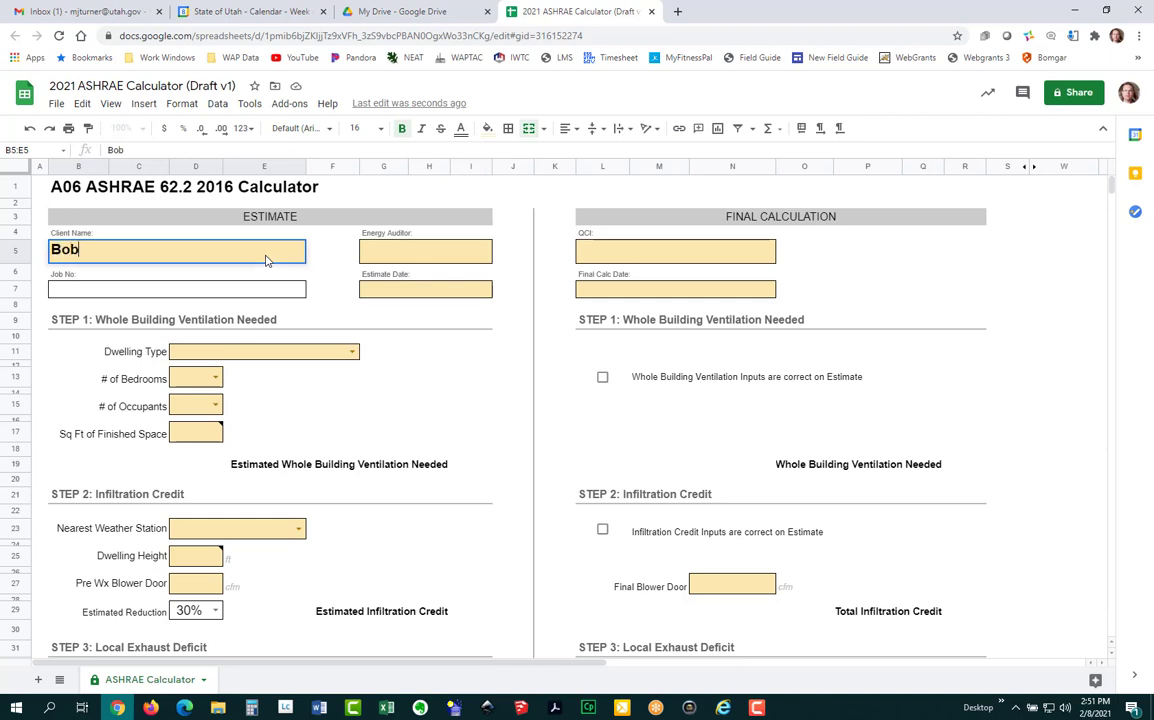
{"action": "type", "text": "Smith"}
{"action": "key", "text": "Tab"}
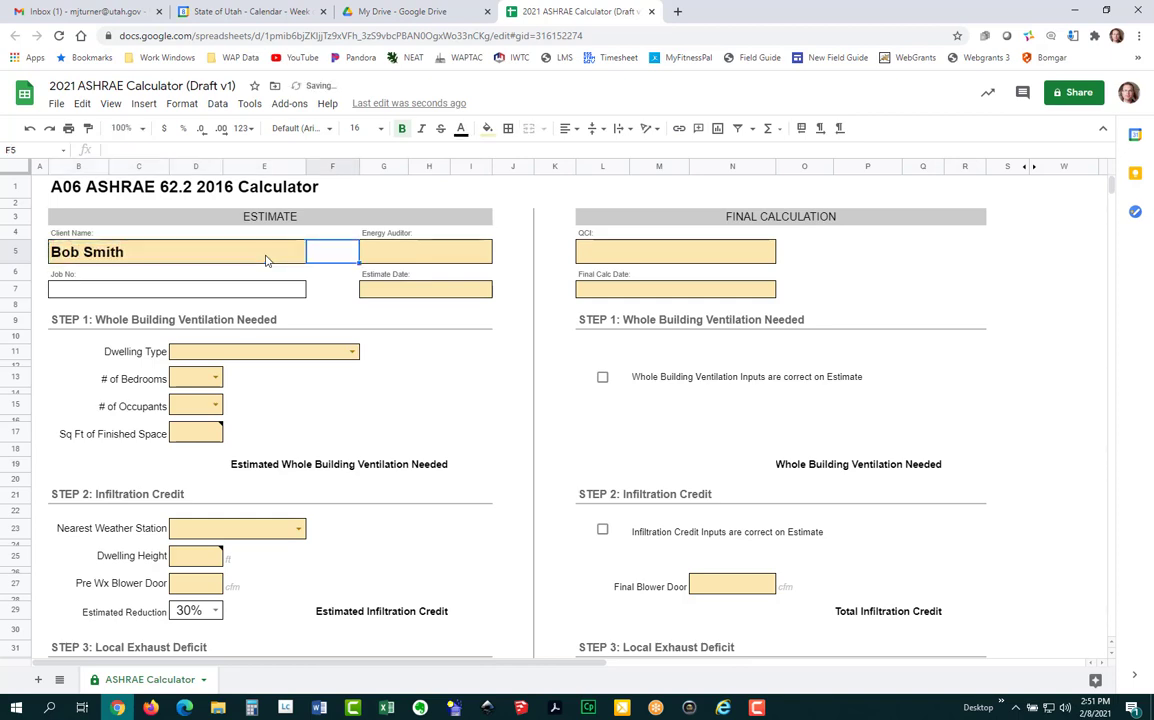
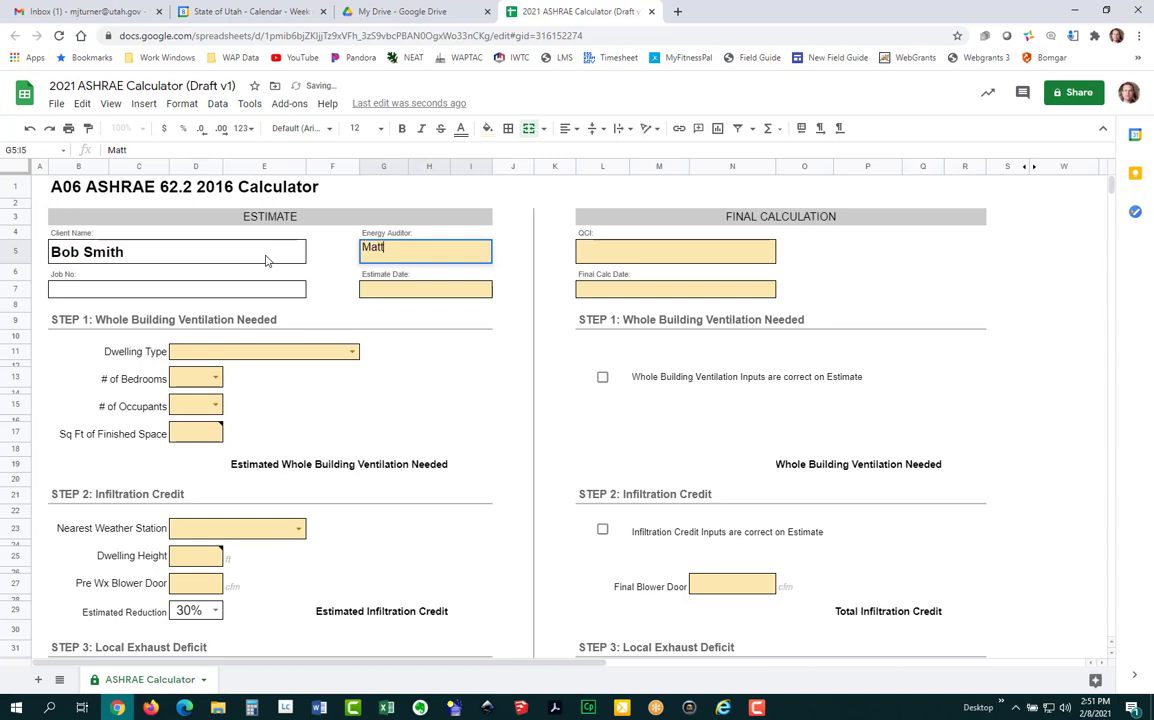
{"action": "left_click", "coordinate": [330, 304]}
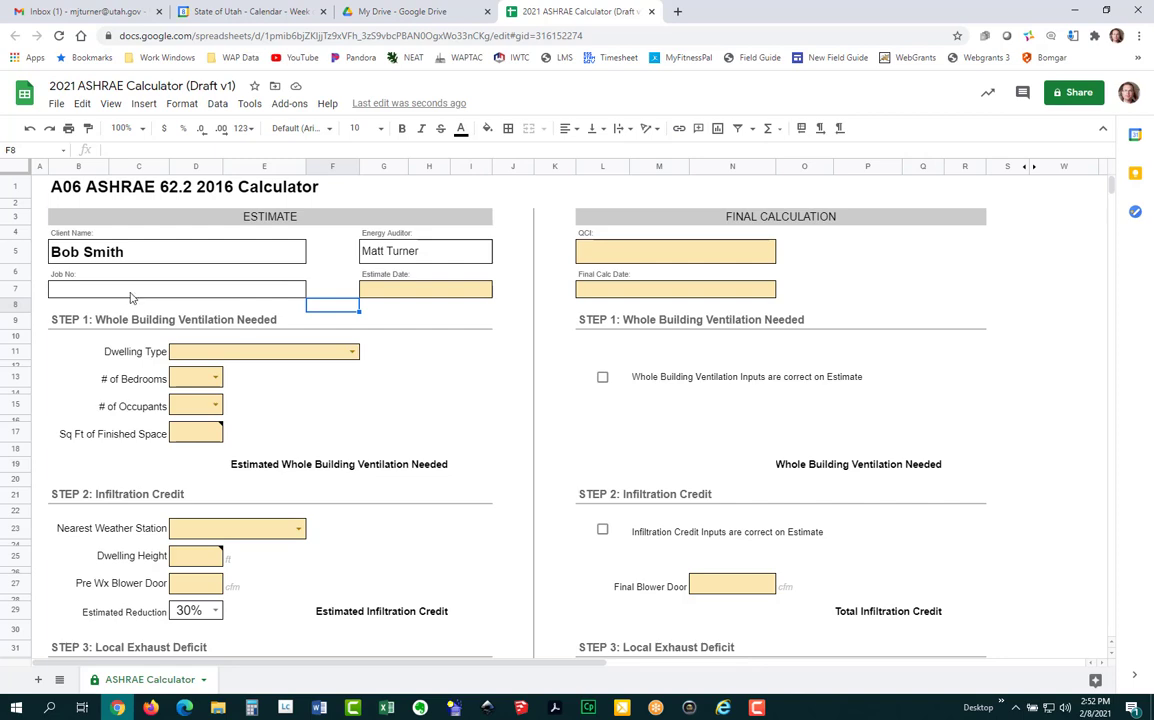
{"action": "scroll", "coordinate": [329, 348], "scroll_direction": "down", "scroll_amount": 1}
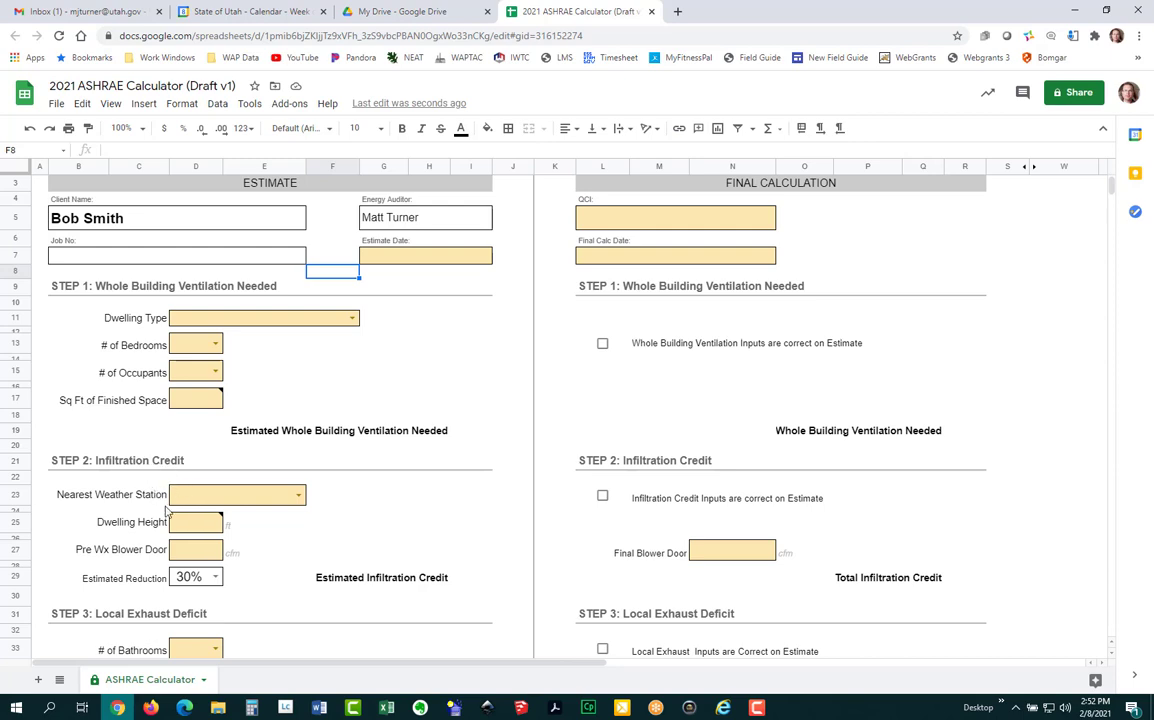
{"action": "scroll", "coordinate": [158, 593], "scroll_direction": "down", "scroll_amount": 2}
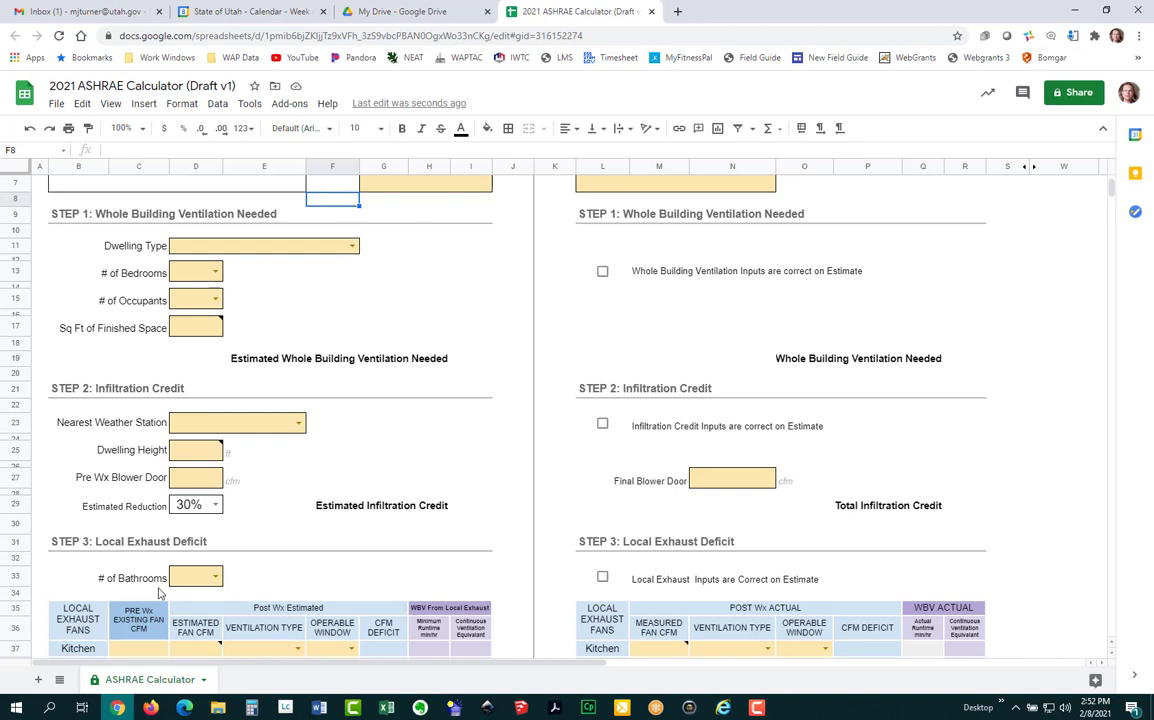
{"action": "scroll", "coordinate": [158, 593], "scroll_direction": "down", "scroll_amount": 1}
{"action": "scroll", "coordinate": [148, 535], "scroll_direction": "up", "scroll_amount": 3}
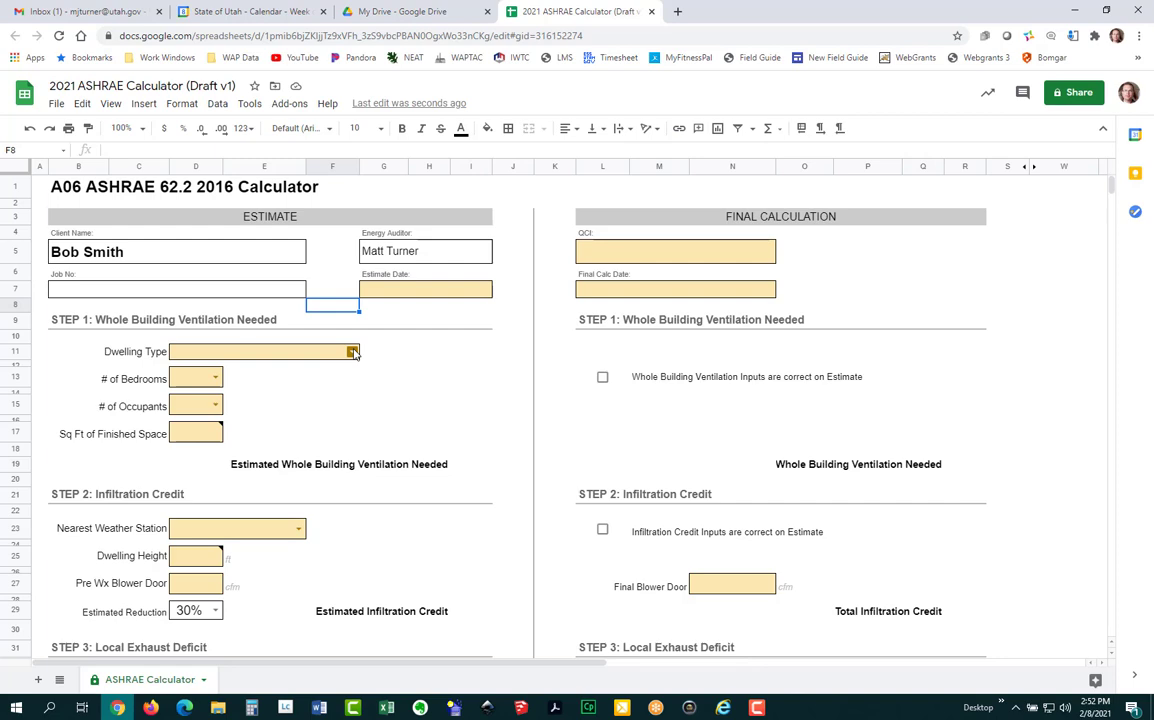
- Set Dwelling Type to Detached (Single-Family) after the Attached option shows an error
{"action": "left_click", "coordinate": [353, 352]}
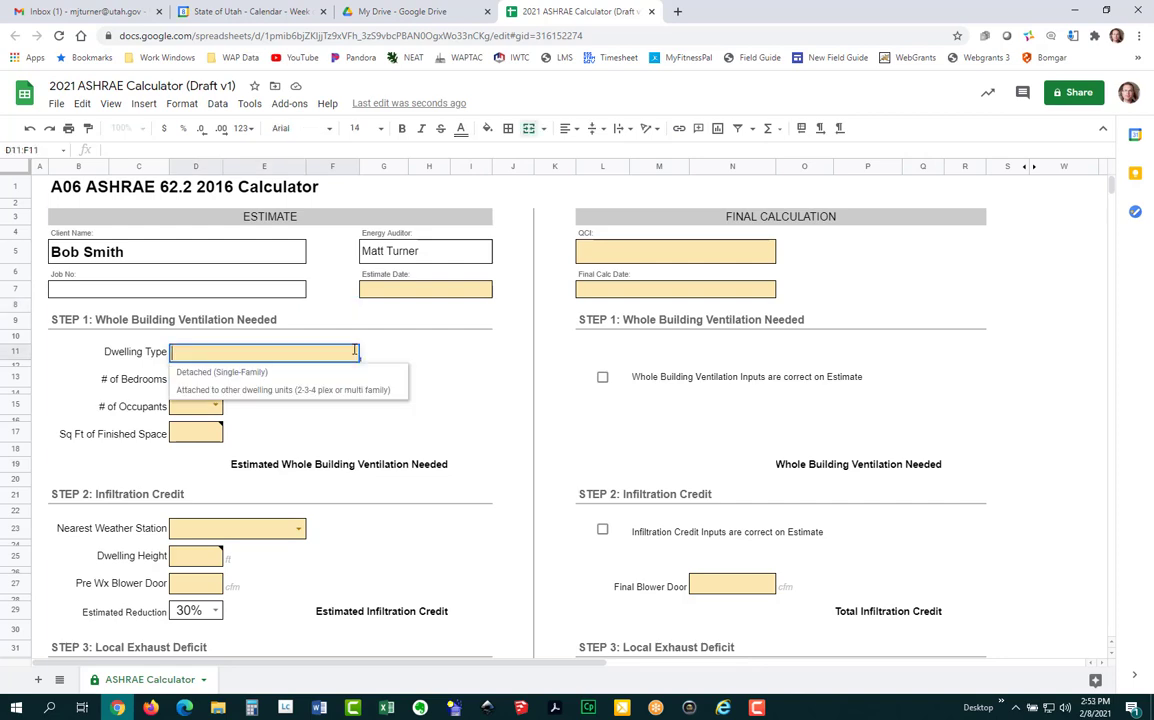
{"action": "left_click", "coordinate": [280, 392]}
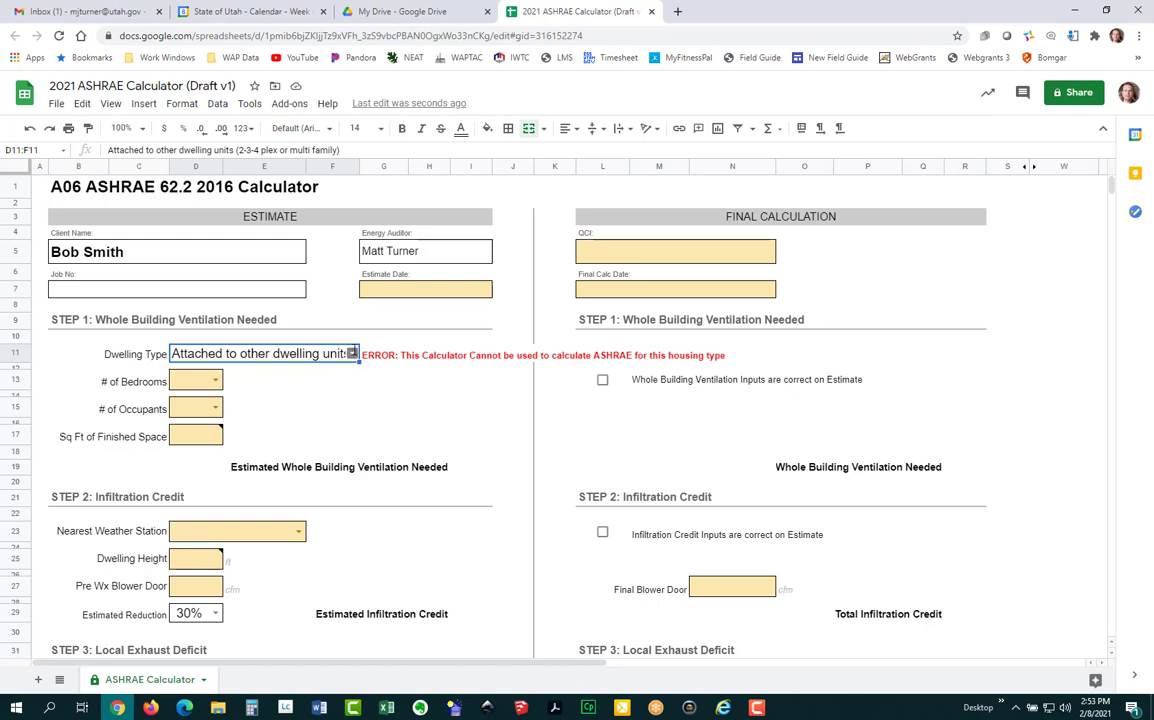
{"action": "left_click", "coordinate": [351, 353]}
{"action": "left_click", "coordinate": [245, 374]}
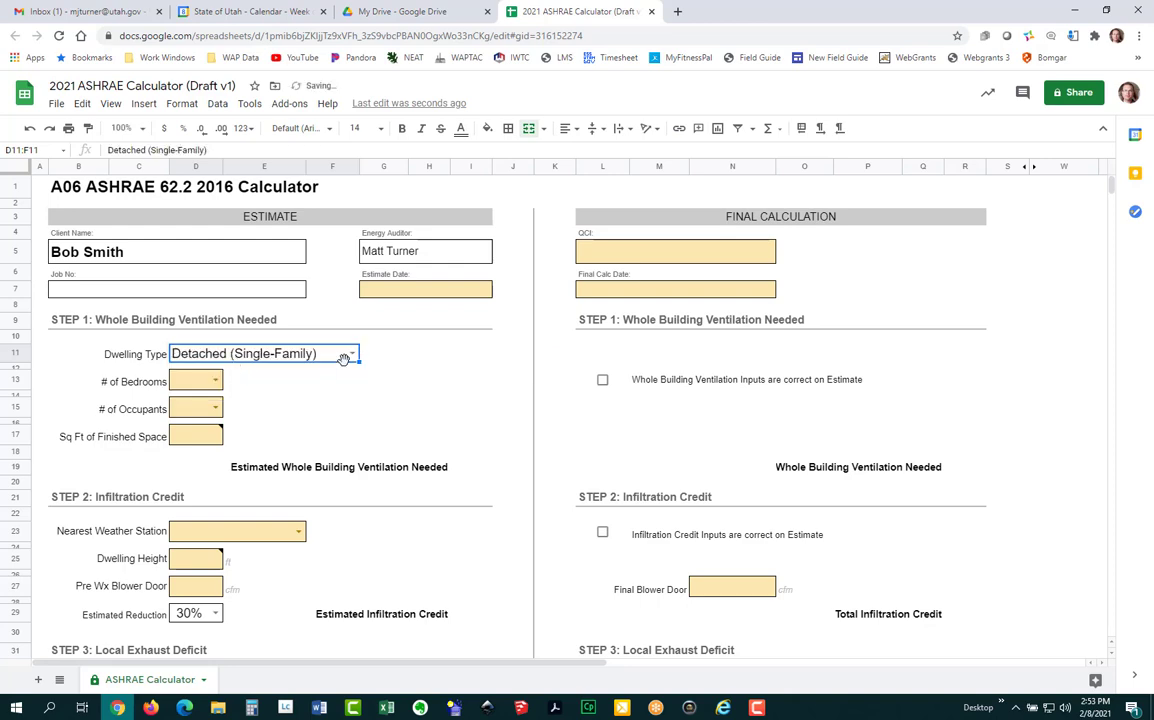
{"action": "left_click", "coordinate": [279, 389]}
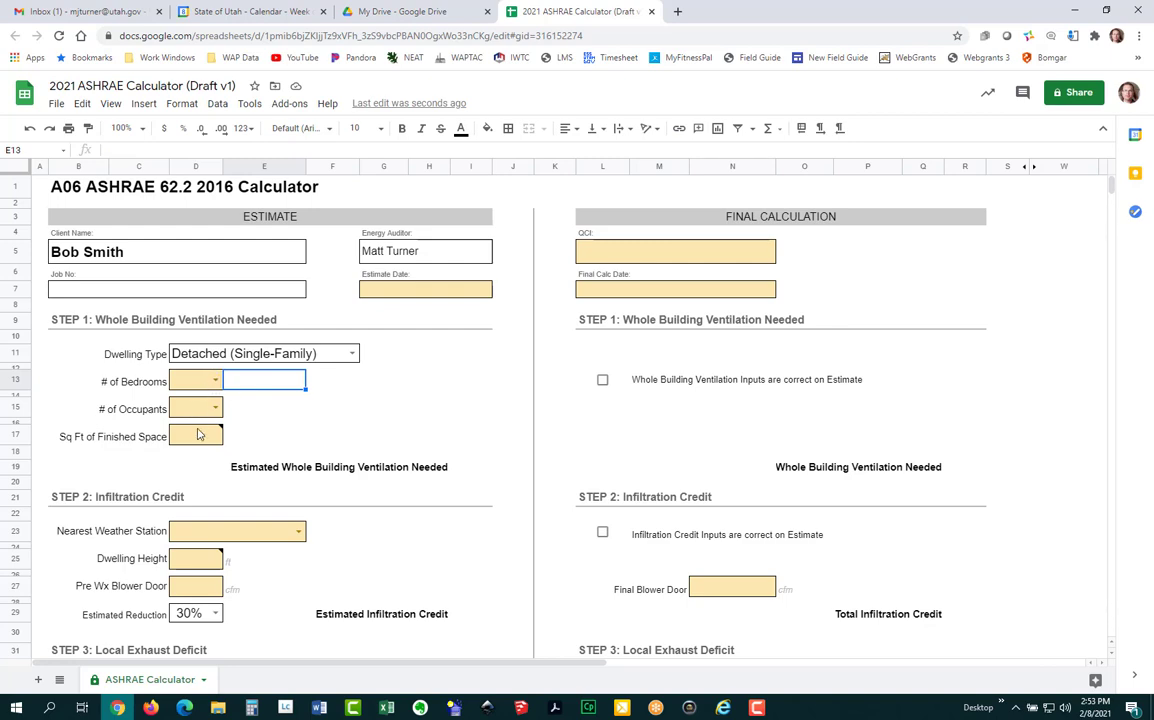
- Enter 3 bedrooms, 1 occupant and 1950 sq ft of finished space in Step 1
{"action": "left_click", "coordinate": [215, 380]}
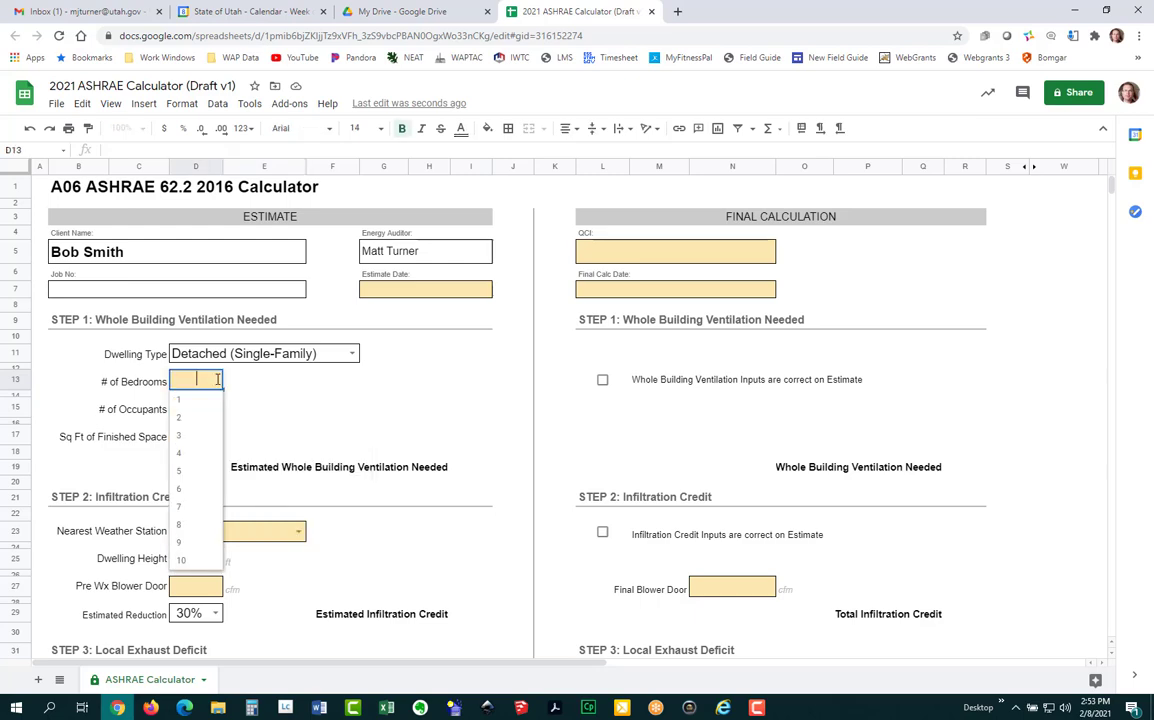
{"action": "left_click", "coordinate": [200, 438]}
{"action": "left_click", "coordinate": [215, 408]}
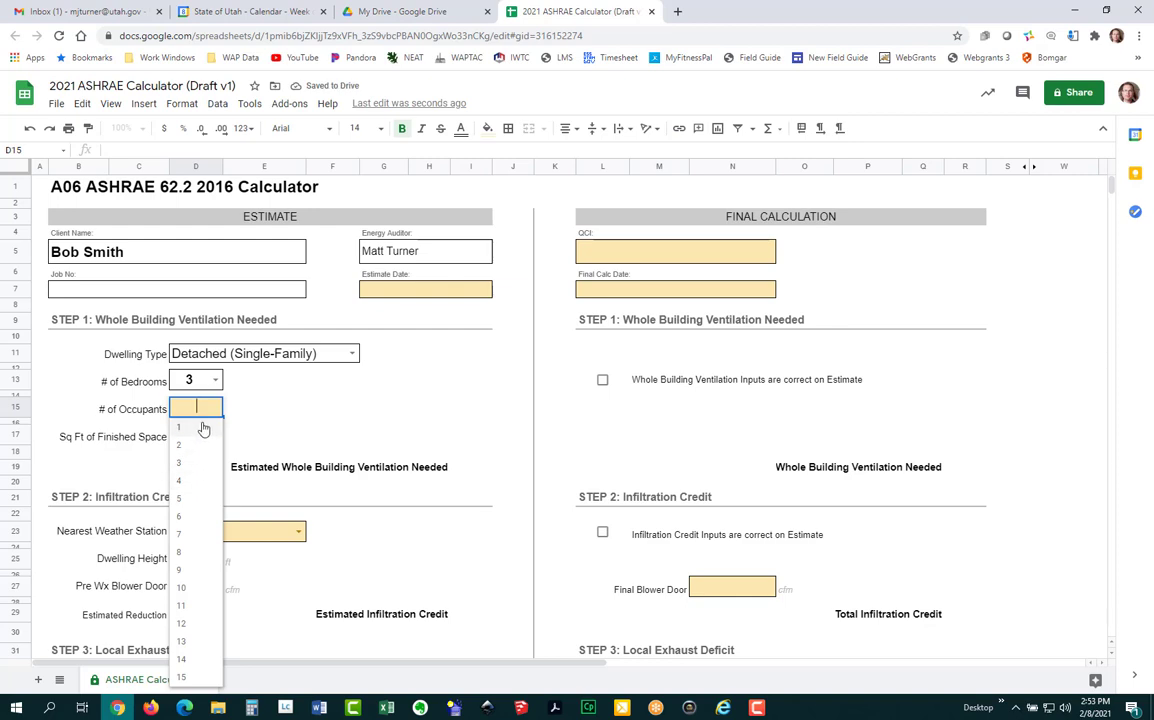
{"action": "left_click", "coordinate": [196, 427]}
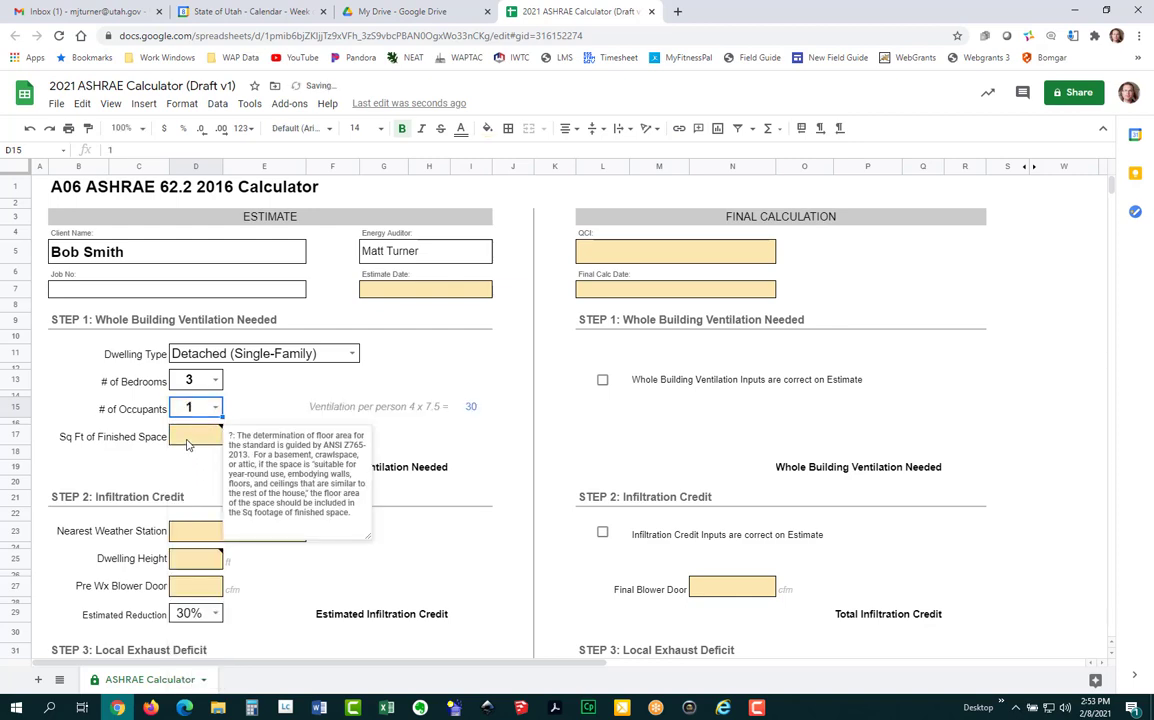
{"action": "key", "text": "Down"}
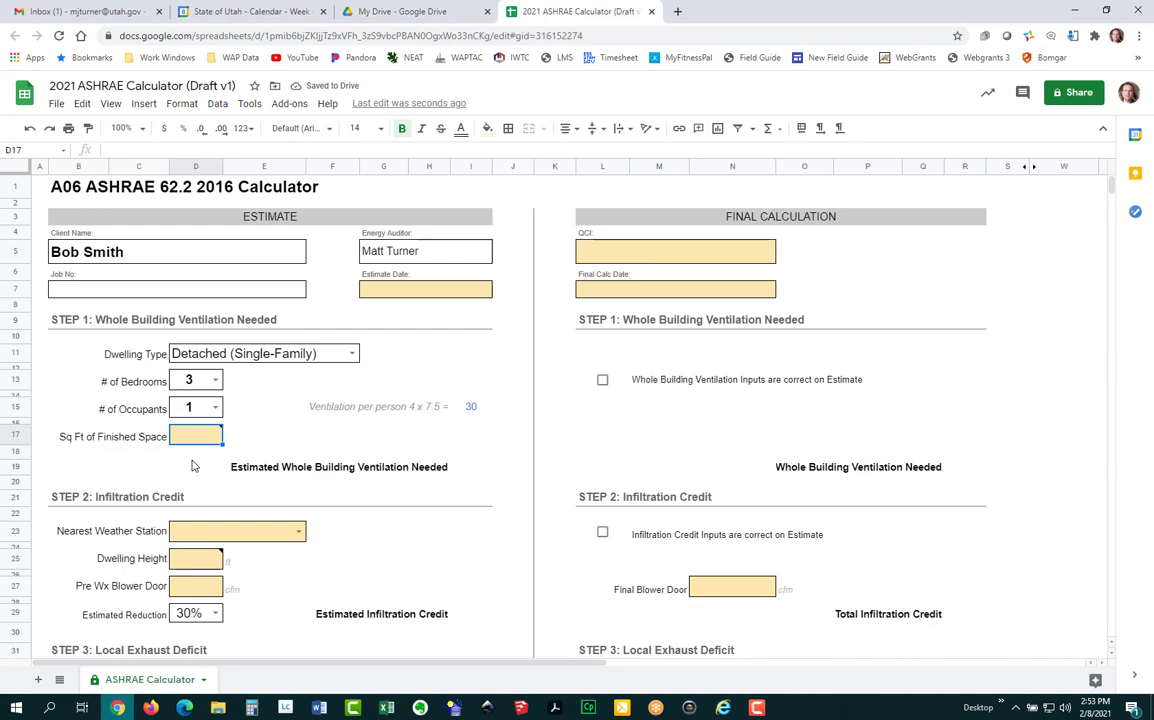
{"action": "type", "text": "1950"}
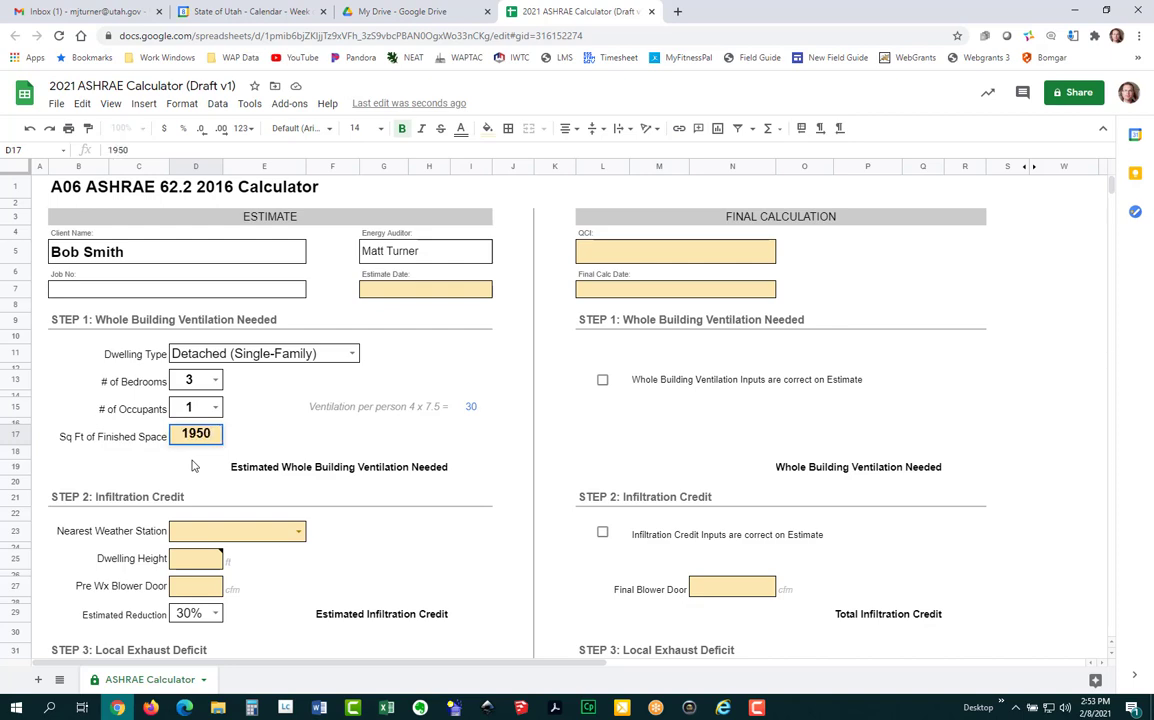
{"action": "key", "text": "Tab"}
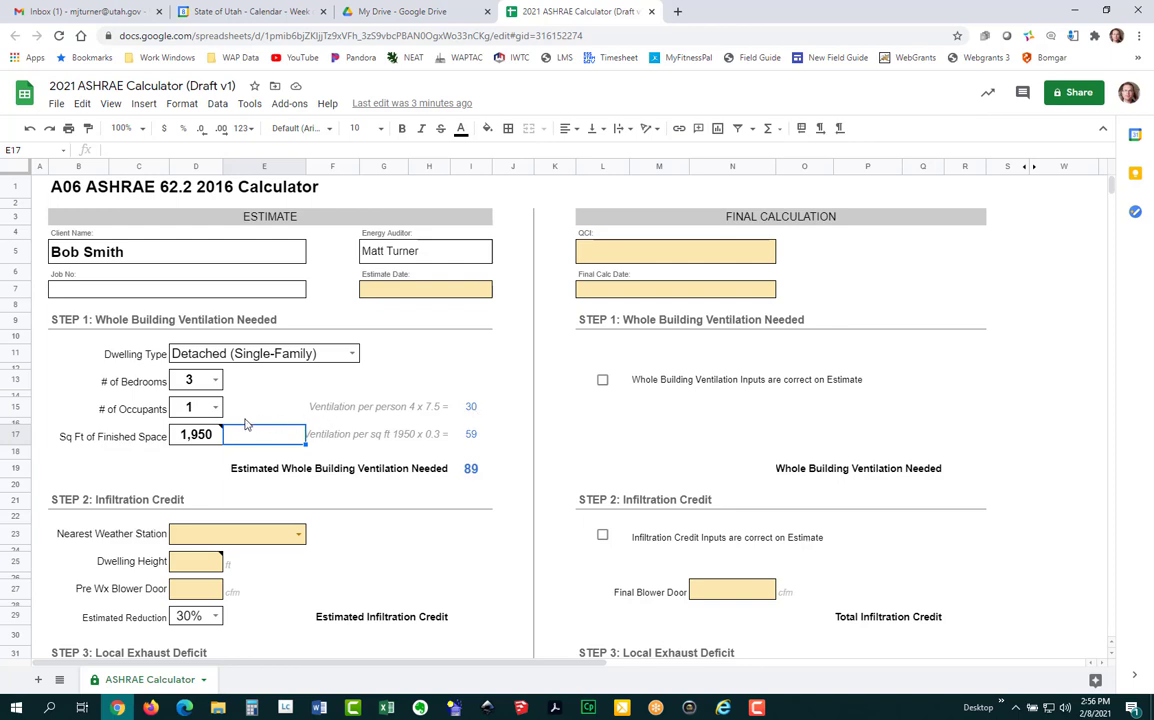
- Set # of Occupants in D15 to 5 after briefly trying 3, giving 37.5 per person and 96 needed
{"action": "left_click", "coordinate": [213, 408]}
{"action": "left_click", "coordinate": [215, 408]}
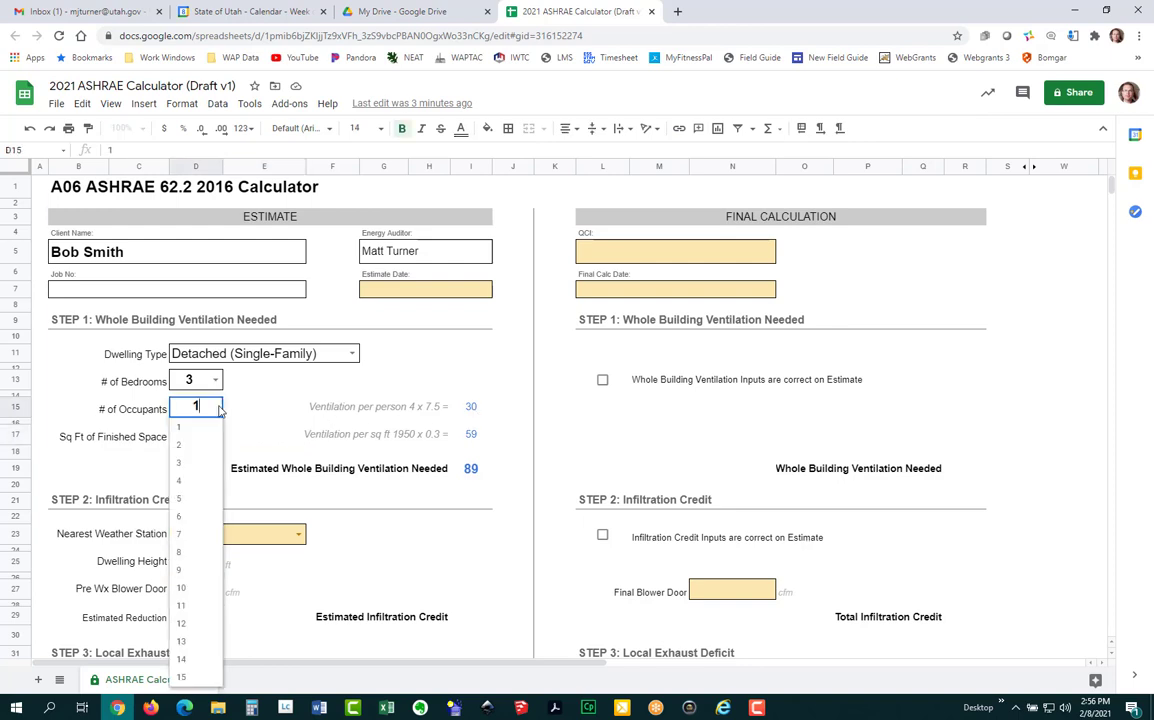
{"action": "left_click", "coordinate": [197, 471]}
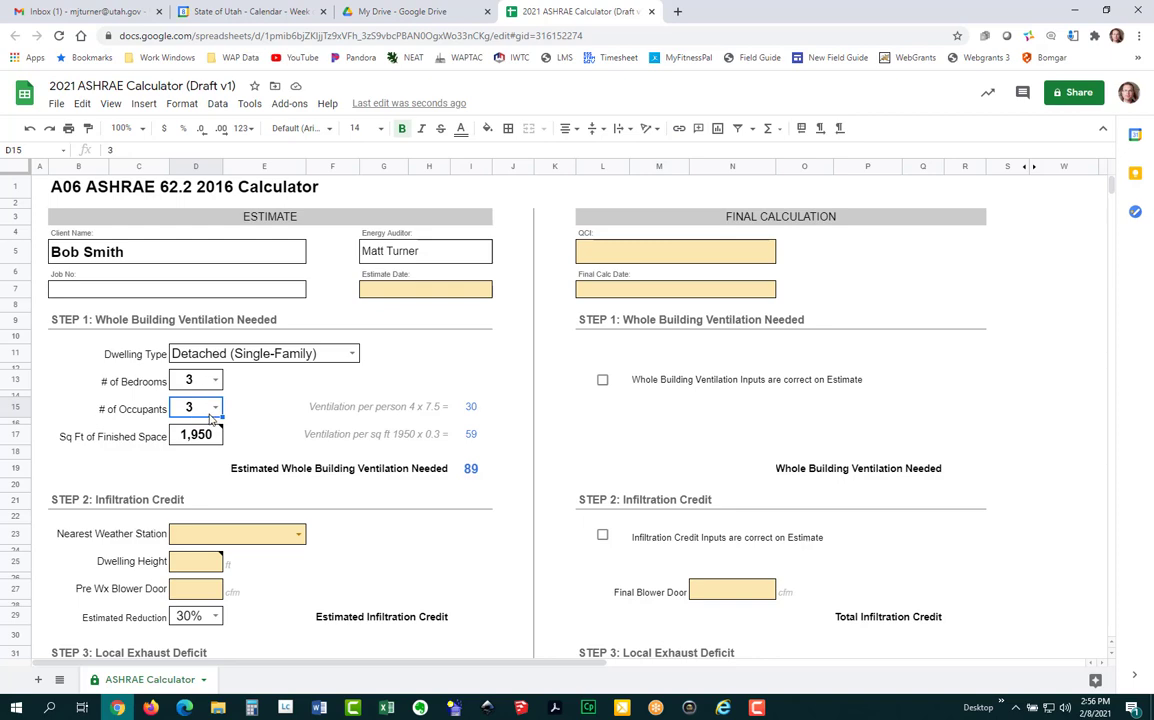
{"action": "left_click", "coordinate": [215, 408]}
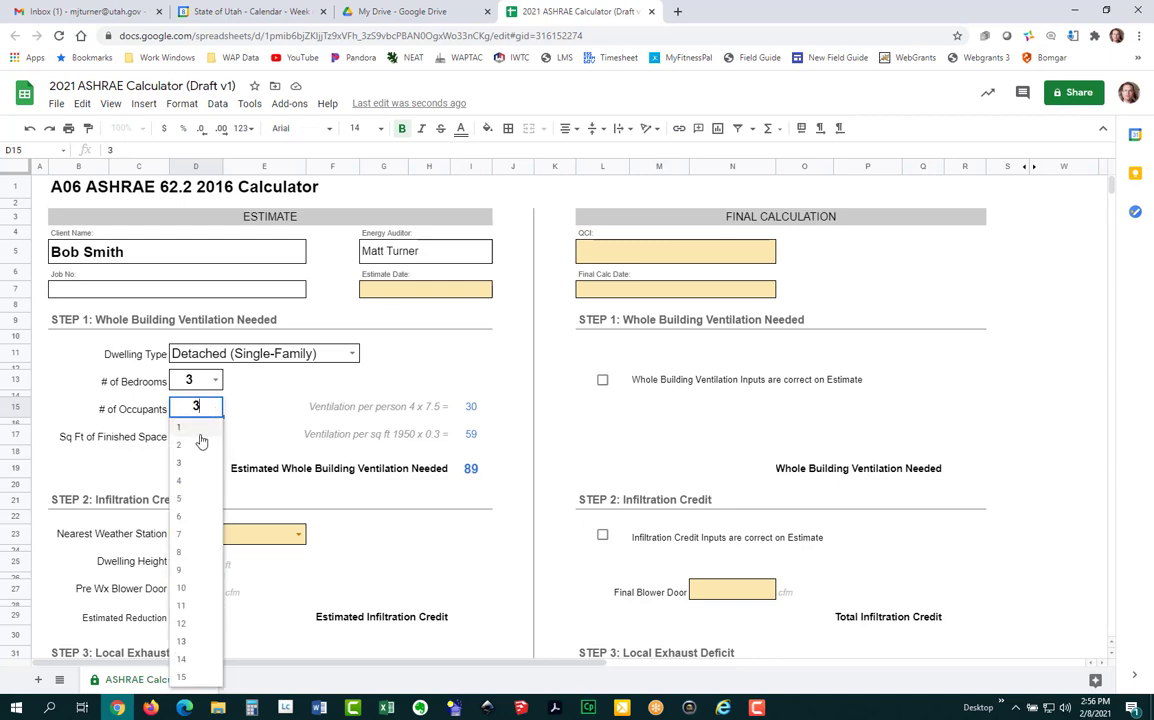
{"action": "left_click", "coordinate": [193, 500]}
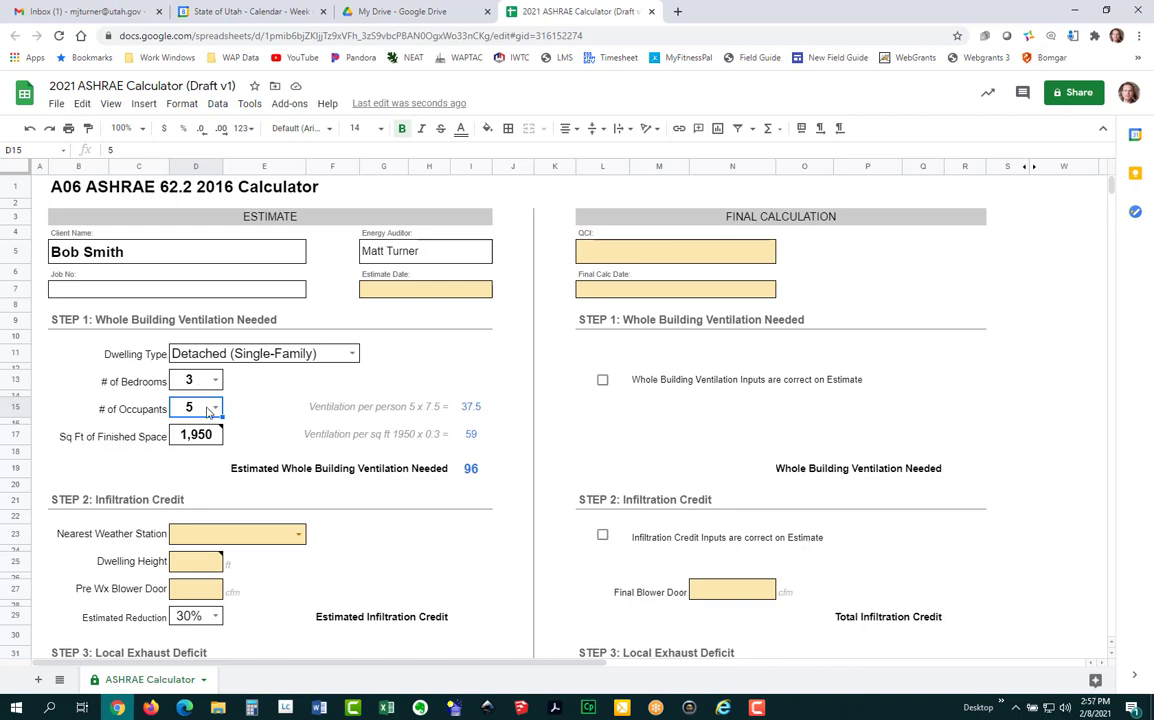
{"action": "mouse_move", "coordinate": [213, 446]}
{"action": "scroll", "coordinate": [208, 498], "scroll_direction": "down", "scroll_amount": 3}
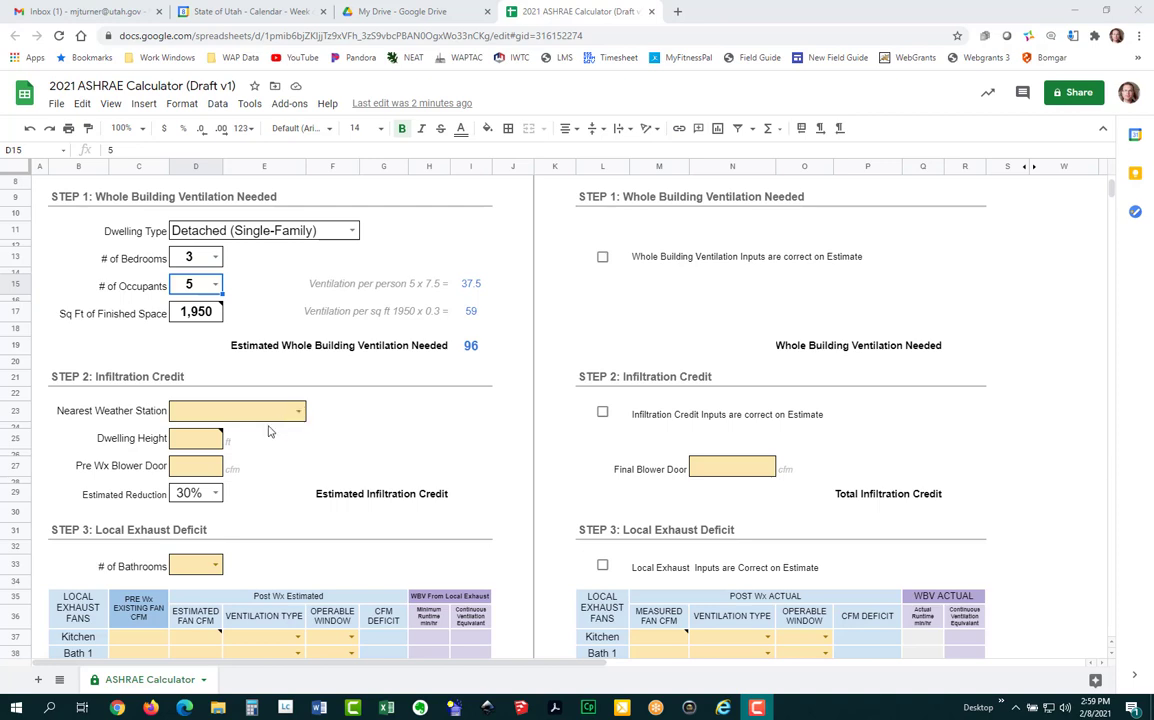
- Try Estimated Reduction at 10% and 60%, then set it back to 30%
{"action": "mouse_move", "coordinate": [223, 440]}
{"action": "left_click", "coordinate": [200, 493]}
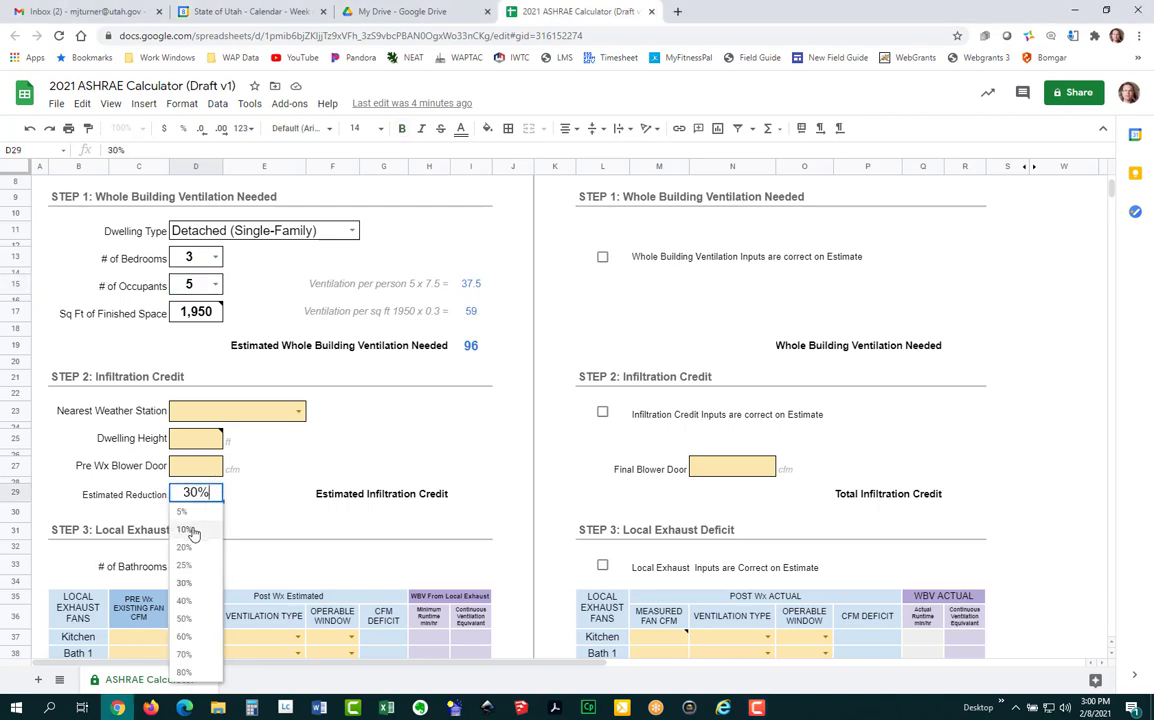
{"action": "left_click", "coordinate": [196, 529]}
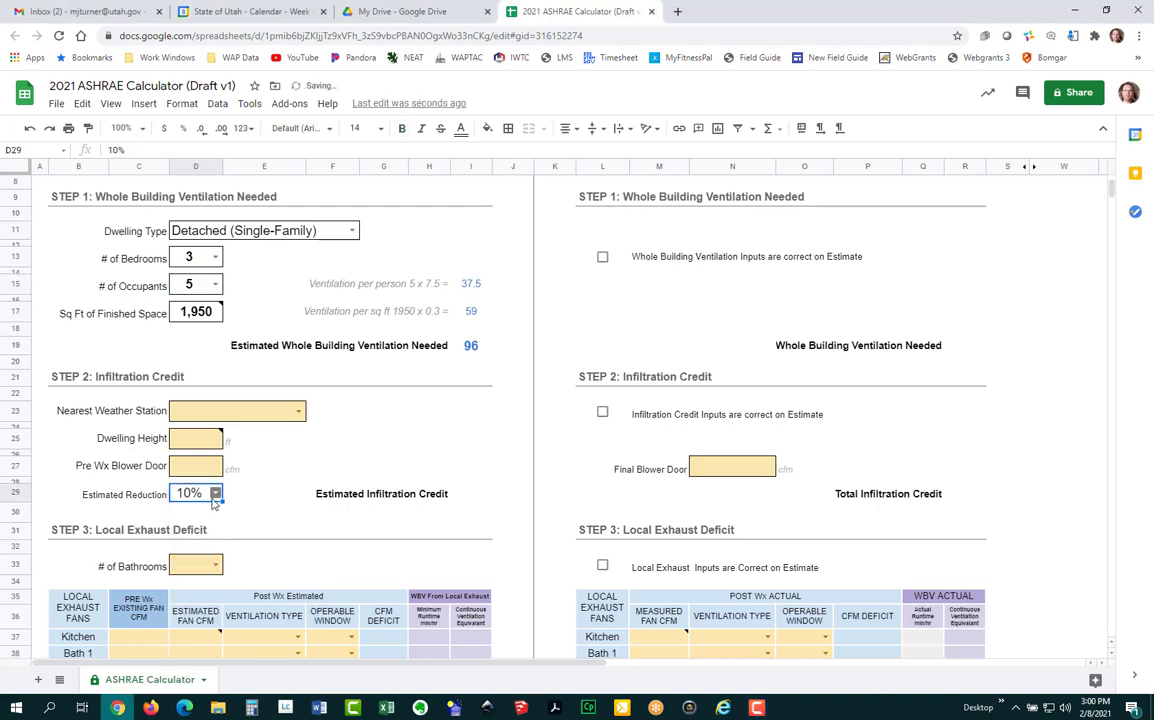
{"action": "left_click", "coordinate": [214, 494]}
{"action": "left_click", "coordinate": [203, 638]}
{"action": "left_click", "coordinate": [215, 493]}
{"action": "left_click", "coordinate": [190, 583]}
- Choose Moab as the Nearest Weather Station, giving a WSF of 0.54
{"action": "left_click", "coordinate": [299, 412]}
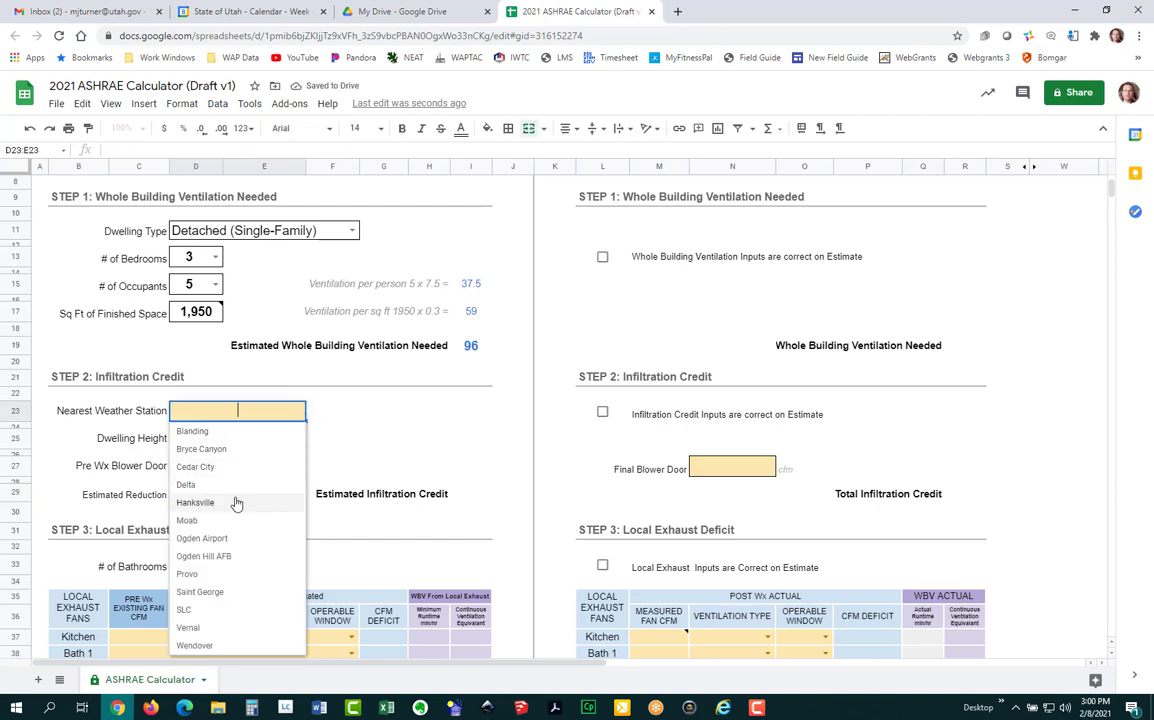
{"action": "left_click", "coordinate": [228, 528]}
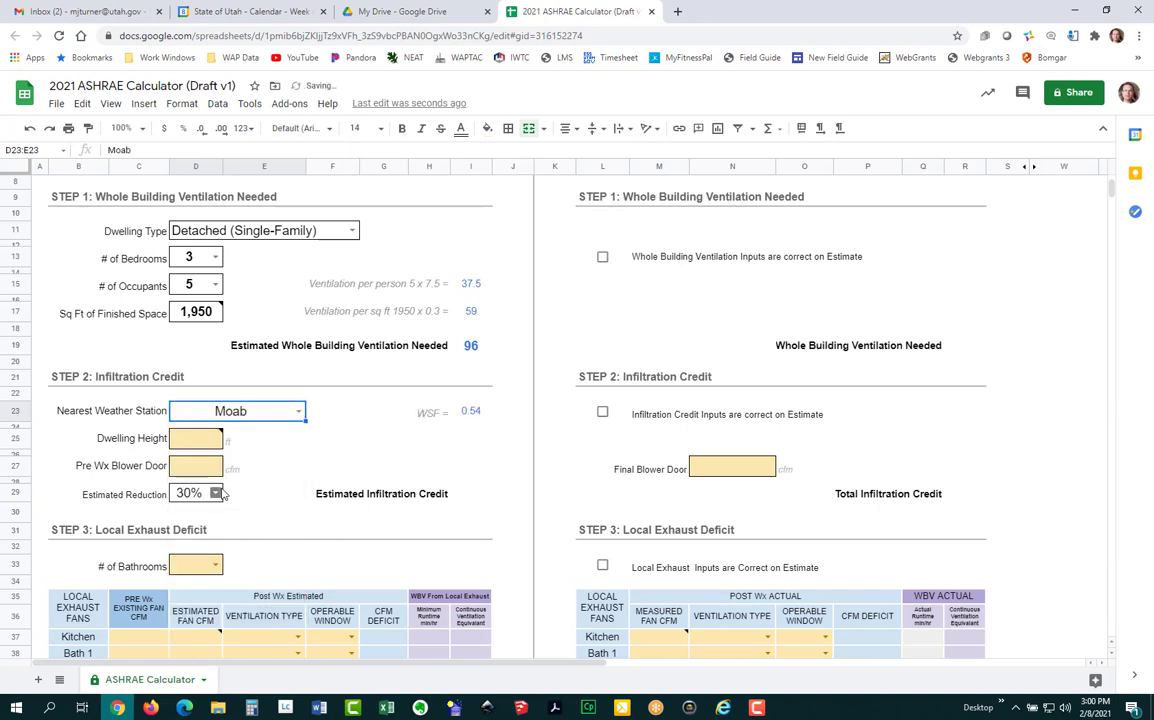
{"action": "left_click", "coordinate": [203, 441]}
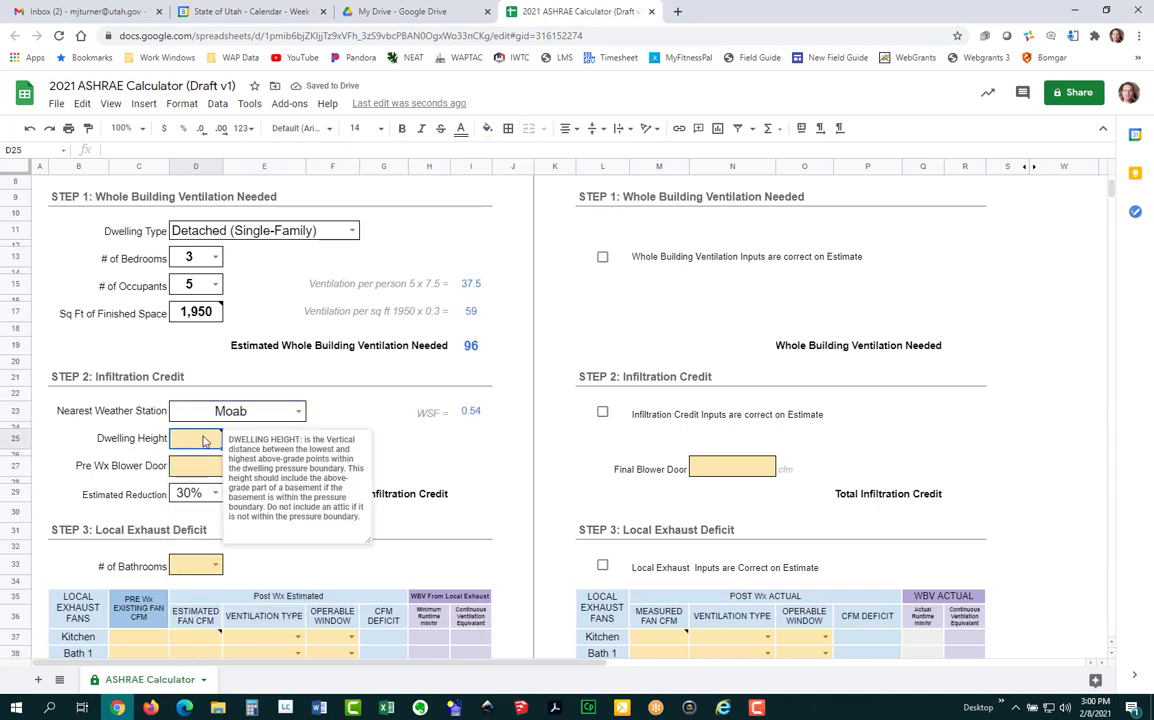
- Enter Dwelling Height 19 and Pre Wx Blower Door 2,745, giving S Factor 1.40 and credit -75
{"action": "type", "text": "19"}
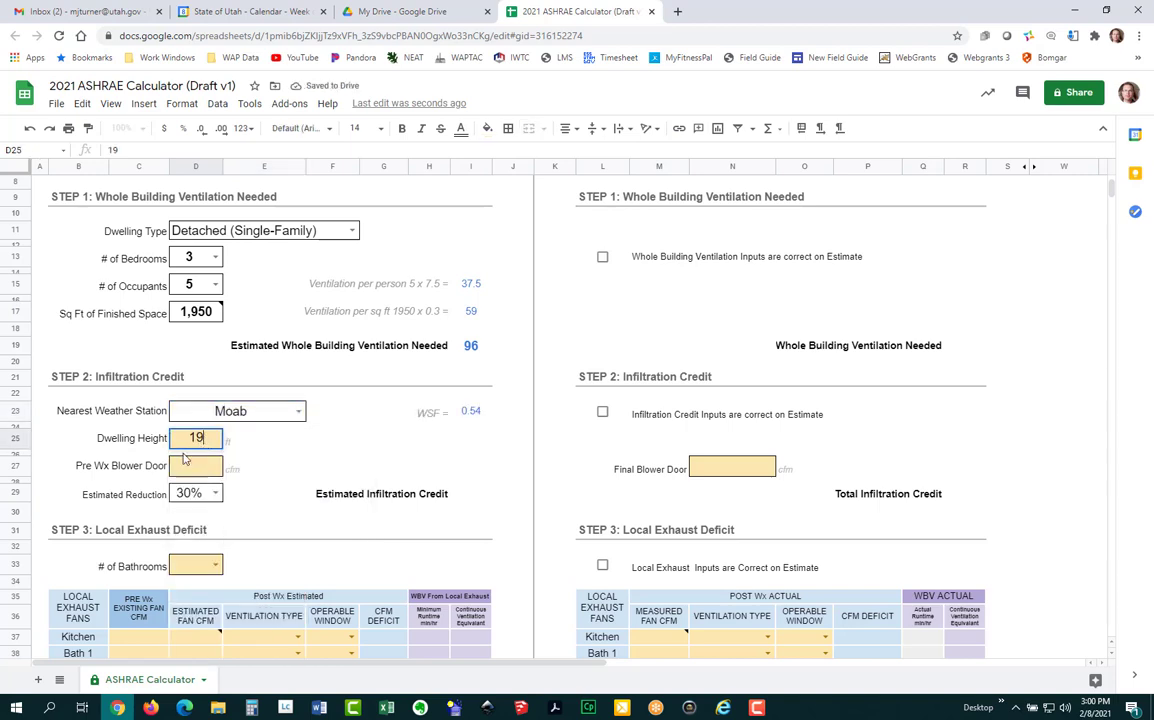
{"action": "left_click", "coordinate": [236, 460]}
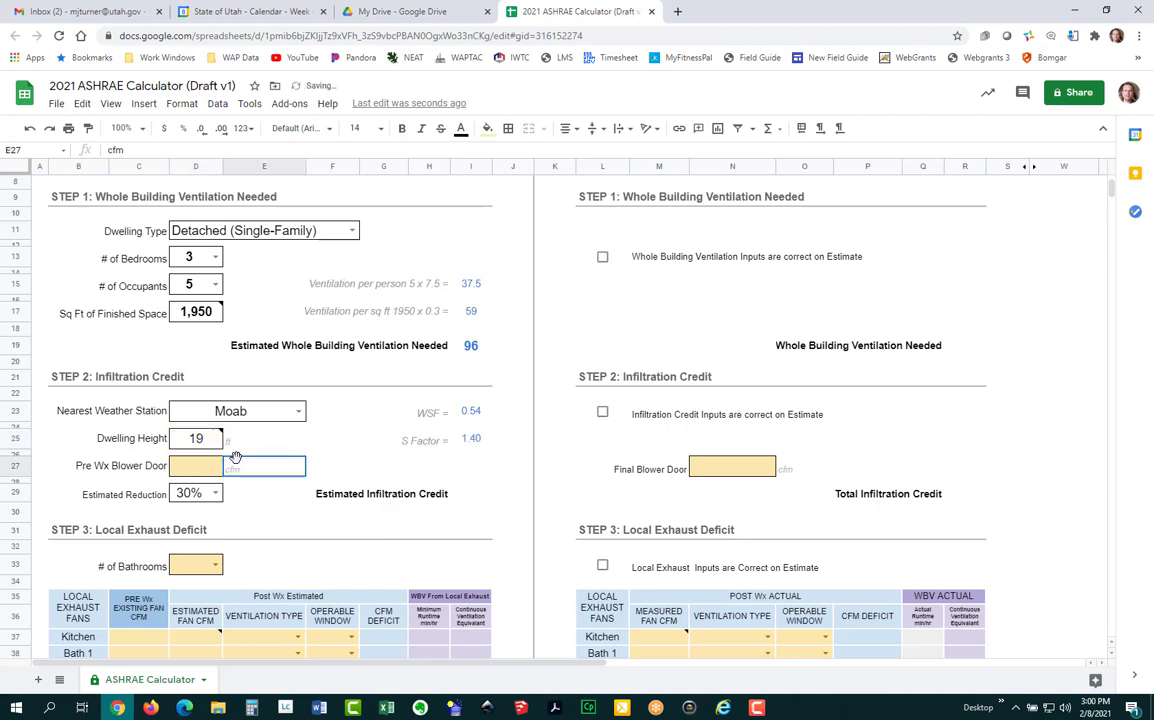
{"action": "mouse_move", "coordinate": [220, 433]}
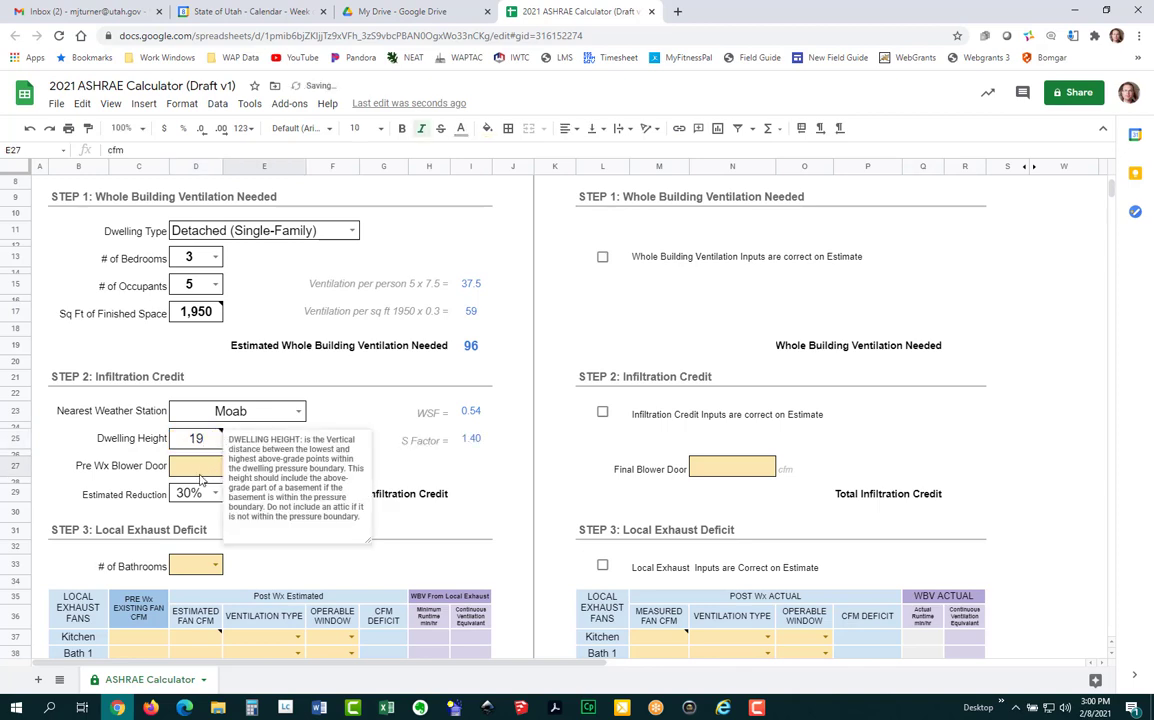
{"action": "left_click", "coordinate": [196, 470]}
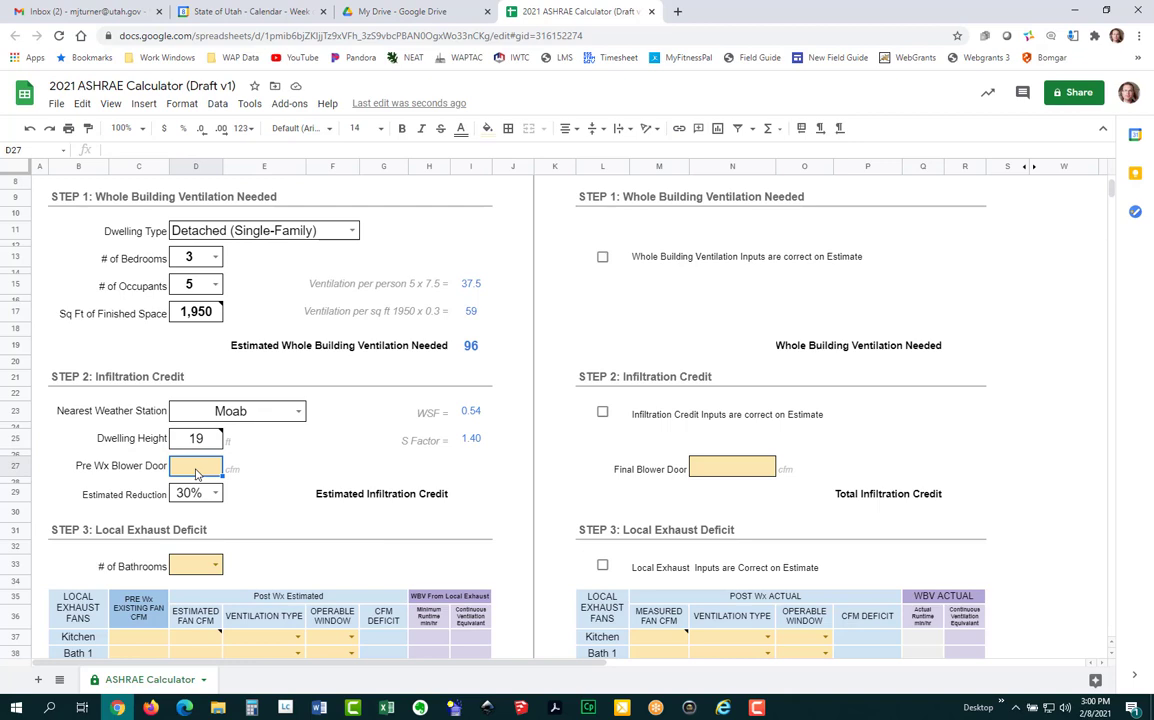
{"action": "type", "text": "2745"}
{"action": "key", "text": "Return"}
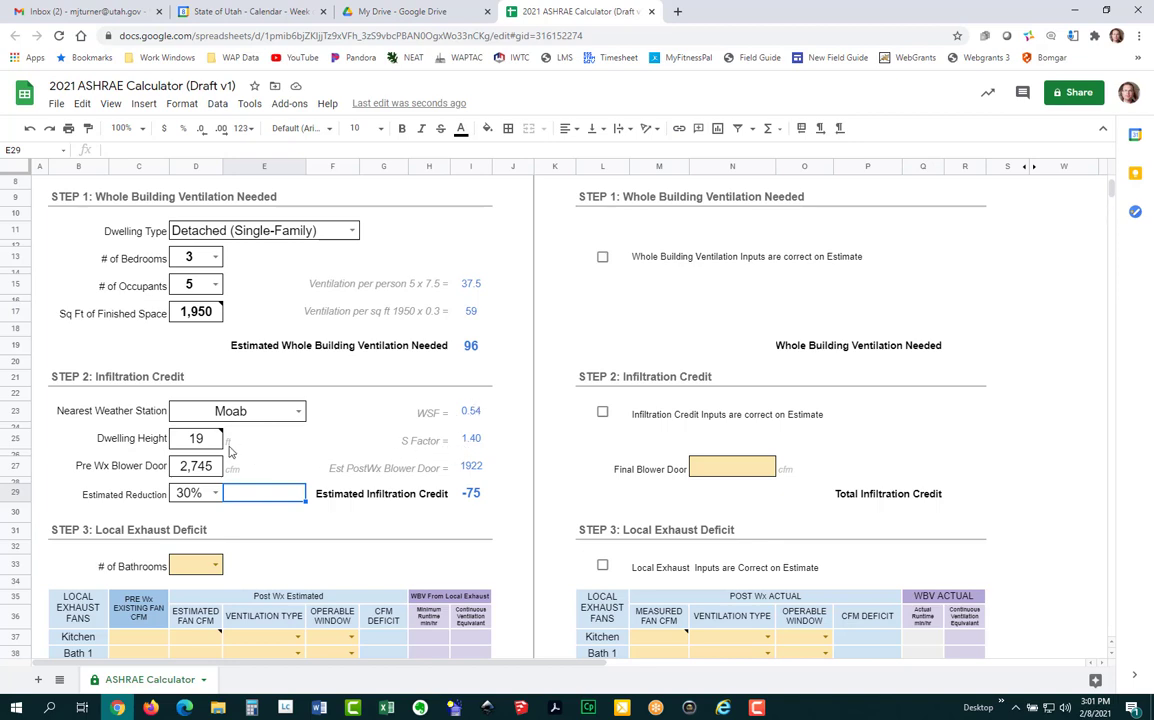
- Open the # of Bathrooms dropdown in D33
{"action": "mouse_move", "coordinate": [212, 444]}
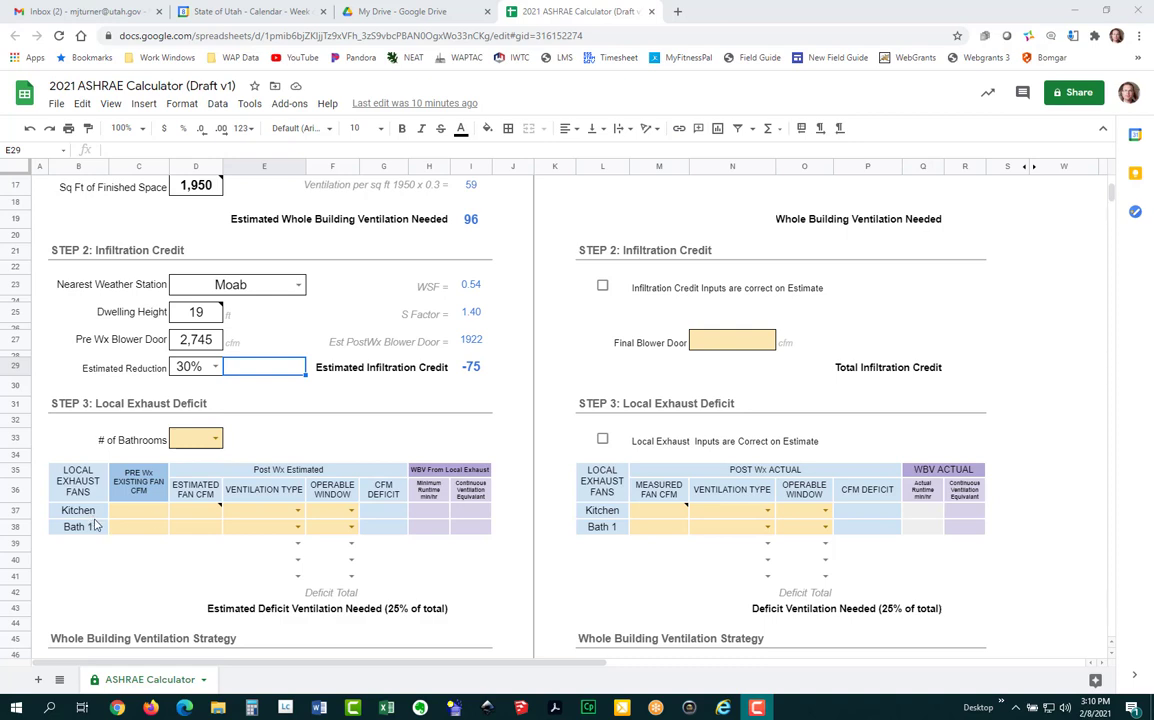
{"action": "left_click", "coordinate": [216, 439]}
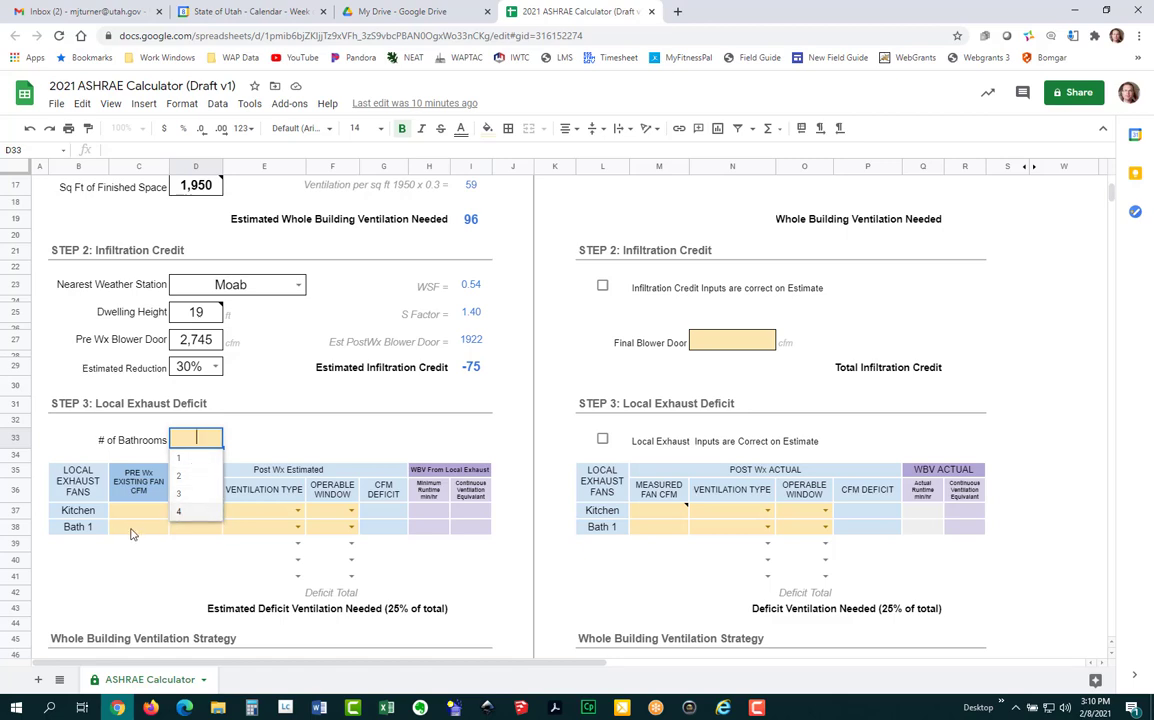
- Set # of Bathrooms to 2 after trying 3, leaving Kitchen, Bath 1 and Bath 2 rows
{"action": "left_click", "coordinate": [180, 496]}
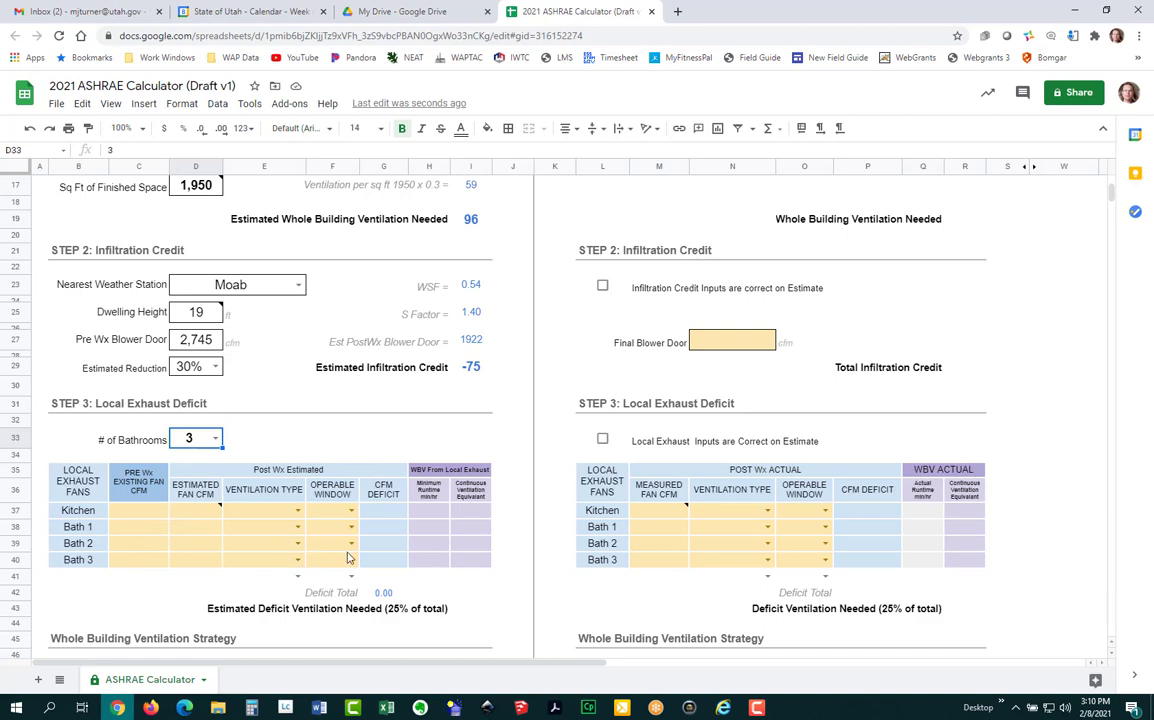
{"action": "left_click", "coordinate": [215, 440]}
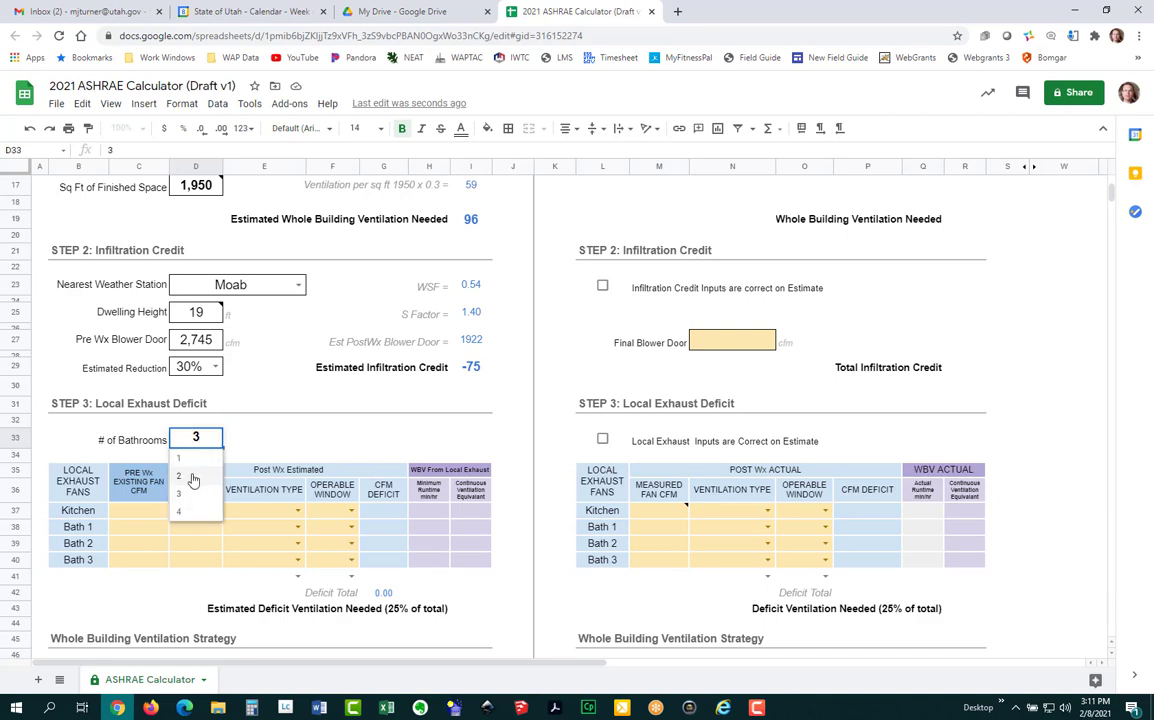
{"action": "left_click", "coordinate": [193, 478]}
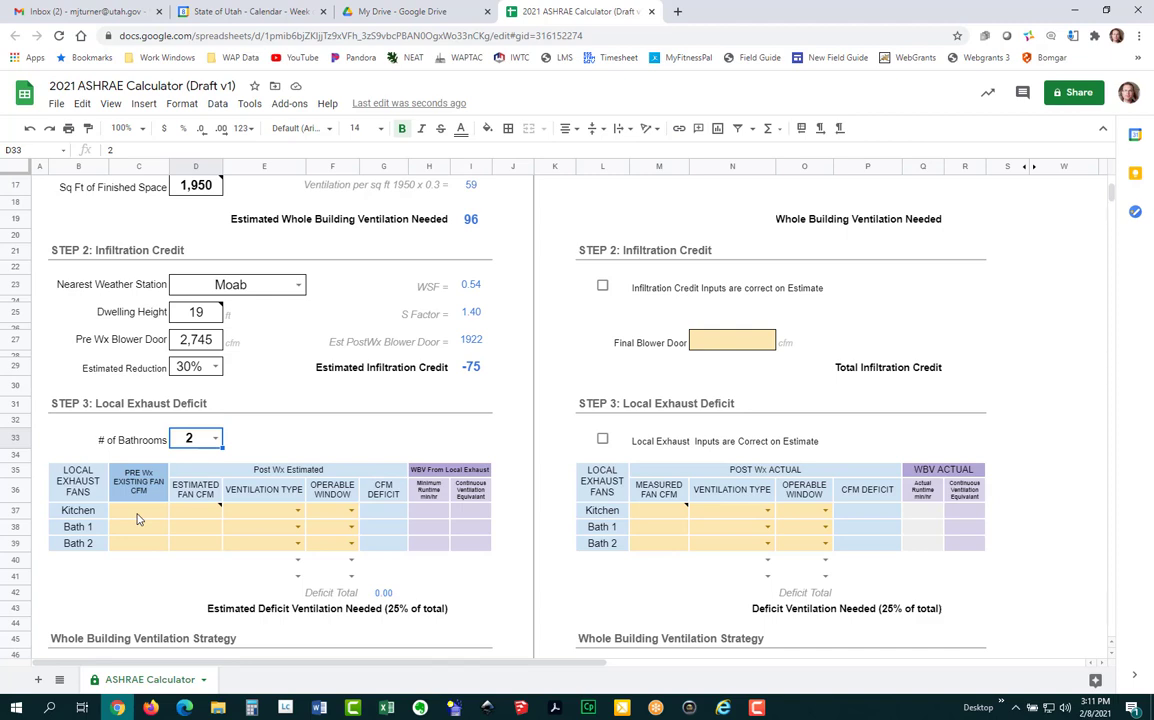
- Enter pre-Wx existing fan CFM of 0, 13 and 0 for Kitchen, Bath 1 and Bath 2
{"action": "mouse_move", "coordinate": [219, 510]}
{"action": "mouse_move", "coordinate": [219, 516]}
{"action": "mouse_move", "coordinate": [211, 517]}
{"action": "left_click", "coordinate": [143, 515]}
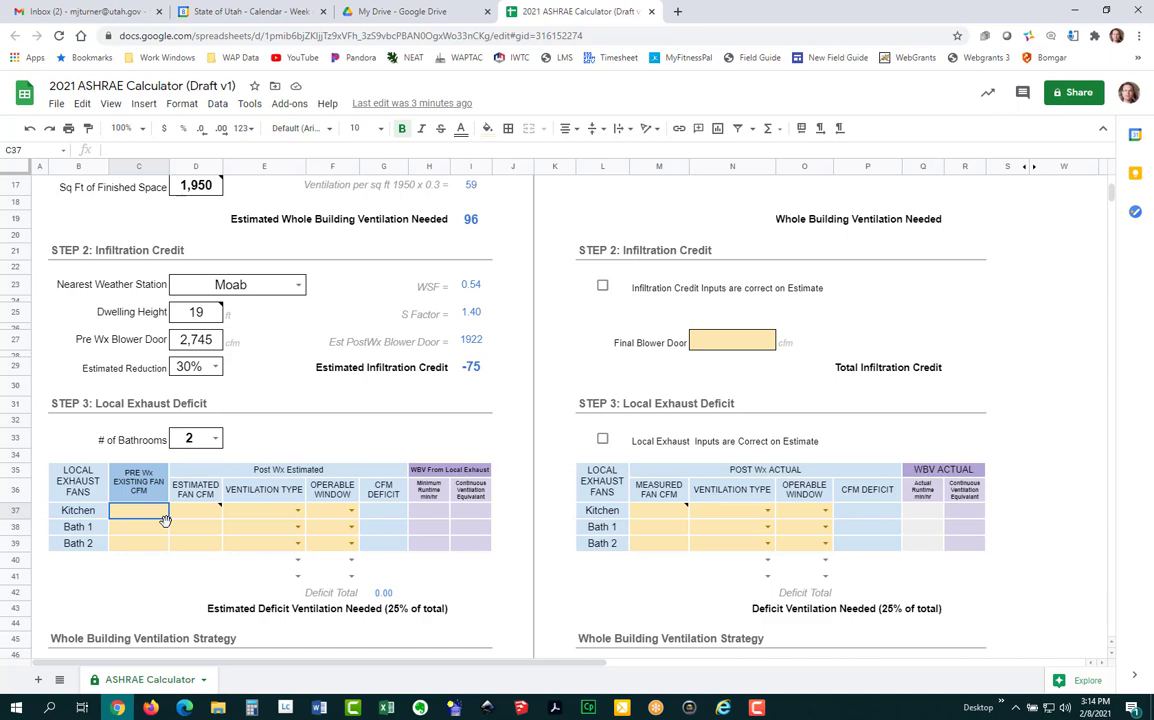
{"action": "type", "text": "0"}
{"action": "key", "text": "ctrl+Return"}
{"action": "key", "text": "Return"}
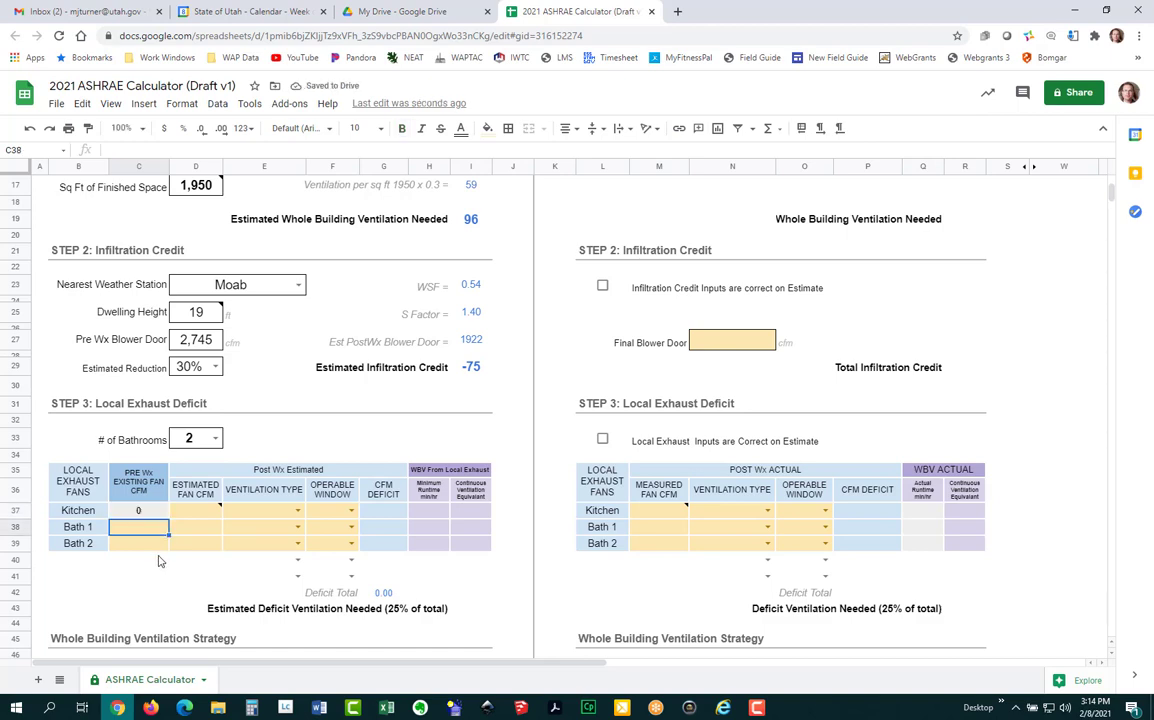
{"action": "type", "text": "13"}
{"action": "key", "text": "Return"}
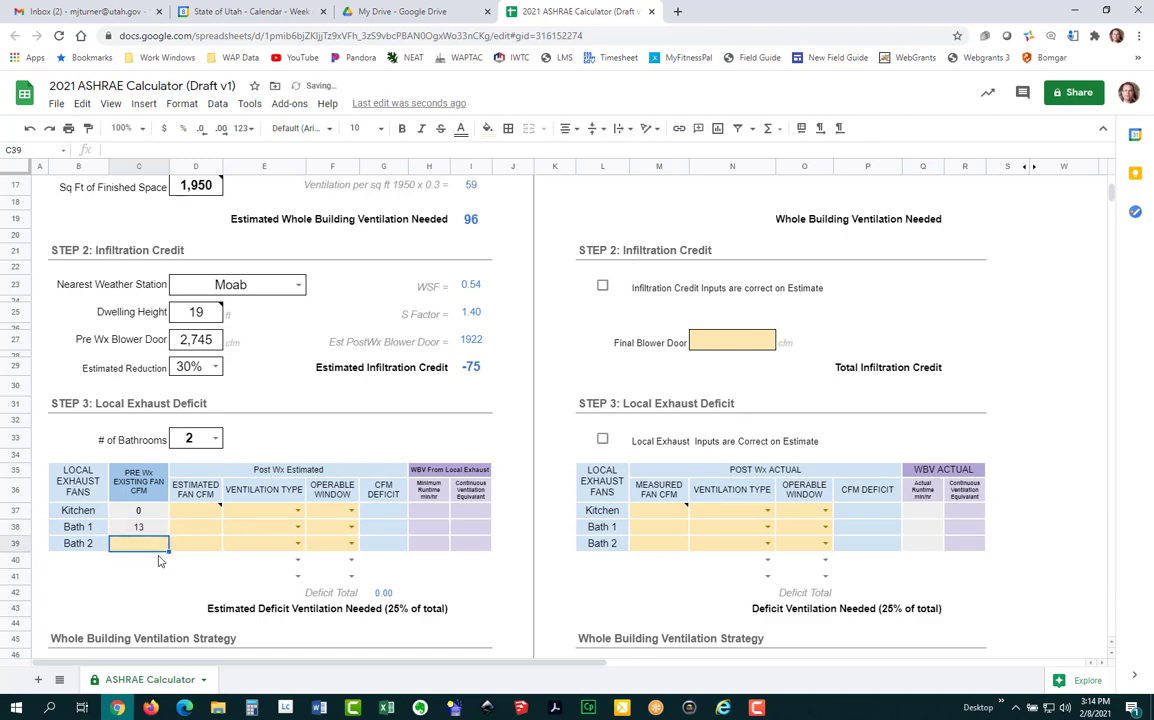
{"action": "type", "text": "0"}
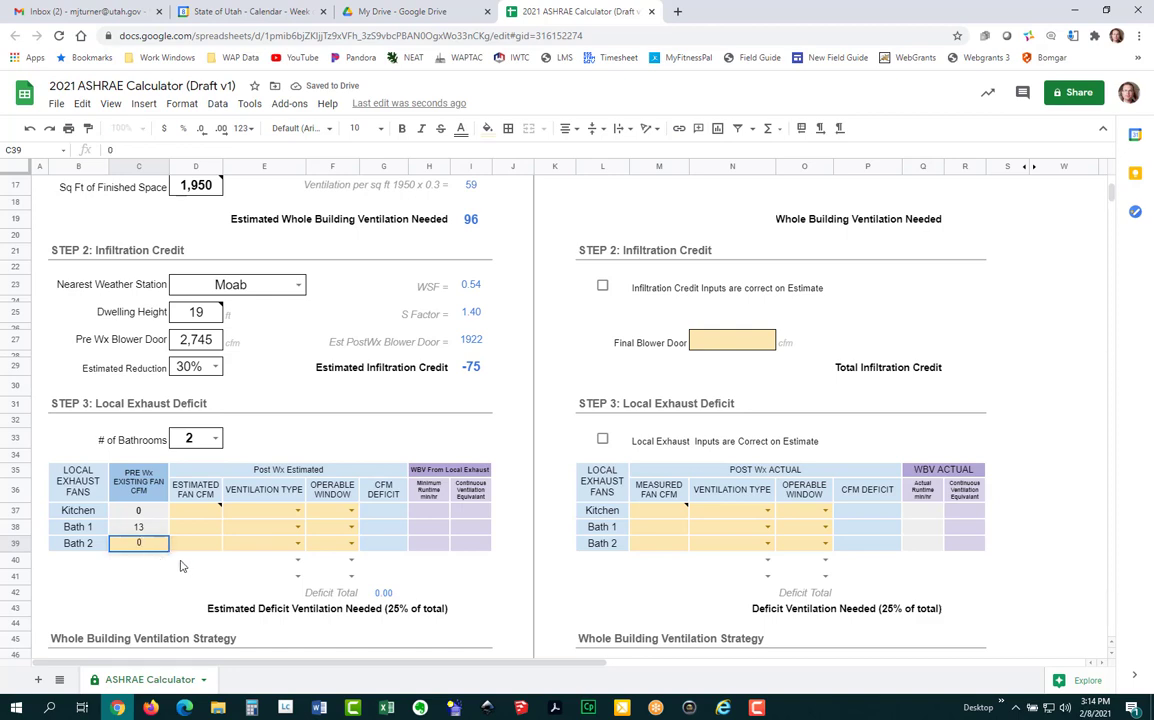
{"action": "left_click", "coordinate": [184, 579]}
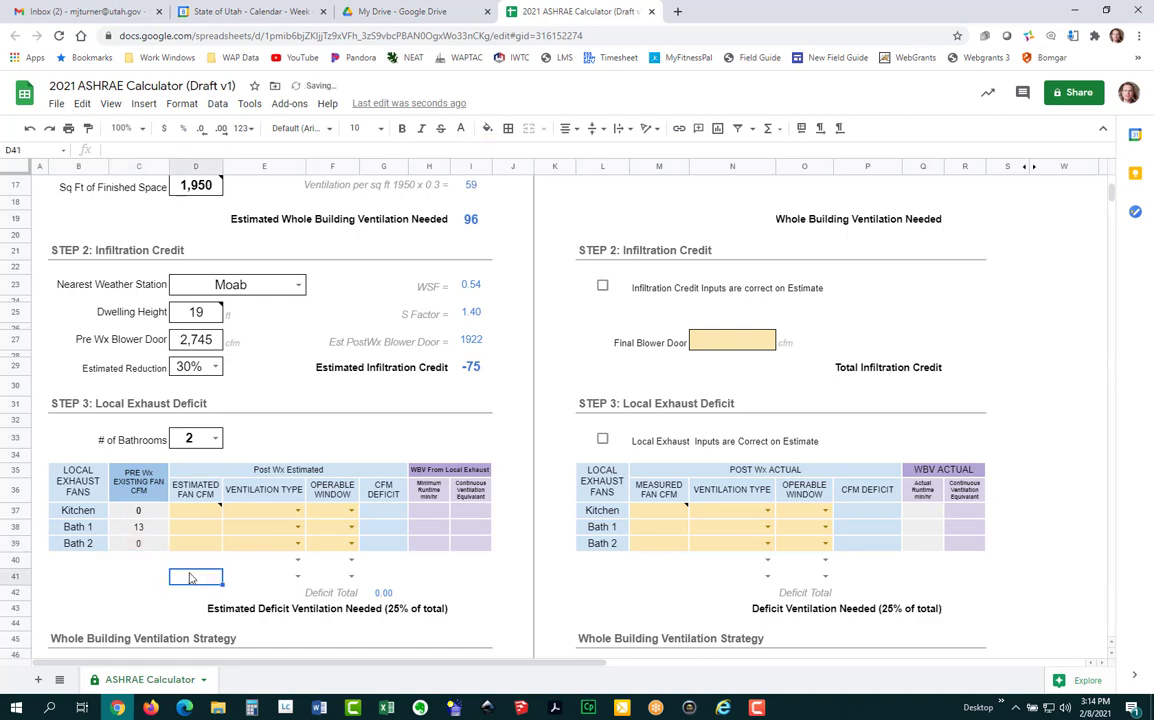
{"action": "mouse_move", "coordinate": [197, 515]}
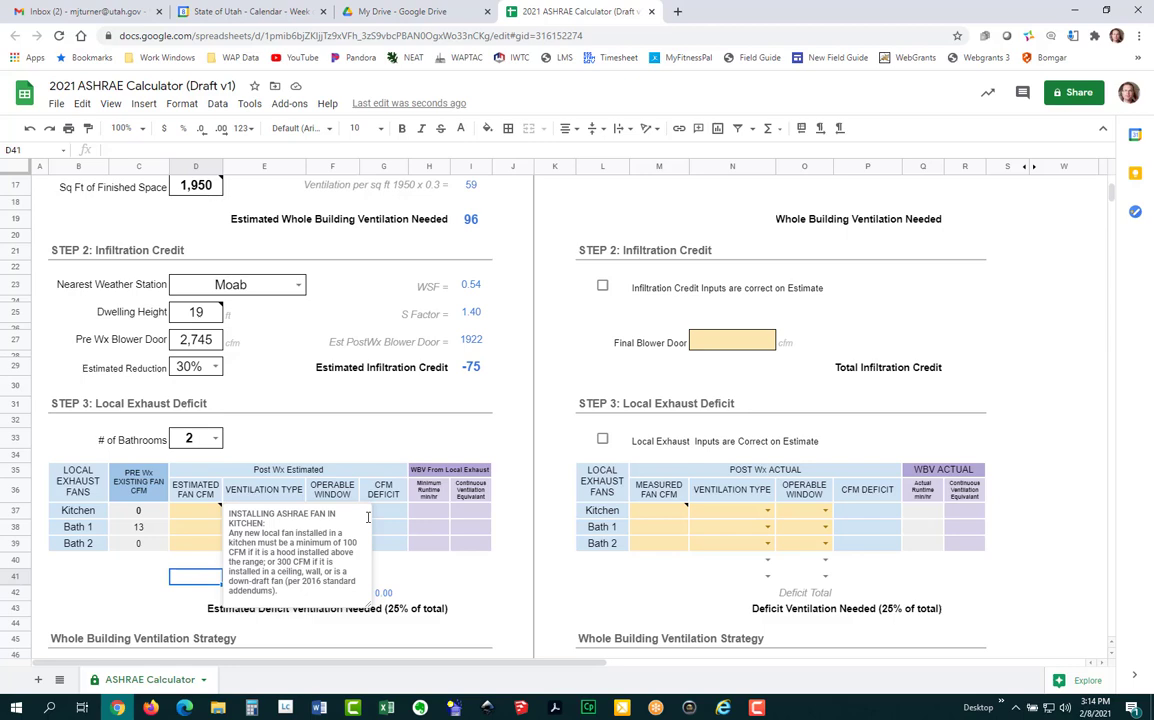
- Dismiss the kitchen fan note and give the Kitchen row estimated CFM 0 and Local Exhaust type
{"action": "left_click", "coordinate": [510, 437]}
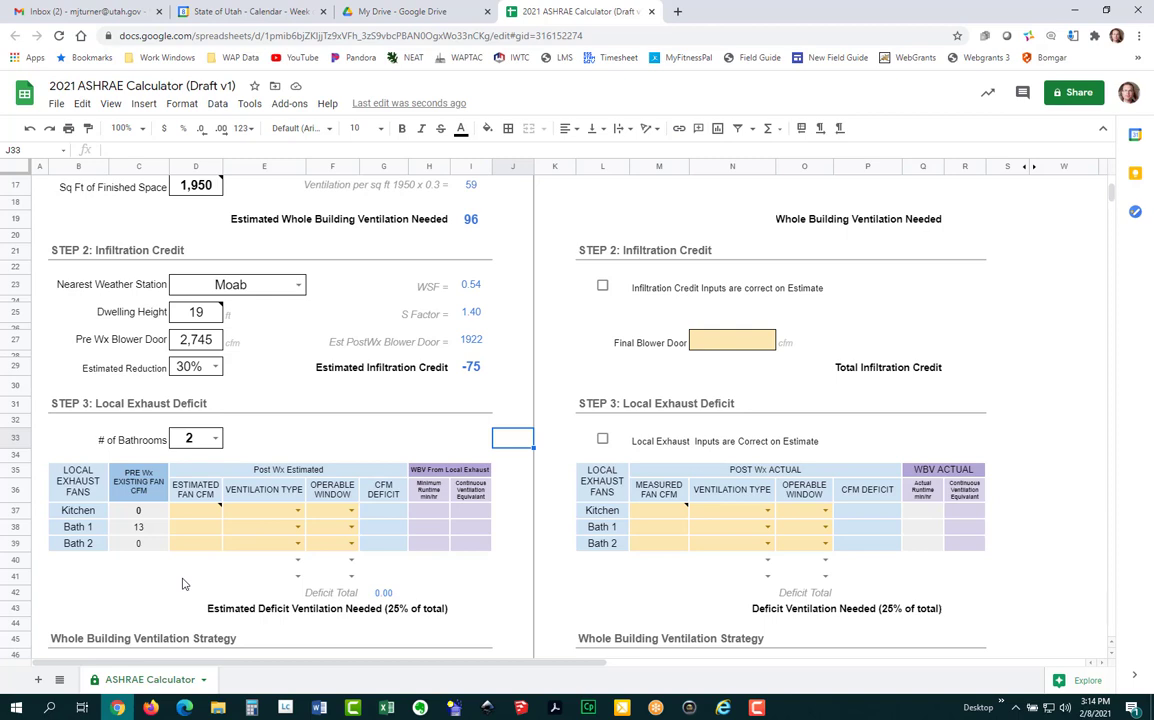
{"action": "left_click", "coordinate": [209, 521]}
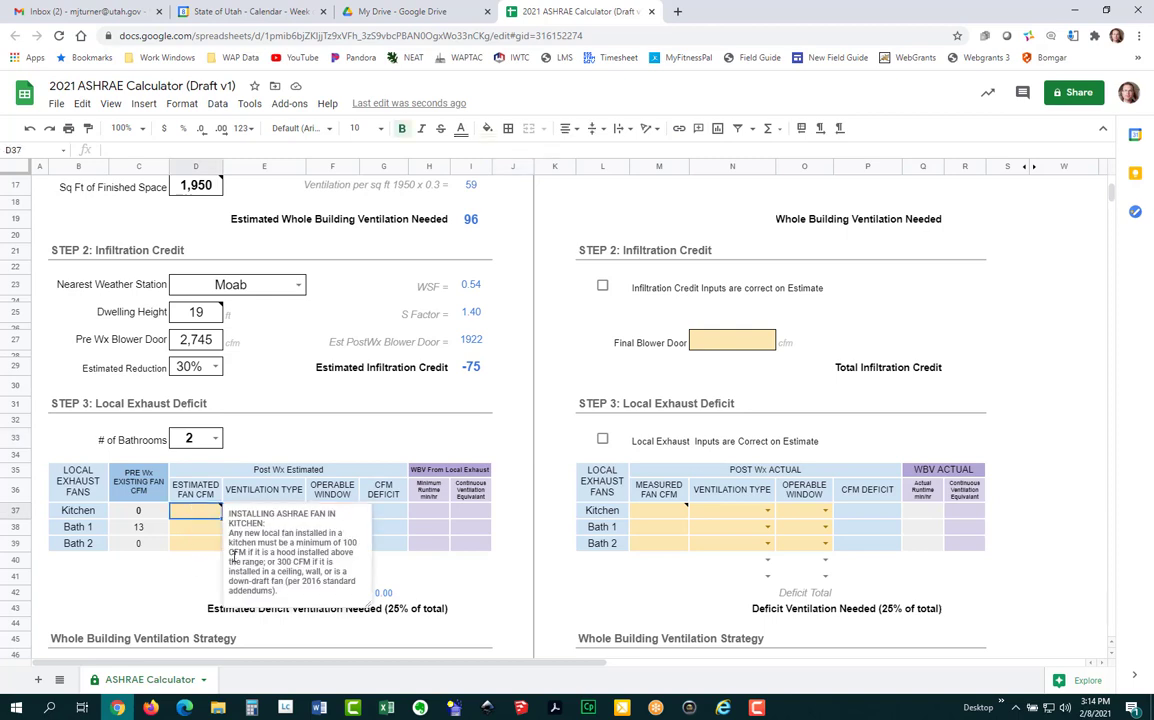
{"action": "type", "text": "0"}
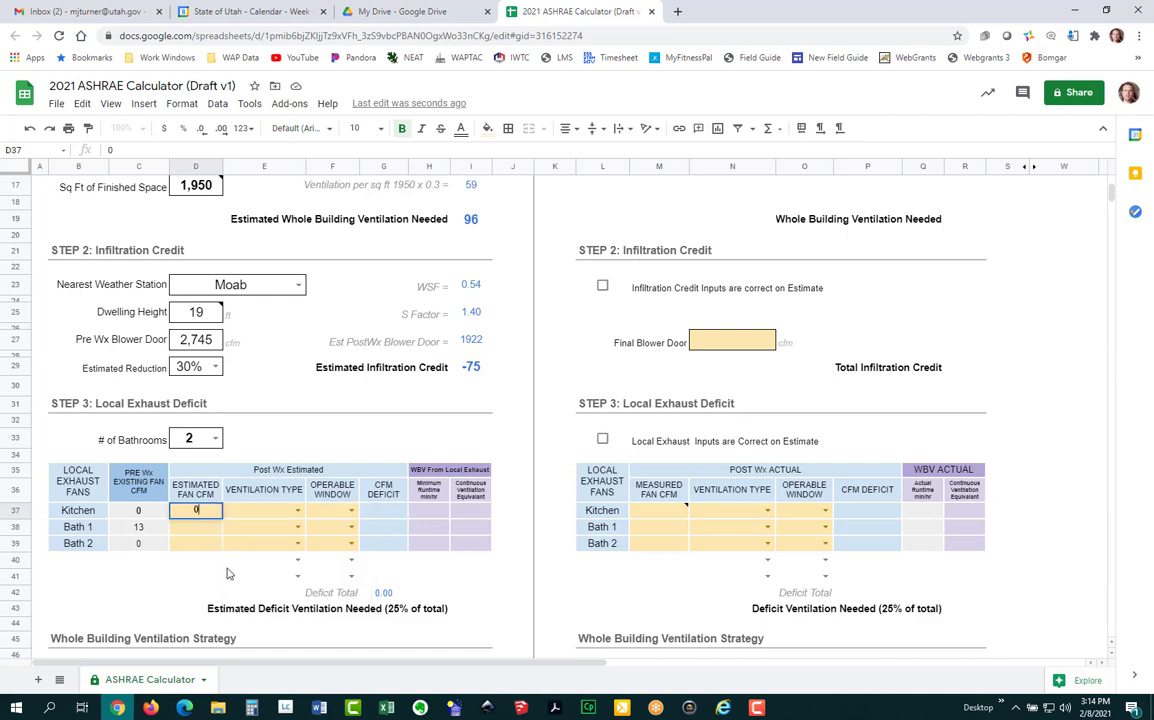
{"action": "left_click", "coordinate": [228, 566]}
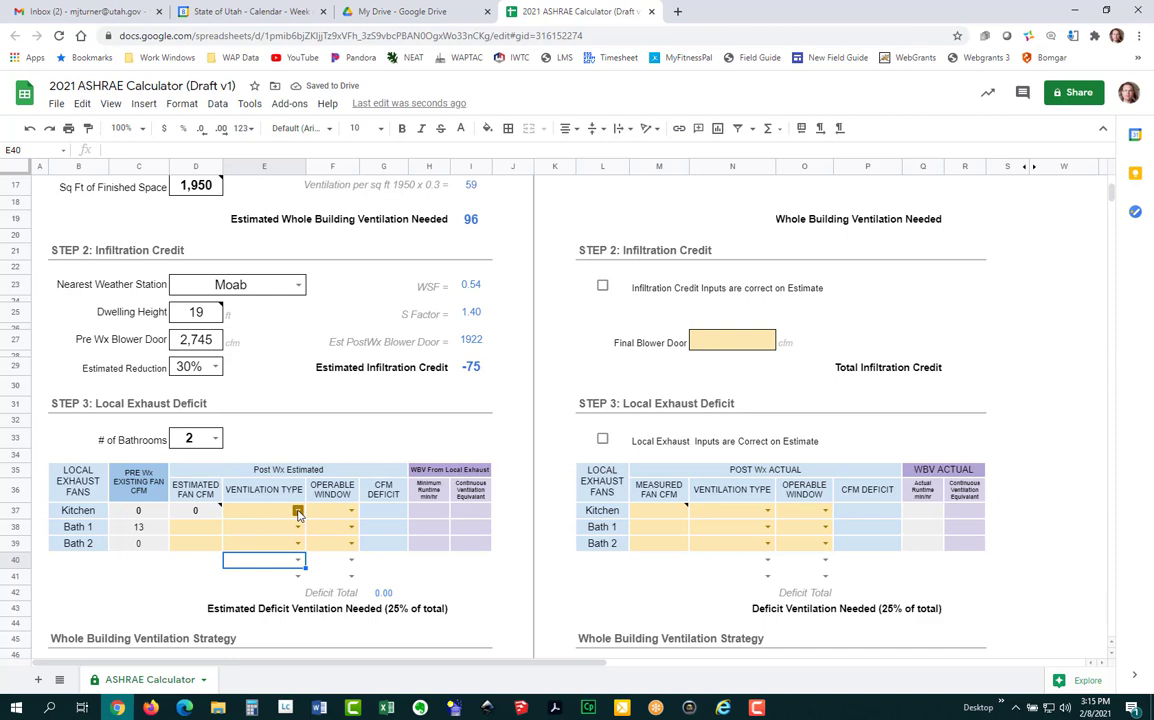
{"action": "left_click", "coordinate": [297, 512]}
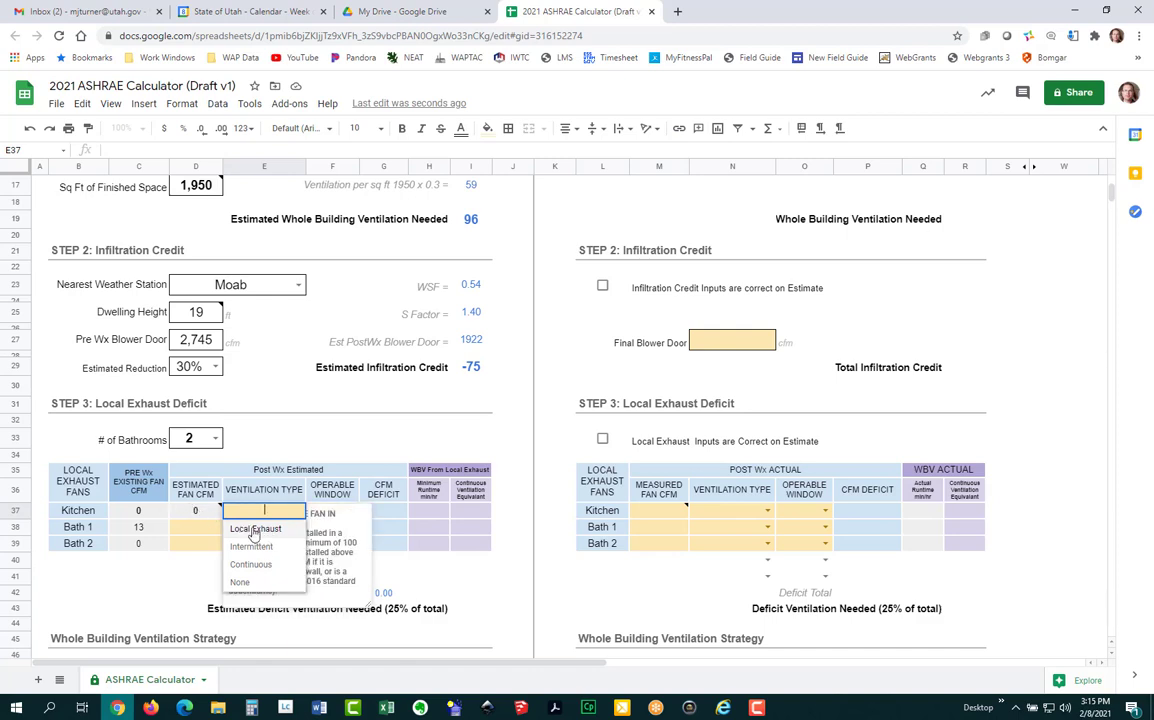
{"action": "left_click", "coordinate": [254, 529]}
{"action": "left_click", "coordinate": [187, 530]}
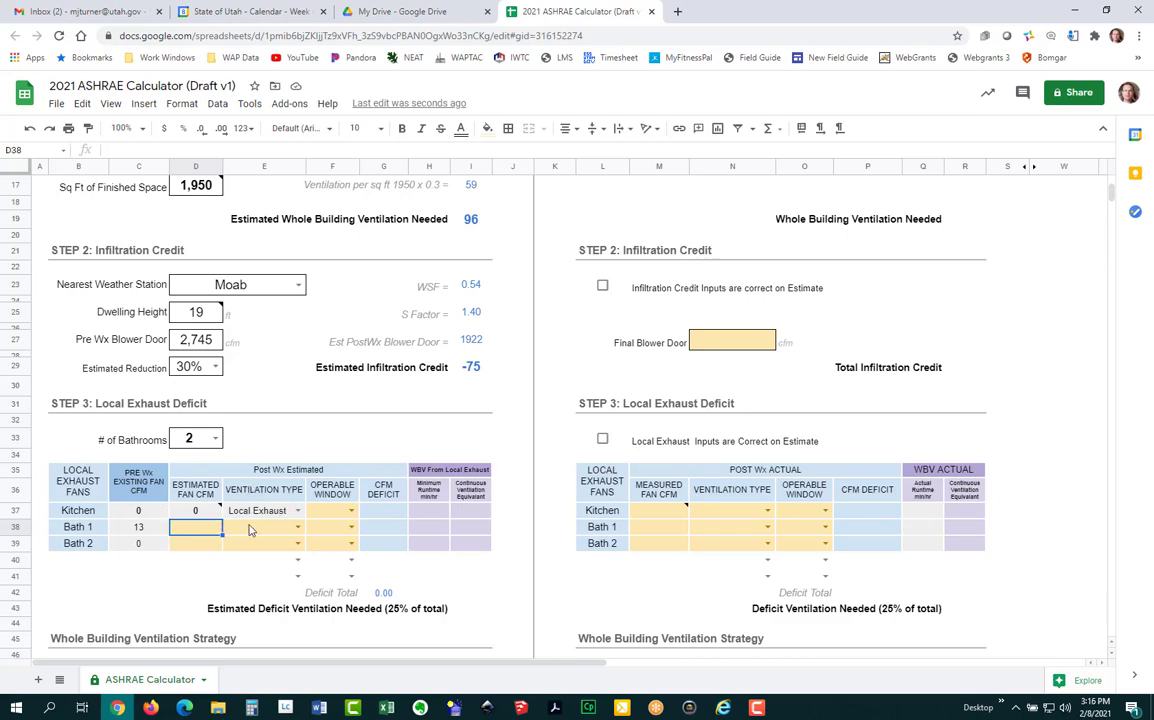
- Give Bath 2 an estimated fan CFM of 0 and ventilation type None
{"action": "left_click", "coordinate": [185, 545]}
{"action": "type", "text": "0"}
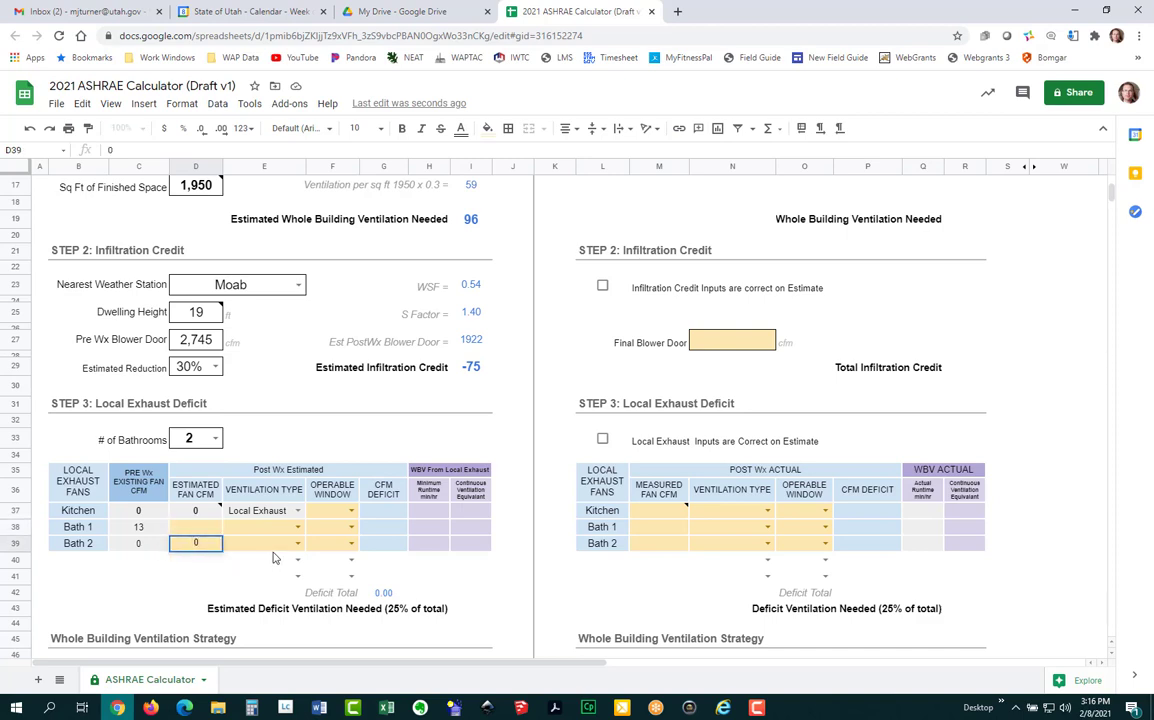
{"action": "left_click", "coordinate": [296, 543]}
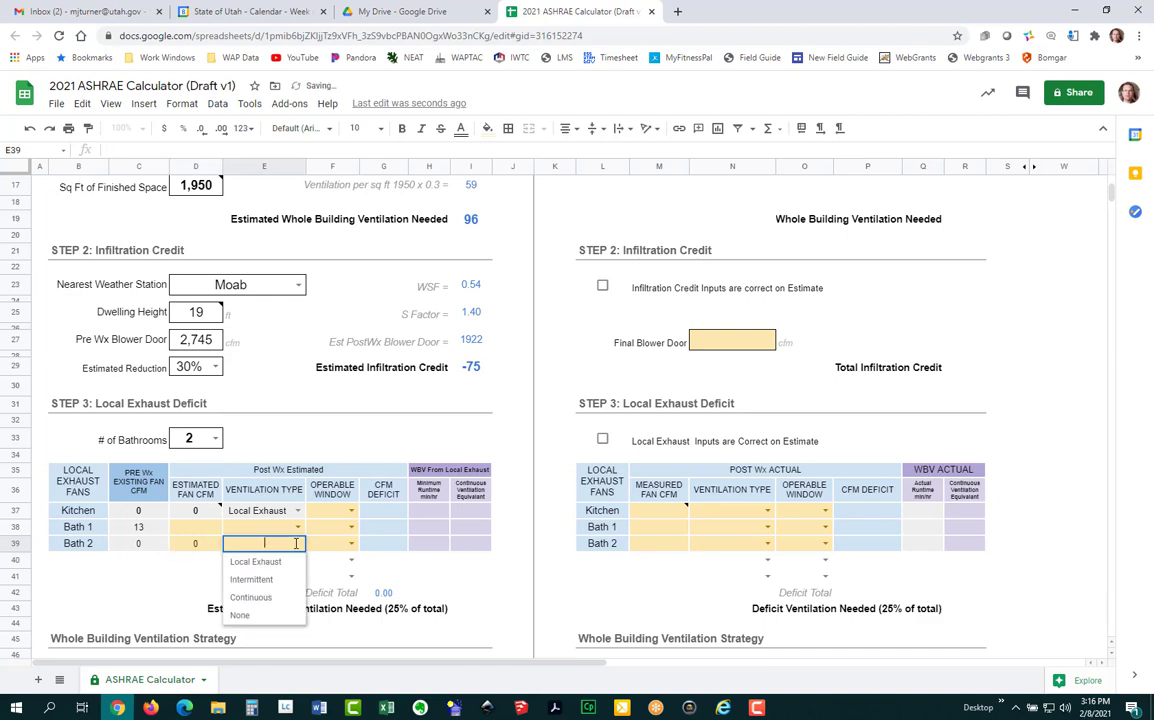
{"action": "left_click", "coordinate": [241, 615]}
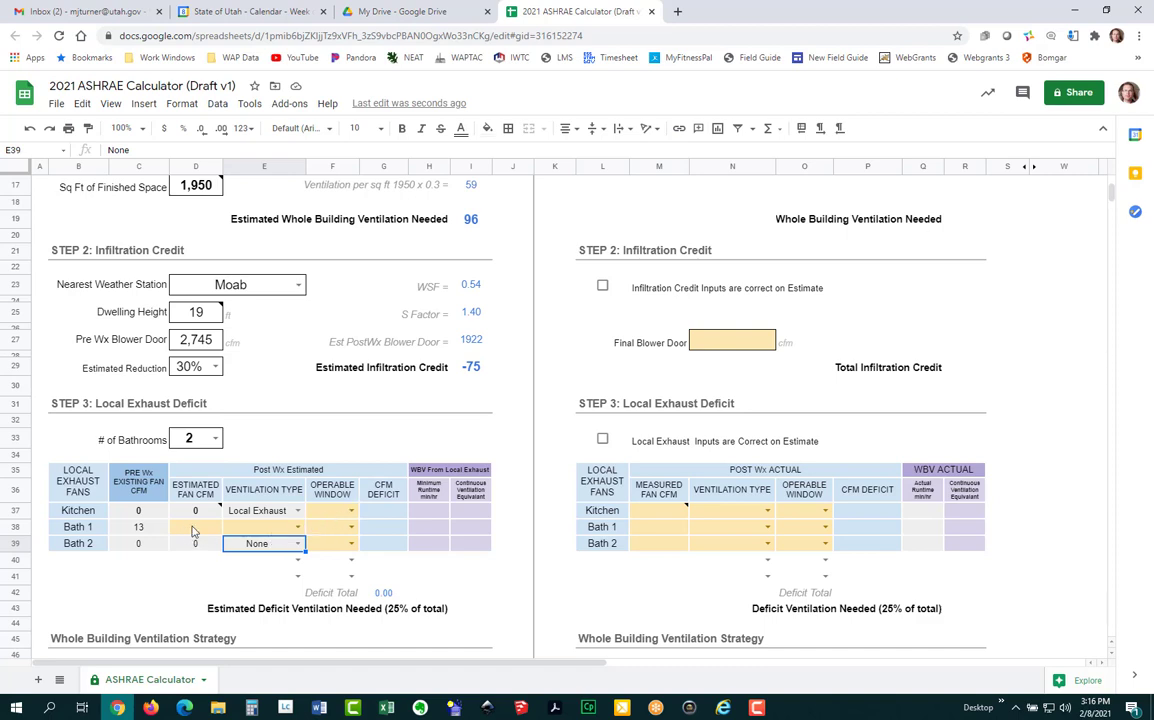
{"action": "left_click", "coordinate": [190, 528]}
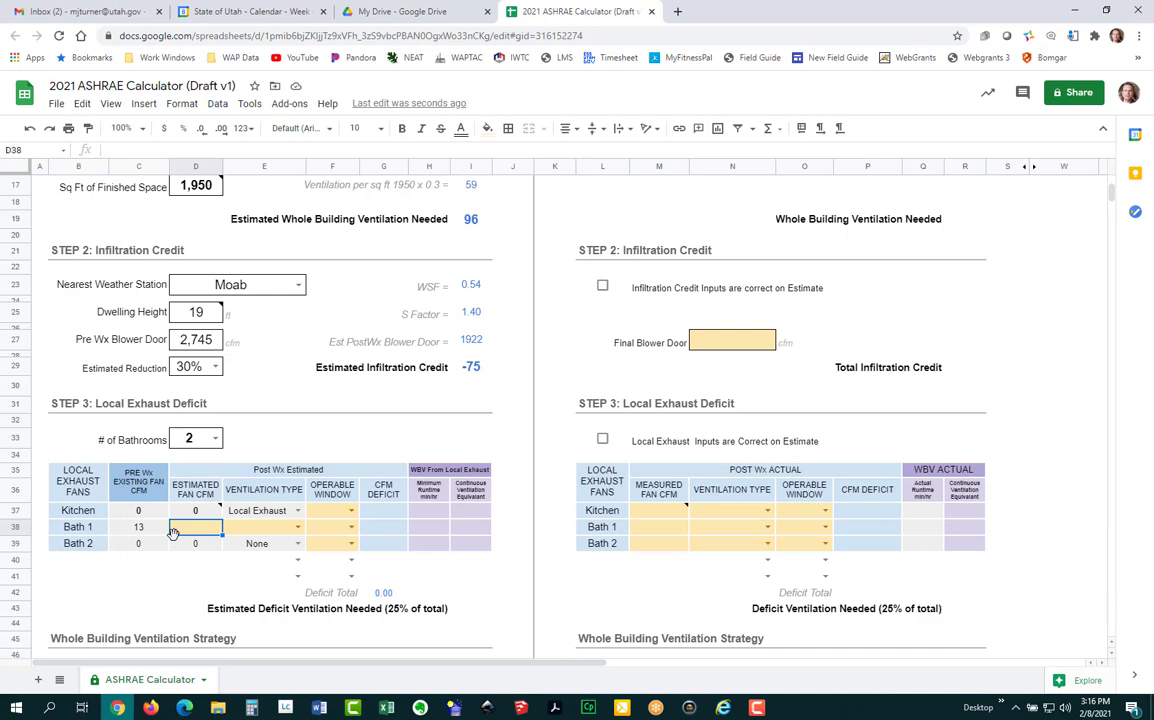
- Enter 50 as Bath 1's estimated fan CFM and set its ventilation type to Intermittent
{"action": "type", "text": "50"}
{"action": "double_click", "coordinate": [196, 527]}
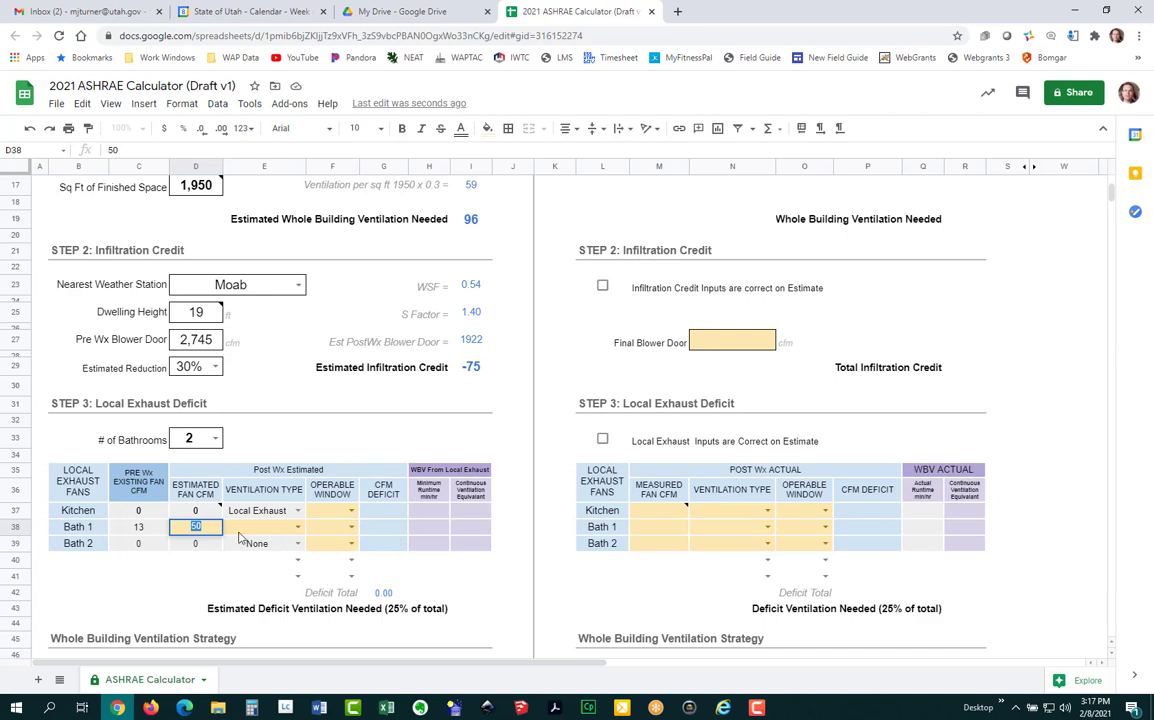
{"action": "key", "text": "Tab"}
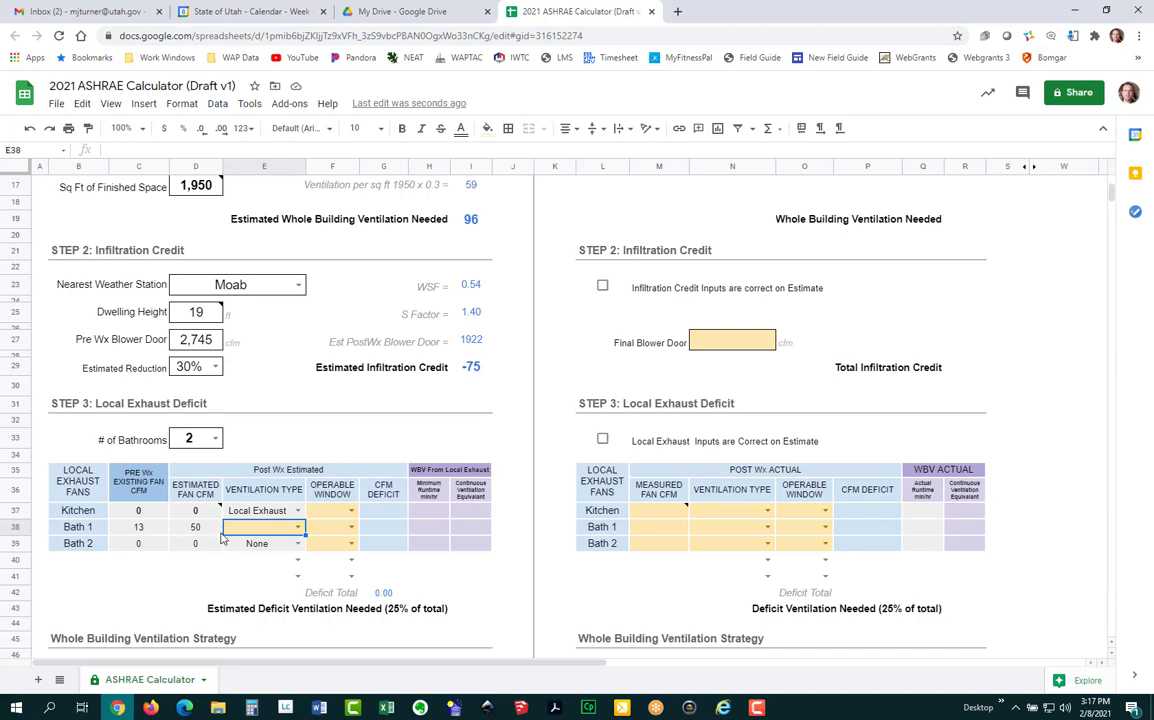
{"action": "left_click", "coordinate": [296, 527]}
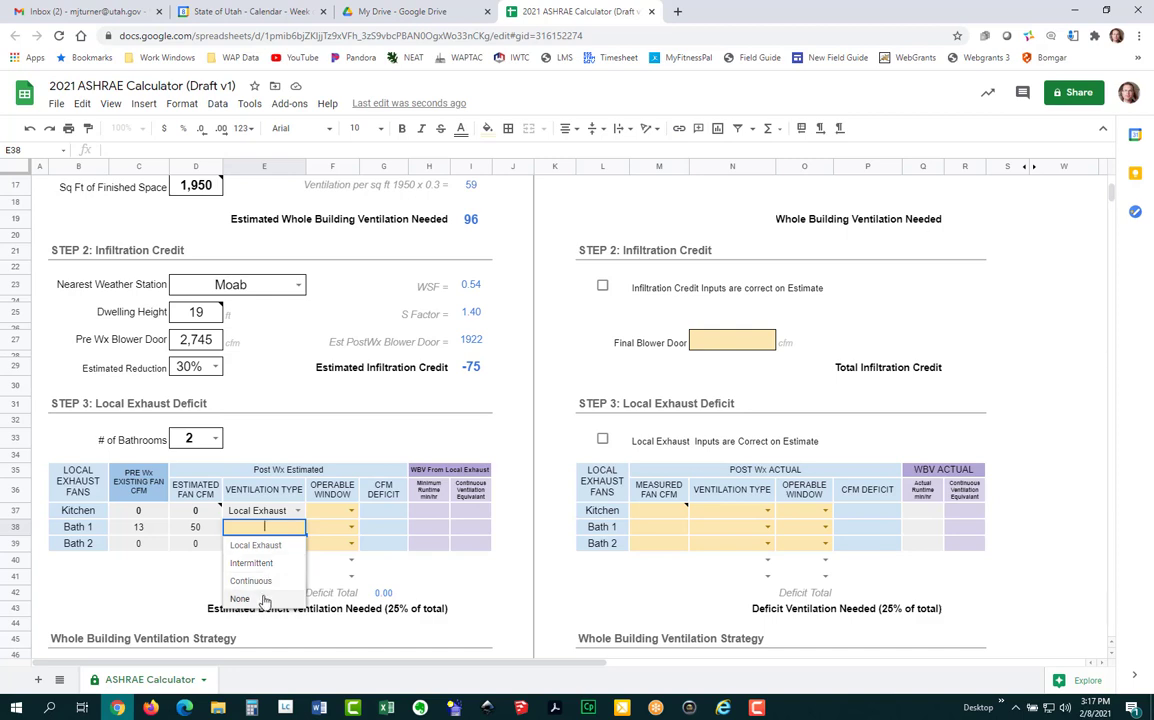
{"action": "left_click", "coordinate": [263, 599]}
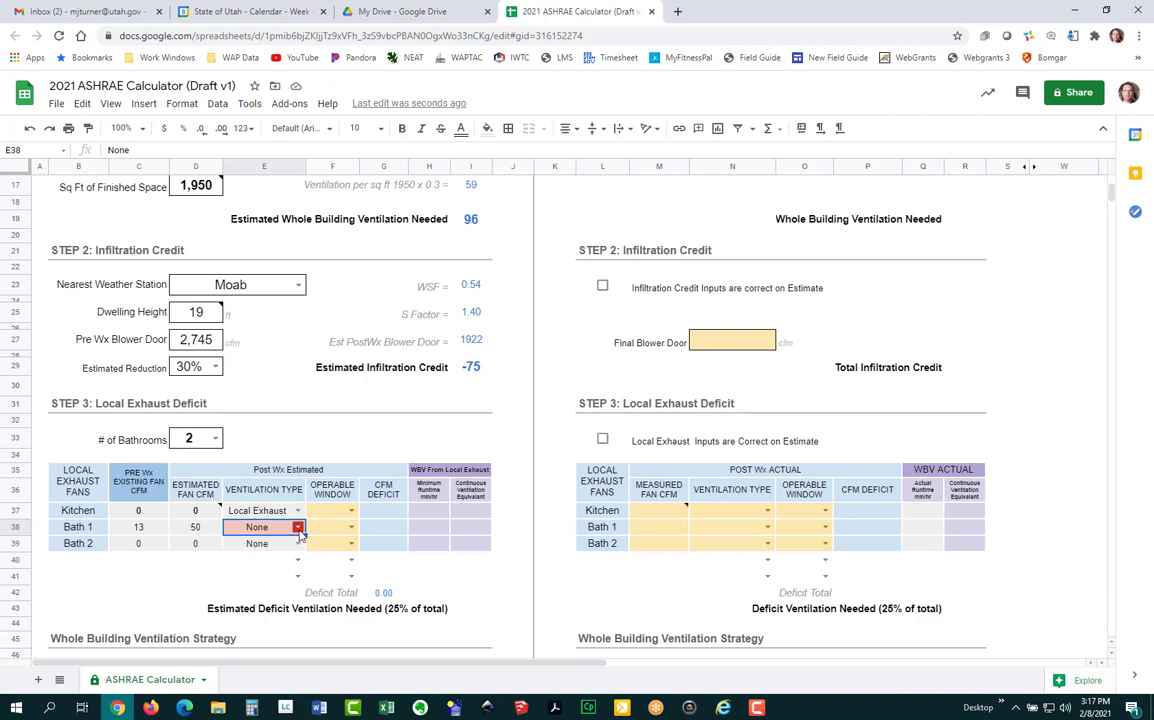
{"action": "left_click", "coordinate": [298, 529]}
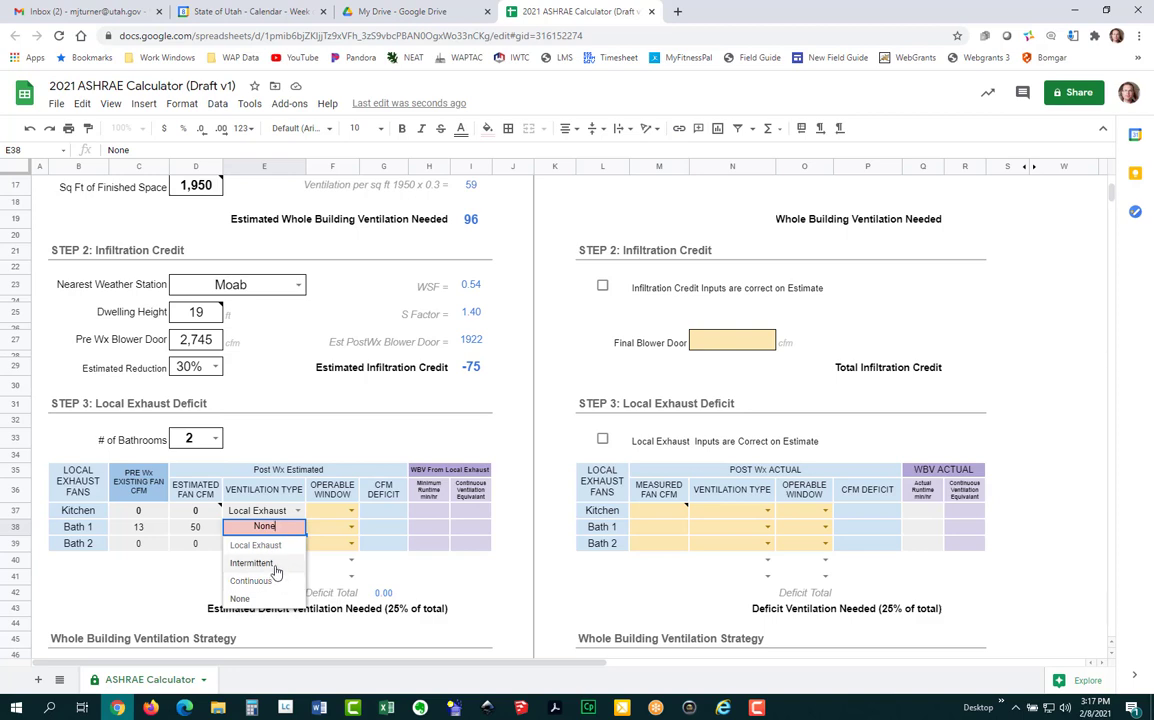
{"action": "left_click", "coordinate": [252, 563]}
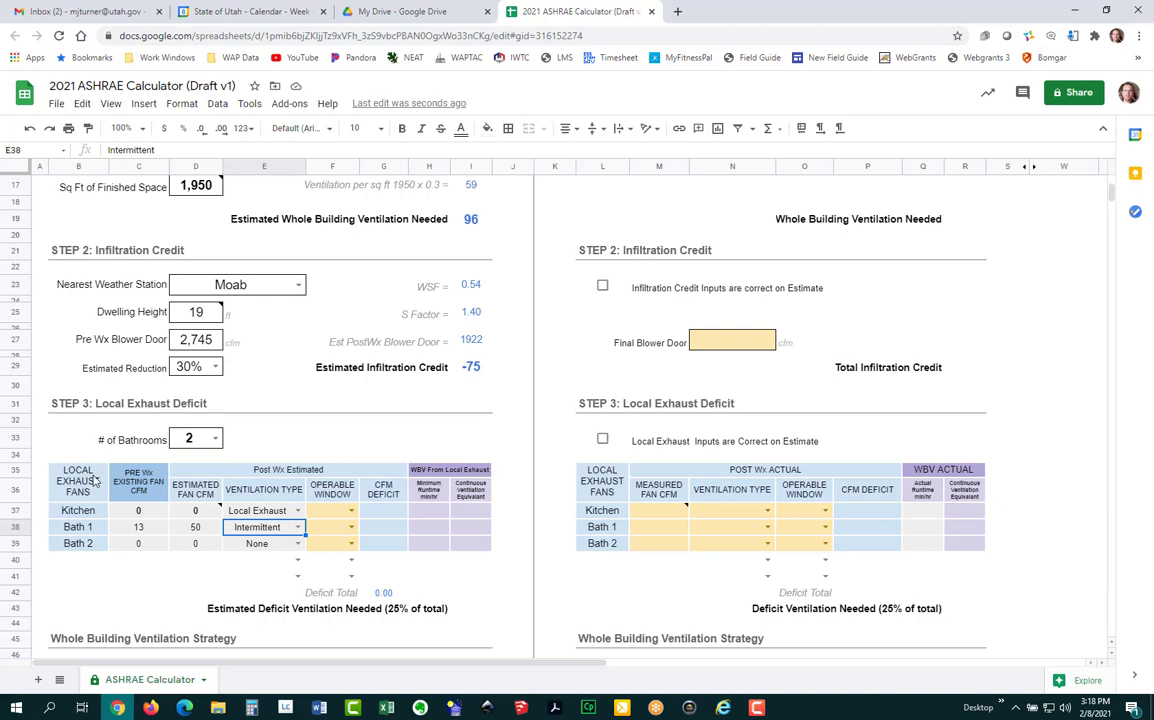
- Set Operable Window to Yes for Kitchen and Bath 1, giving a Deficit Total of -80
{"action": "left_click", "coordinate": [351, 512]}
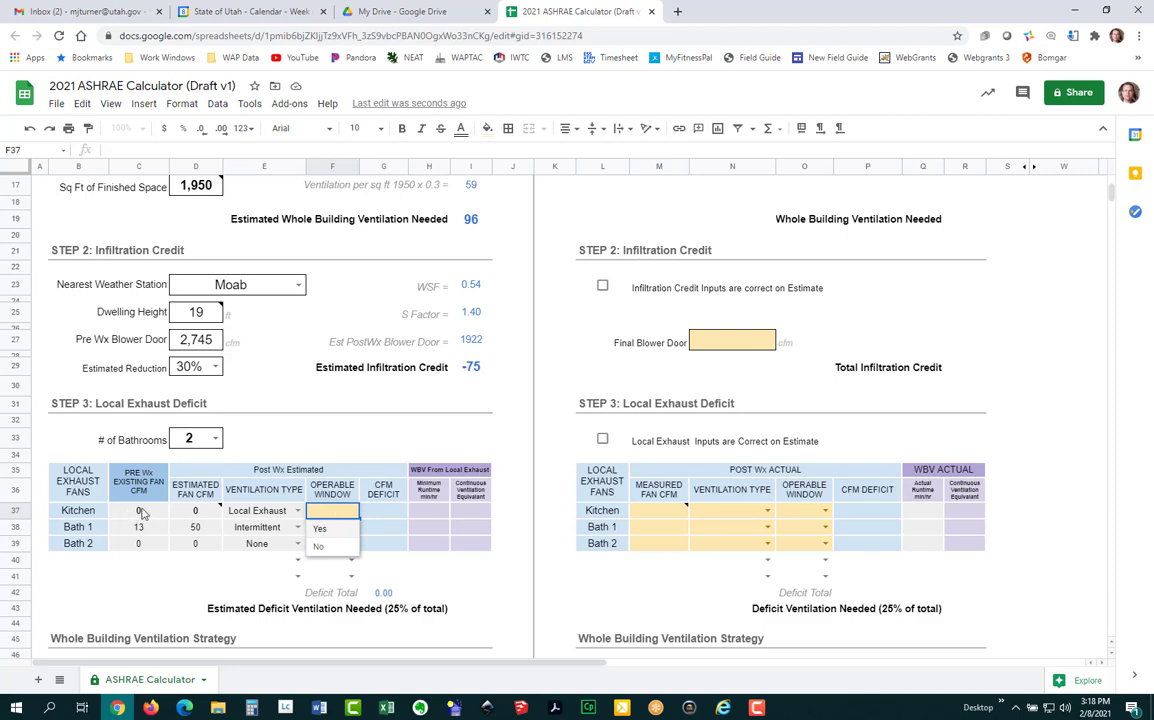
{"action": "mouse_move", "coordinate": [203, 513]}
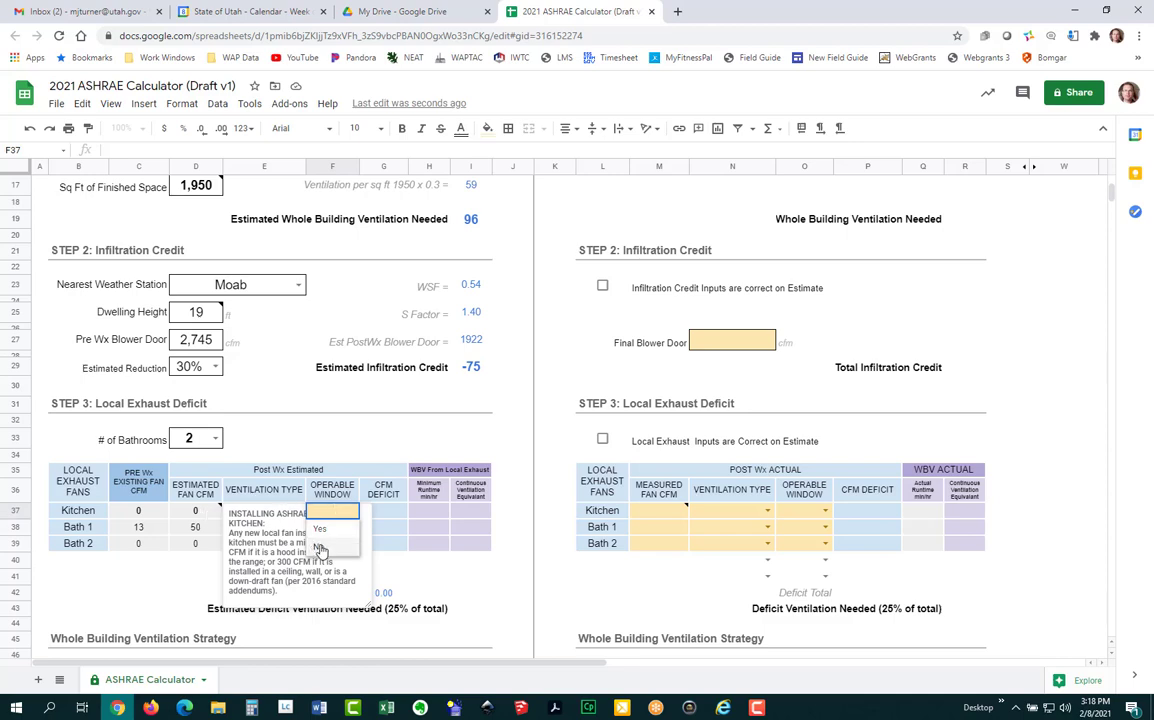
{"action": "left_click", "coordinate": [319, 548]}
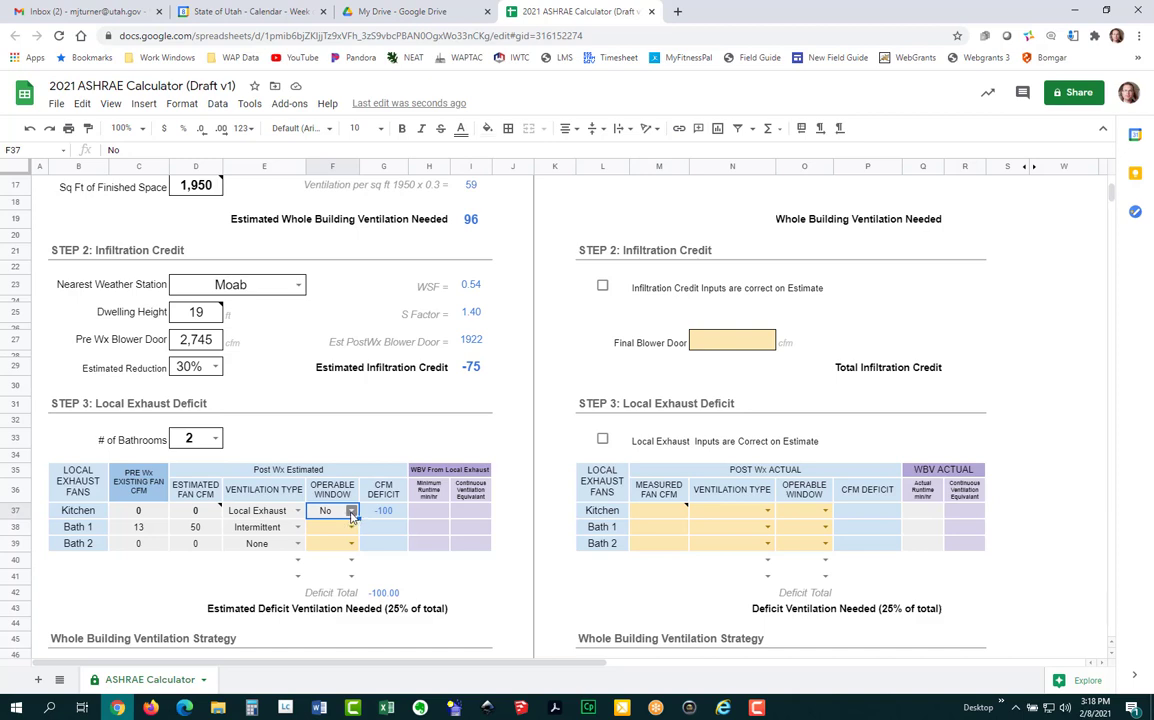
{"action": "left_click", "coordinate": [351, 512]}
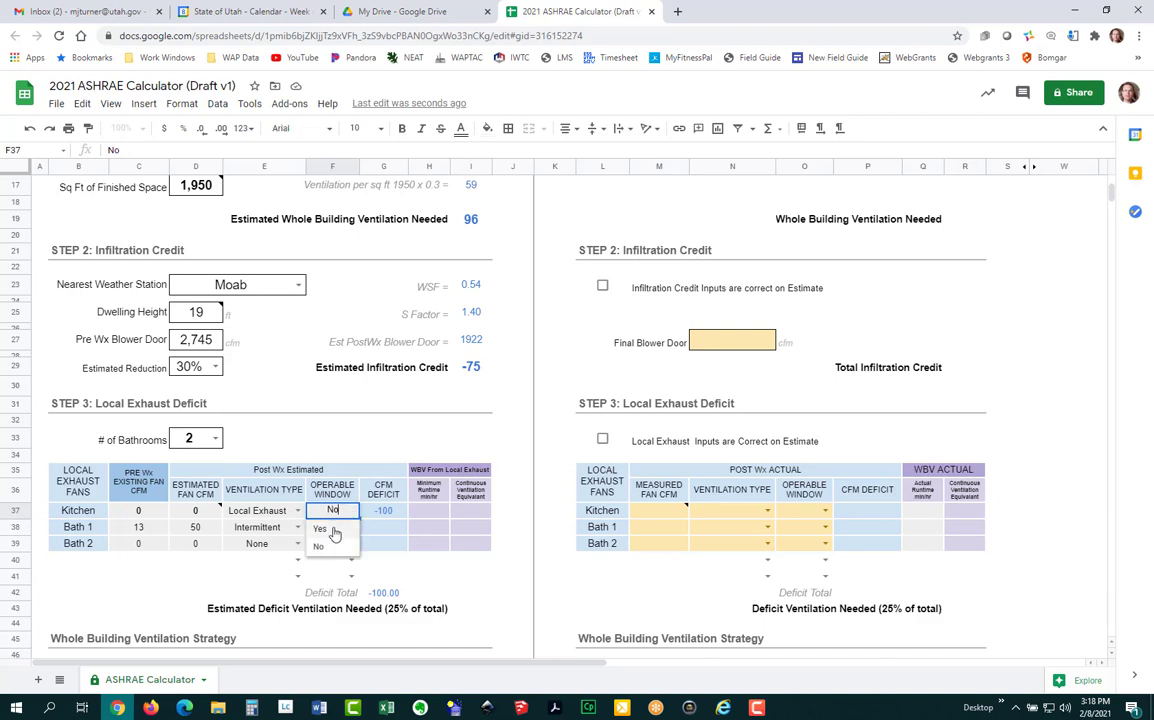
{"action": "left_click", "coordinate": [334, 530]}
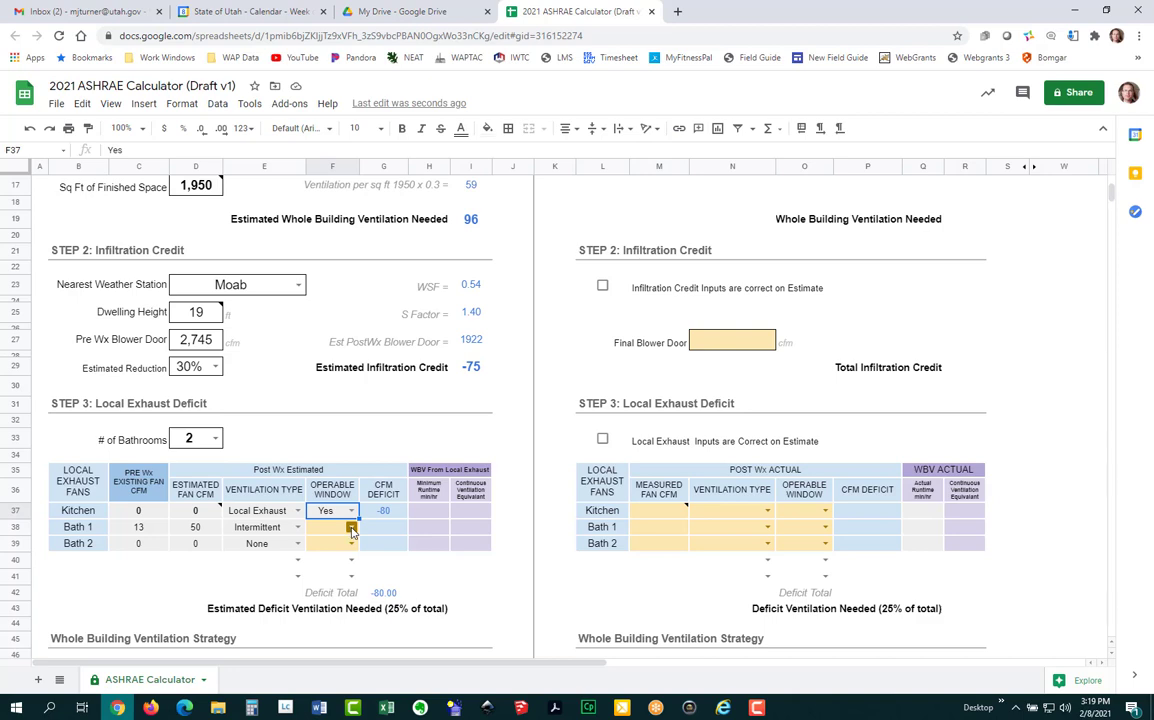
{"action": "left_click", "coordinate": [351, 529]}
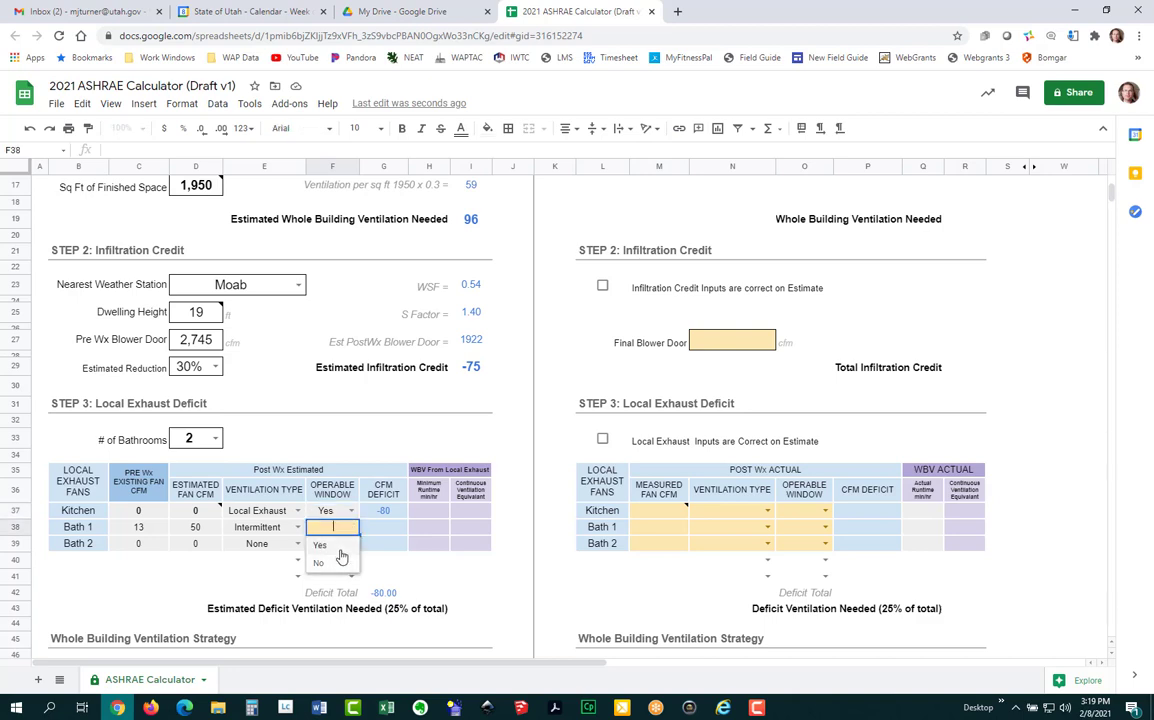
{"action": "left_click", "coordinate": [321, 545]}
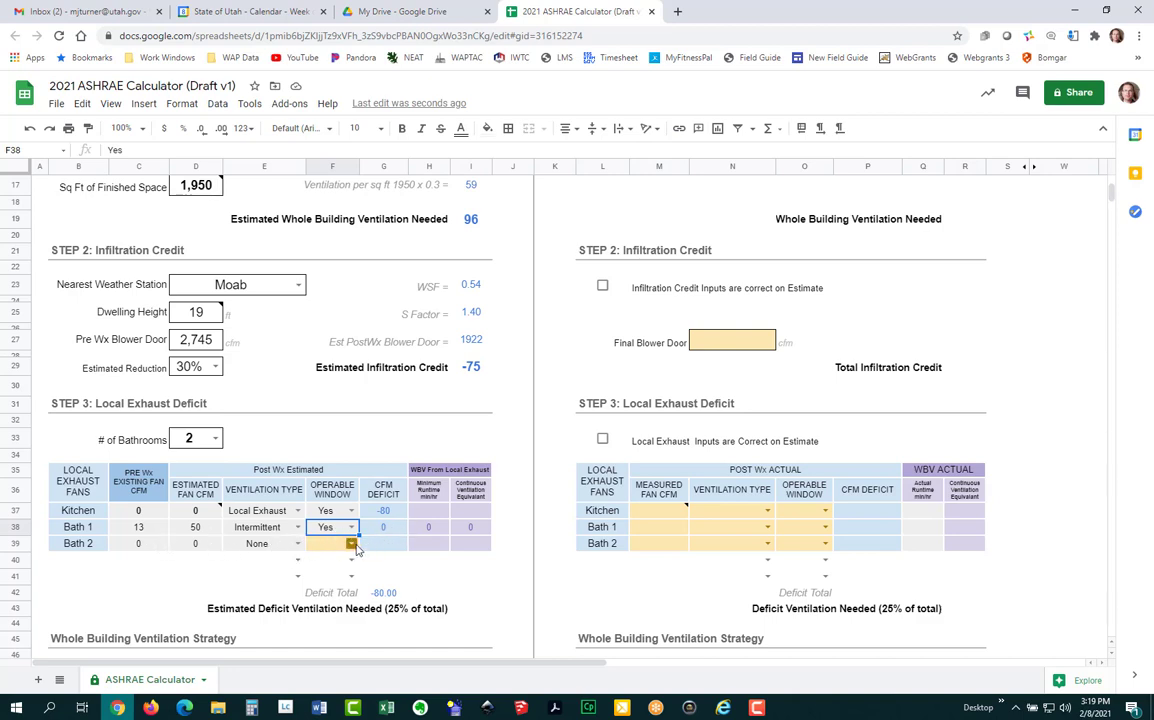
- Set Bath 2's Operable Window dropdown in F39 to No
{"action": "left_click", "coordinate": [352, 545]}
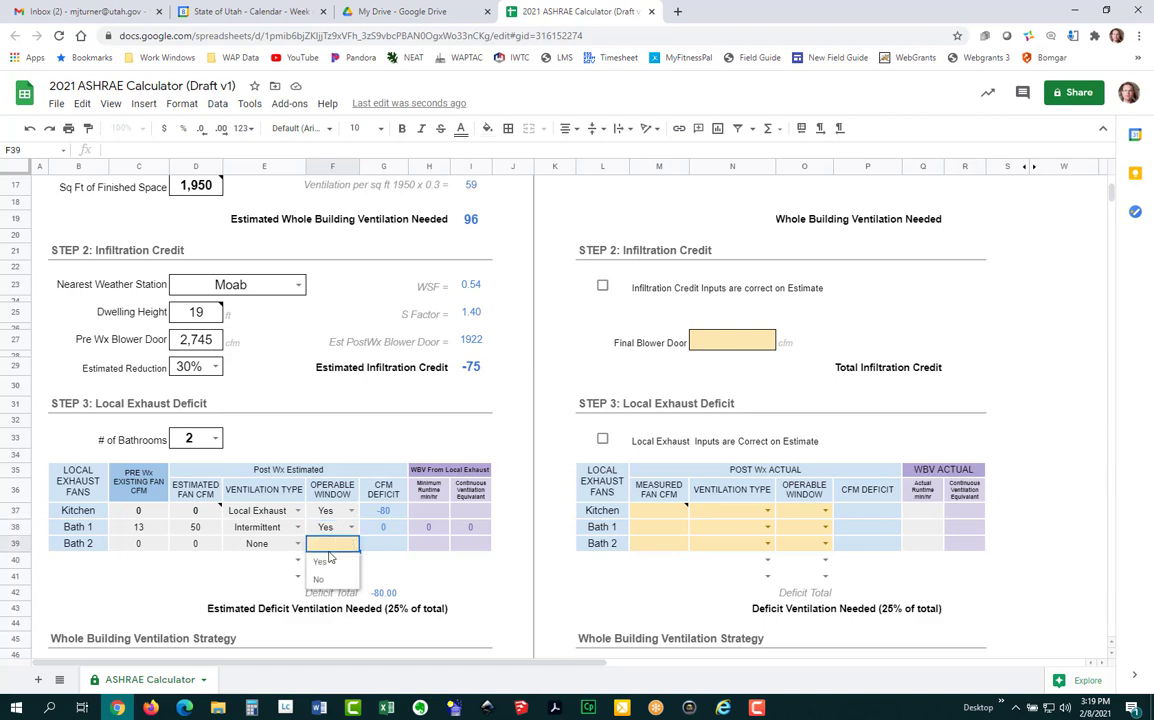
{"action": "left_click", "coordinate": [333, 578]}
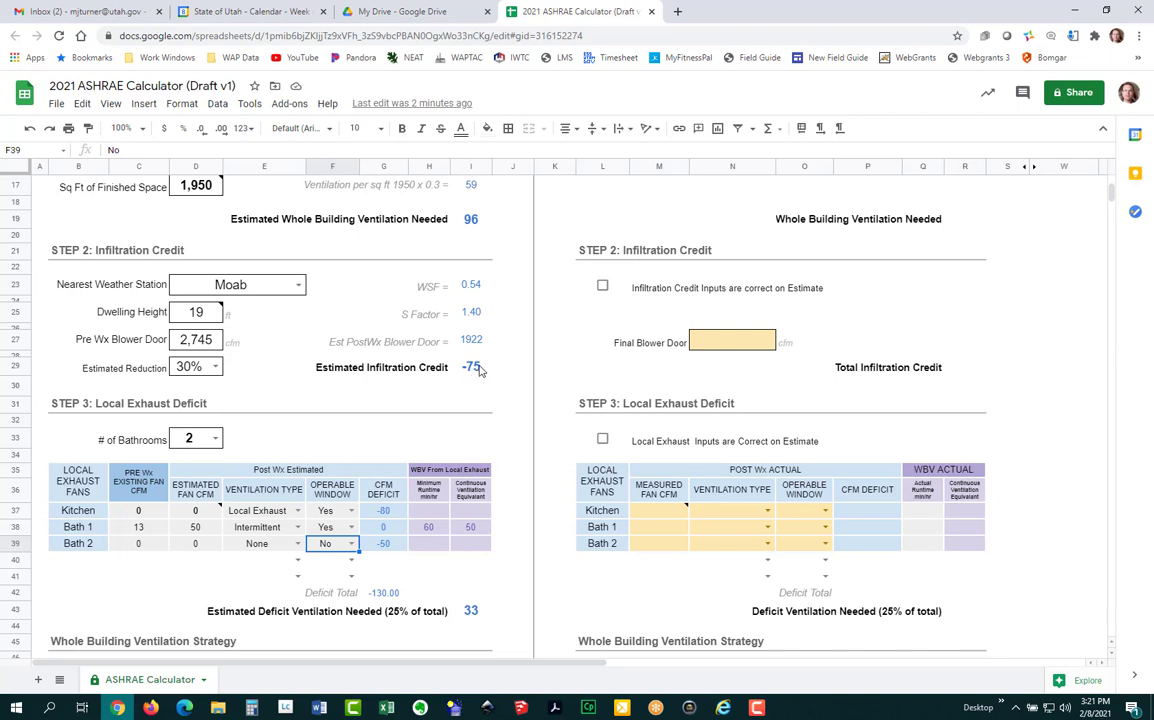
{"action": "scroll", "coordinate": [489, 540], "scroll_direction": "down", "scroll_amount": 1}
{"action": "scroll", "coordinate": [489, 540], "scroll_direction": "down", "scroll_amount": 1}
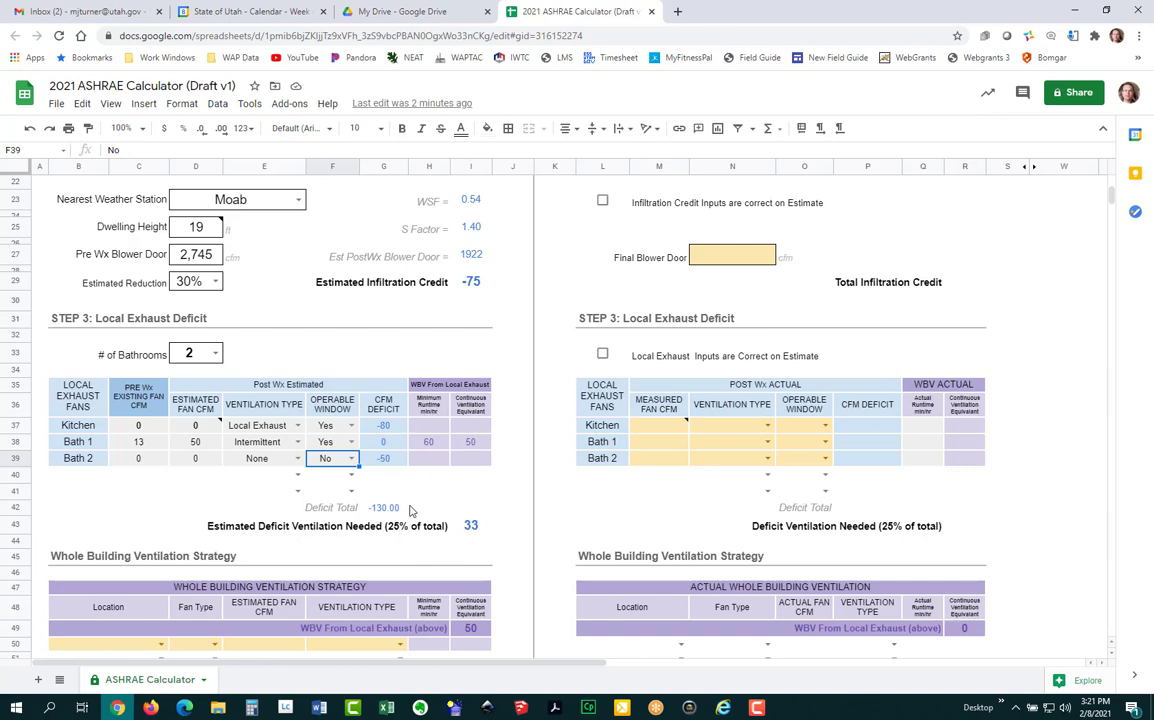
{"action": "scroll", "coordinate": [435, 510], "scroll_direction": "down", "scroll_amount": 2}
{"action": "scroll", "coordinate": [435, 510], "scroll_direction": "down", "scroll_amount": 2}
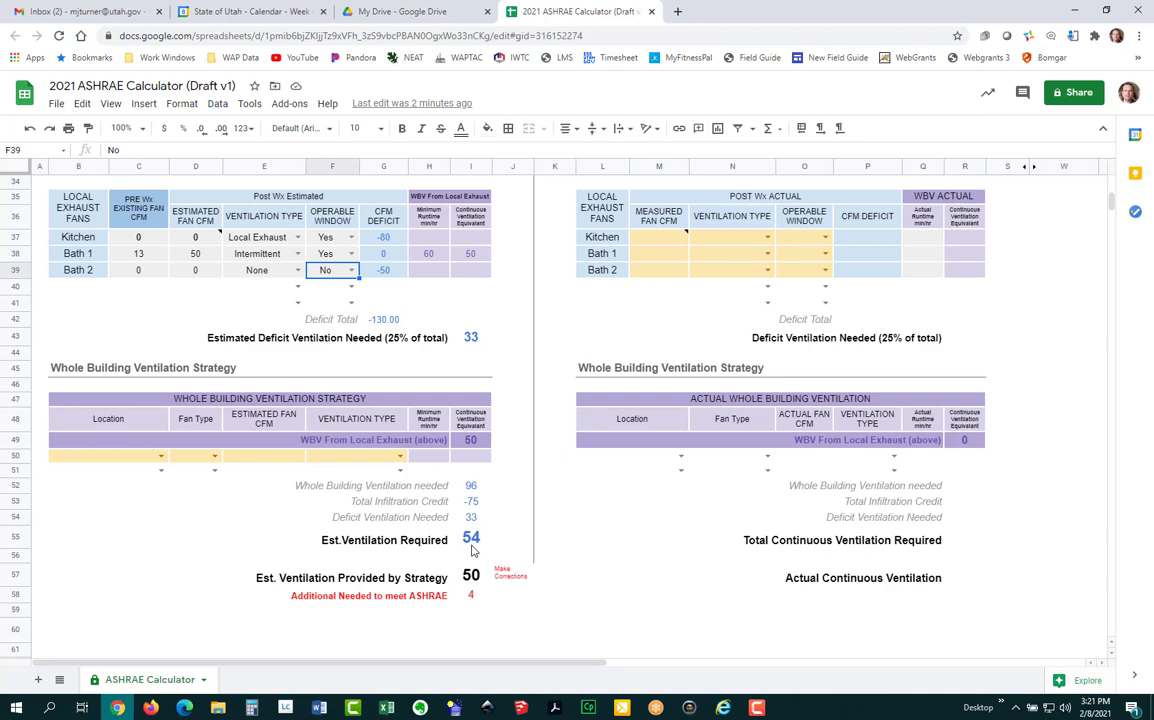
{"action": "scroll", "coordinate": [472, 515], "scroll_direction": "up", "scroll_amount": 2}
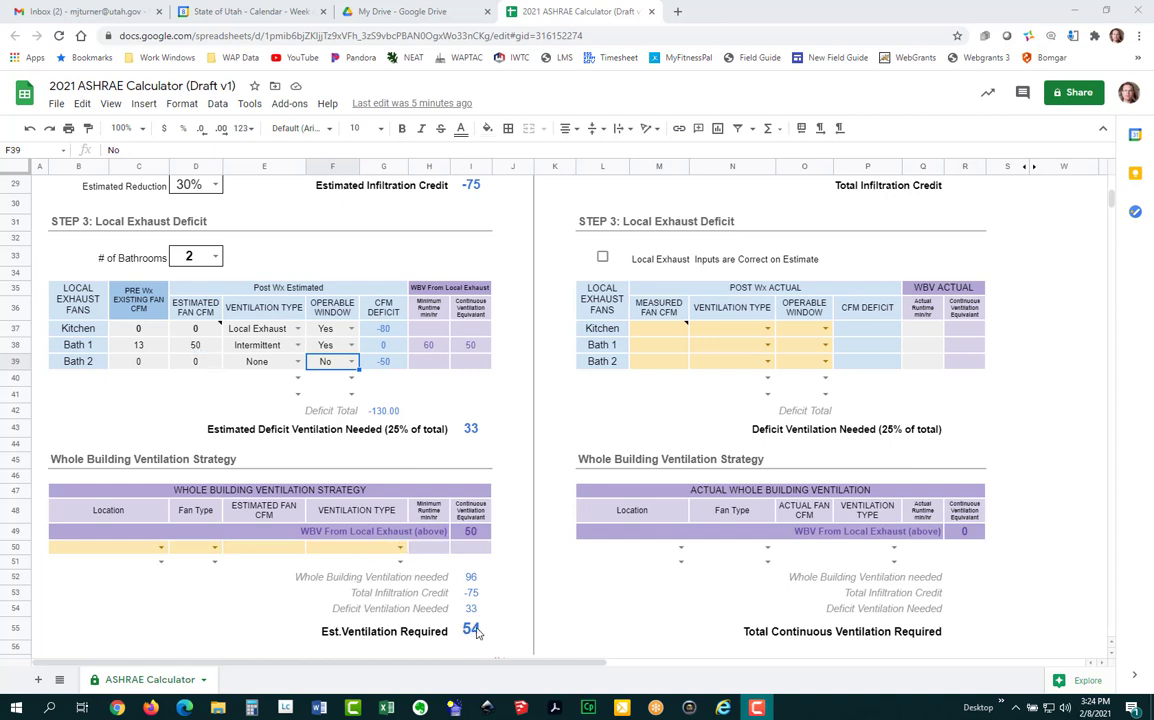
{"action": "left_click", "coordinate": [203, 345]}
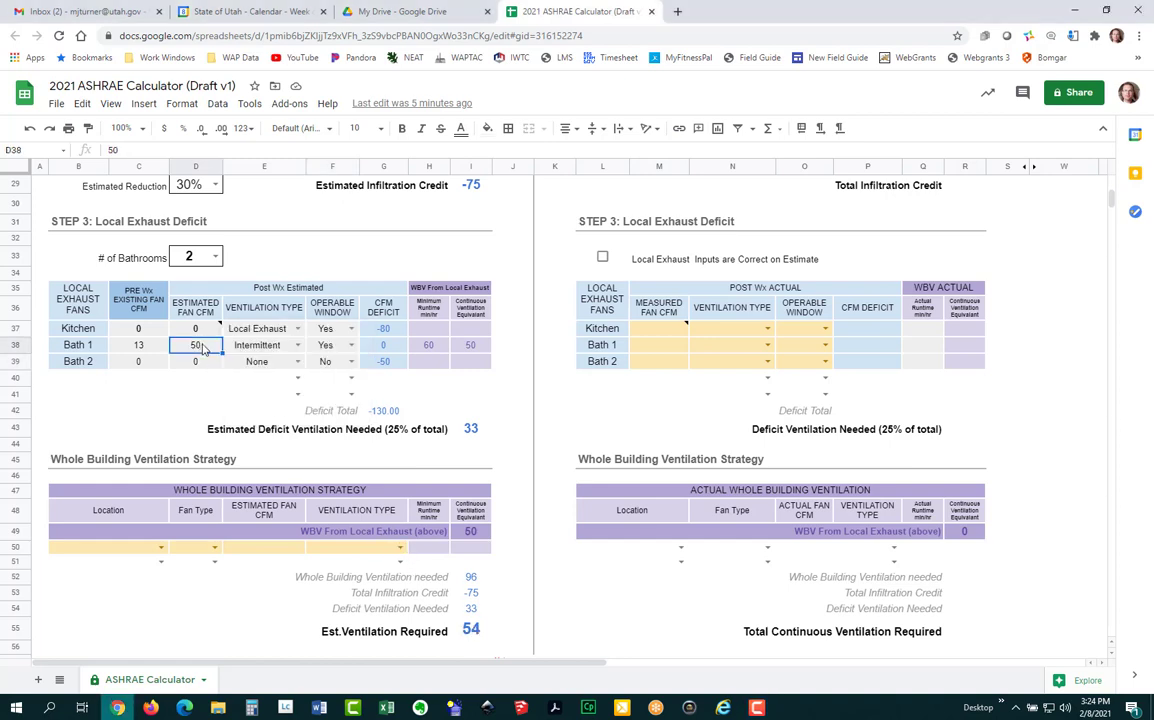
{"action": "type", "text": "70"}
{"action": "key", "text": "Return"}
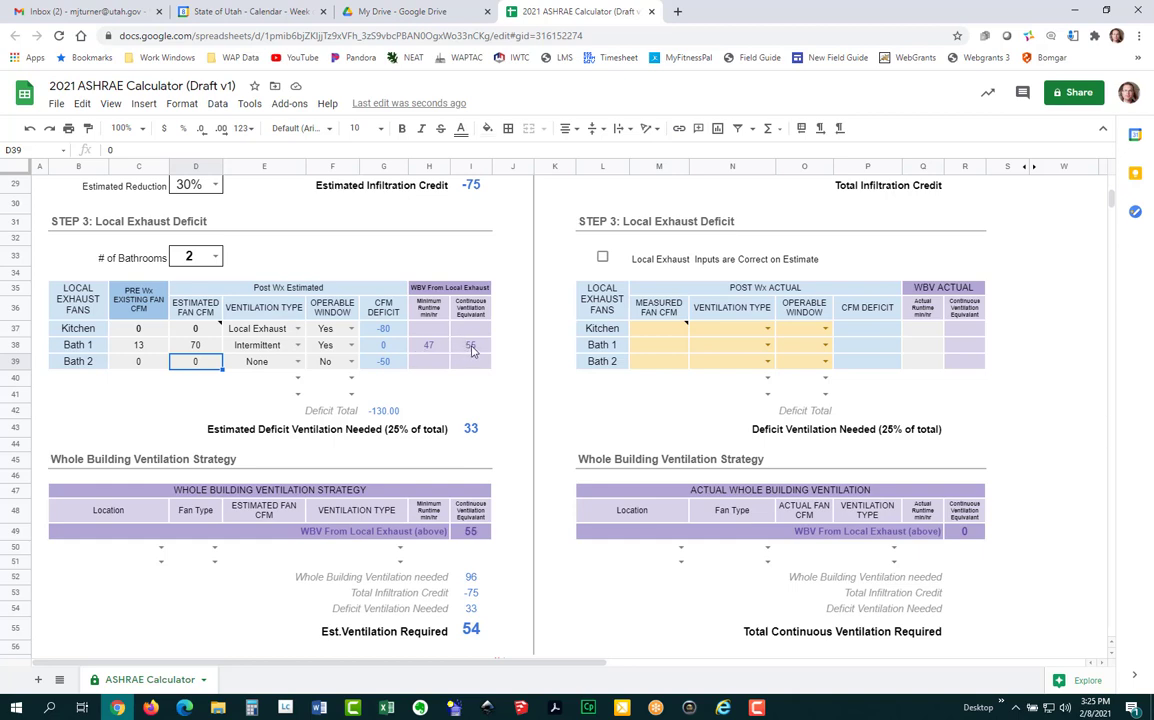
{"action": "scroll", "coordinate": [492, 622], "scroll_direction": "down", "scroll_amount": 1}
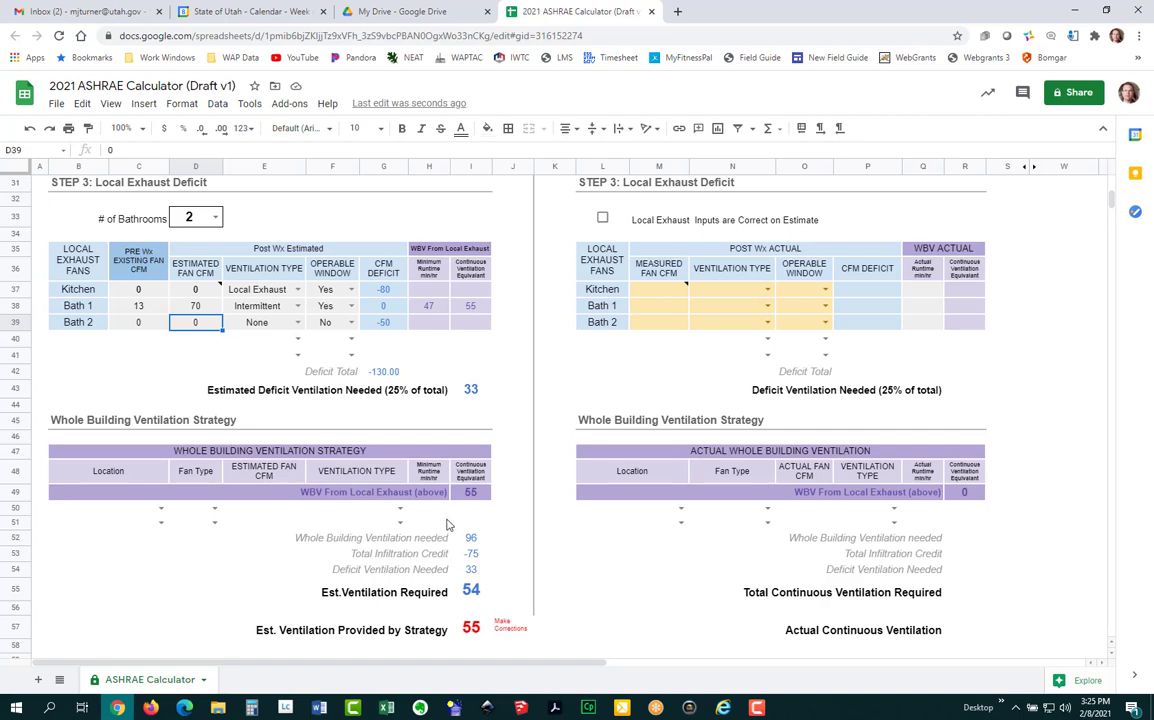
{"action": "left_click", "coordinate": [184, 309]}
{"action": "type", "text": "50"}
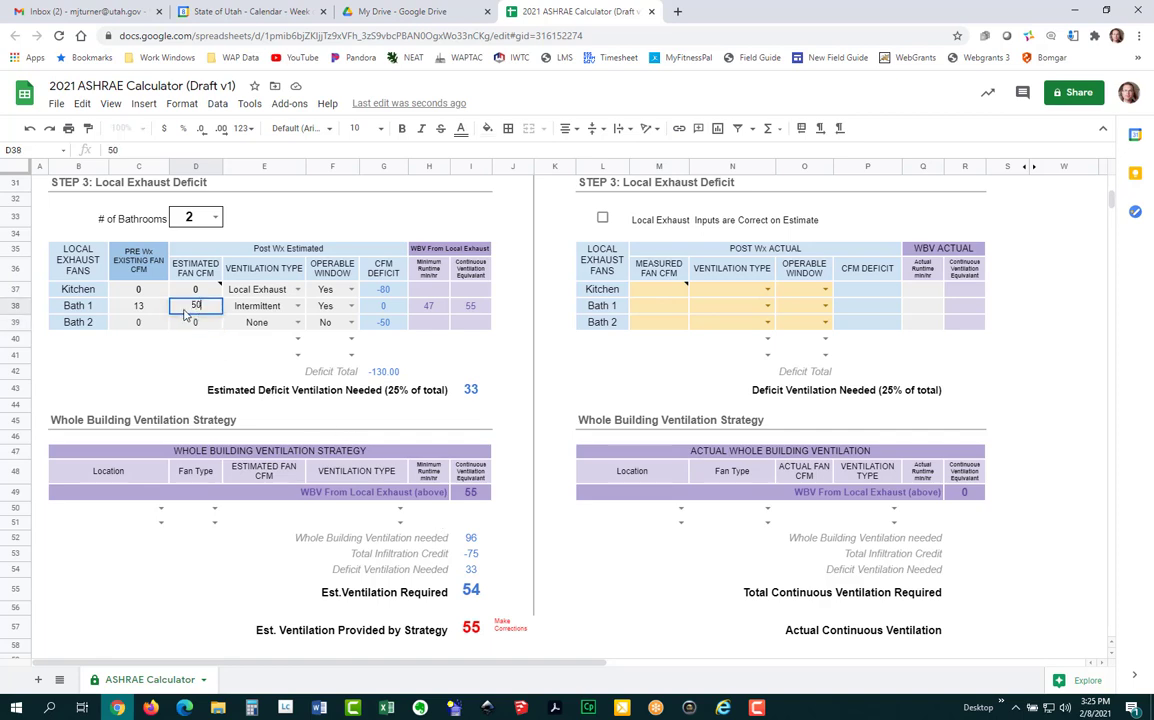
{"action": "key", "text": "Return"}
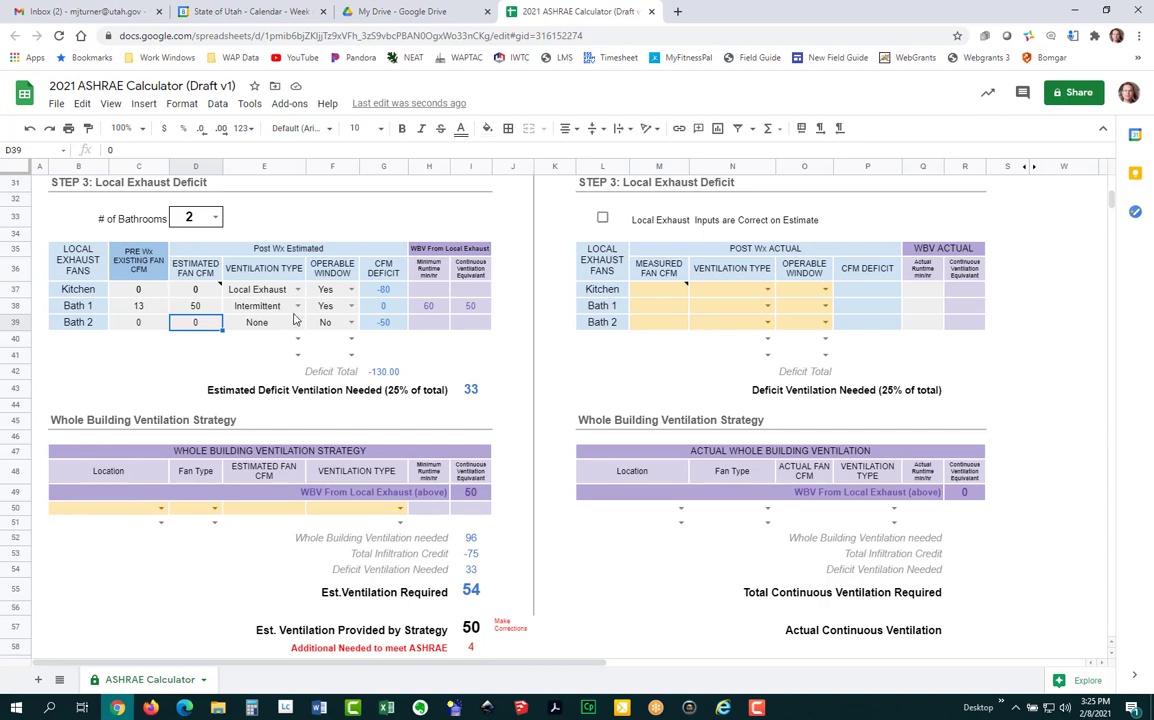
{"action": "scroll", "coordinate": [365, 381], "scroll_direction": "down", "scroll_amount": 1}
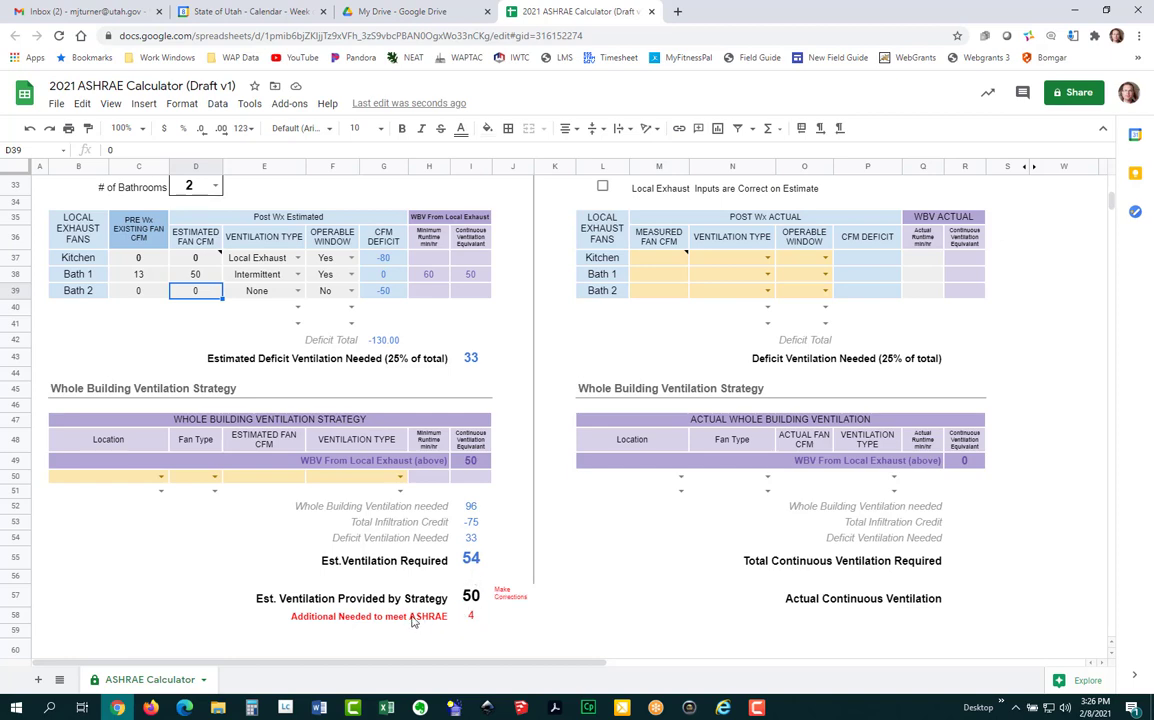
{"action": "scroll", "coordinate": [435, 631], "scroll_direction": "down", "scroll_amount": 2}
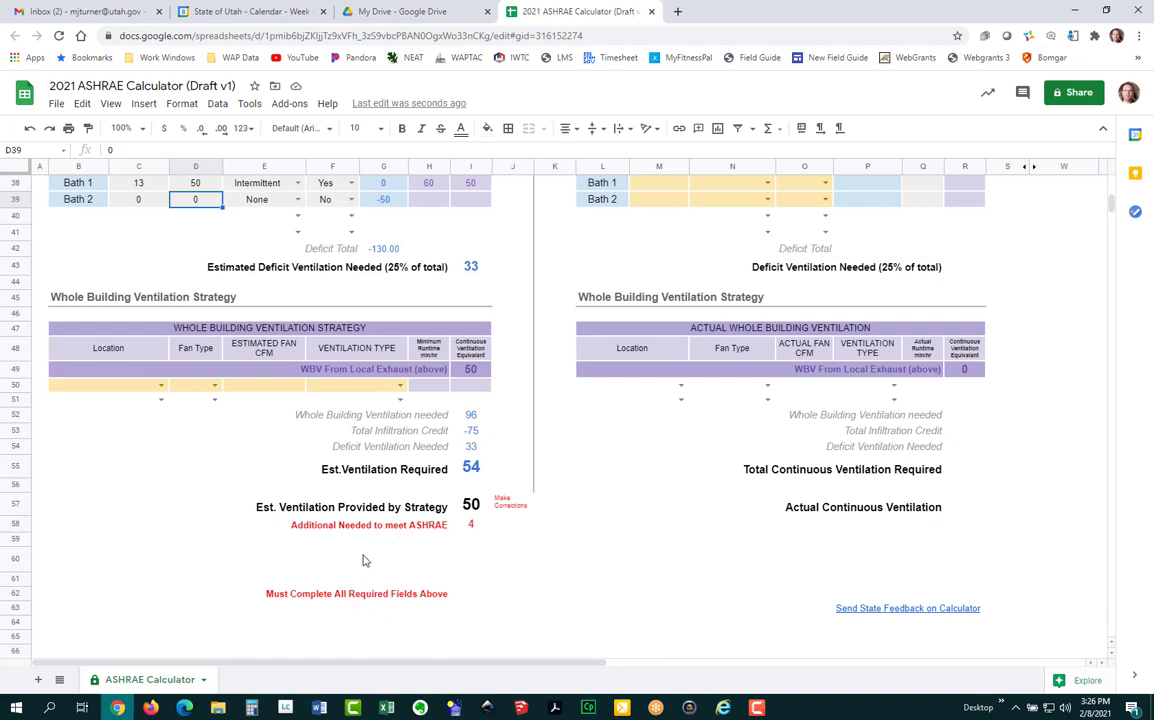
{"action": "scroll", "coordinate": [327, 563], "scroll_direction": "down", "scroll_amount": 1}
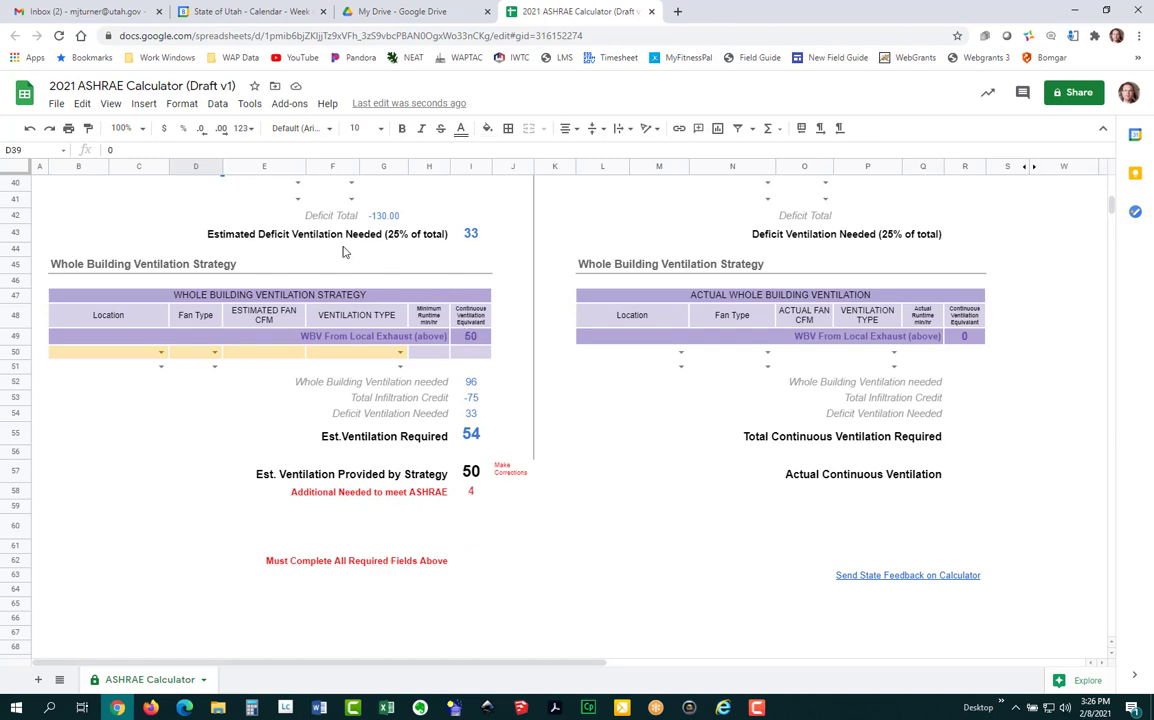
{"action": "scroll", "coordinate": [354, 289], "scroll_direction": "up", "scroll_amount": 1}
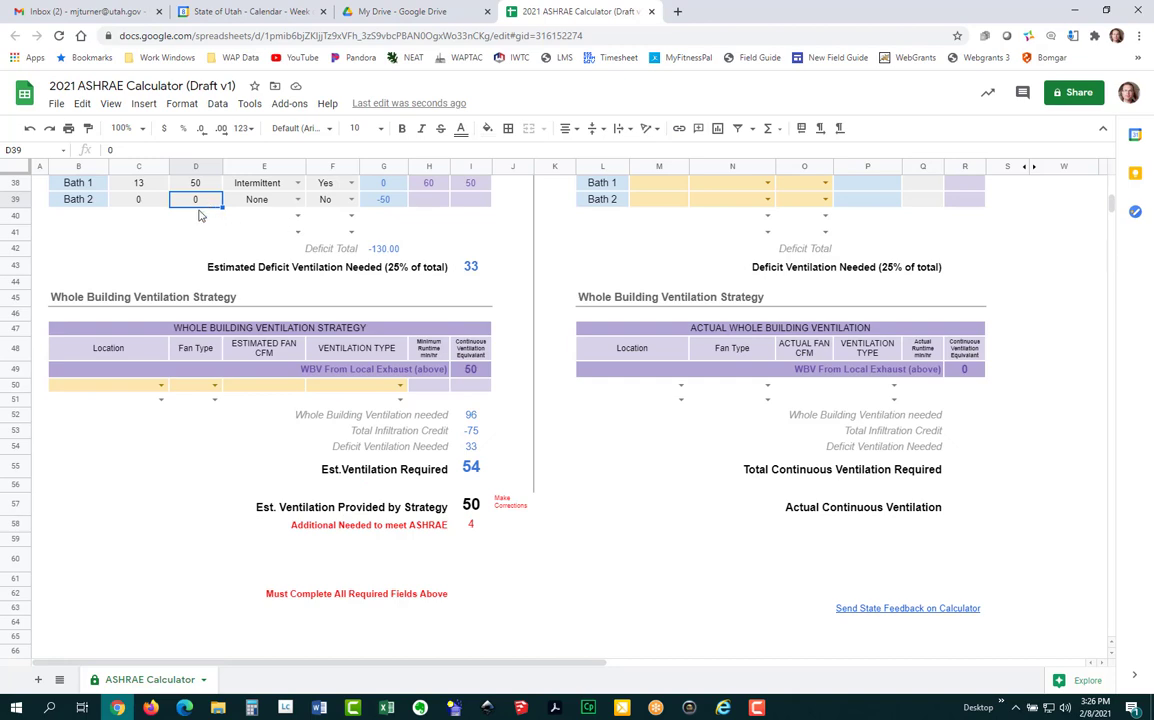
- Change Bath 1's estimated fan CFM in D38 from 50 to 70 and review the totals
{"action": "left_click", "coordinate": [194, 187]}
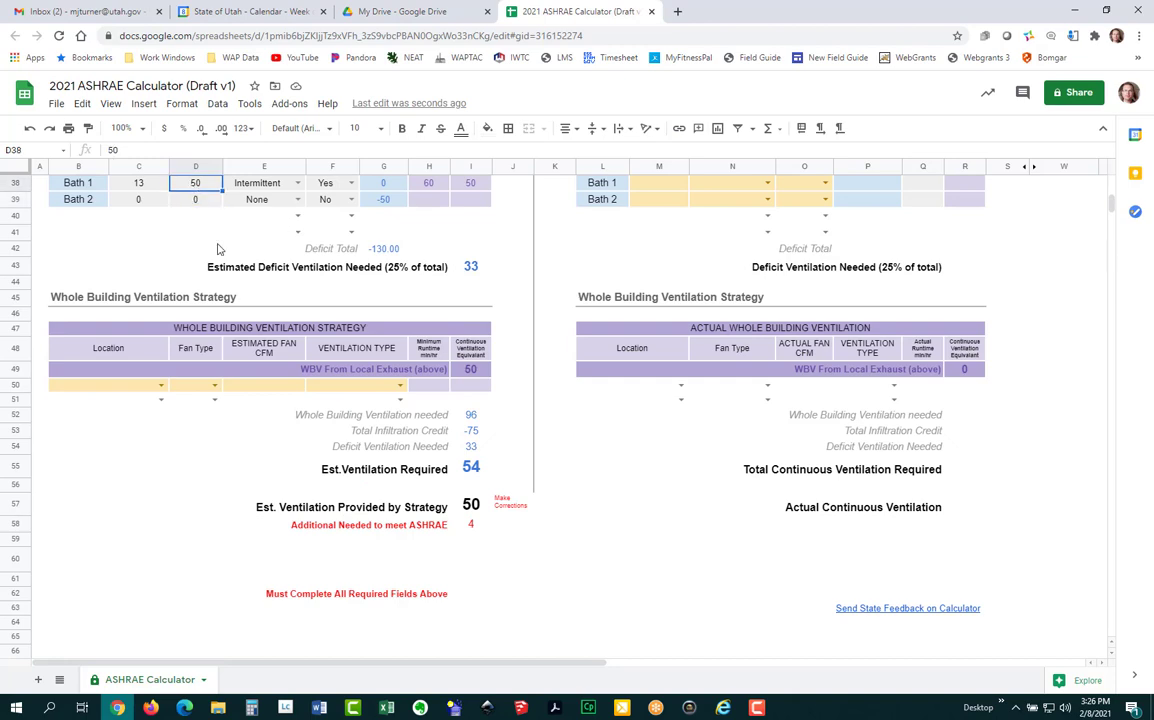
{"action": "scroll", "coordinate": [218, 249], "scroll_direction": "up", "scroll_amount": 1}
{"action": "type", "text": "70"}
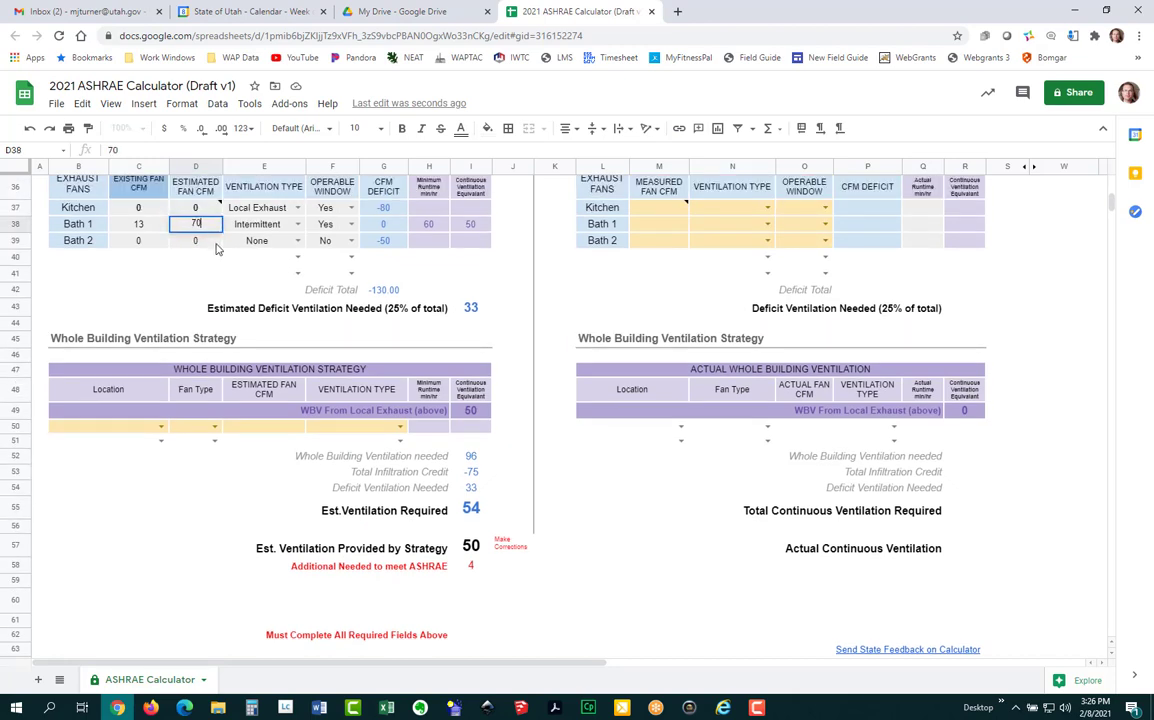
{"action": "left_click", "coordinate": [197, 506]}
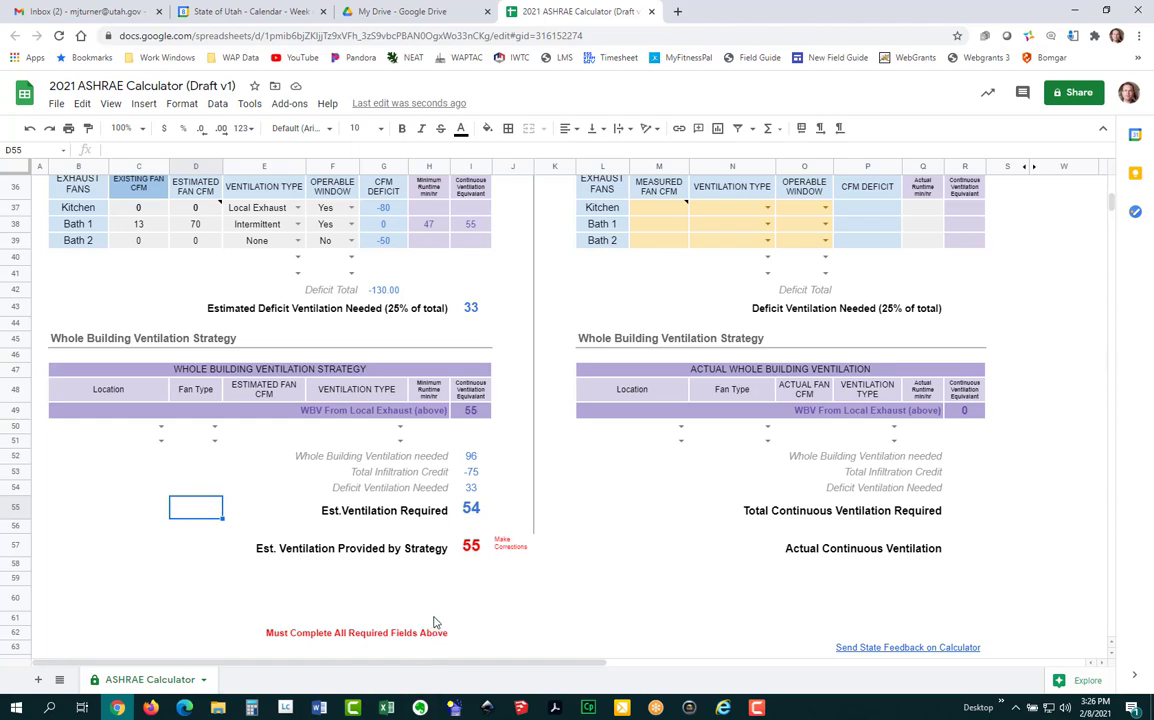
{"action": "scroll", "coordinate": [438, 587], "scroll_direction": "up", "scroll_amount": 6}
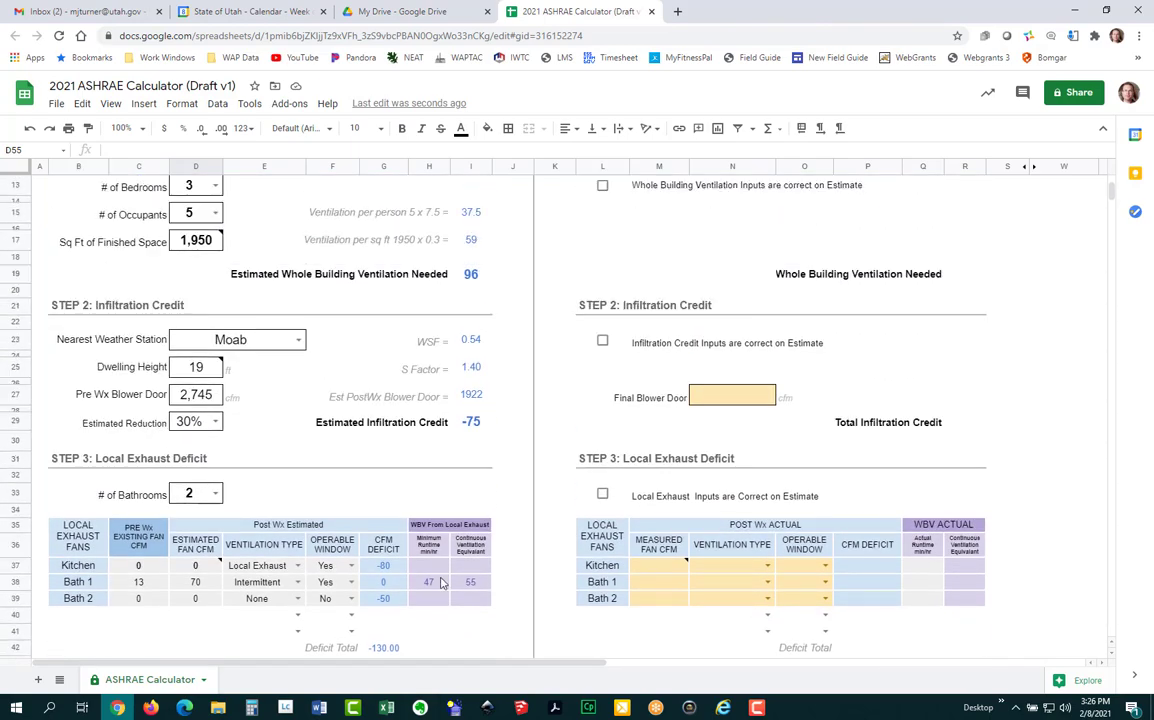
{"action": "scroll", "coordinate": [441, 582], "scroll_direction": "down", "scroll_amount": 5}
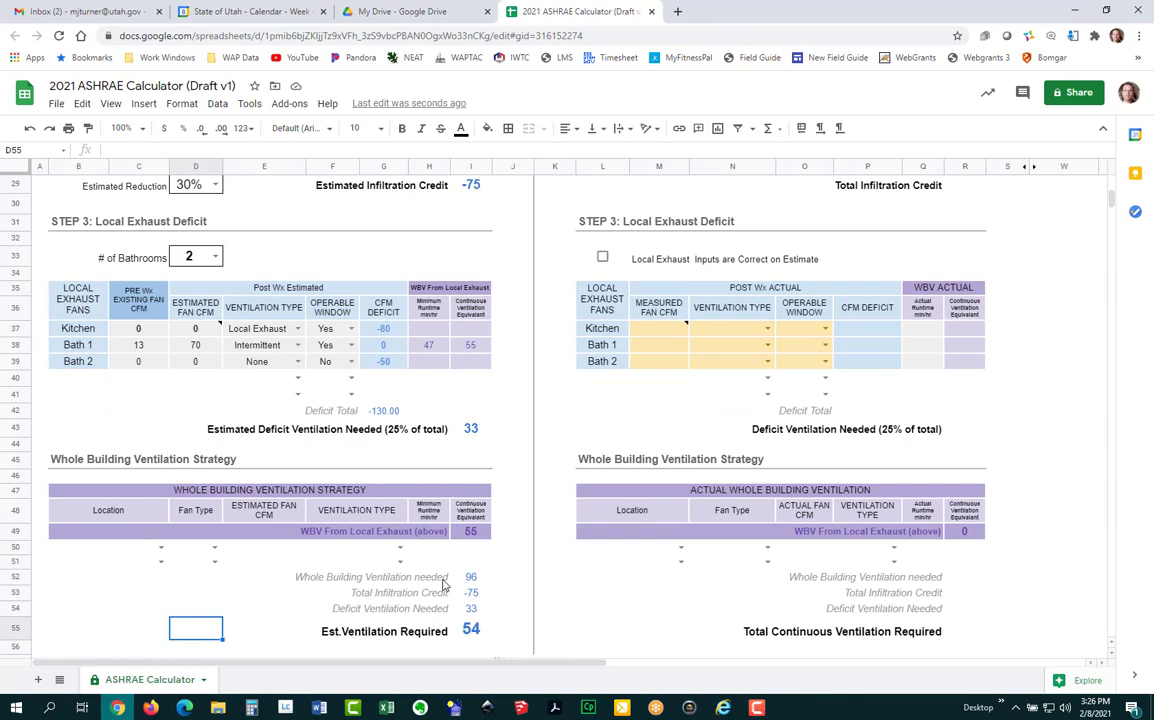
{"action": "scroll", "coordinate": [447, 588], "scroll_direction": "down", "scroll_amount": 4}
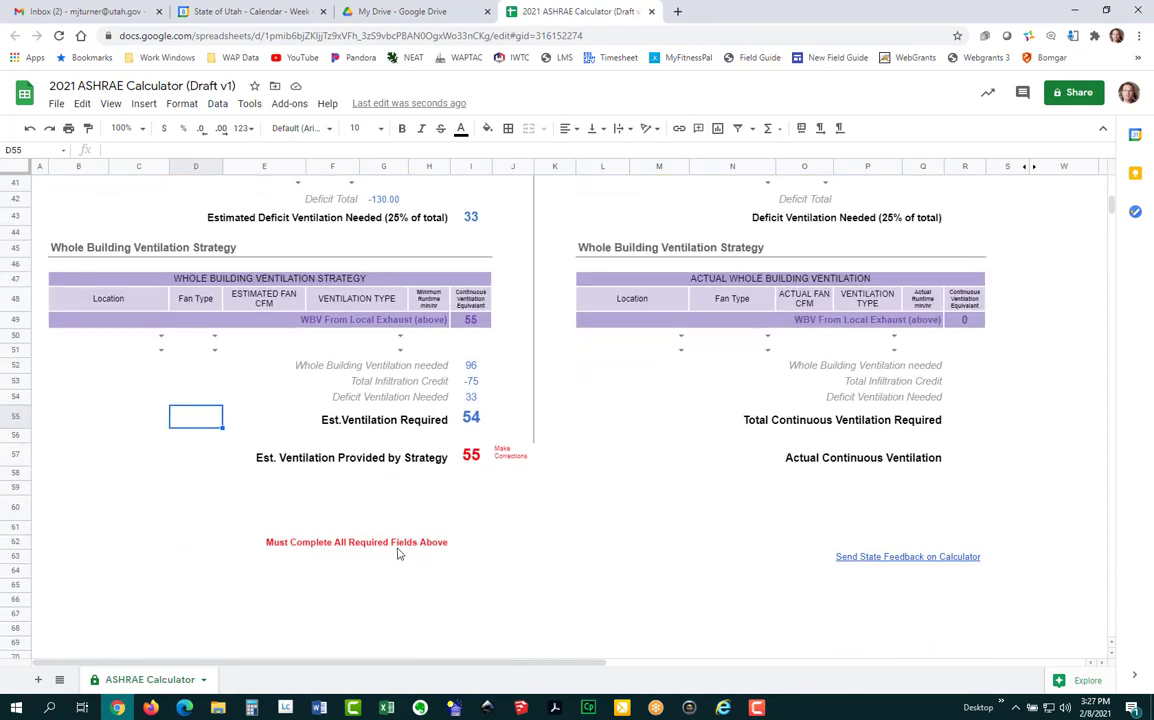
{"action": "scroll", "coordinate": [397, 548], "scroll_direction": "up", "scroll_amount": 10}
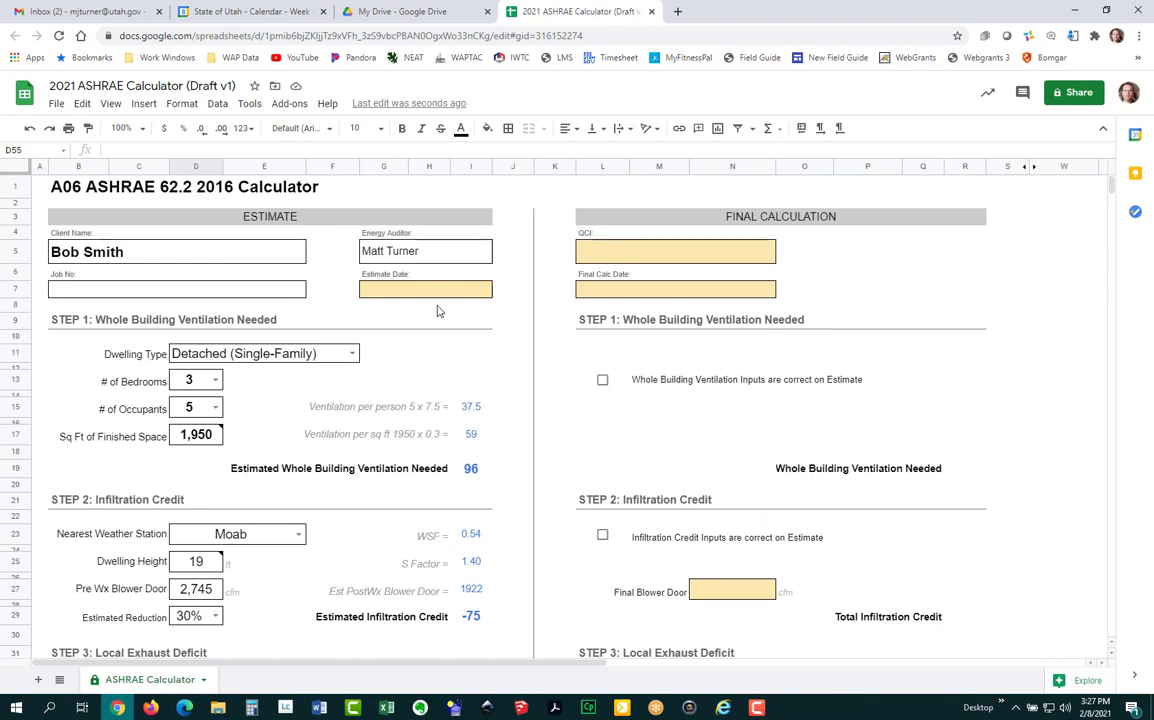
- Enter 2/8/2021 in the Estimate Date field G7:I7
{"action": "scroll", "coordinate": [405, 505], "scroll_direction": "down", "scroll_amount": 8}
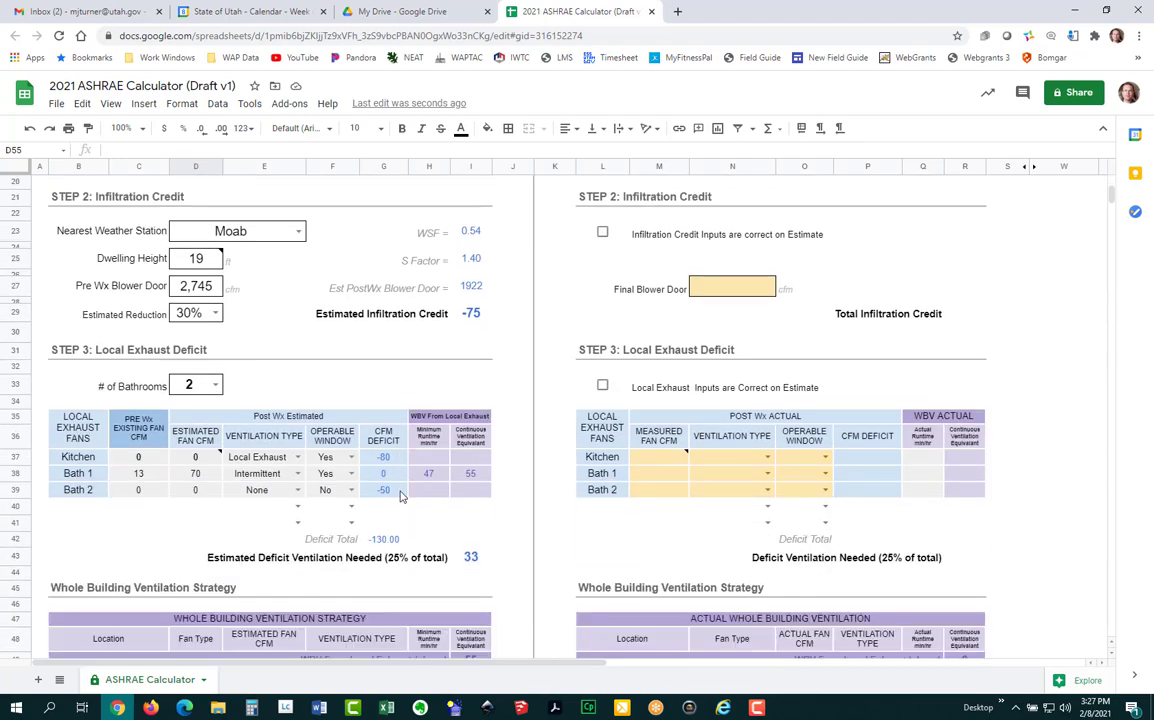
{"action": "scroll", "coordinate": [400, 495], "scroll_direction": "down", "scroll_amount": 1}
{"action": "scroll", "coordinate": [383, 285], "scroll_direction": "up", "scroll_amount": 10}
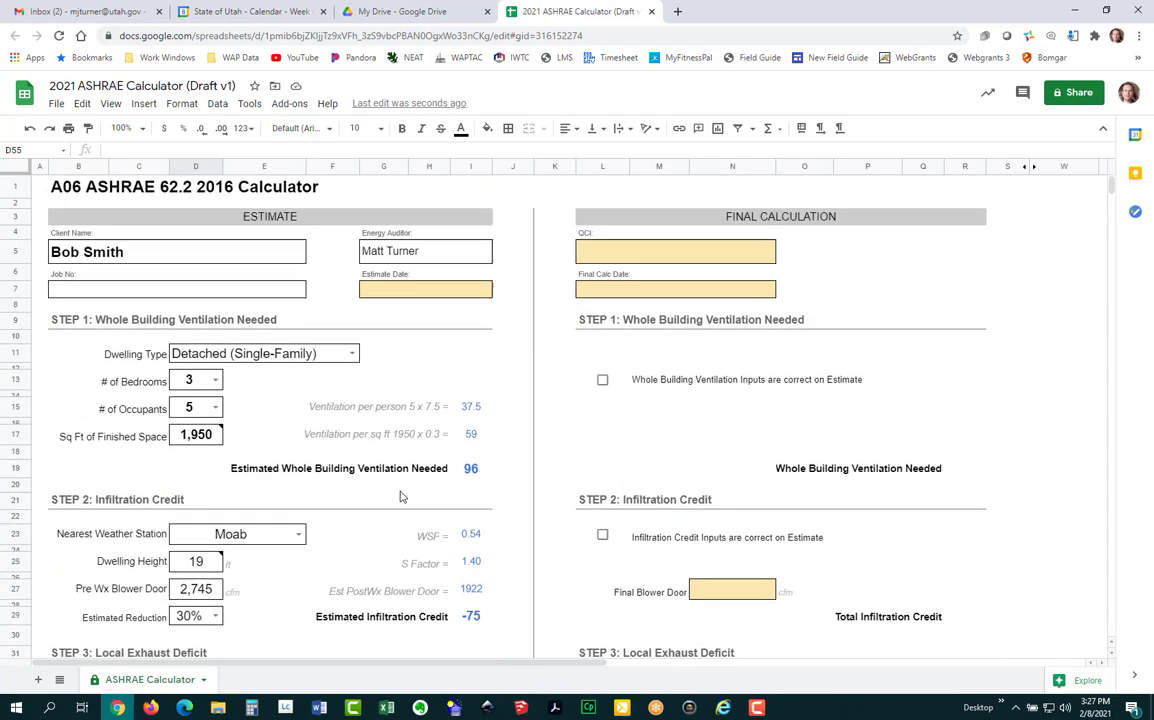
{"action": "left_click", "coordinate": [381, 291]}
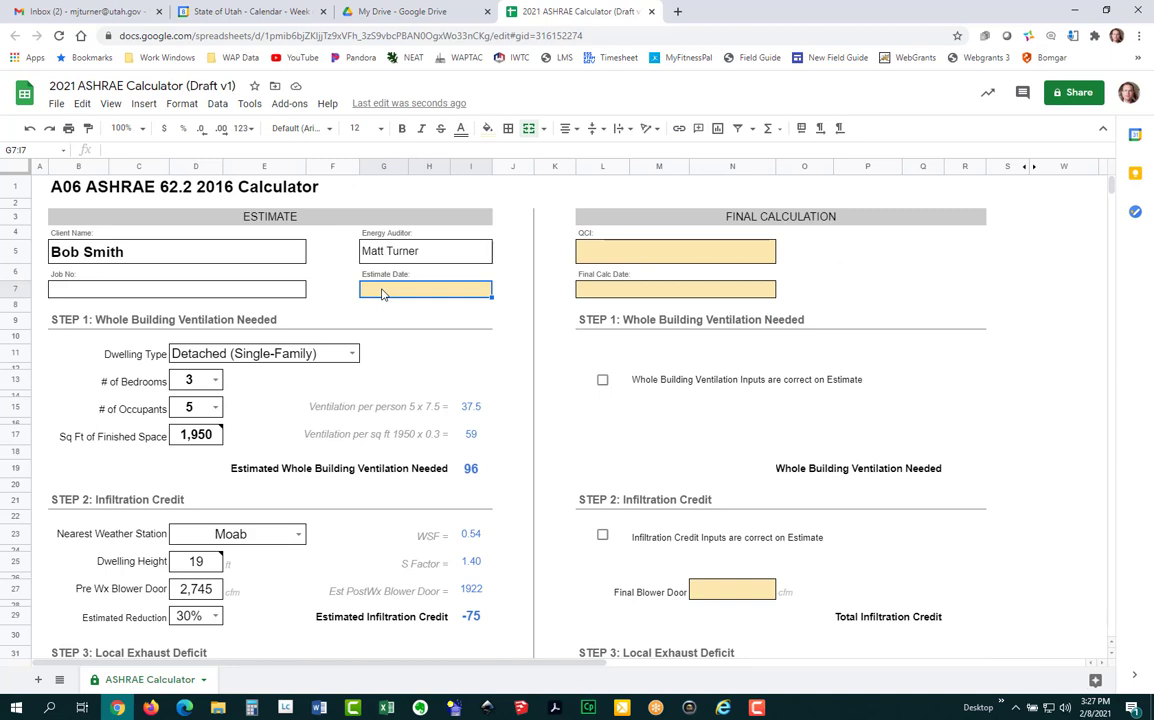
{"action": "type", "text": "2/8/"}
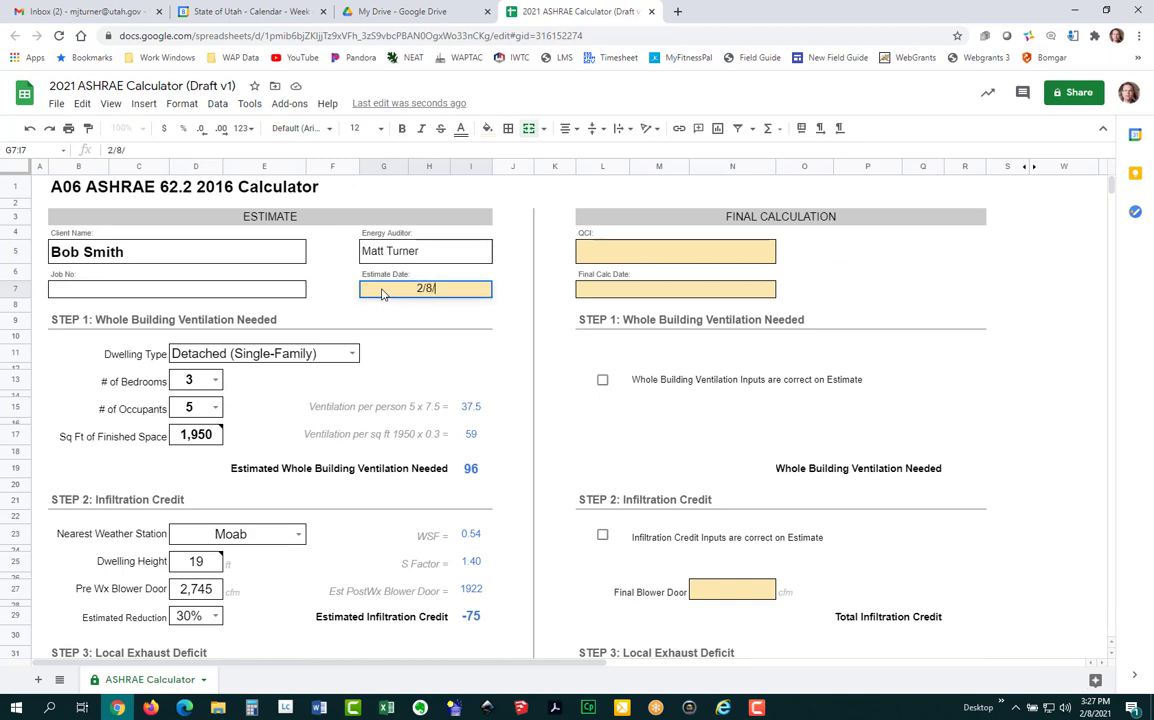
{"action": "type", "text": "2021"}
{"action": "key", "text": "Return"}
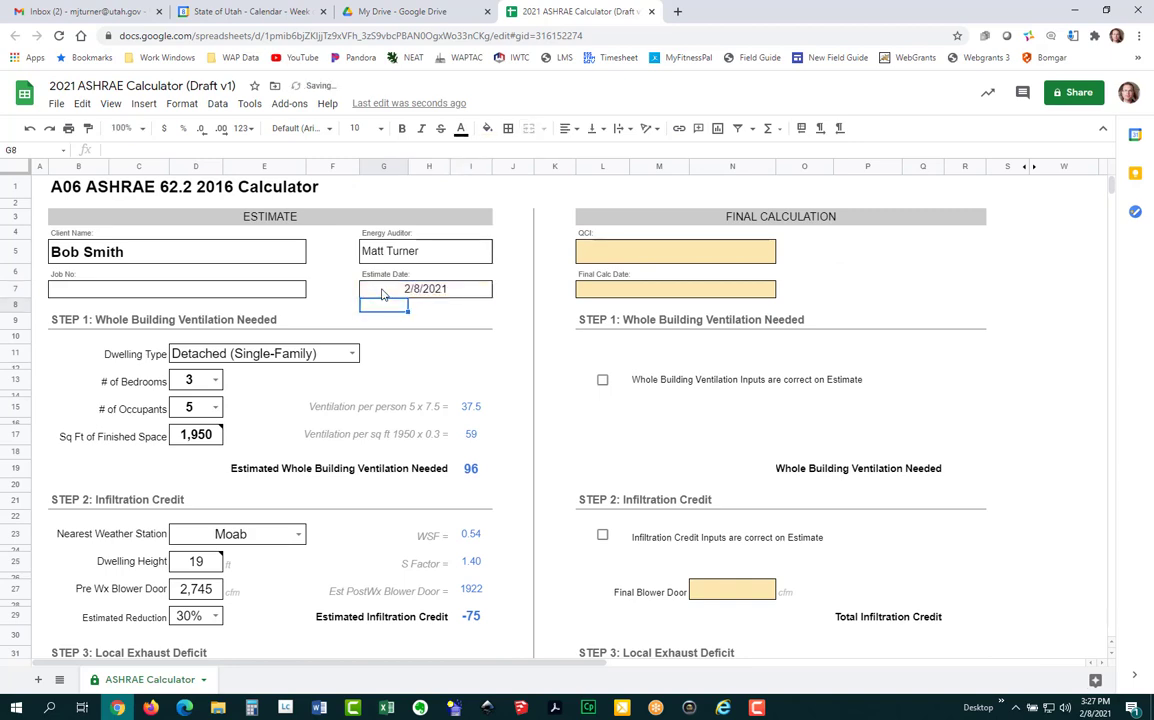
{"action": "scroll", "coordinate": [407, 350], "scroll_direction": "down", "scroll_amount": 5}
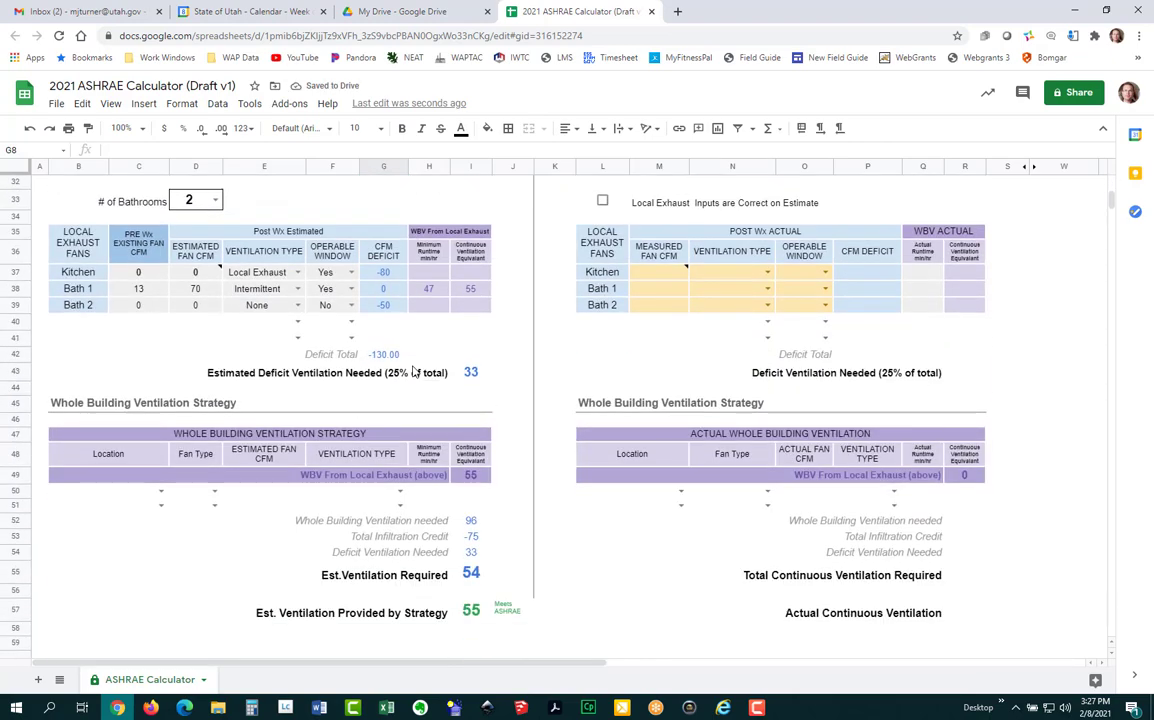
{"action": "scroll", "coordinate": [409, 385], "scroll_direction": "down", "scroll_amount": 2}
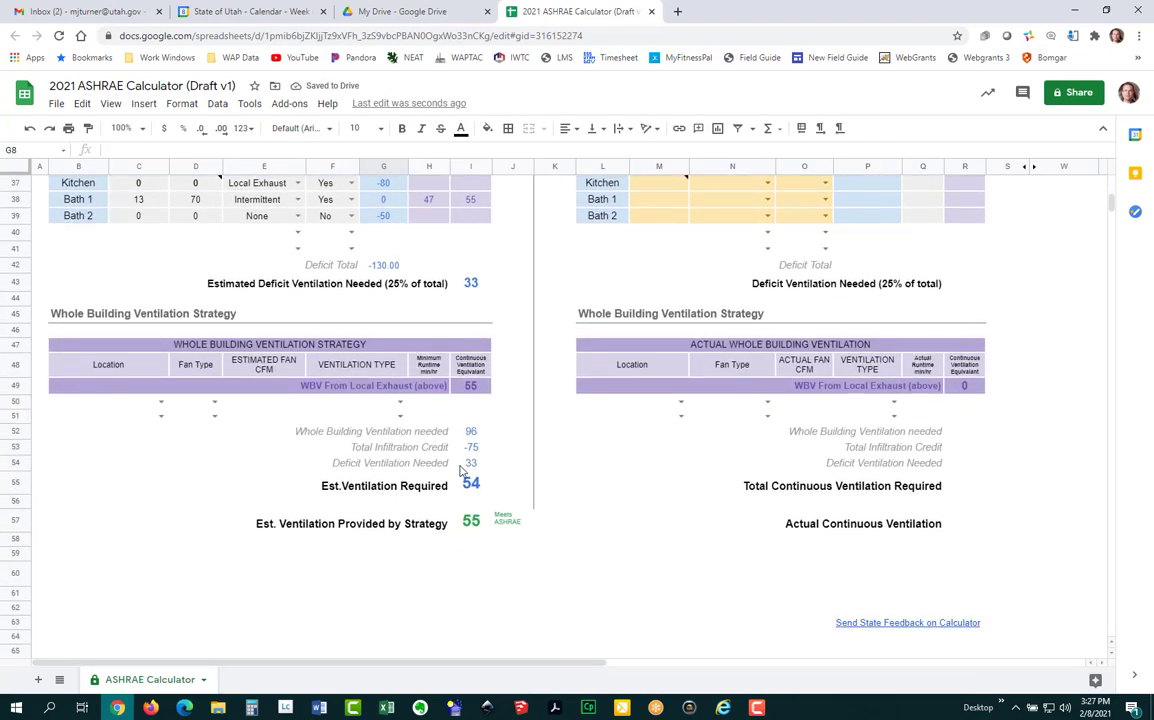
{"action": "scroll", "coordinate": [286, 290], "scroll_direction": "up", "scroll_amount": 2}
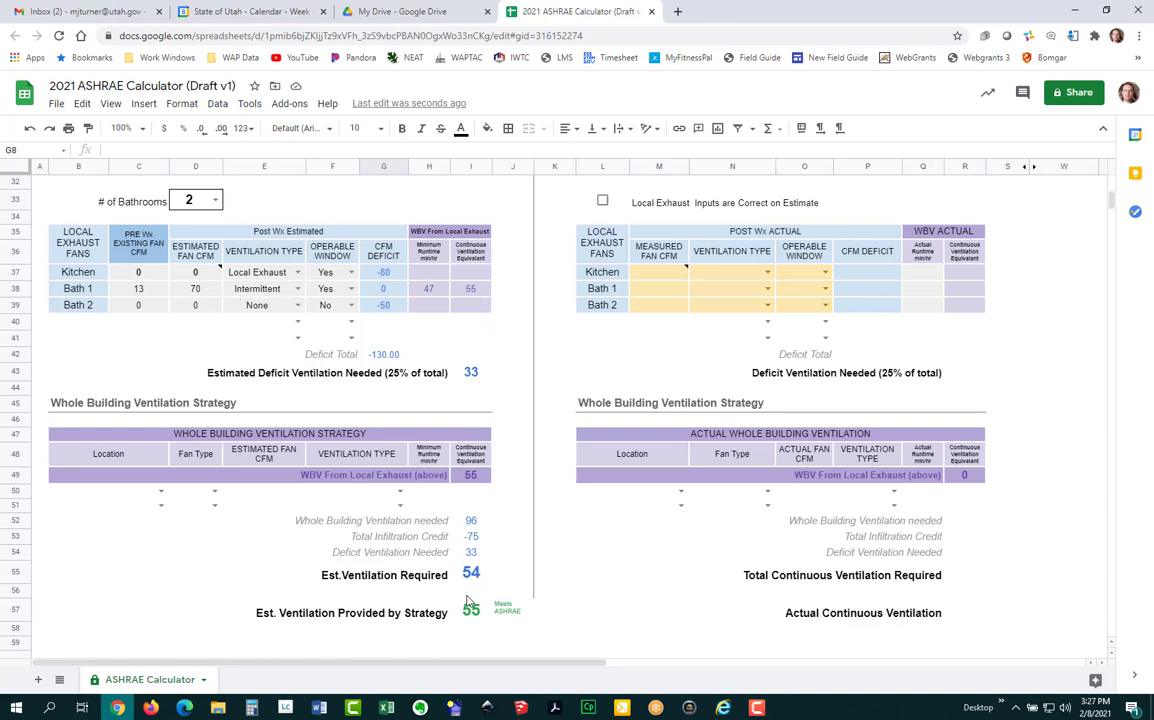
{"action": "scroll", "coordinate": [470, 603], "scroll_direction": "down", "scroll_amount": 1}
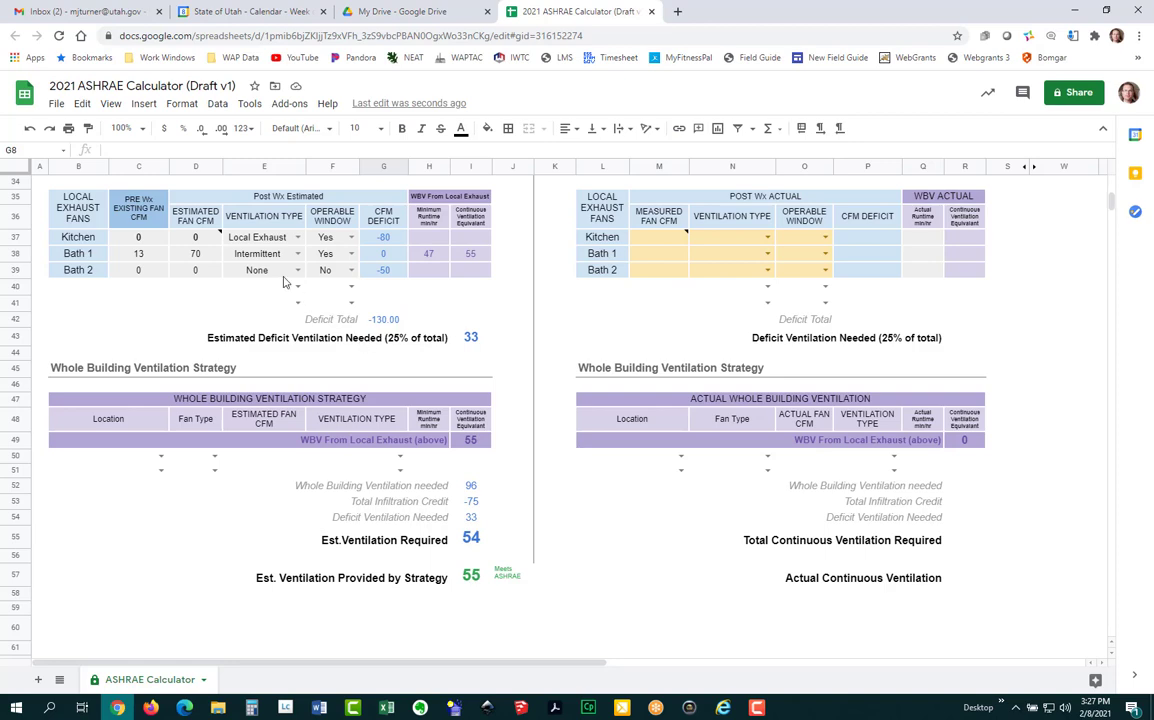
- Set Bath 1's fan CFM in D38 back to 50 and check the Additional Needed row
{"action": "left_click", "coordinate": [195, 253]}
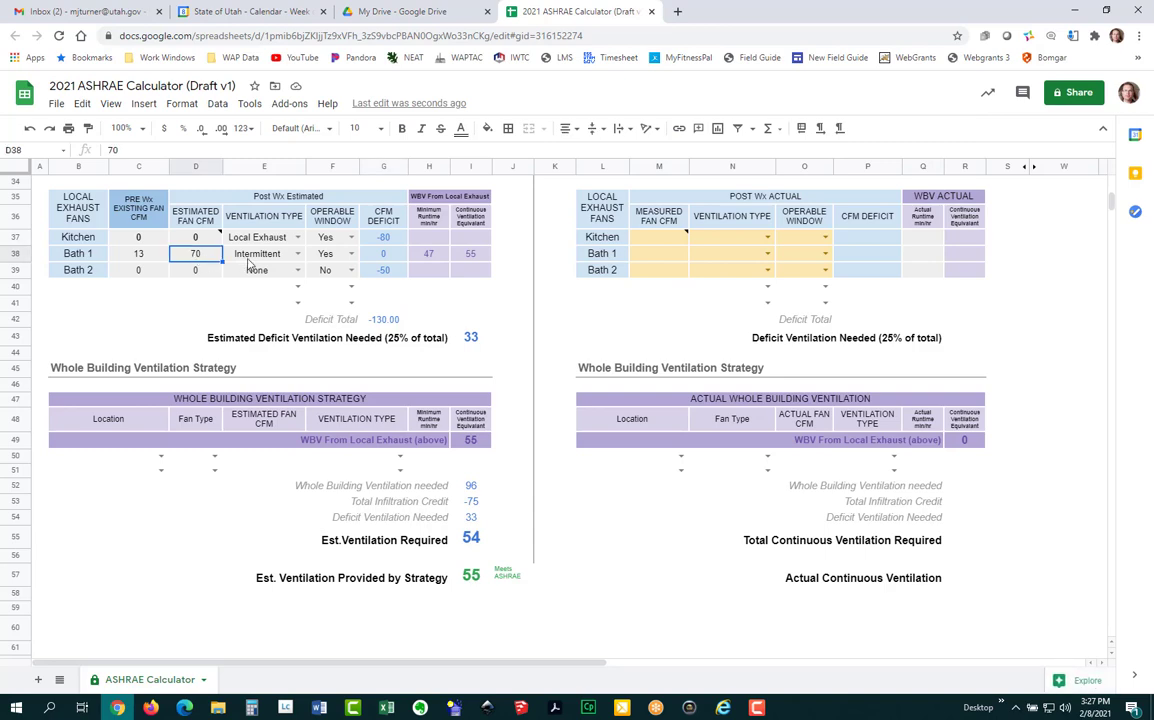
{"action": "type", "text": "50"}
{"action": "key", "text": "Return"}
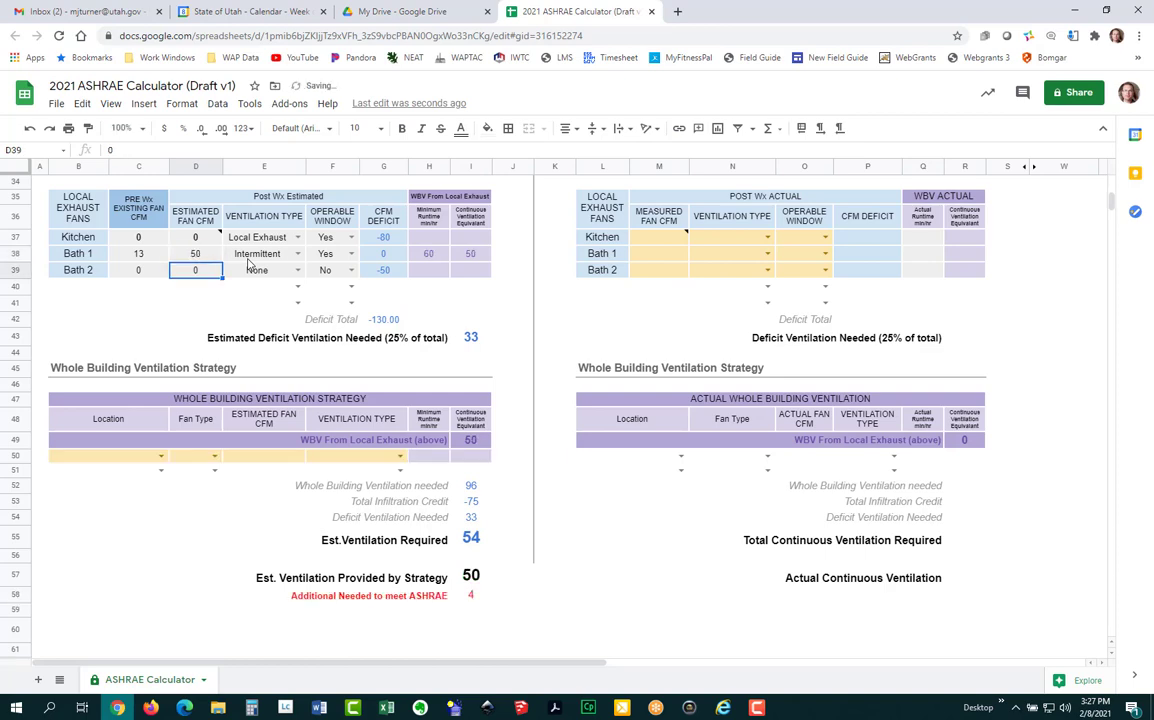
{"action": "scroll", "coordinate": [295, 385], "scroll_direction": "down", "scroll_amount": 4}
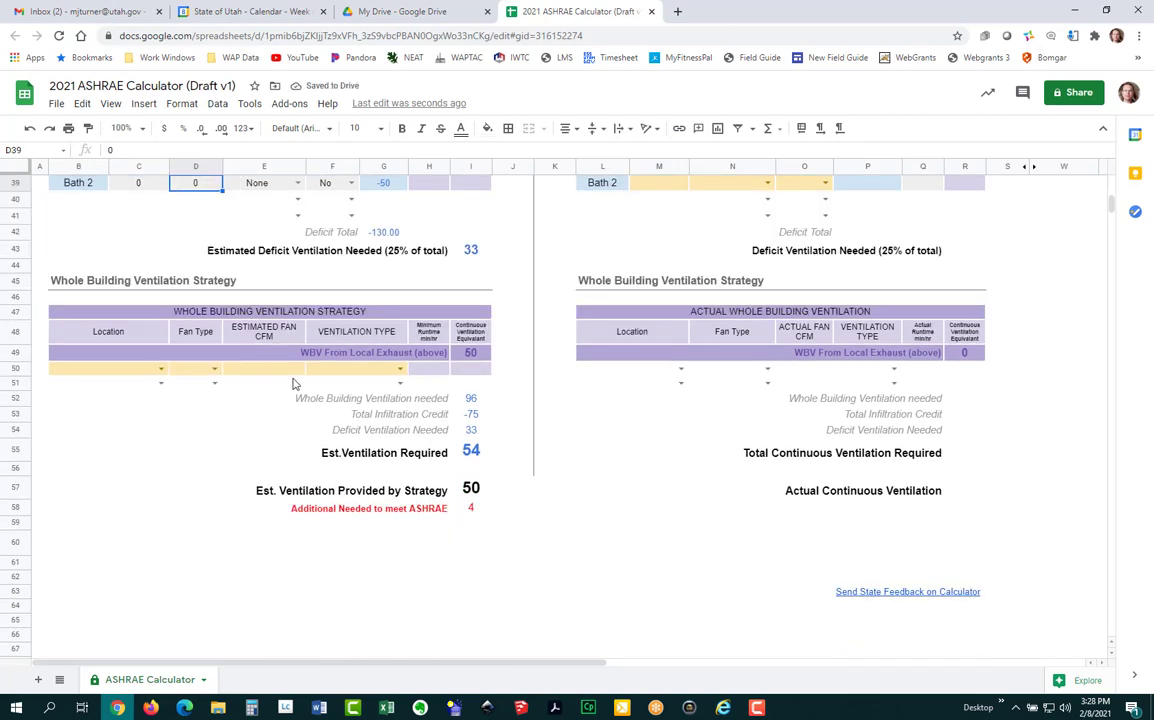
{"action": "scroll", "coordinate": [378, 449], "scroll_direction": "up", "scroll_amount": 4}
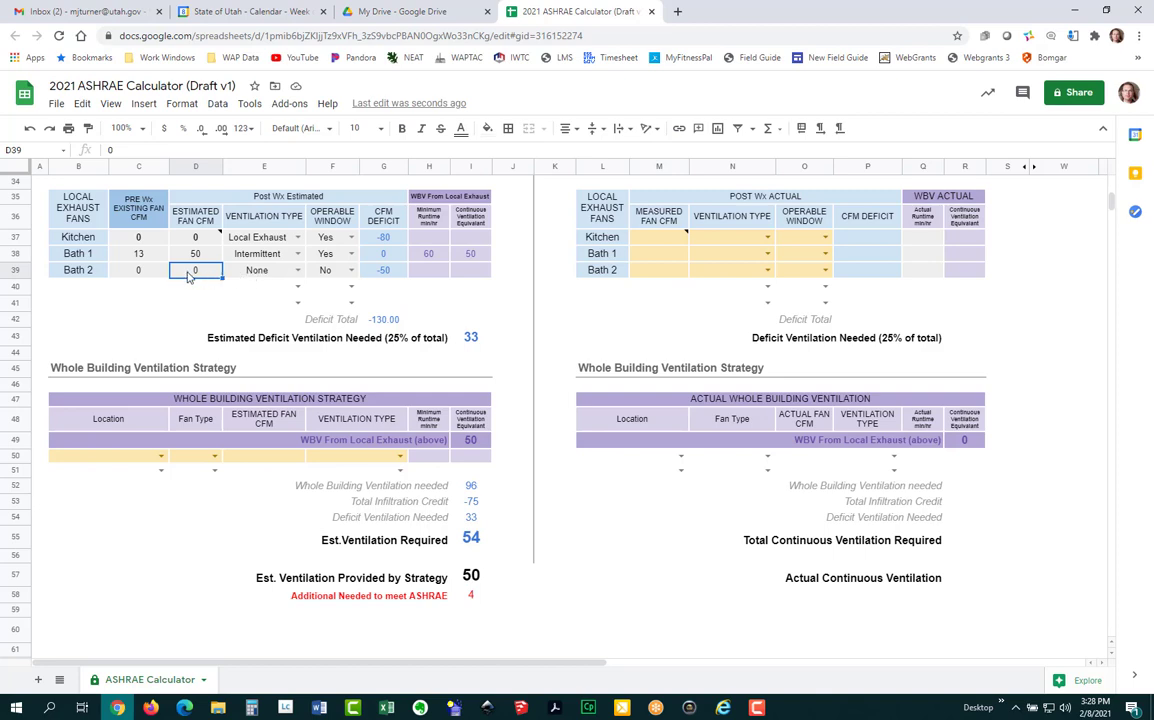
- Give Bath 2 a 50 CFM fan with Continuous ventilation, providing 92 cfm
{"action": "type", "text": "50"}
{"action": "key", "text": "Tab"}
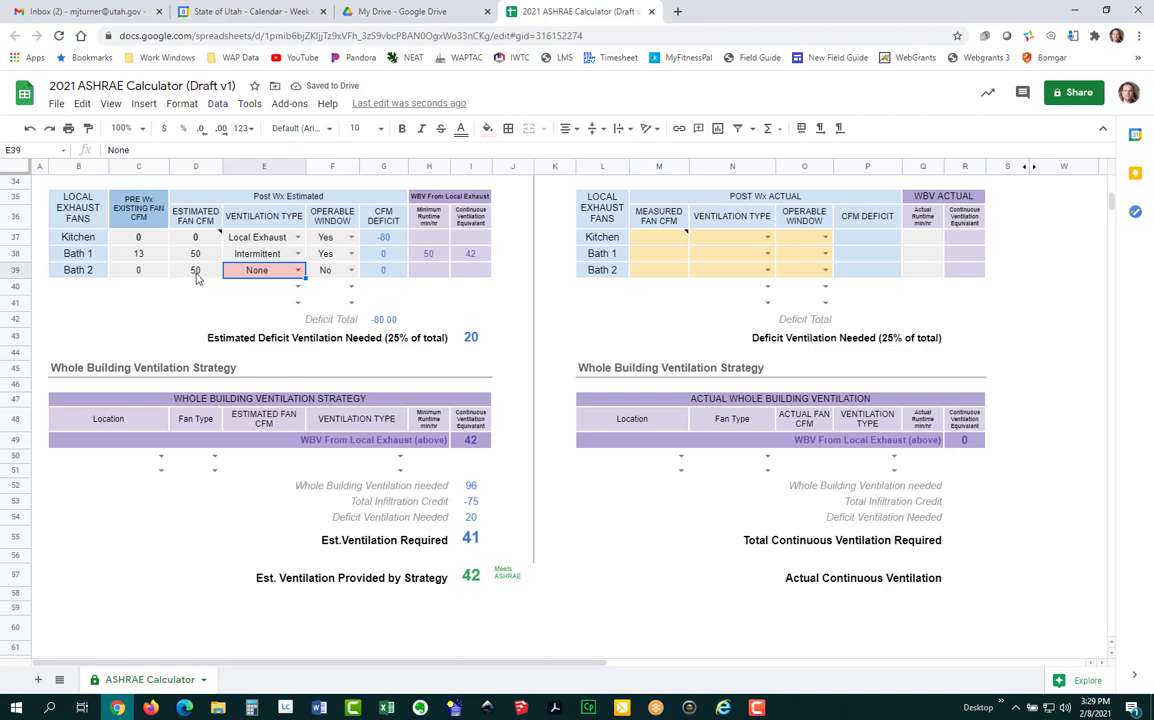
{"action": "key", "text": "Return"}
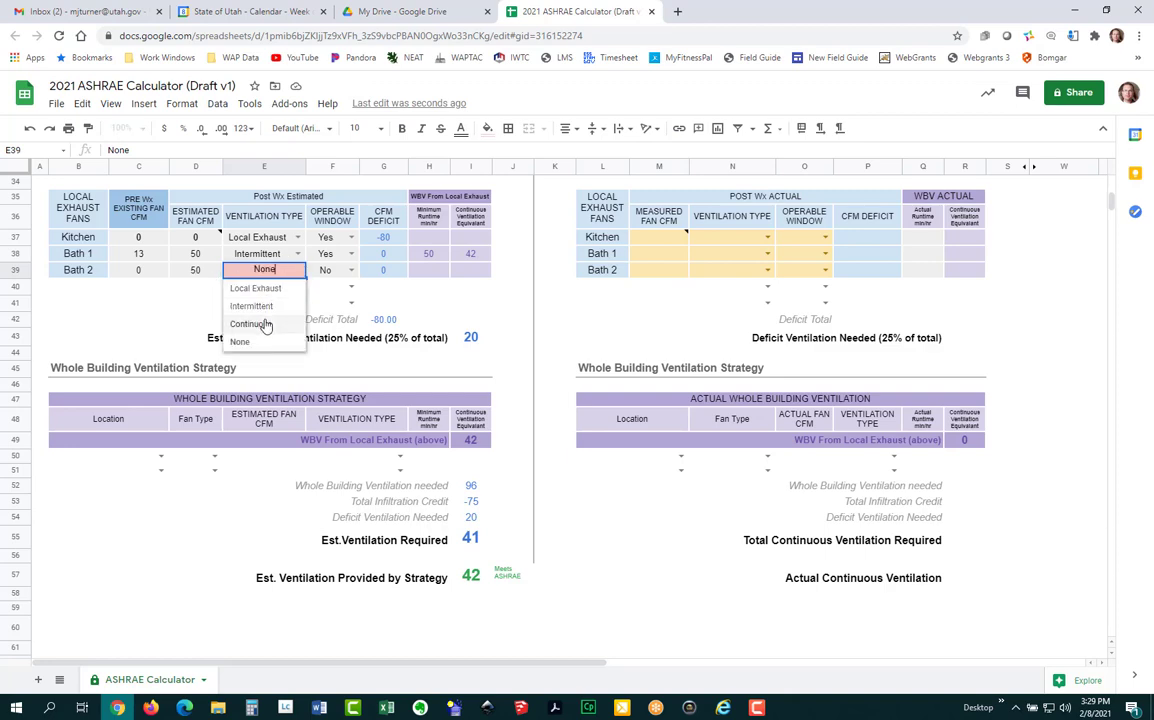
{"action": "left_click", "coordinate": [250, 324]}
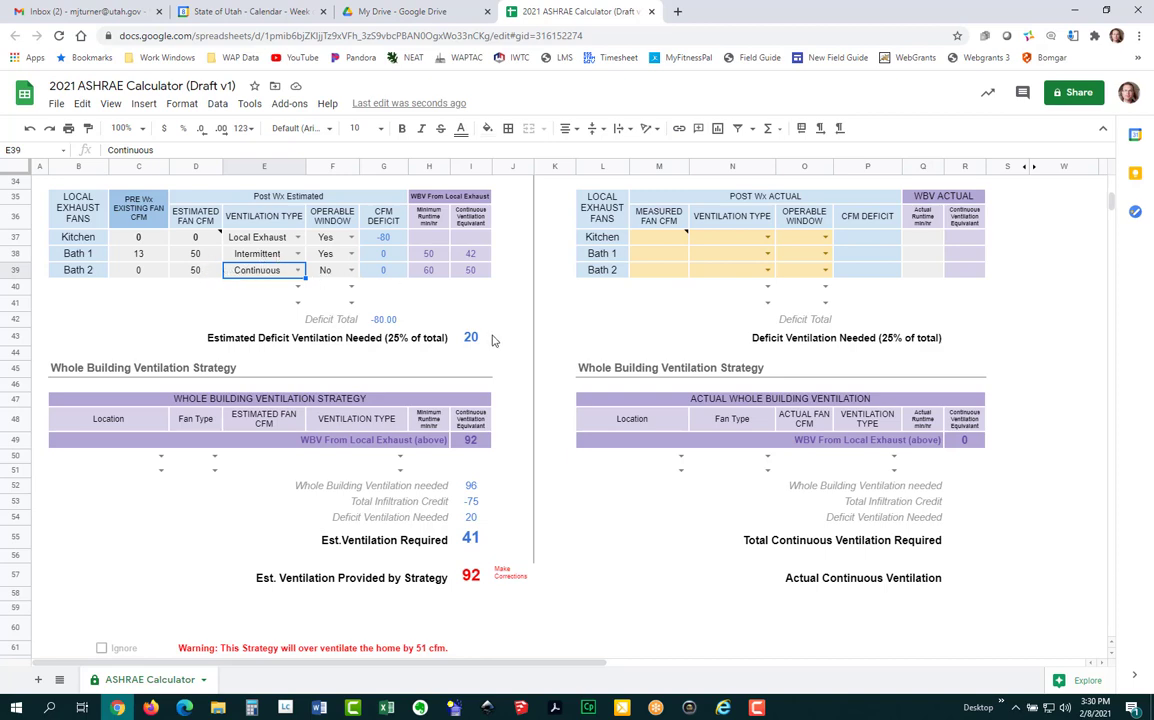
{"action": "scroll", "coordinate": [481, 369], "scroll_direction": "down", "scroll_amount": 1}
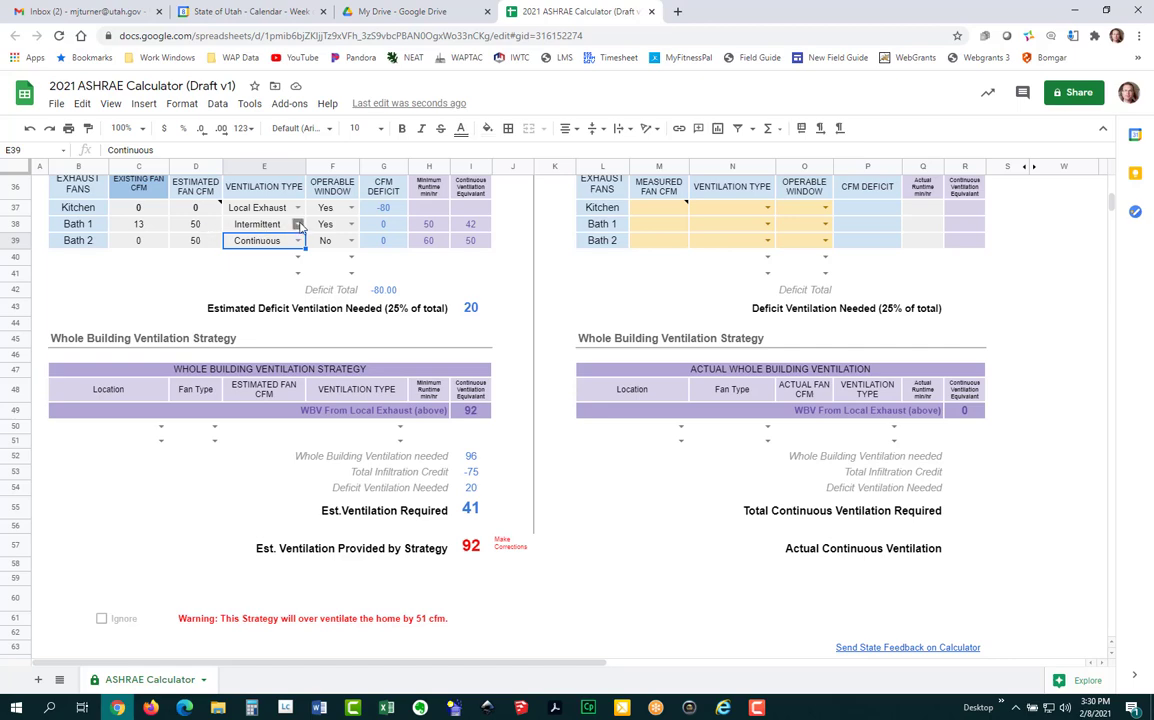
- Switch Bath 1's ventilation type to Local Exhaust, dropping provided ventilation to 50 cfm
{"action": "left_click", "coordinate": [297, 224]}
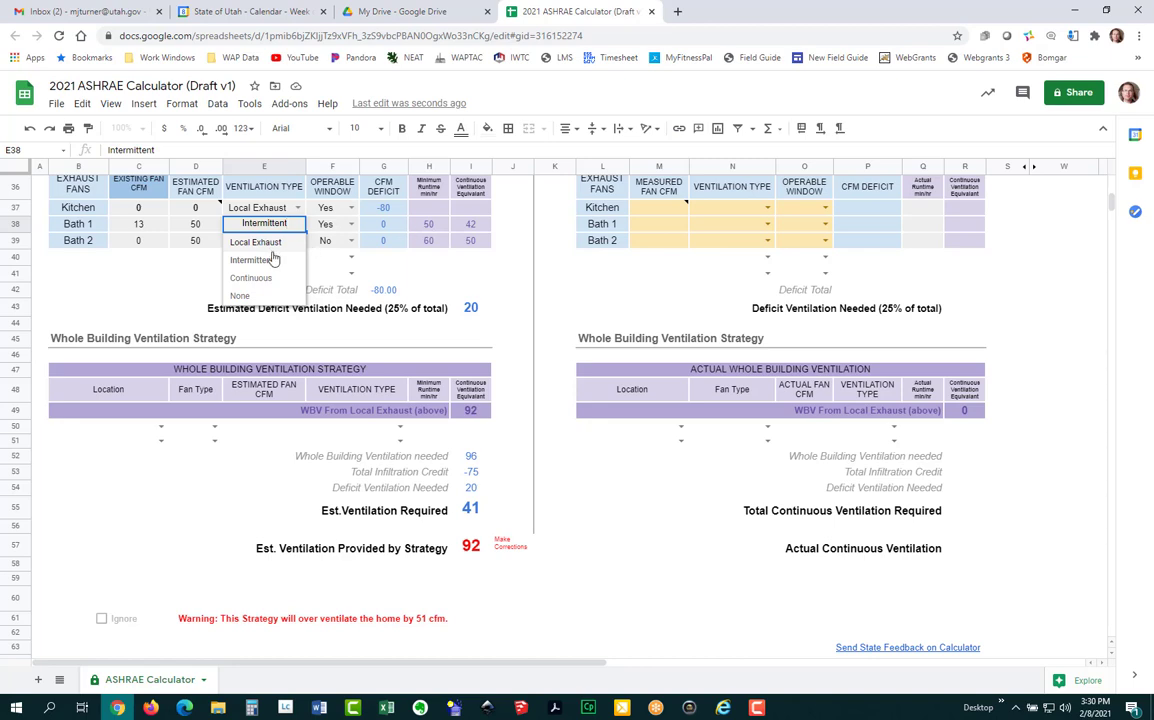
{"action": "left_click", "coordinate": [256, 243]}
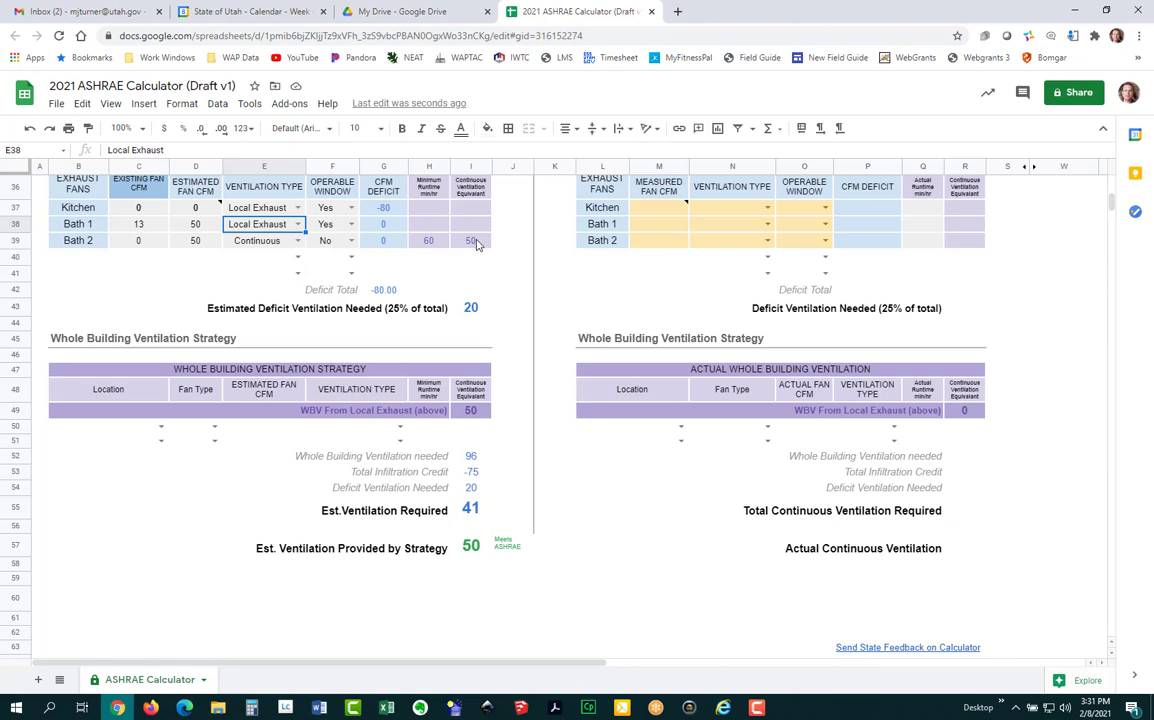
{"action": "left_click", "coordinate": [297, 240]}
- Set Bath 2 to Intermittent ventilation, giving 42 provided versus 41 required
{"action": "left_click", "coordinate": [262, 276]}
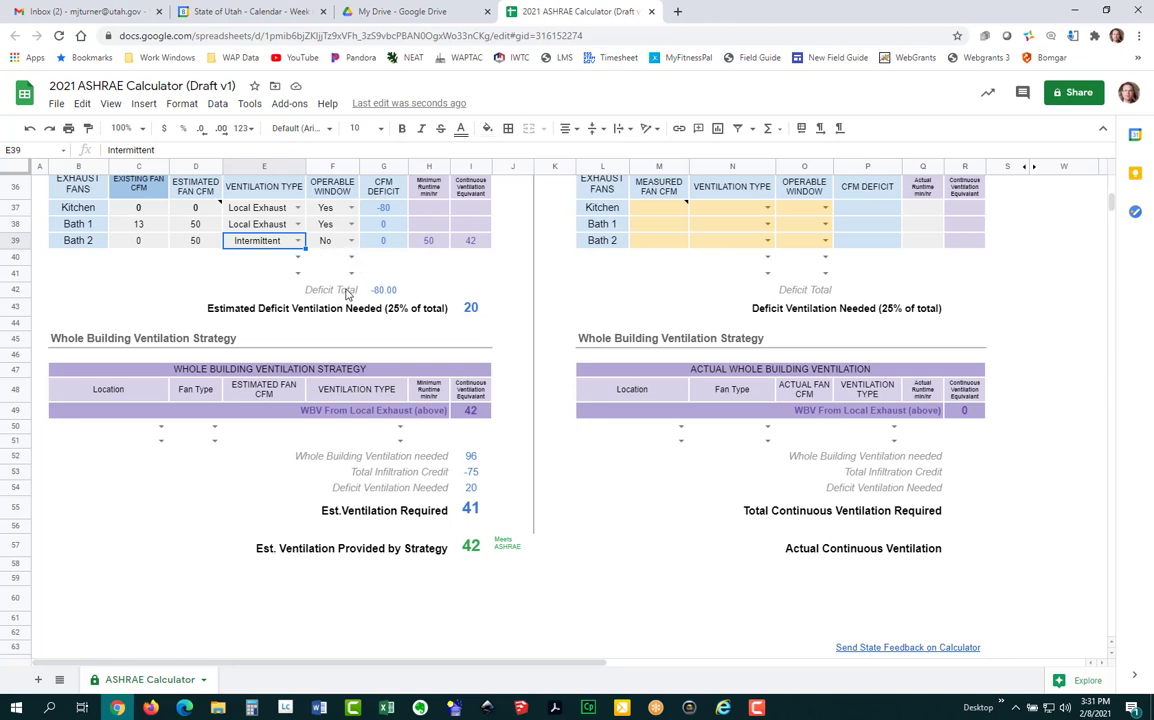
{"action": "scroll", "coordinate": [390, 299], "scroll_direction": "up", "scroll_amount": 1}
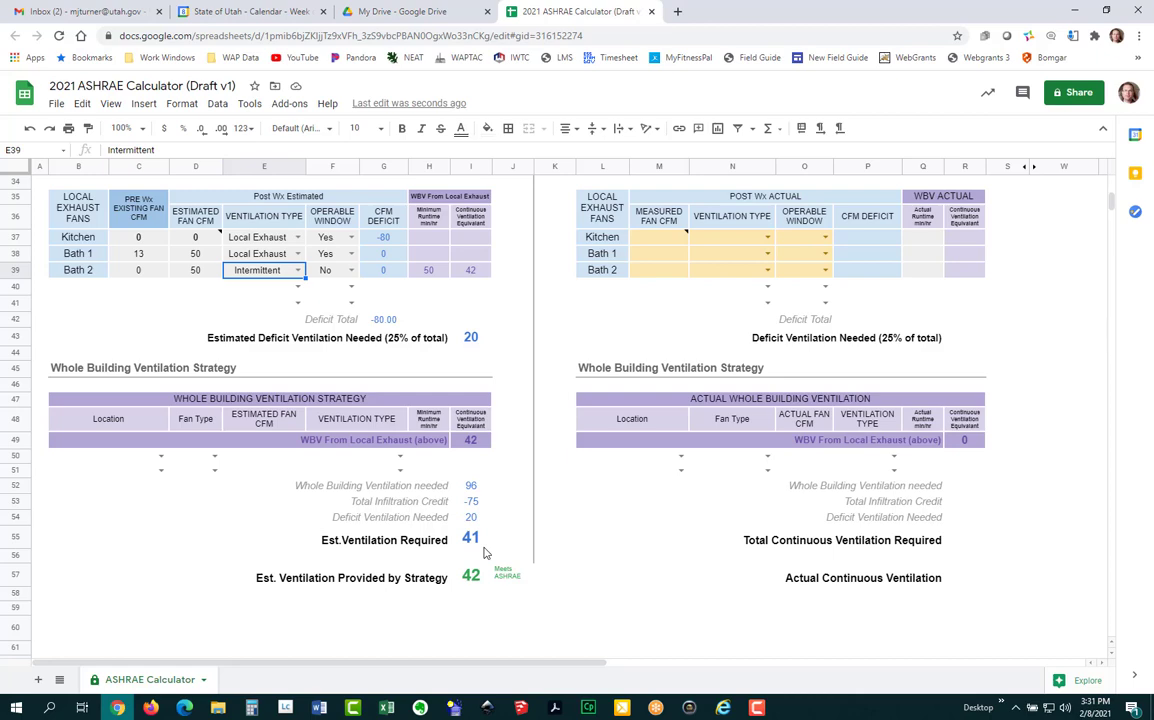
{"action": "scroll", "coordinate": [415, 440], "scroll_direction": "up", "scroll_amount": 2}
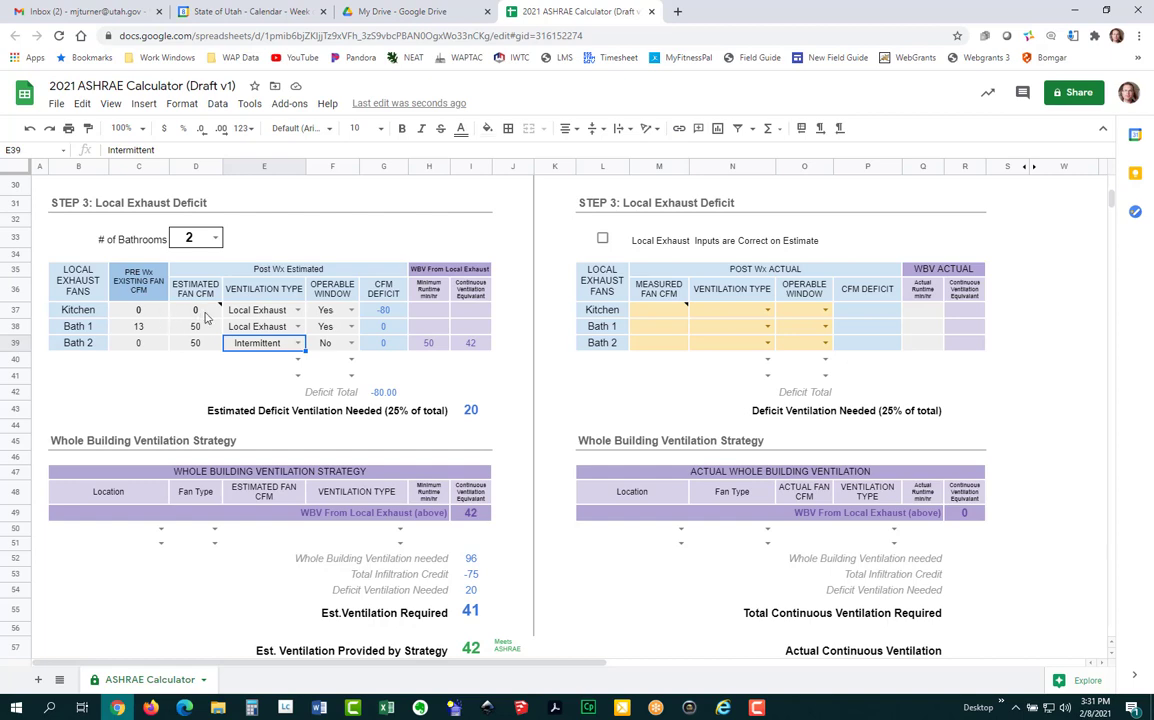
- Enter 100 as the Kitchen's estimated fan CFM in D37 and review the totals
{"action": "left_click", "coordinate": [211, 316]}
{"action": "type", "text": "1"}
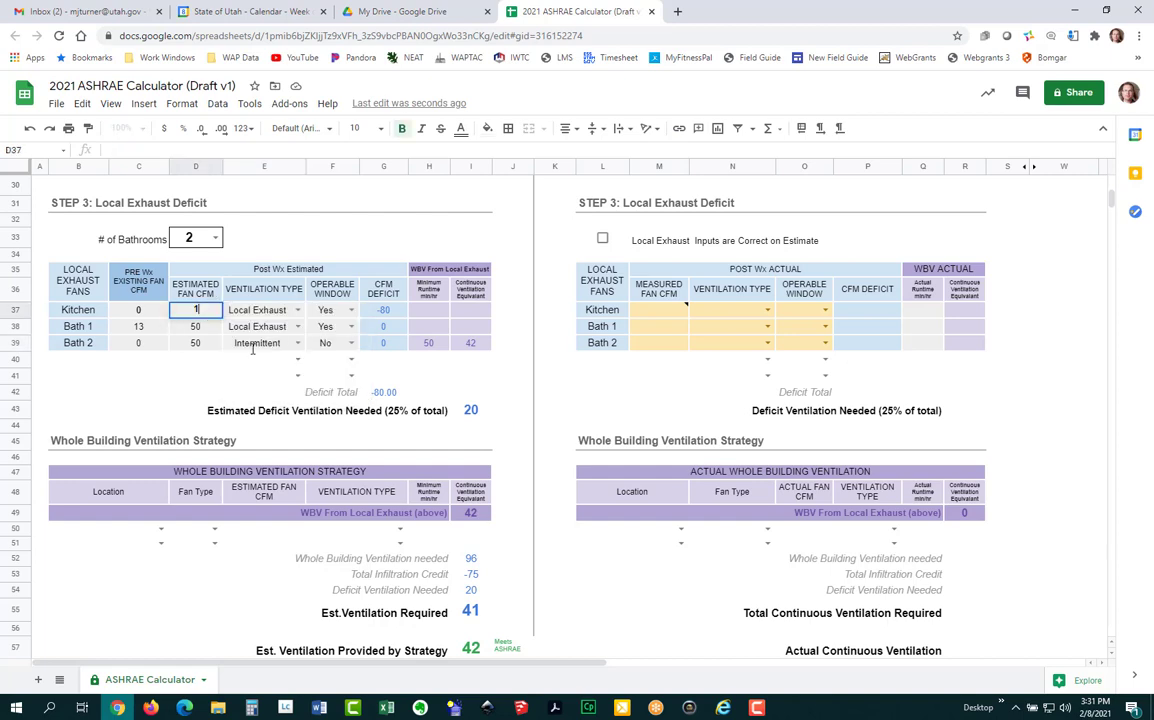
{"action": "key", "text": "Return"}
{"action": "key", "text": "Up"}
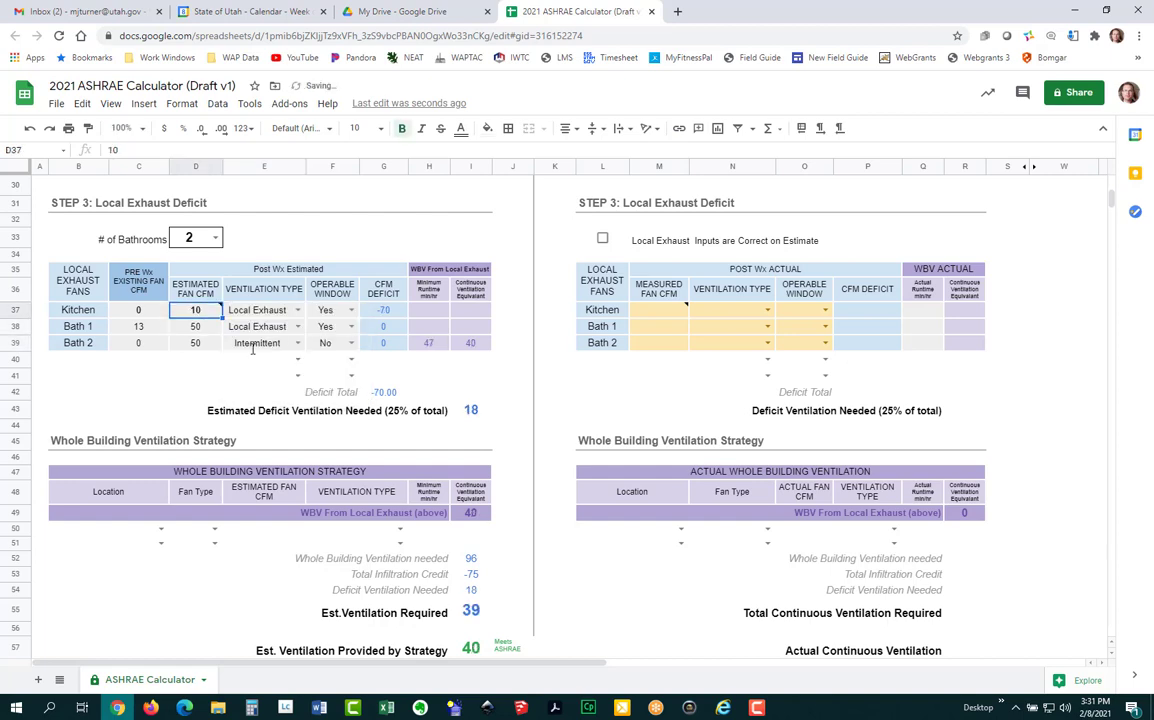
{"action": "type", "text": "100"}
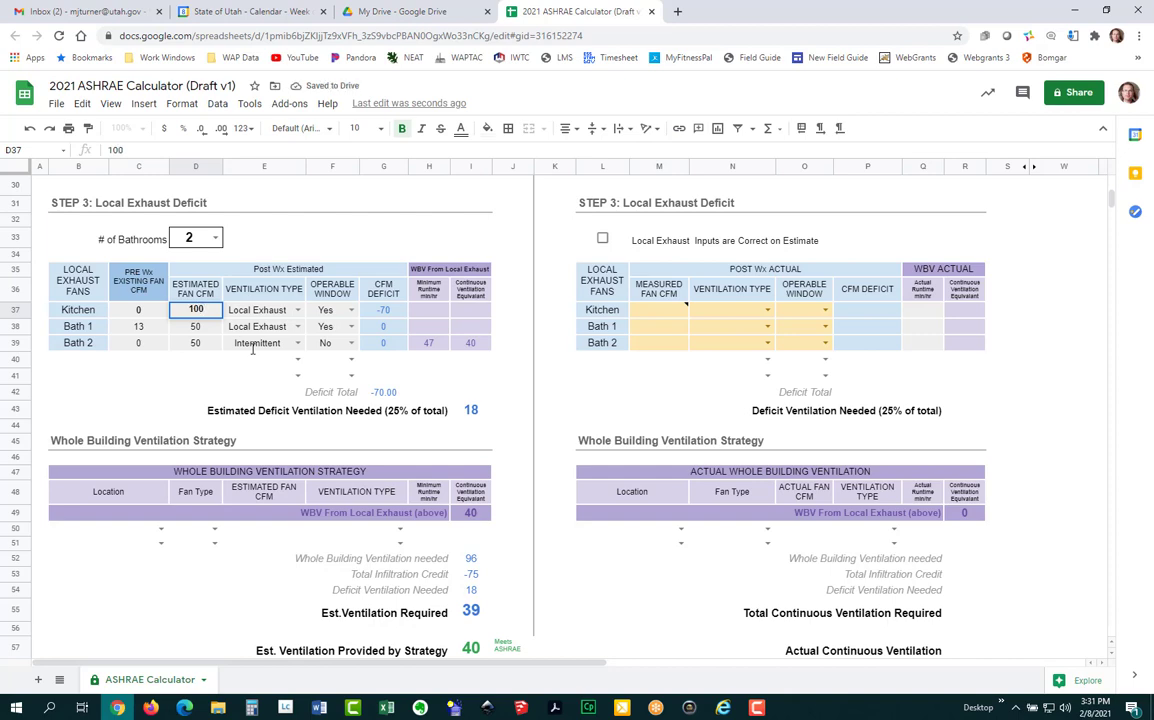
{"action": "key", "text": "Return"}
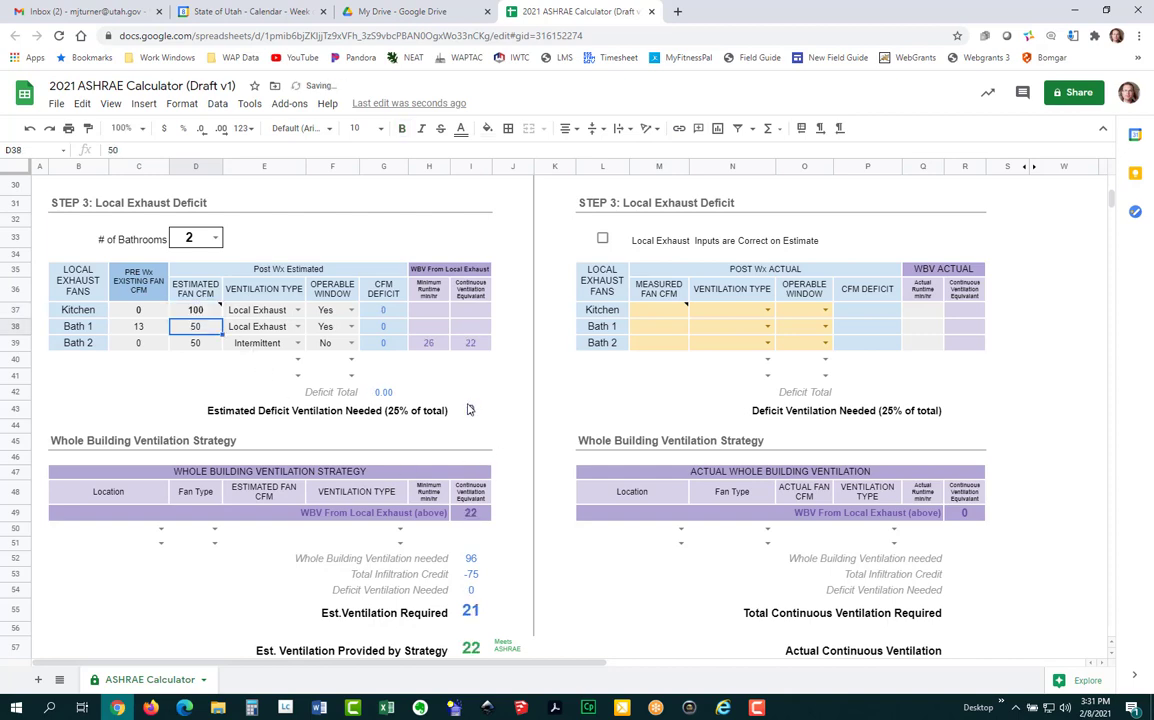
{"action": "scroll", "coordinate": [480, 443], "scroll_direction": "down", "scroll_amount": 1}
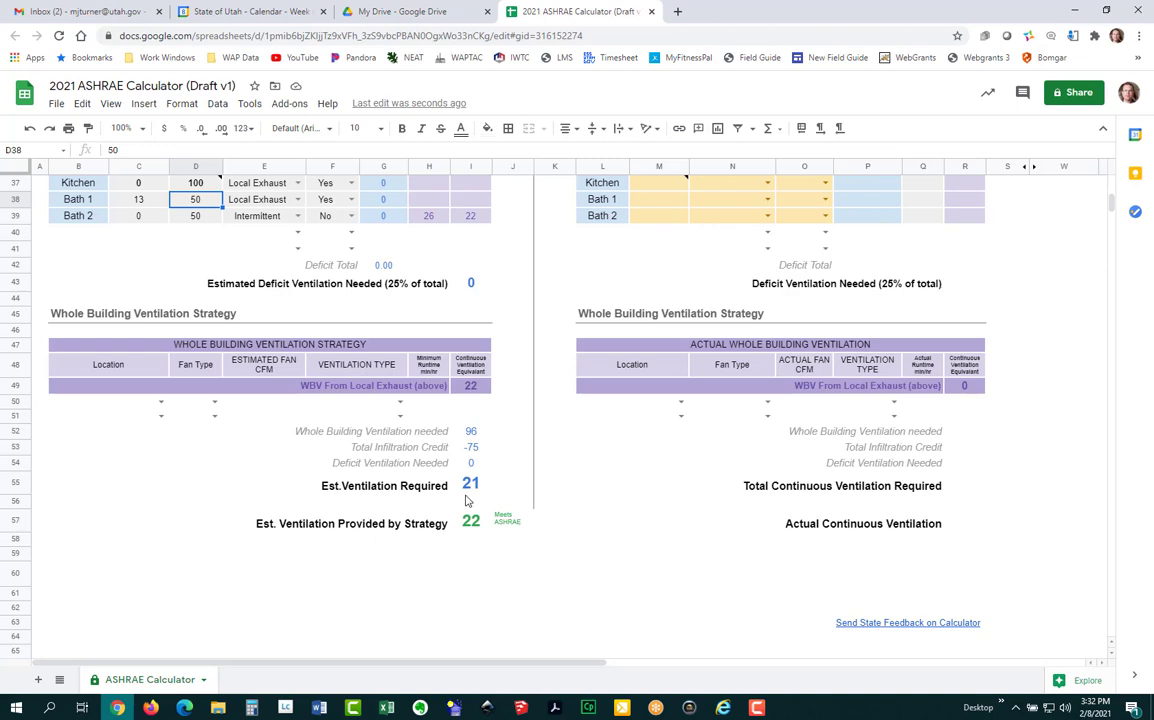
{"action": "scroll", "coordinate": [360, 420], "scroll_direction": "up", "scroll_amount": 3}
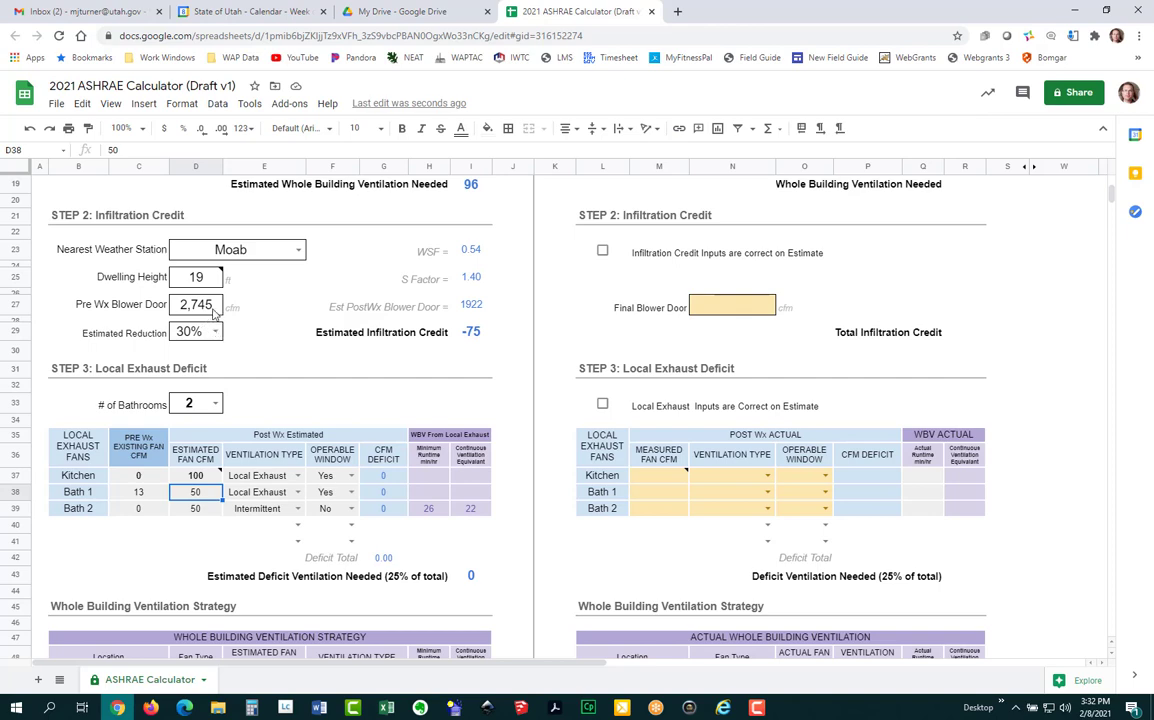
- Enter 3200 as the Pre Wx Blower Door reading and check the ventilation totals
{"action": "left_click", "coordinate": [213, 310]}
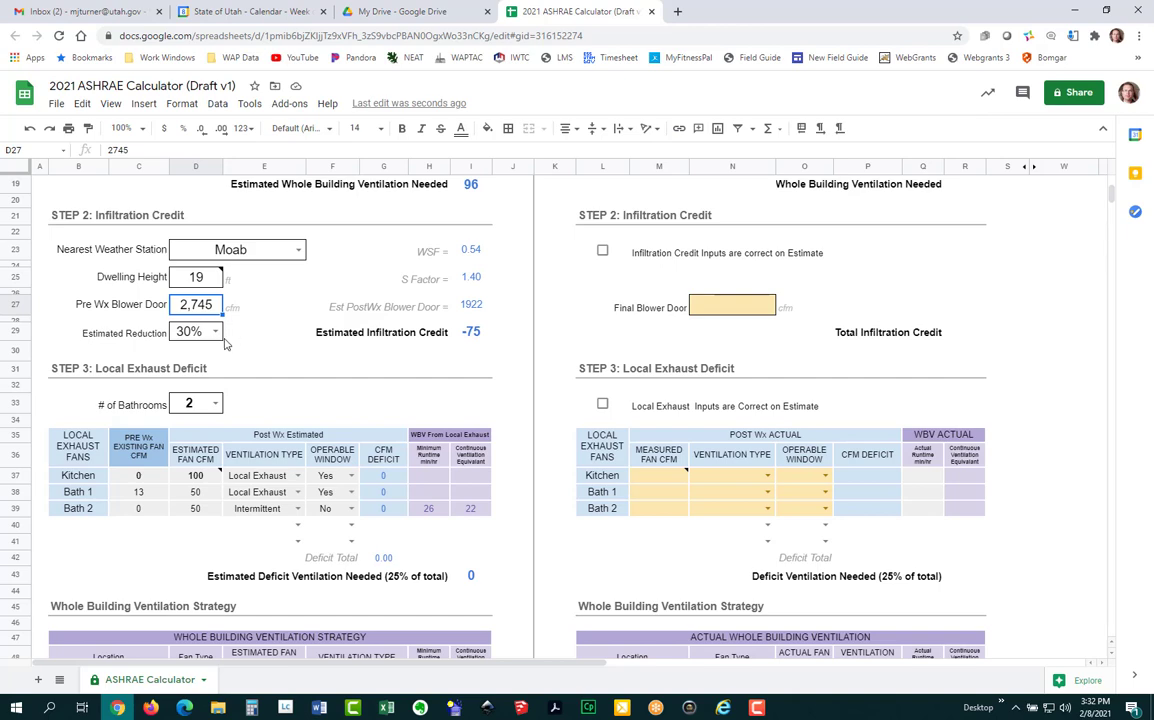
{"action": "type", "text": "3200"}
{"action": "key", "text": "Return"}
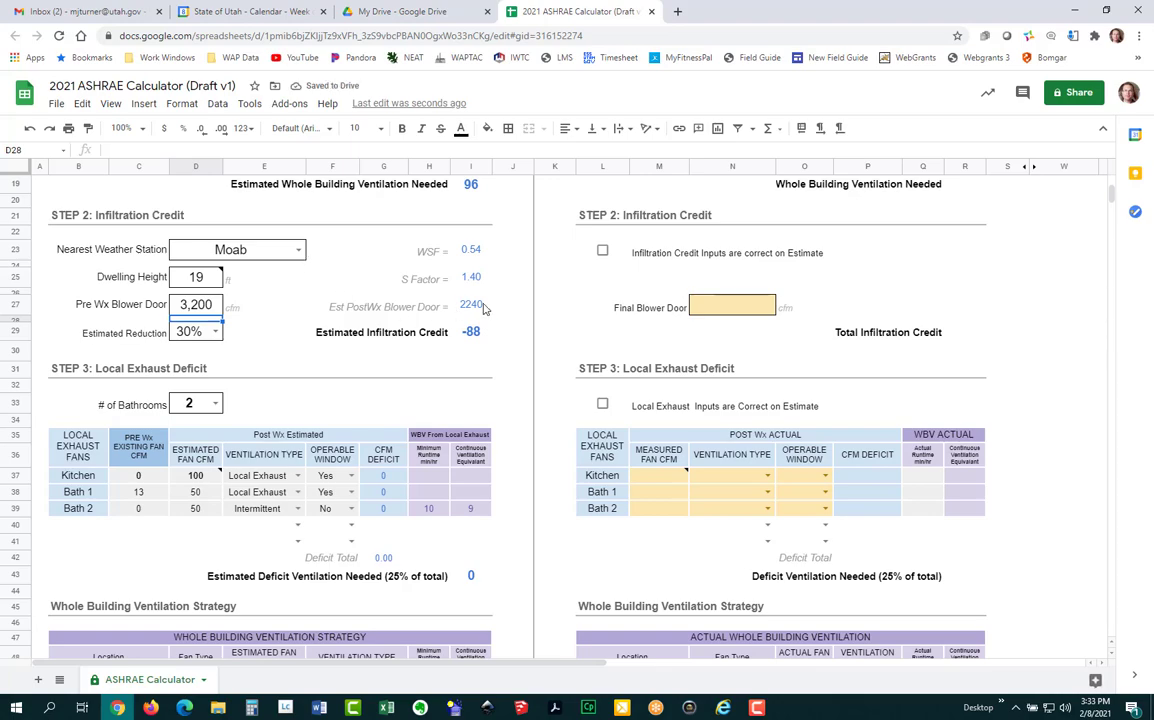
{"action": "scroll", "coordinate": [484, 347], "scroll_direction": "down", "scroll_amount": 5}
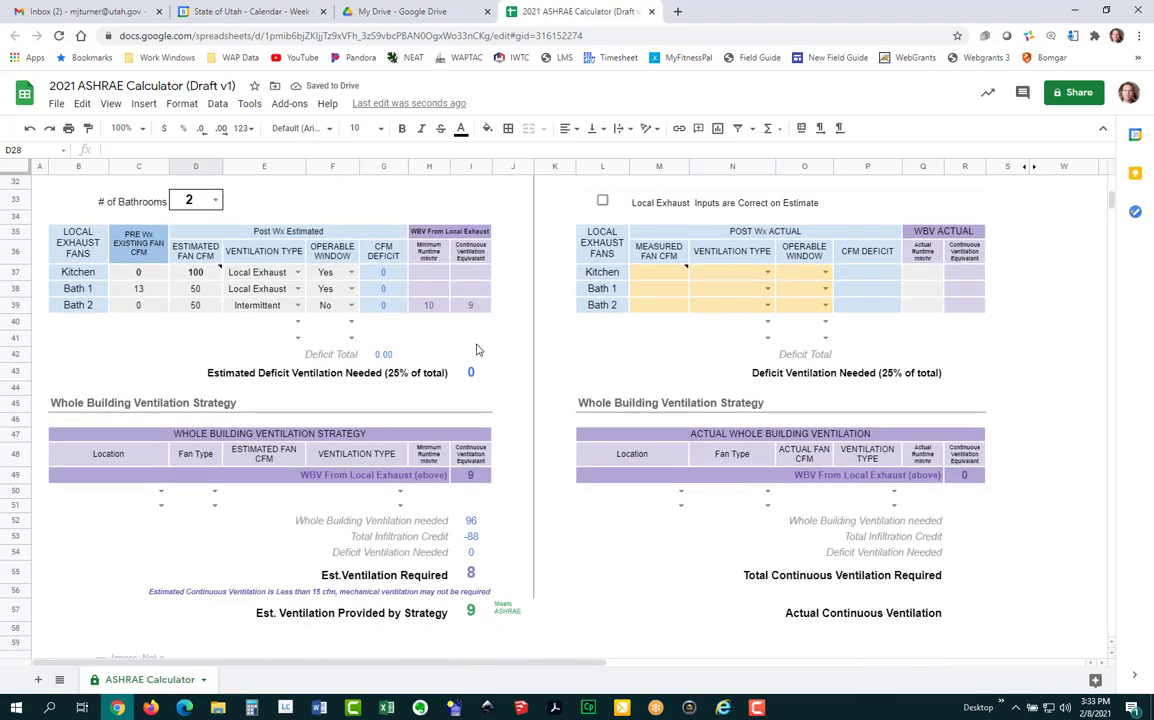
{"action": "scroll", "coordinate": [455, 375], "scroll_direction": "up", "scroll_amount": 5}
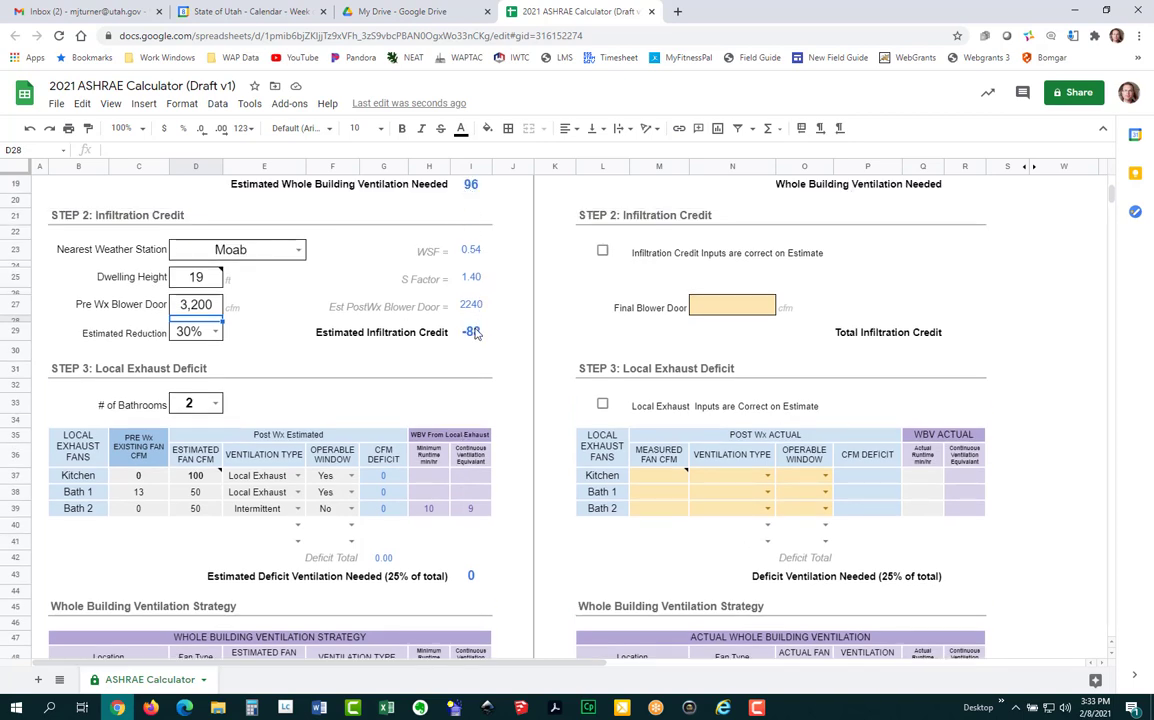
{"action": "scroll", "coordinate": [410, 420], "scroll_direction": "down", "scroll_amount": 3}
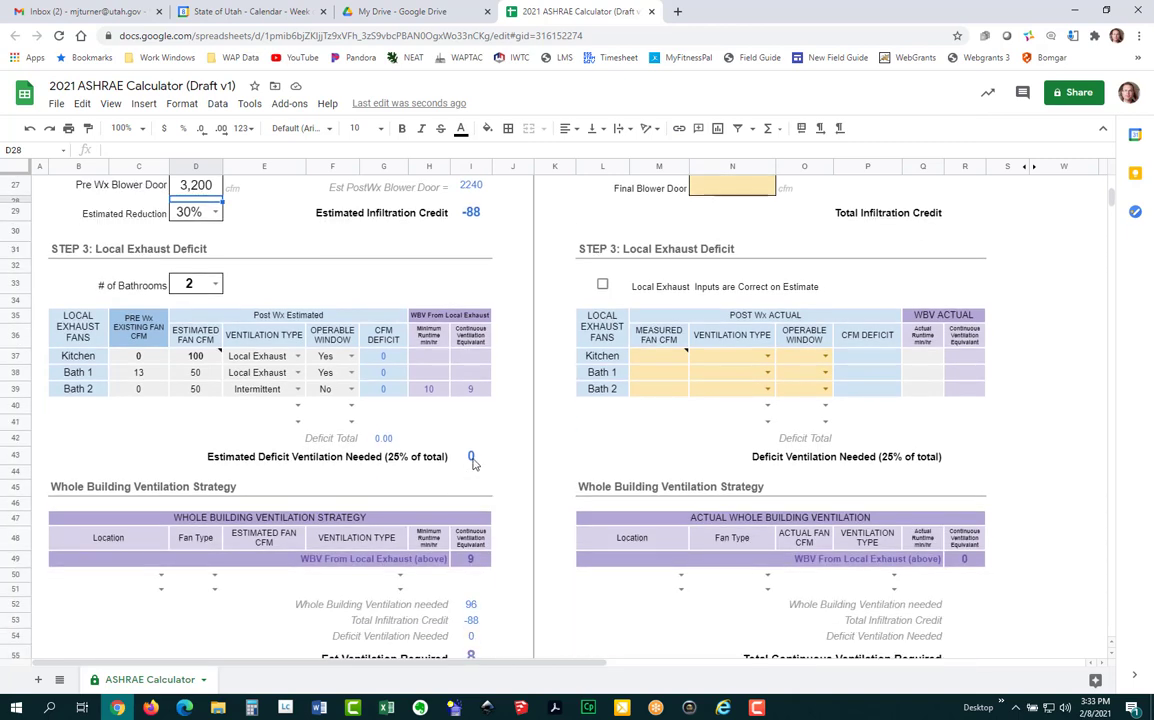
{"action": "scroll", "coordinate": [428, 462], "scroll_direction": "down", "scroll_amount": 2}
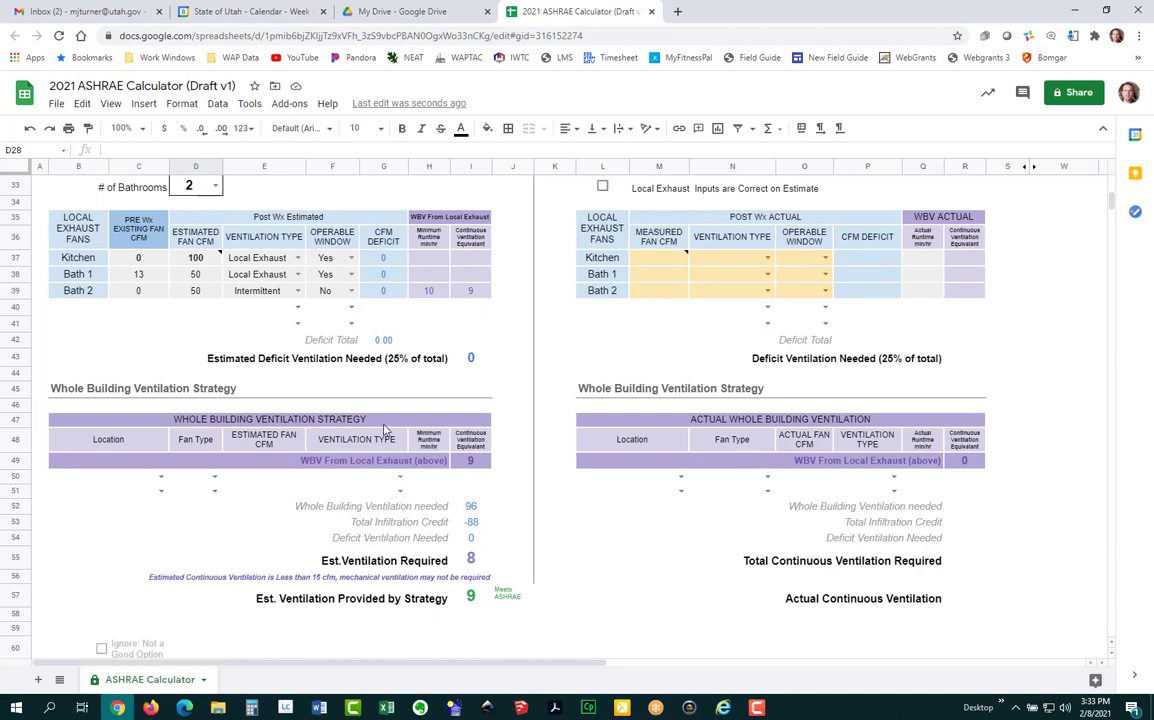
- Set the Kitchen fan CFM to 0 and review the resulting -80 deficit
{"action": "left_click", "coordinate": [208, 263]}
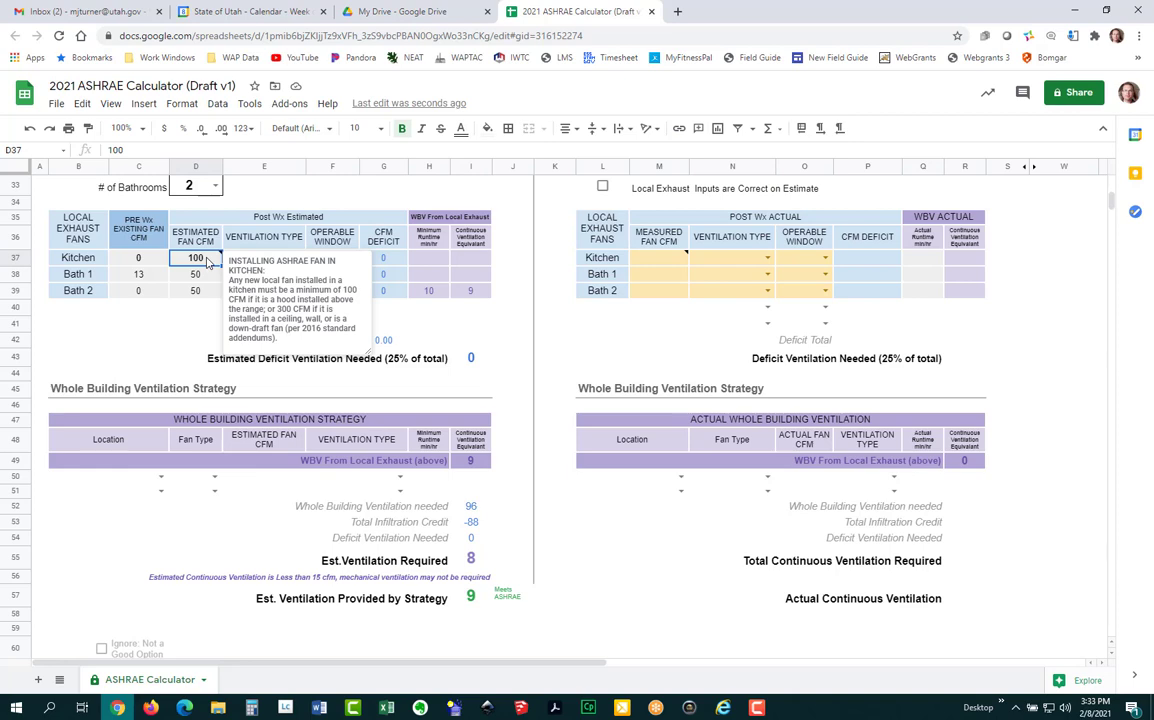
{"action": "type", "text": "0"}
{"action": "key", "text": "Return"}
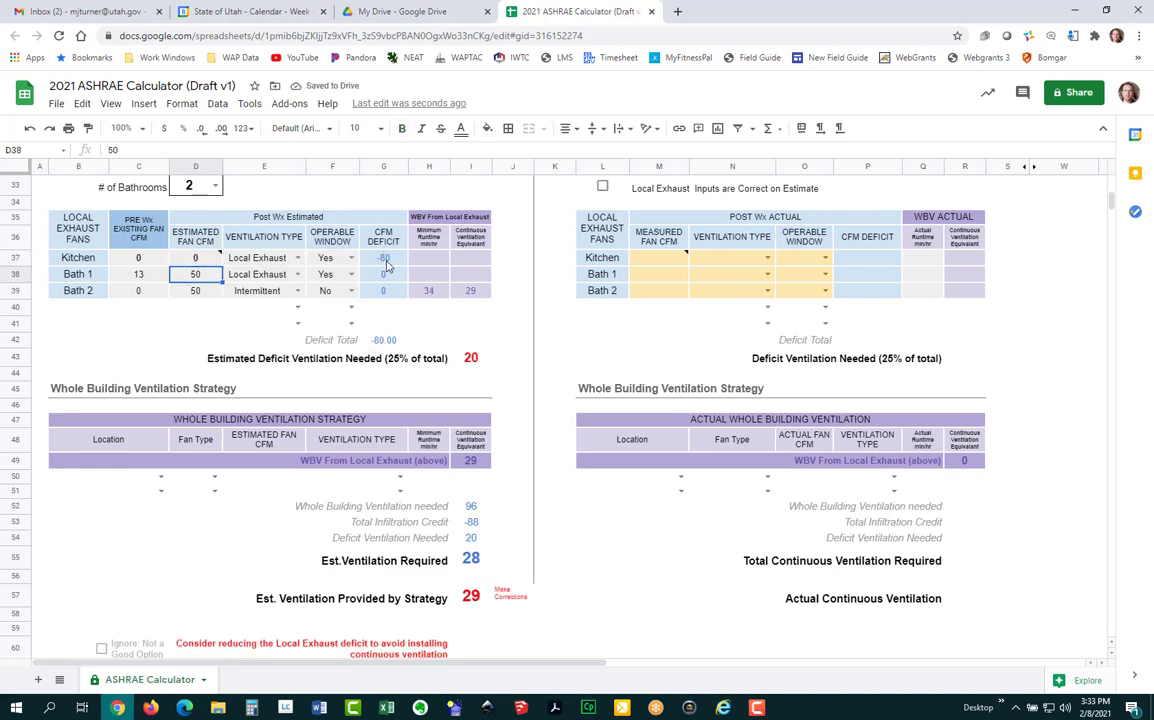
{"action": "scroll", "coordinate": [410, 378], "scroll_direction": "down", "scroll_amount": 3}
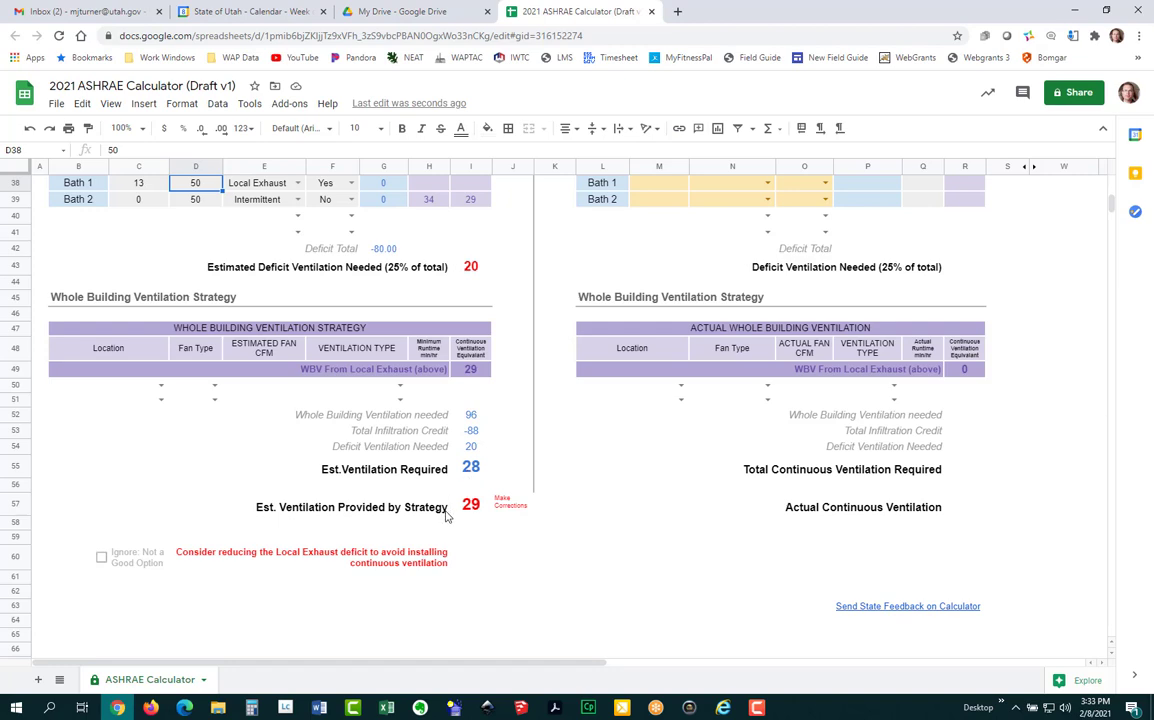
{"action": "scroll", "coordinate": [474, 476], "scroll_direction": "up", "scroll_amount": 2}
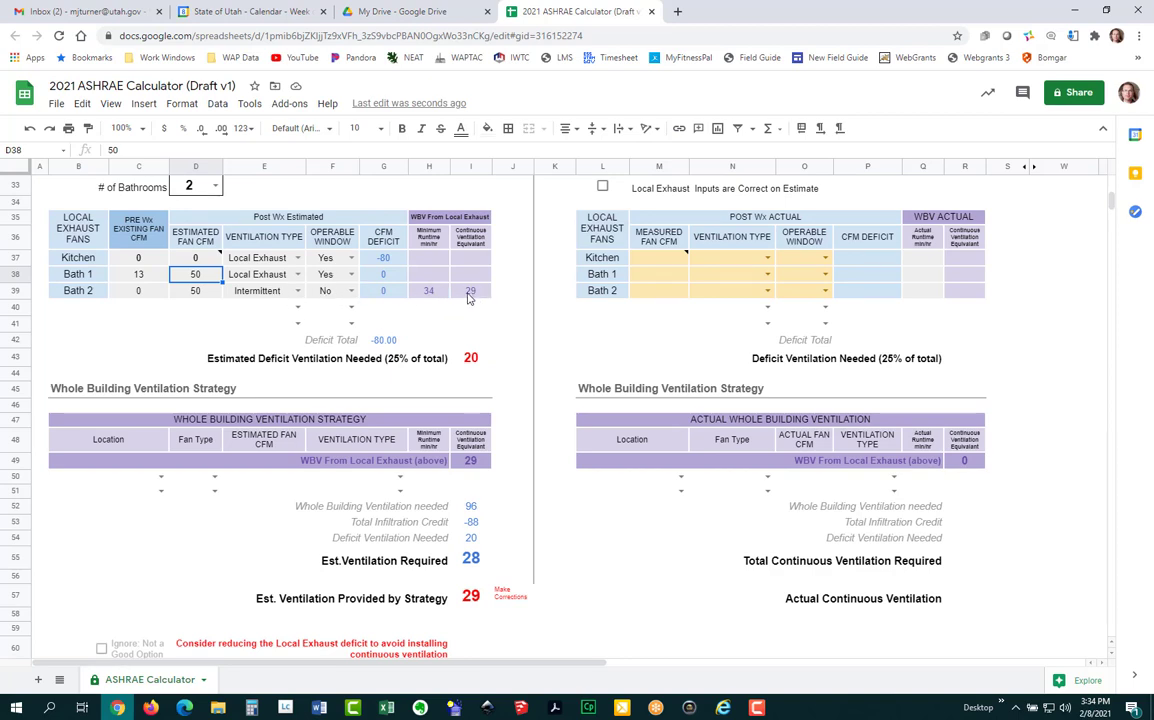
{"action": "scroll", "coordinate": [476, 298], "scroll_direction": "down", "scroll_amount": 4}
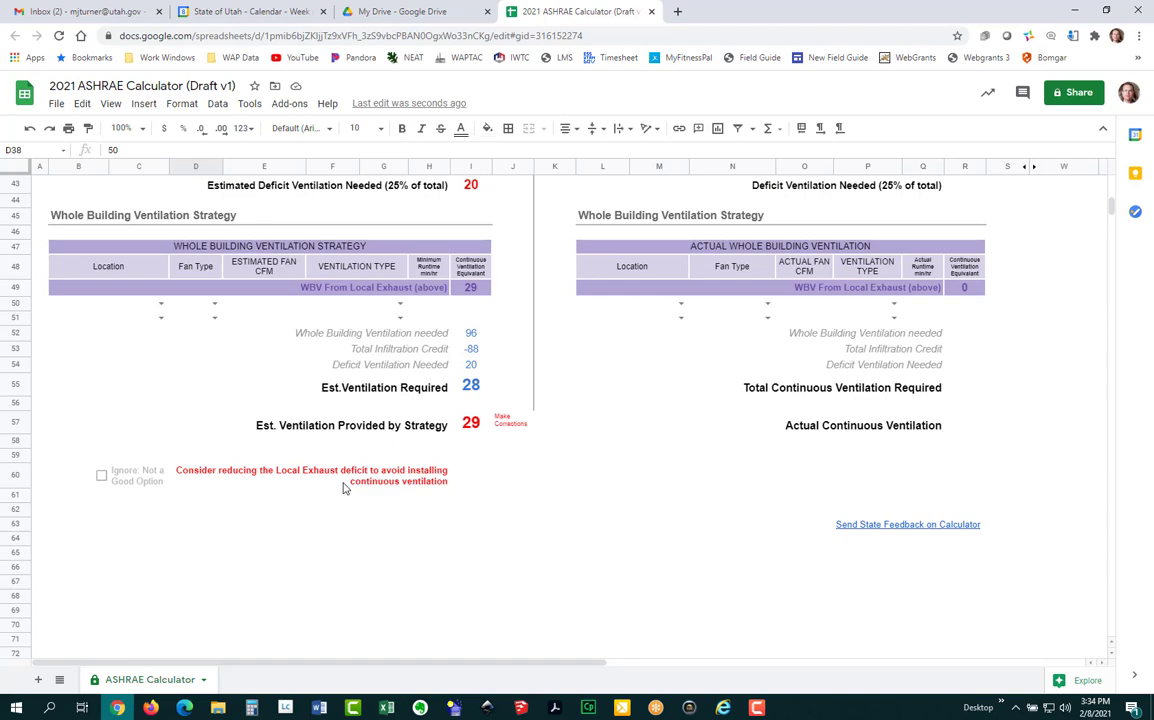
{"action": "scroll", "coordinate": [381, 507], "scroll_direction": "up", "scroll_amount": 1}
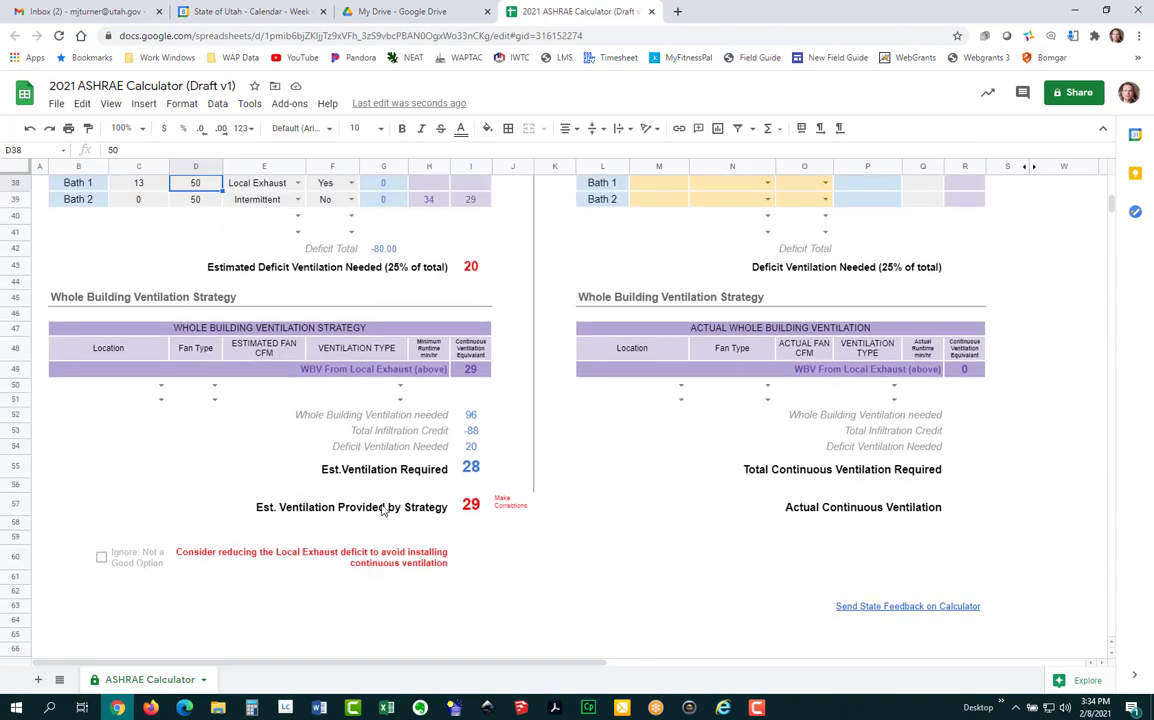
{"action": "scroll", "coordinate": [381, 507], "scroll_direction": "up", "scroll_amount": 1}
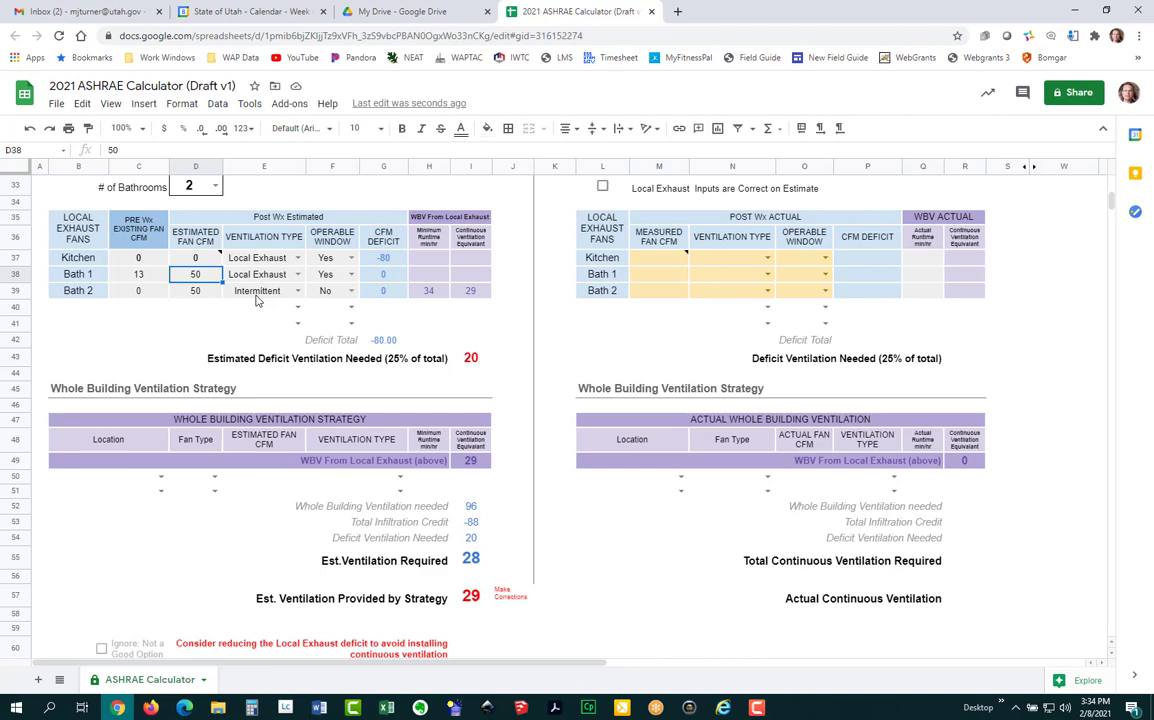
- Start re-entering 100 in the Kitchen fan CFM cell D37
{"action": "left_click", "coordinate": [210, 256]}
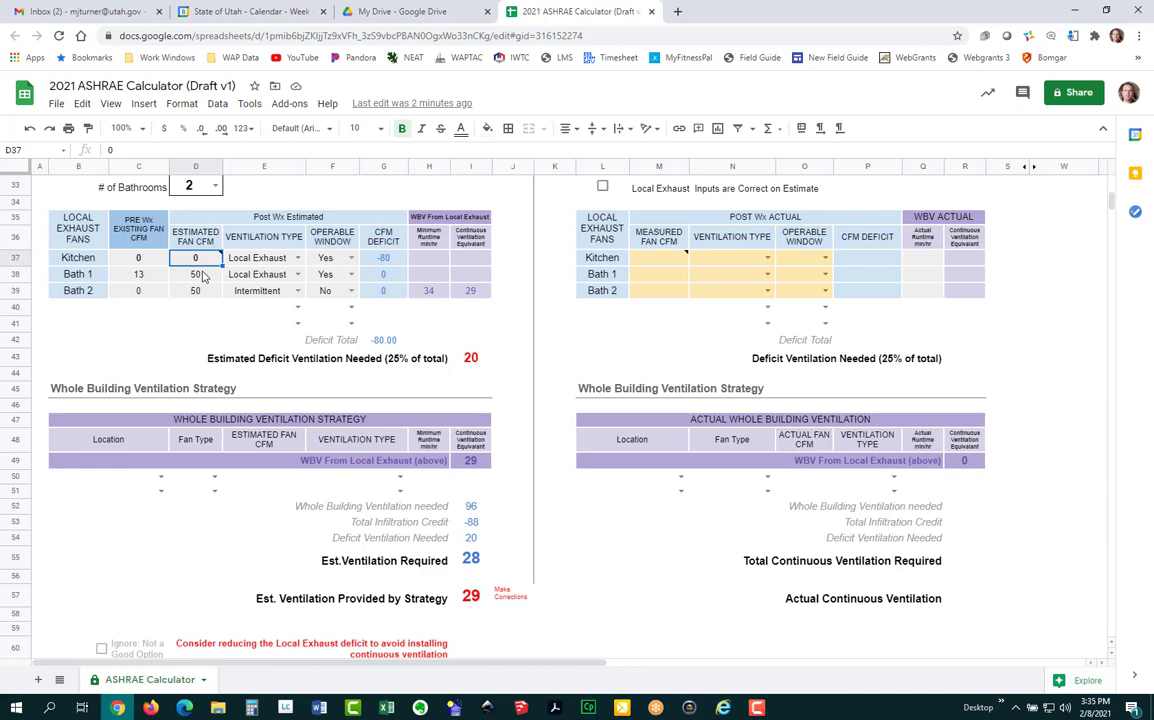
{"action": "mouse_move", "coordinate": [193, 268]}
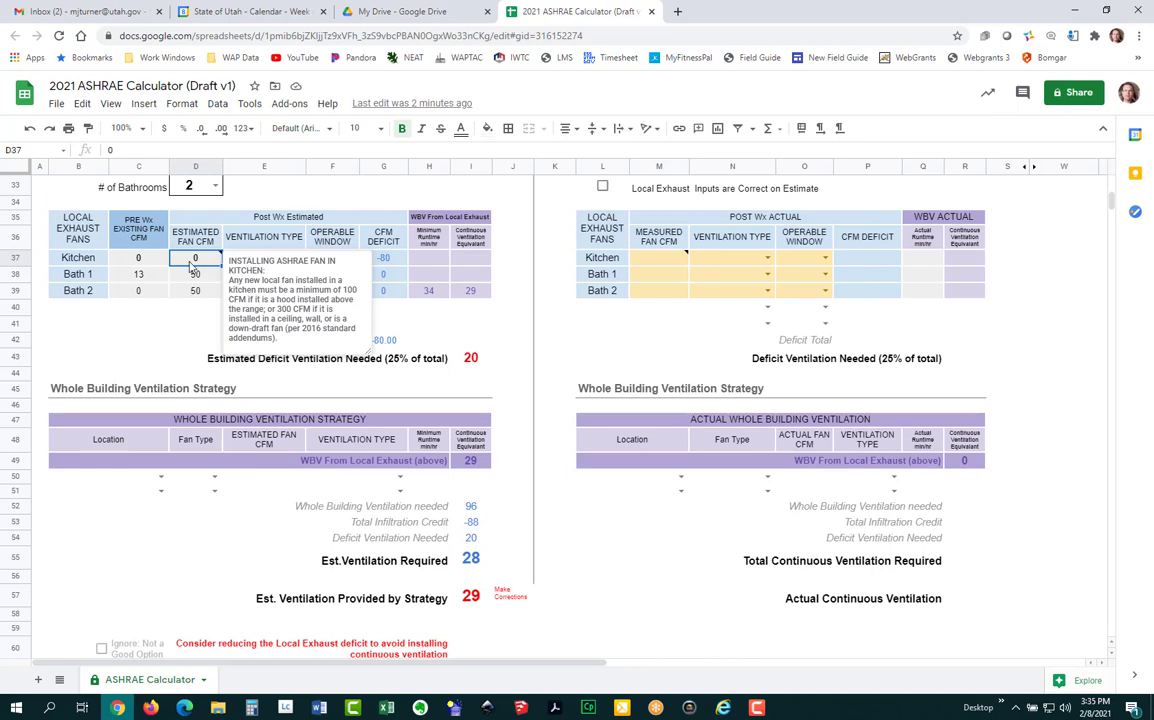
{"action": "type", "text": "100"}
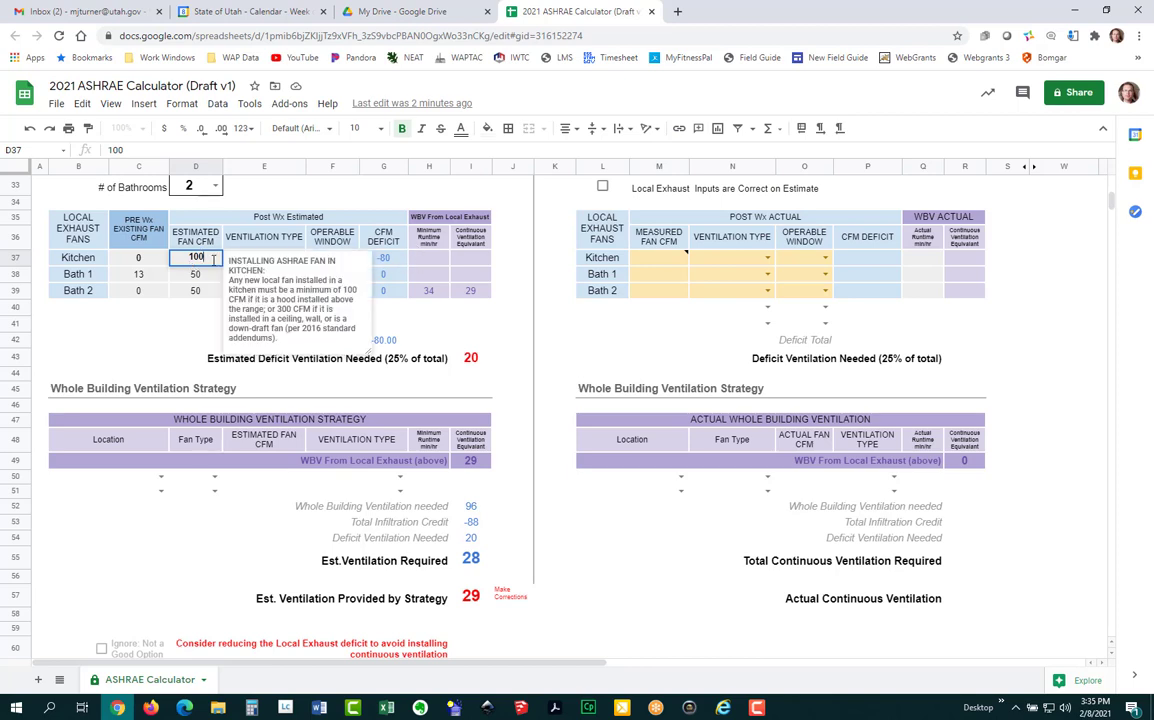
- Commit 100 for the Kitchen fan CFM and review the zero deficit and ASHRAE result
{"action": "key", "text": "Return"}
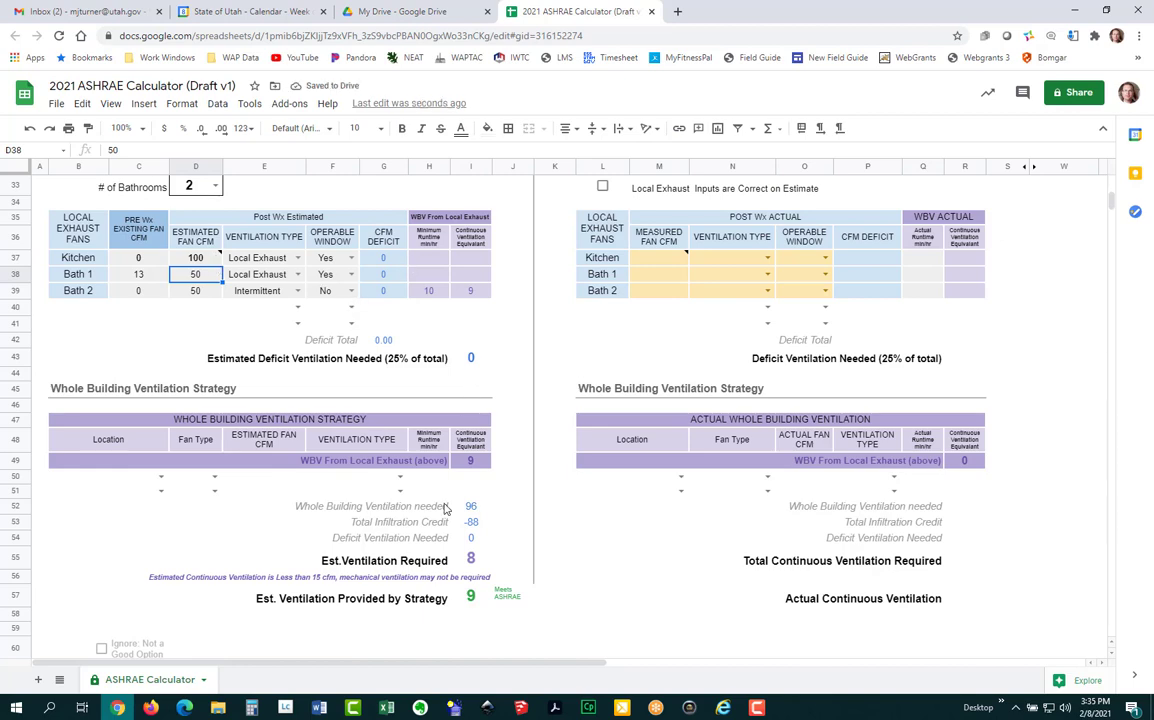
{"action": "scroll", "coordinate": [445, 505], "scroll_direction": "down", "scroll_amount": 1}
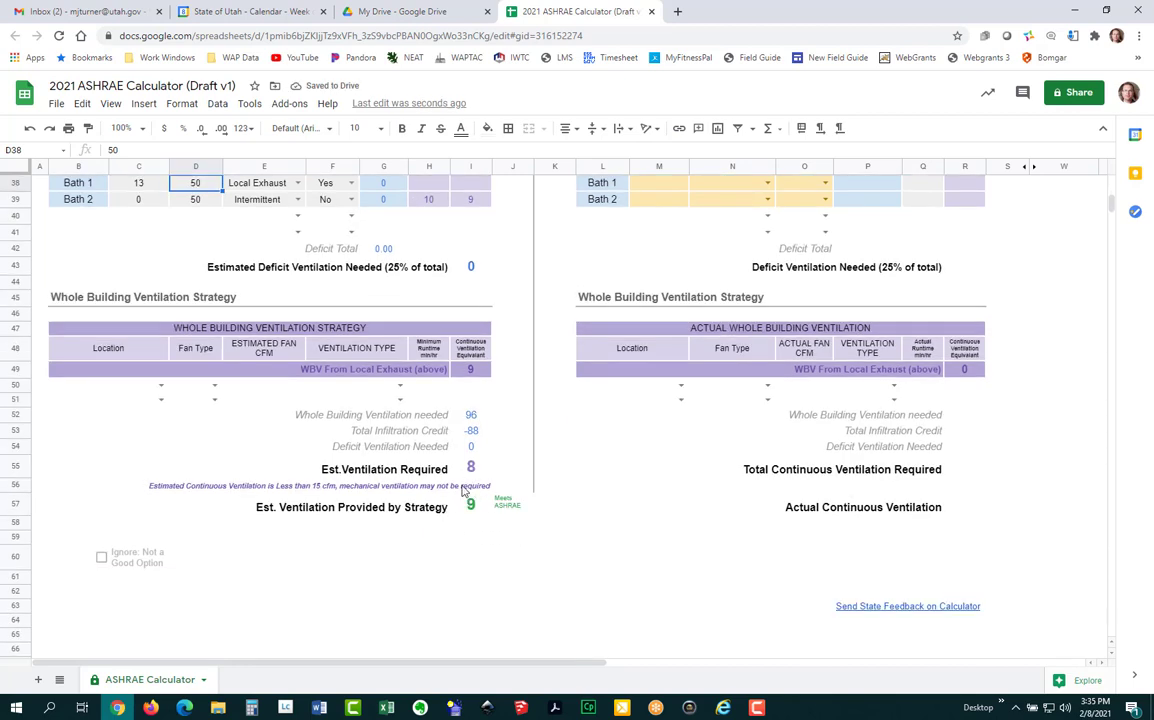
{"action": "scroll", "coordinate": [455, 480], "scroll_direction": "up", "scroll_amount": 4}
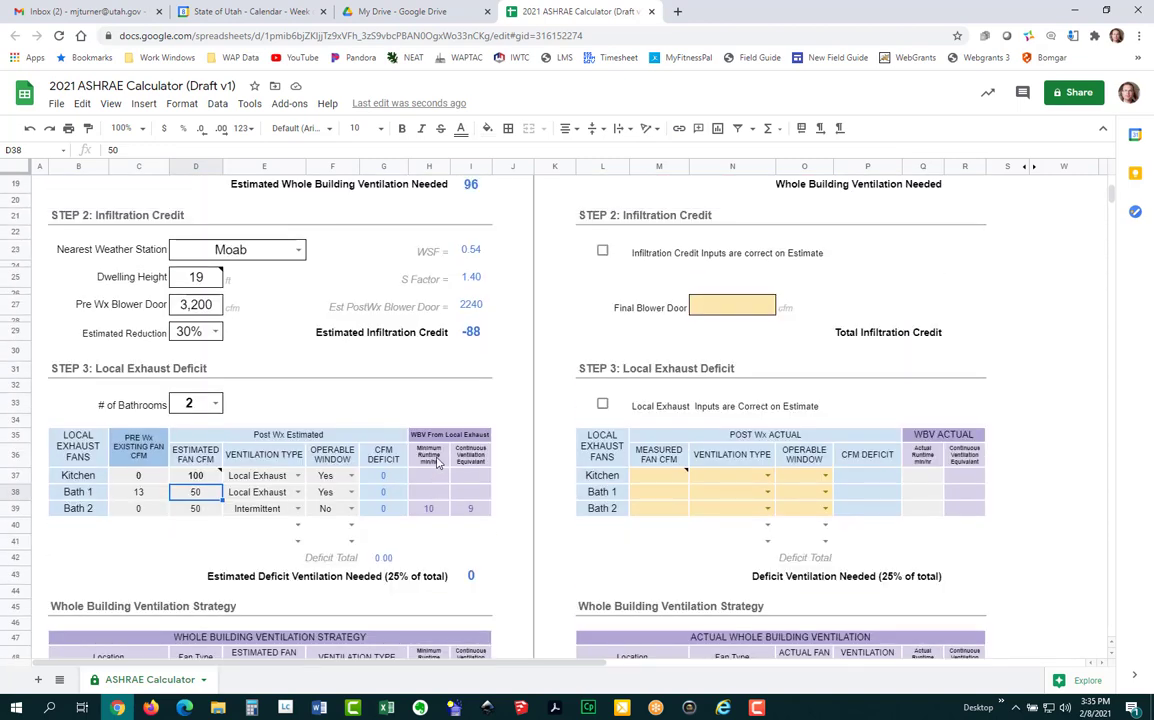
{"action": "scroll", "coordinate": [437, 392], "scroll_direction": "up", "scroll_amount": 2}
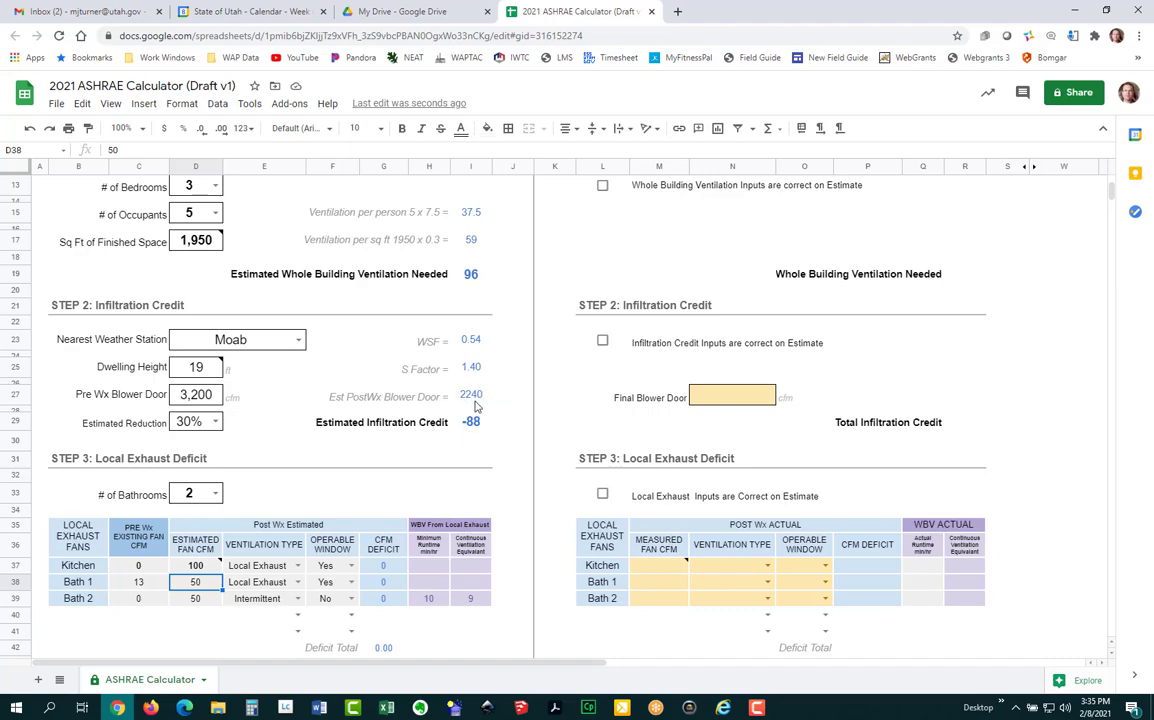
{"action": "scroll", "coordinate": [476, 405], "scroll_direction": "down", "scroll_amount": 5}
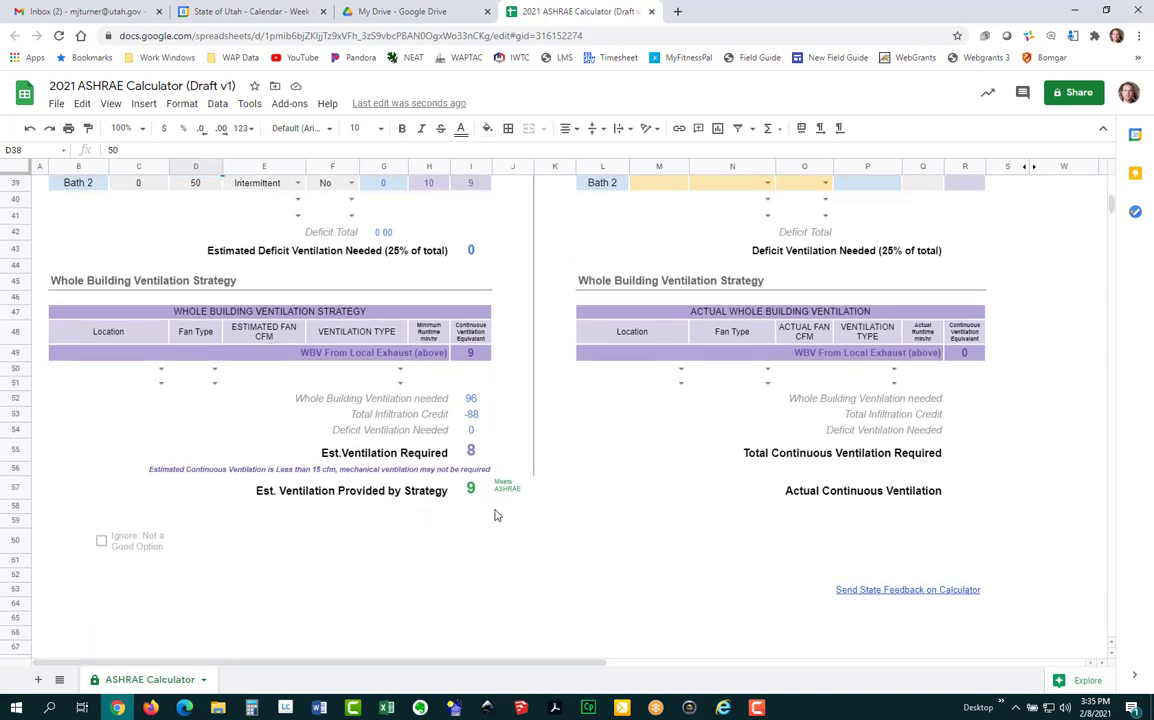
{"action": "scroll", "coordinate": [497, 515], "scroll_direction": "up", "scroll_amount": 2}
- Set the Kitchen fan CFM in D37 back to 0
{"action": "left_click", "coordinate": [208, 233]}
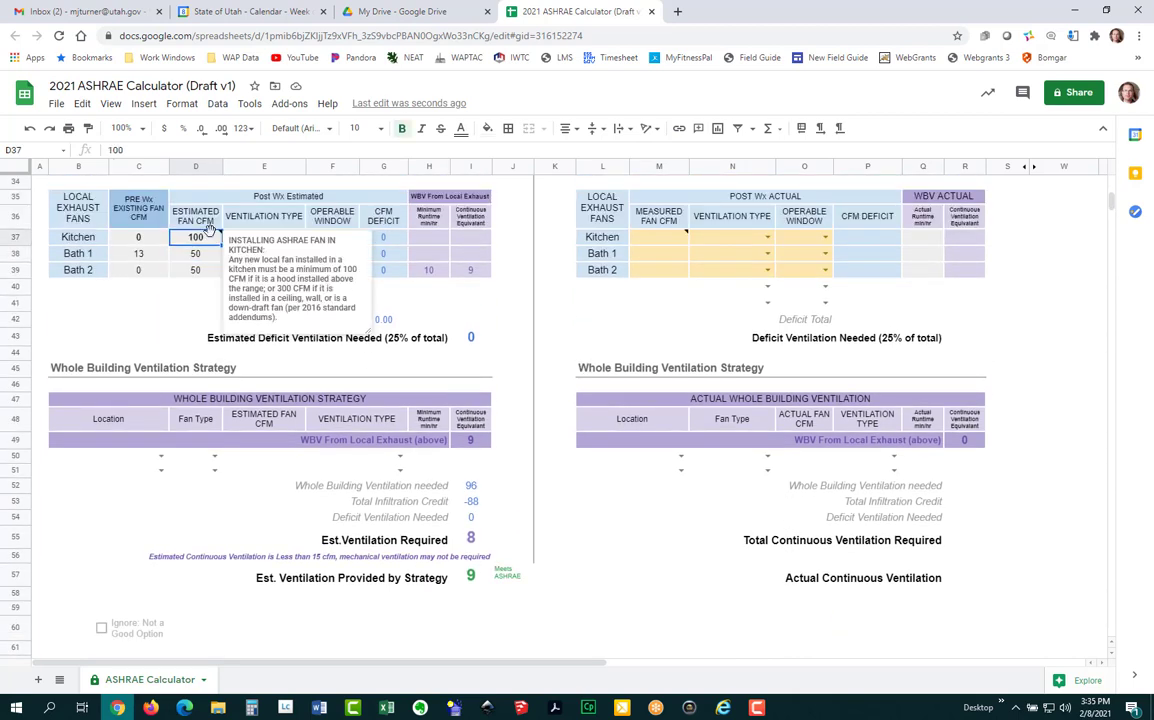
{"action": "type", "text": "0"}
{"action": "key", "text": "Return"}
{"action": "key", "text": "Down"}
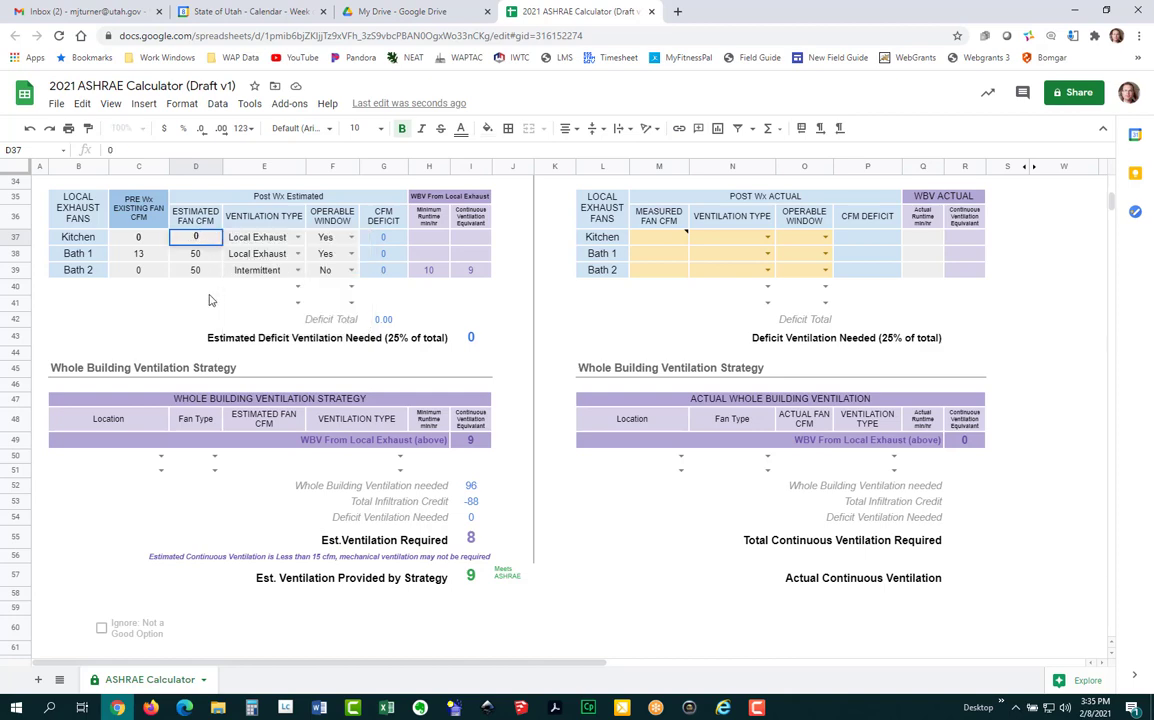
{"action": "key", "text": "Down"}
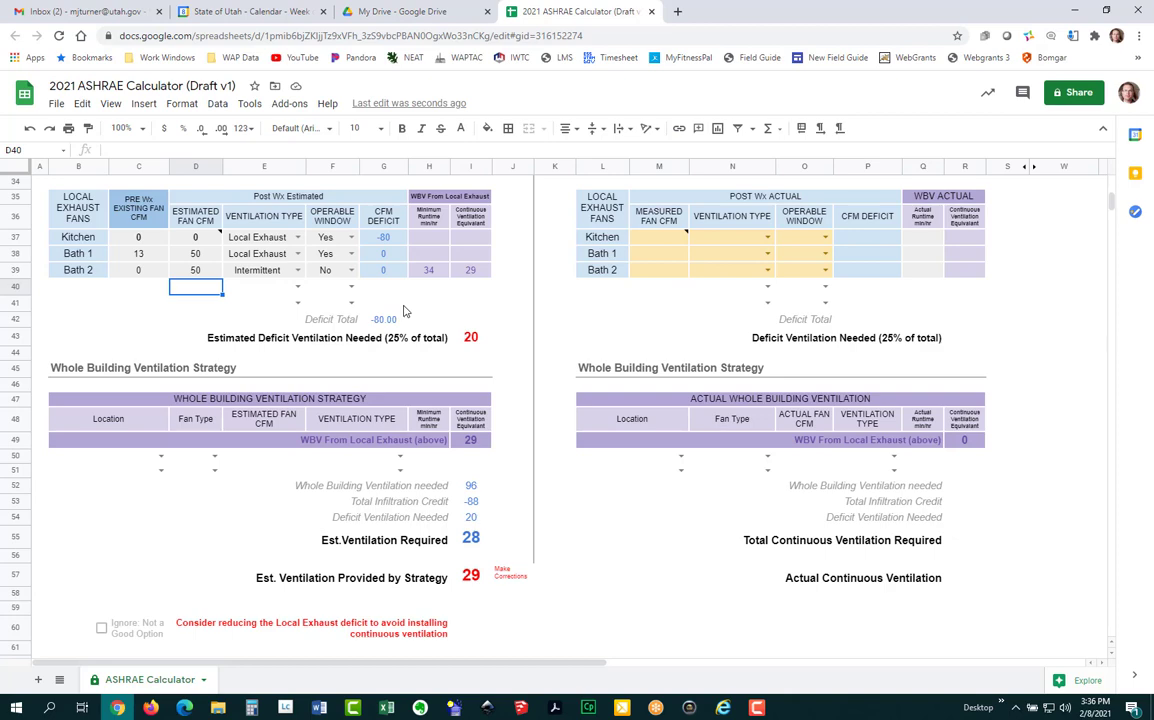
{"action": "scroll", "coordinate": [404, 311], "scroll_direction": "down", "scroll_amount": 1}
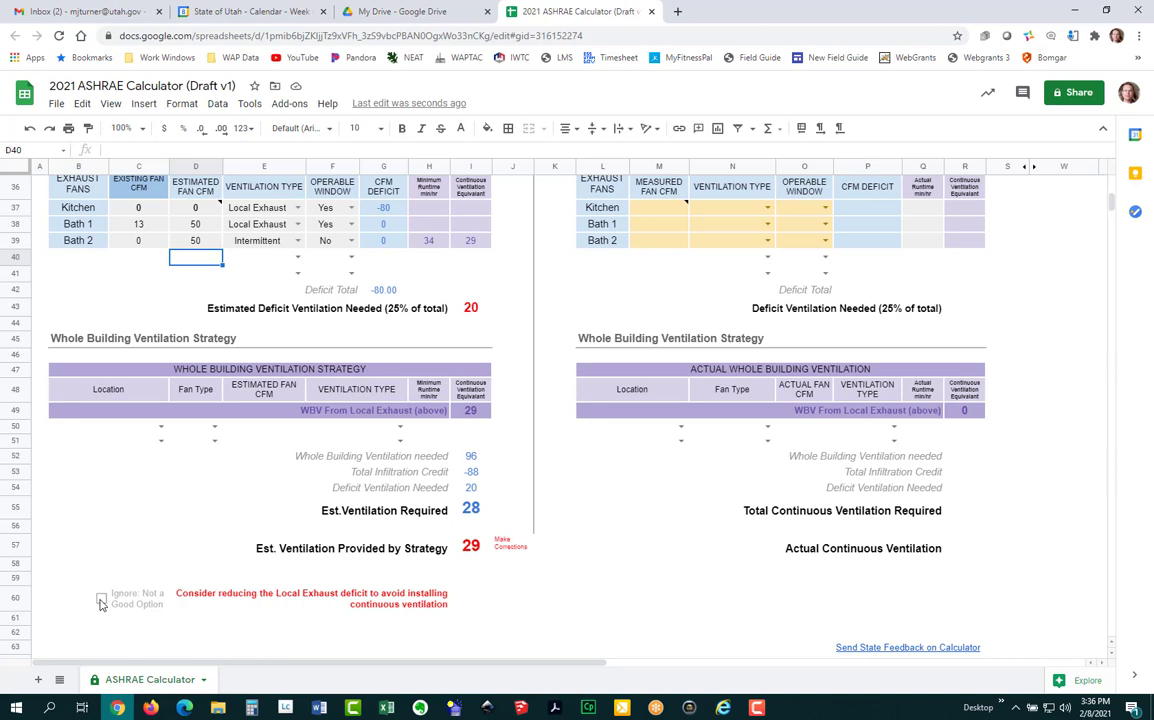
- Tick 'Ignore: Not a Good Option' and inspect the formulas in rows 58 and 59
{"action": "left_click", "coordinate": [101, 601]}
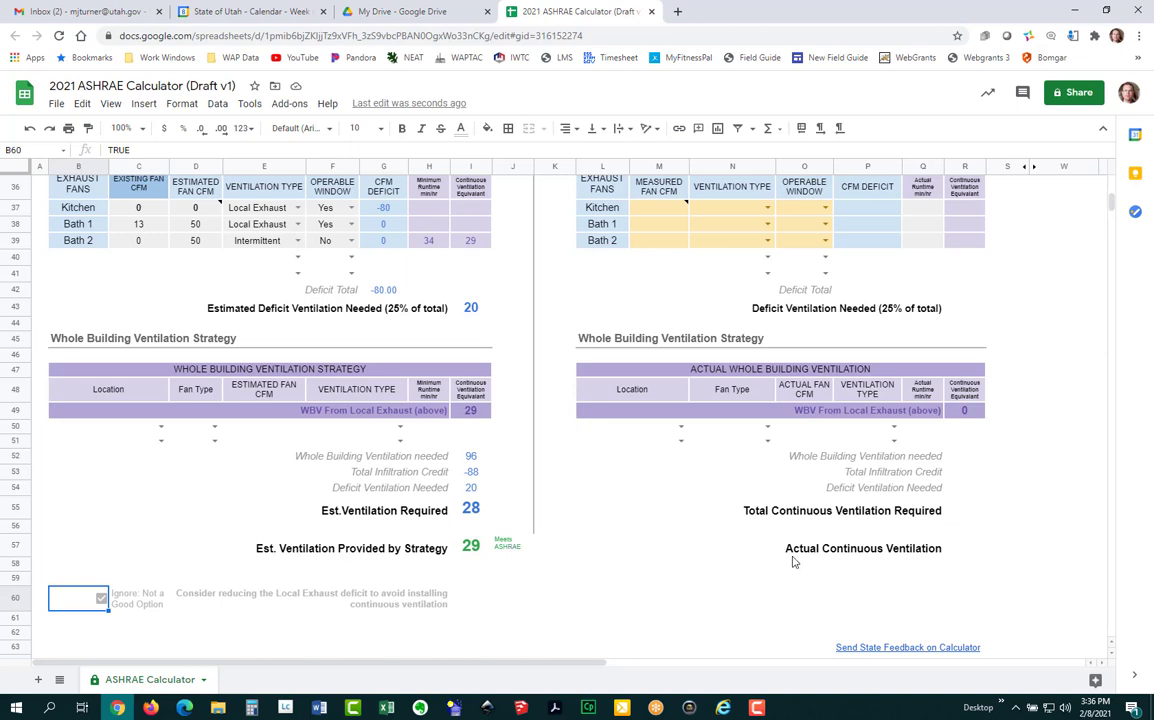
{"action": "left_click", "coordinate": [303, 569]}
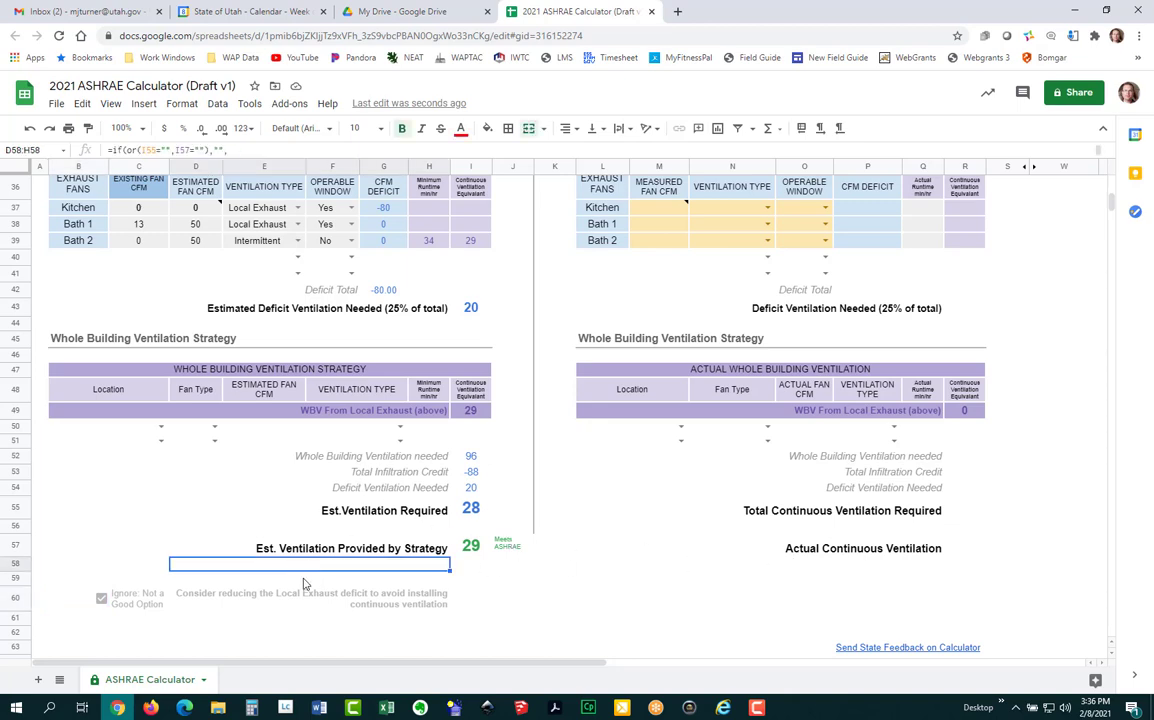
{"action": "left_click", "coordinate": [301, 582]}
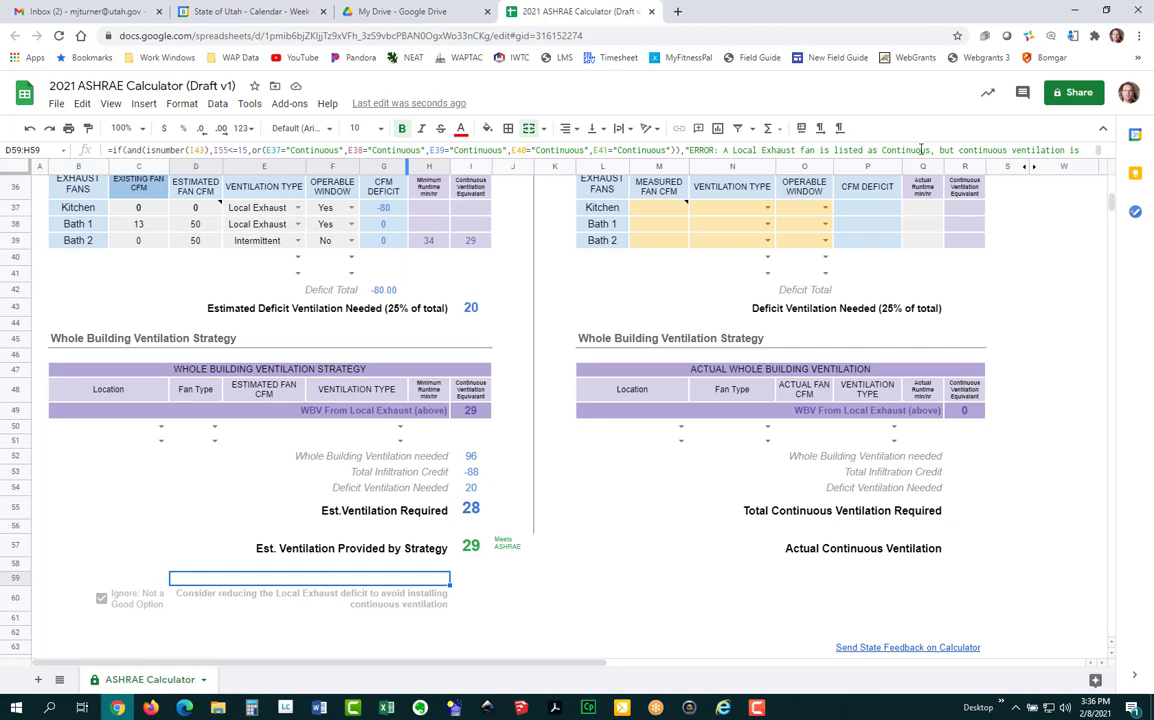
- Set Bath 2 to Continuous and tick Ignore on the over-ventilation warning
{"action": "left_click", "coordinate": [297, 242]}
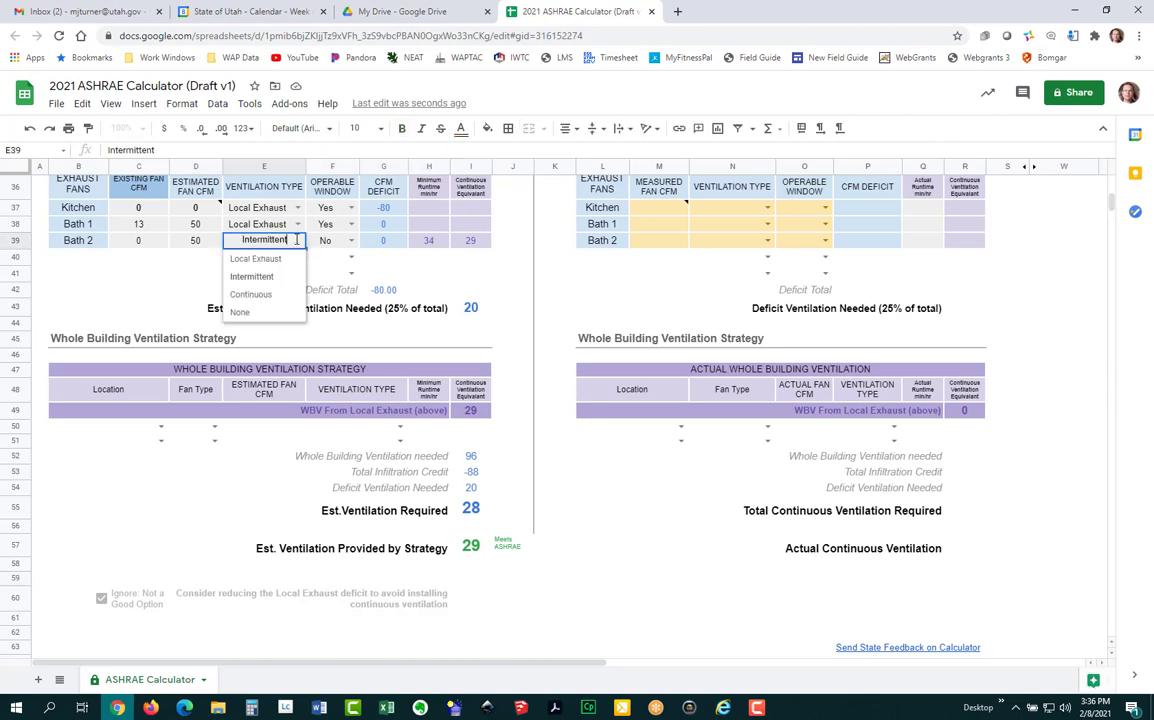
{"action": "left_click", "coordinate": [235, 295]}
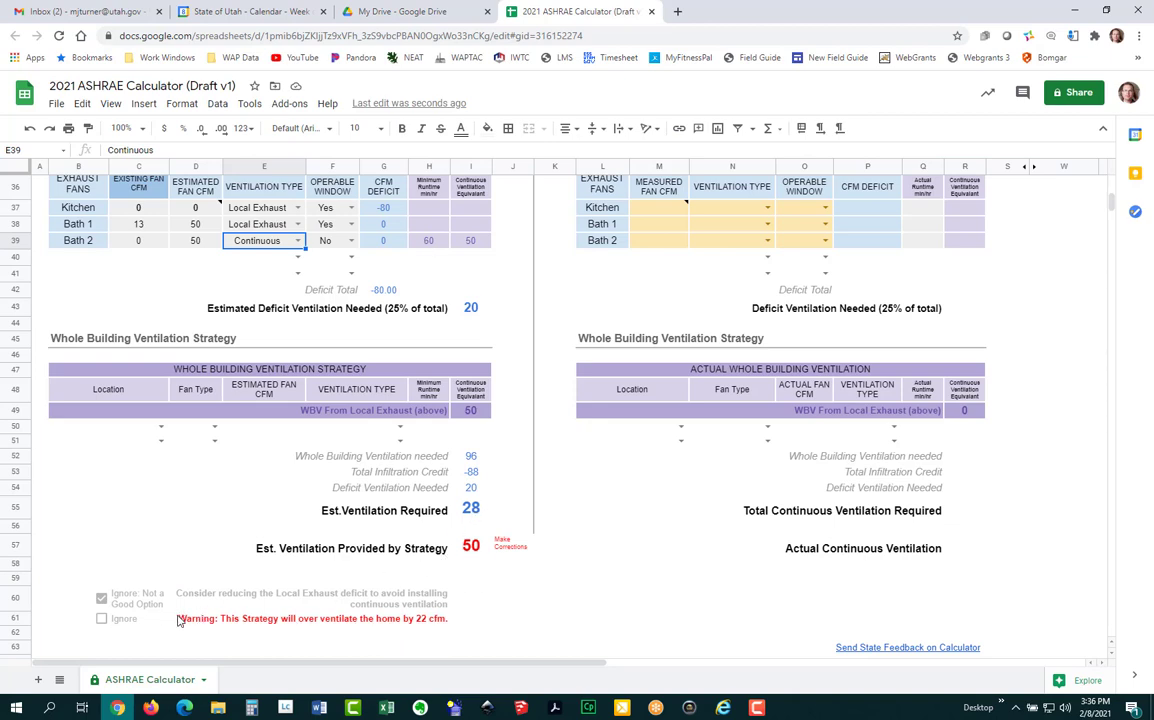
{"action": "left_click", "coordinate": [101, 619]}
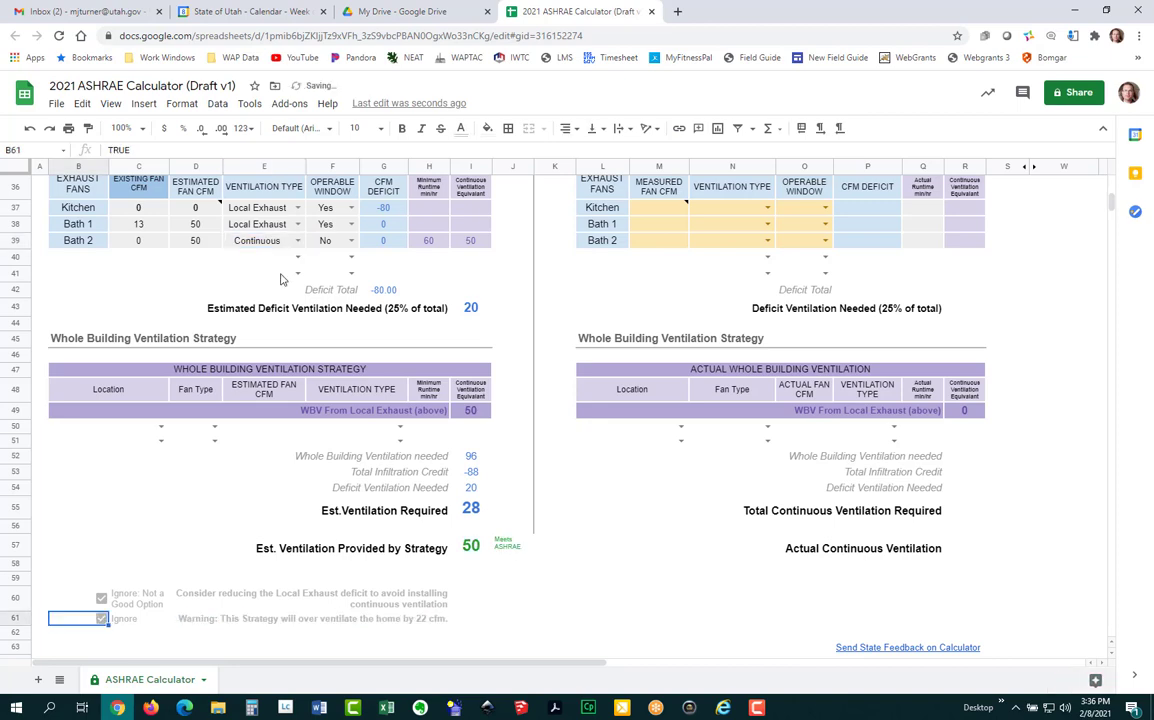
- Enter 100 as the Kitchen fan CFM in D37
{"action": "left_click", "coordinate": [193, 210]}
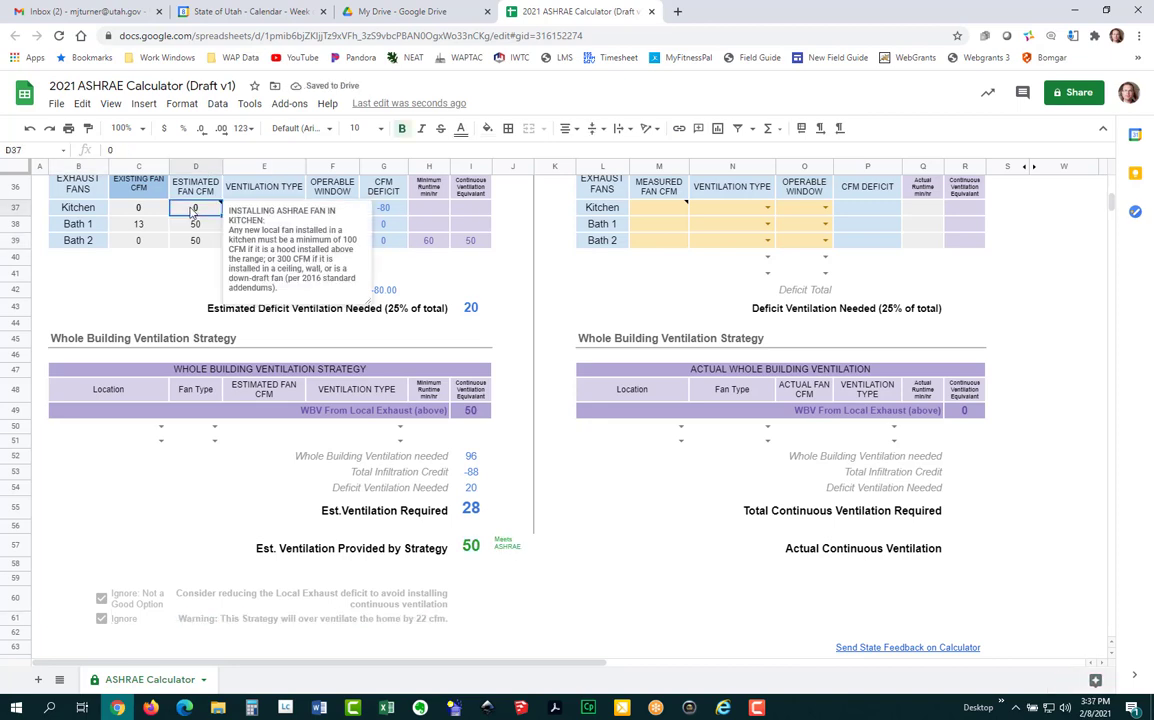
{"action": "type", "text": "100"}
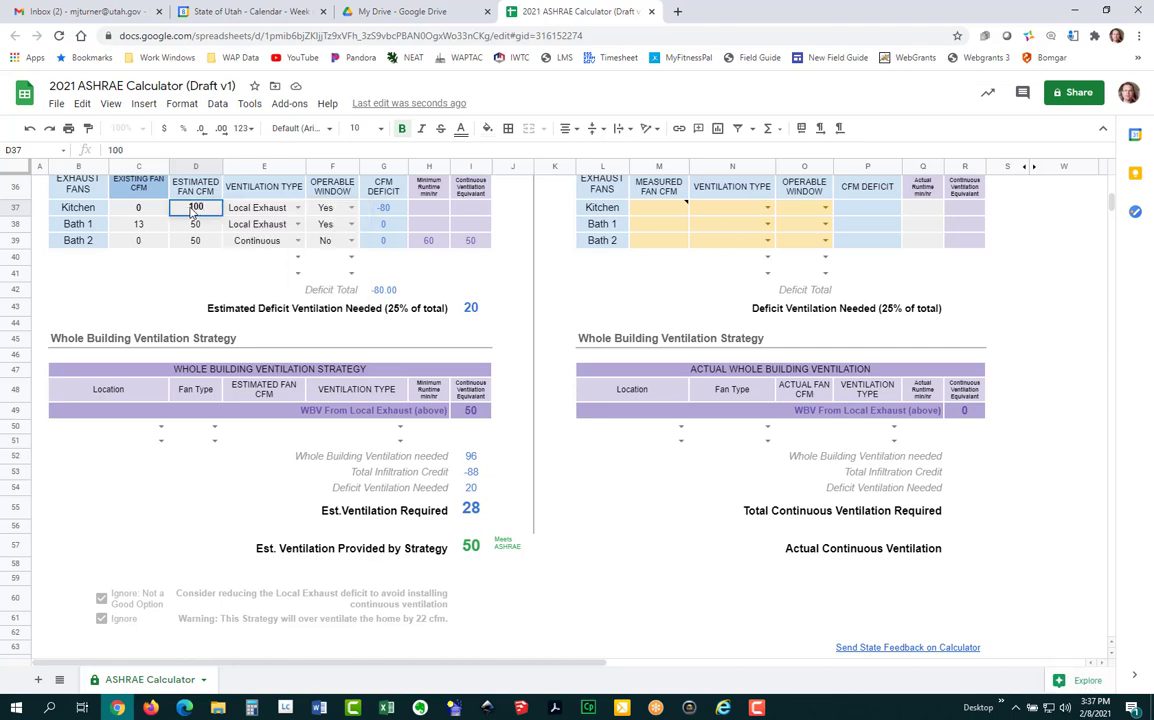
{"action": "key", "text": "Return"}
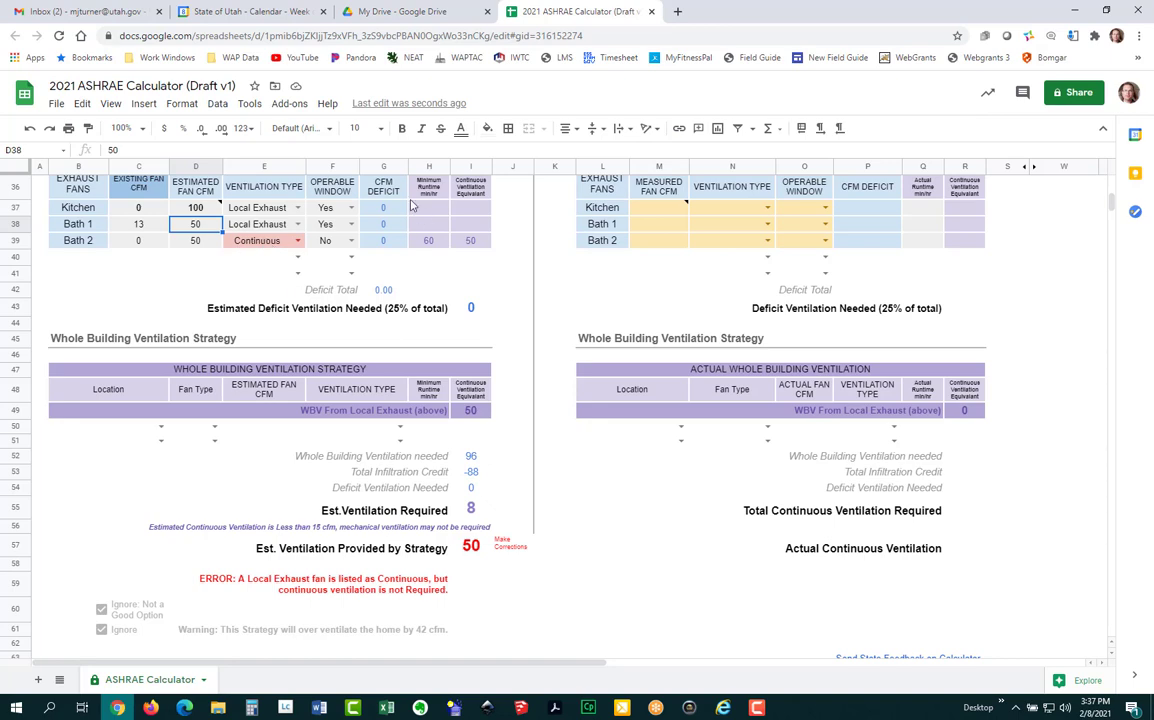
- Change Bath 2's ventilation type in E39 to Local Exhaust, leaving 0 cfm provided
{"action": "double_click", "coordinate": [264, 240]}
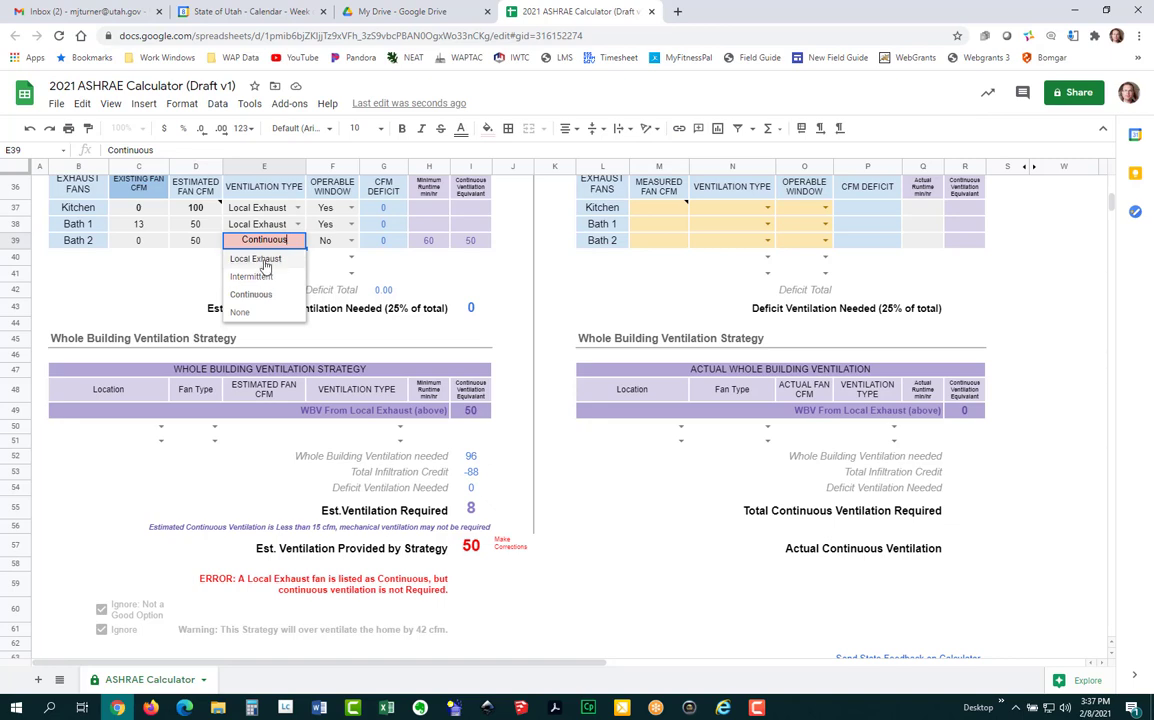
{"action": "left_click", "coordinate": [266, 260]}
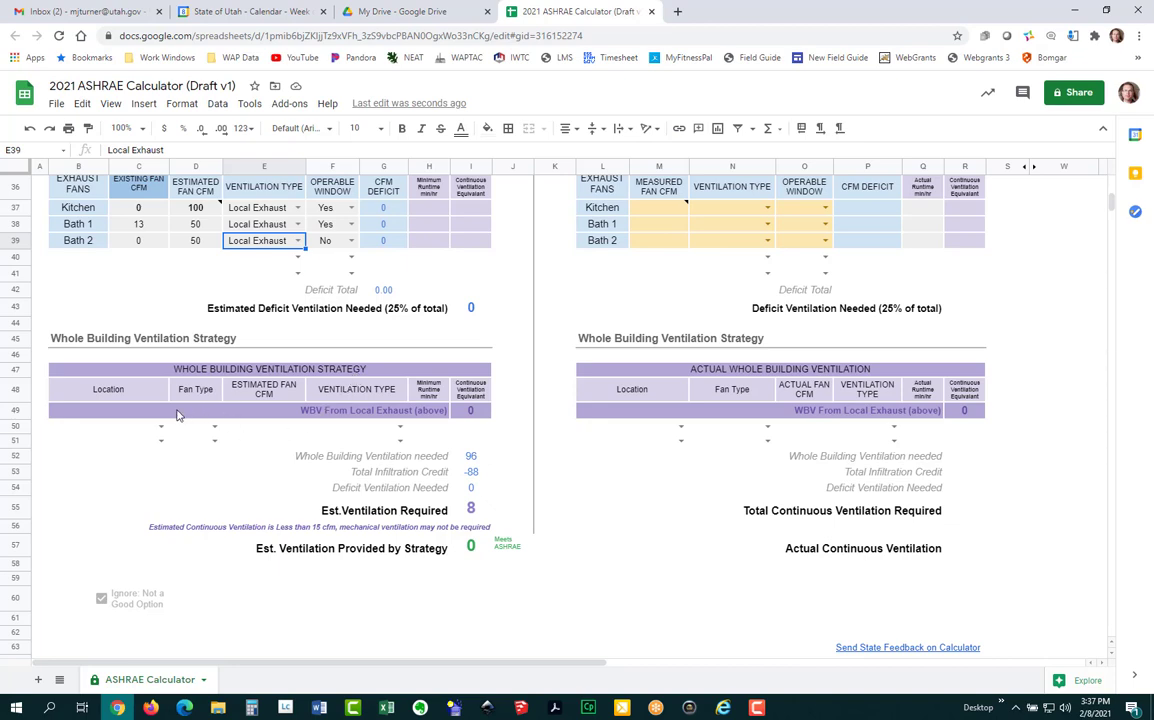
- Set Kitchen and Bath 2 estimated fan CFM to 0 and make Bath 2's ventilation type None
{"action": "left_click", "coordinate": [203, 209]}
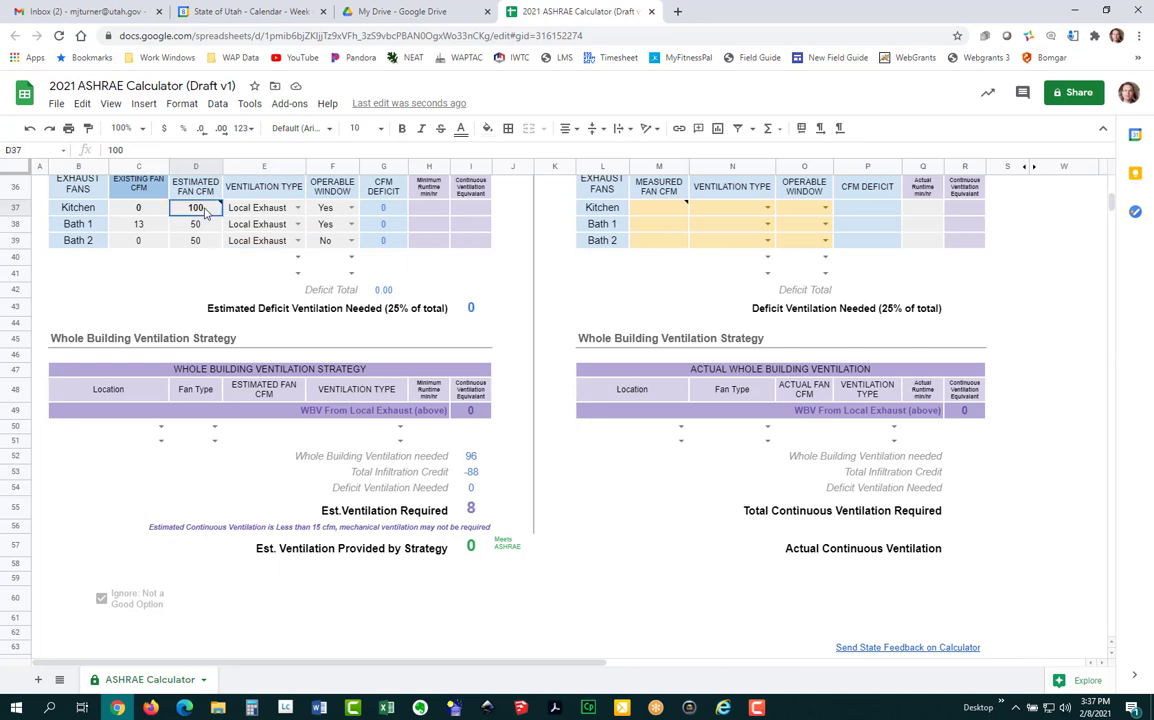
{"action": "type", "text": "0"}
{"action": "key", "text": "Return"}
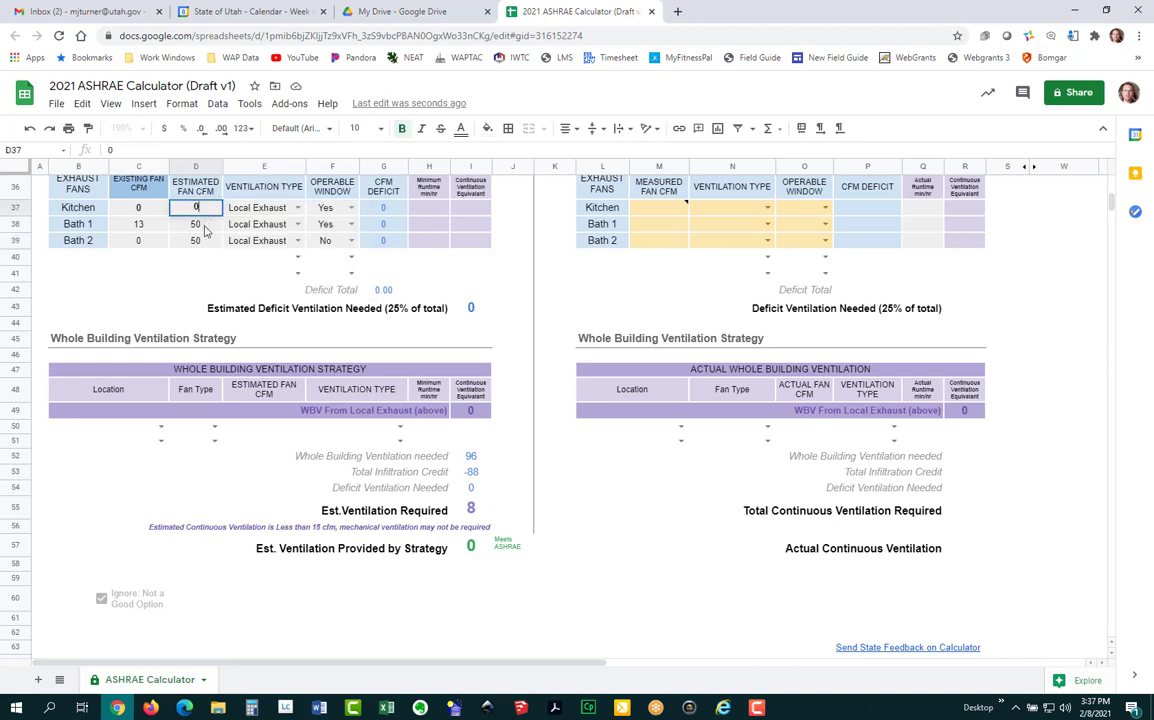
{"action": "left_click", "coordinate": [200, 243]}
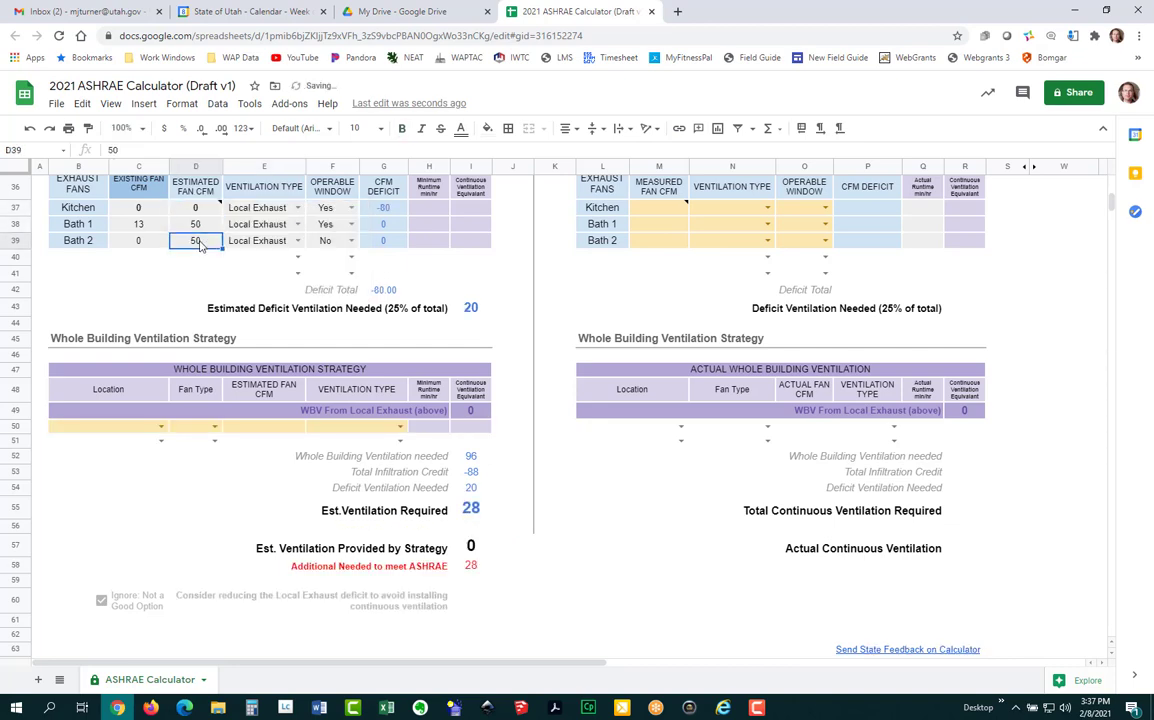
{"action": "type", "text": "0"}
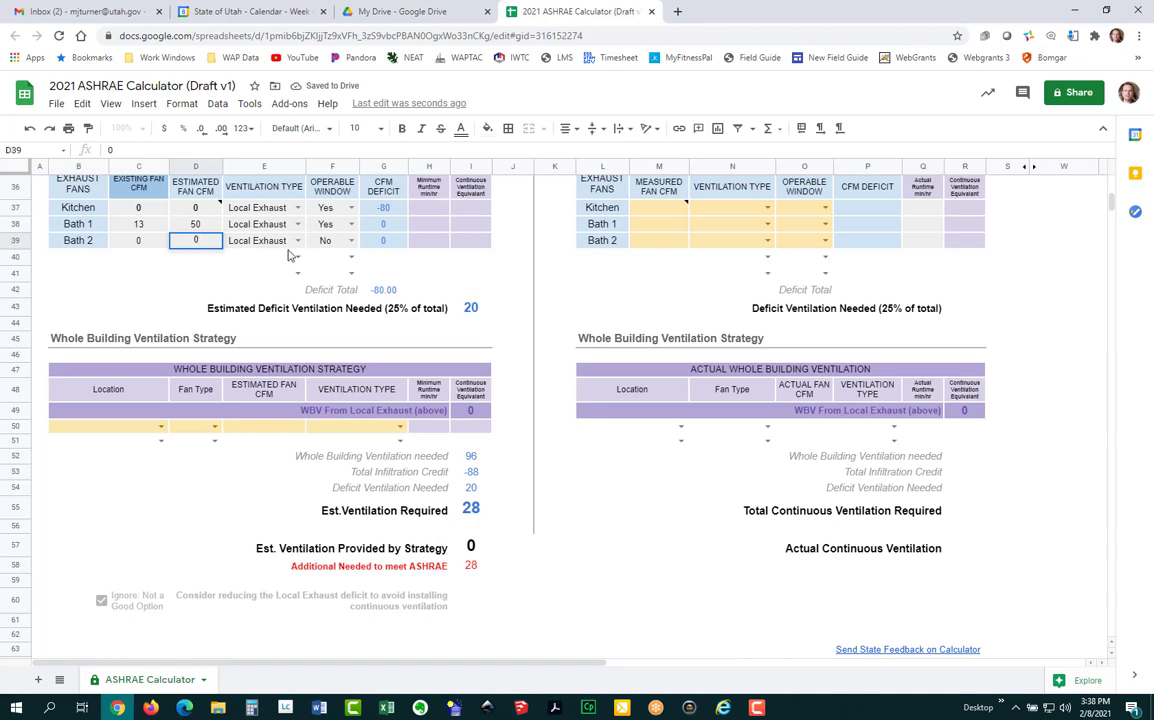
{"action": "left_click", "coordinate": [296, 242]}
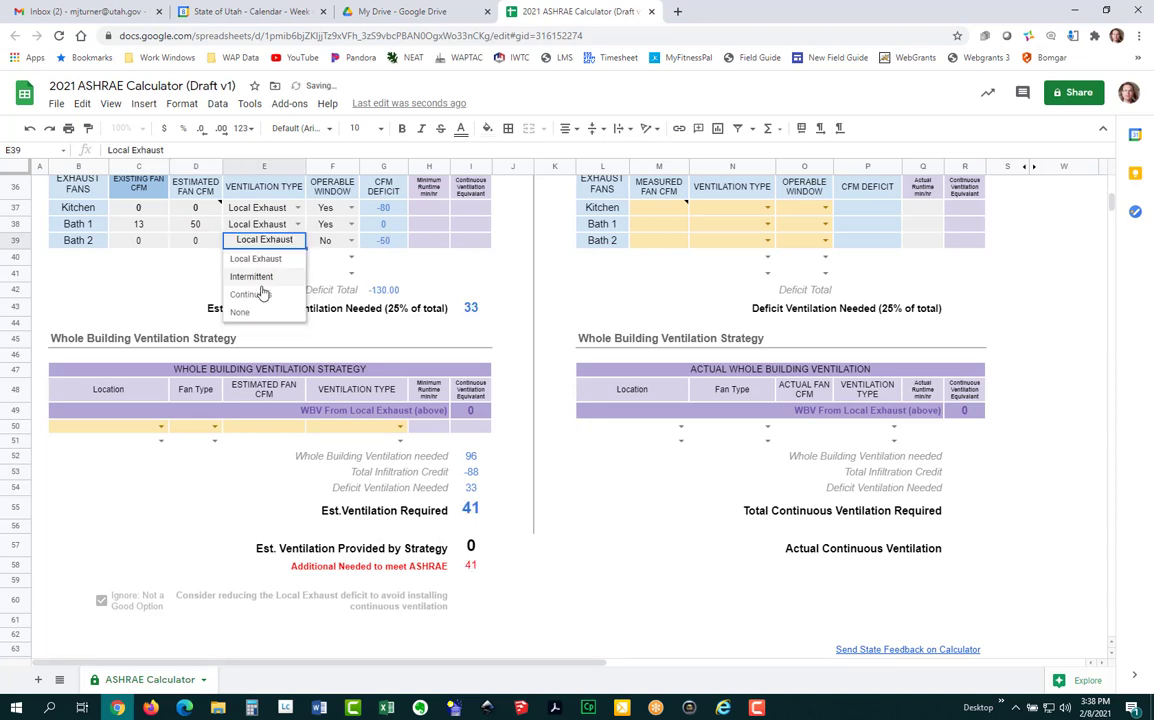
{"action": "left_click", "coordinate": [246, 312]}
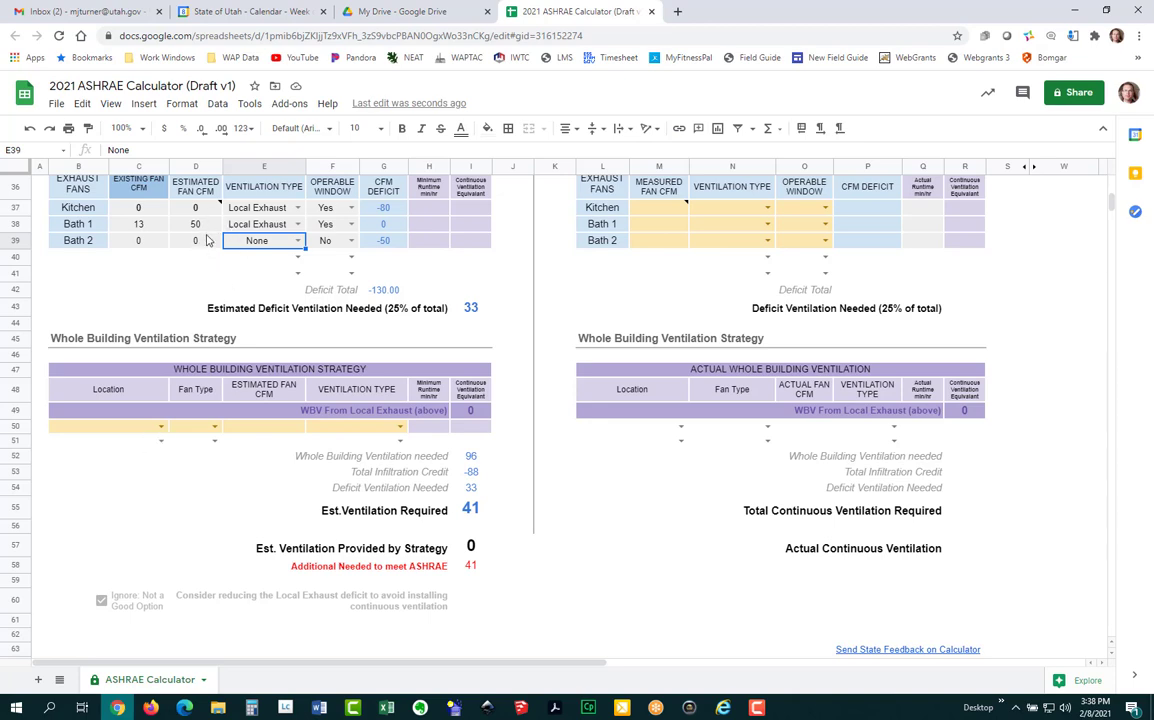
{"action": "mouse_move", "coordinate": [196, 208]}
{"action": "left_click", "coordinate": [161, 427]}
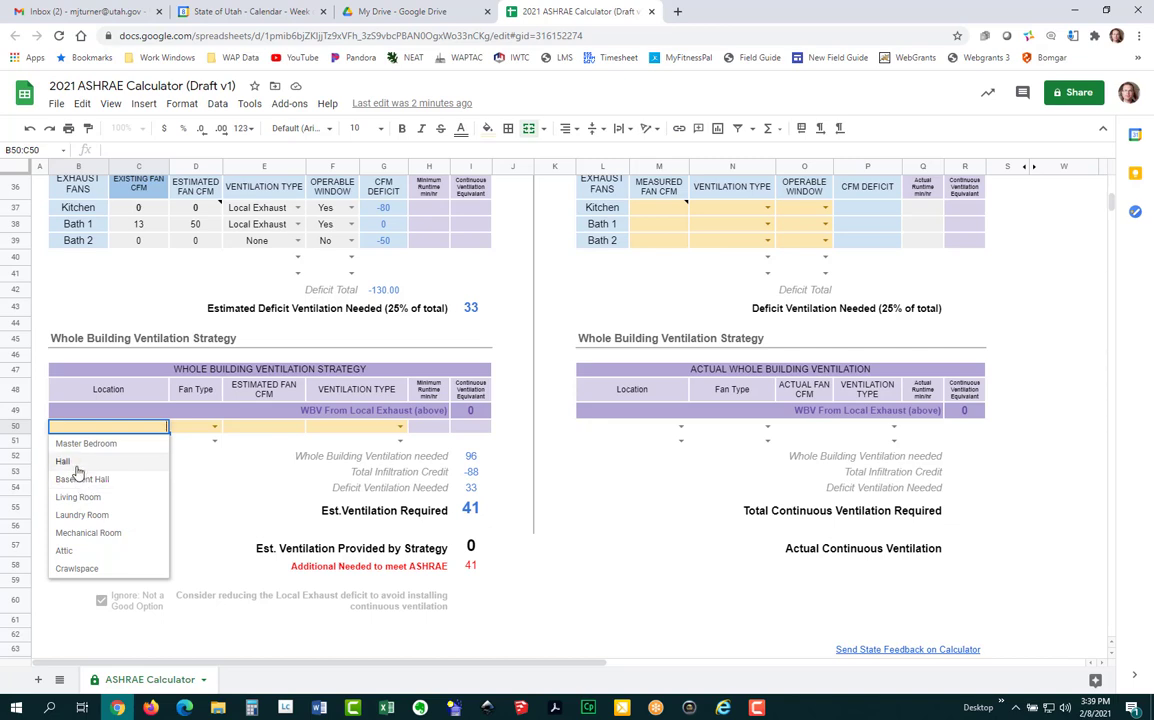
- Fill the whole-building strategy row with a Hall HRV at 60 CFM, running Continuous
{"action": "left_click", "coordinate": [79, 461]}
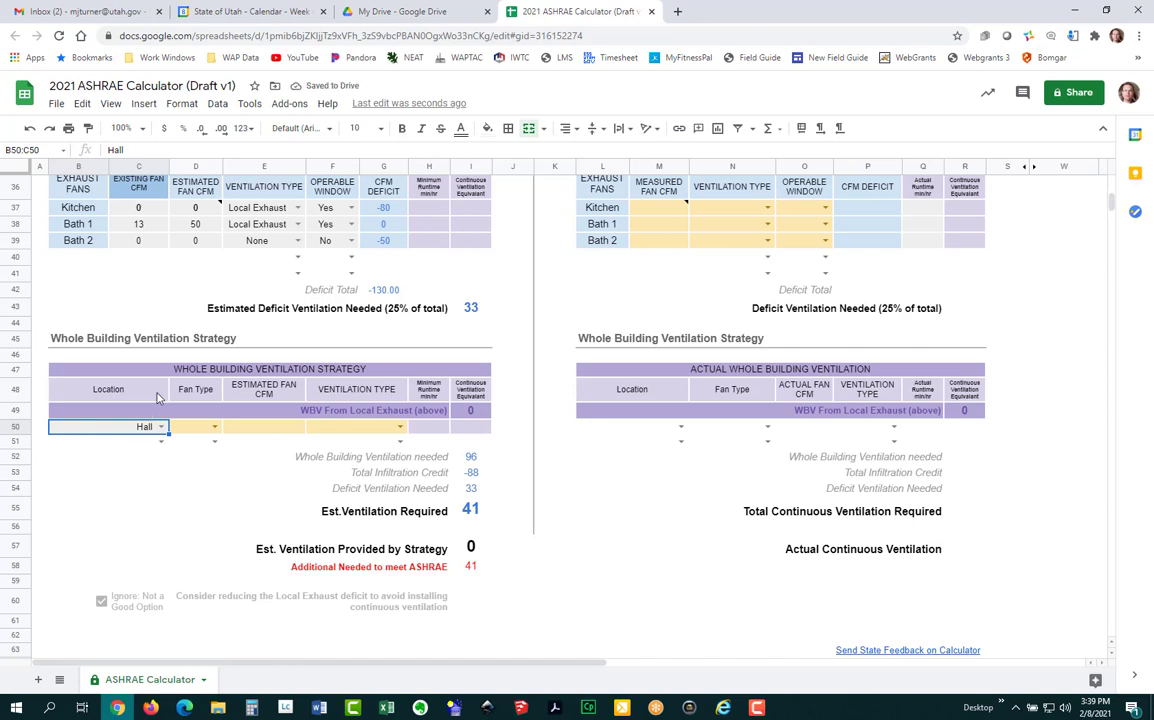
{"action": "left_click", "coordinate": [214, 427]}
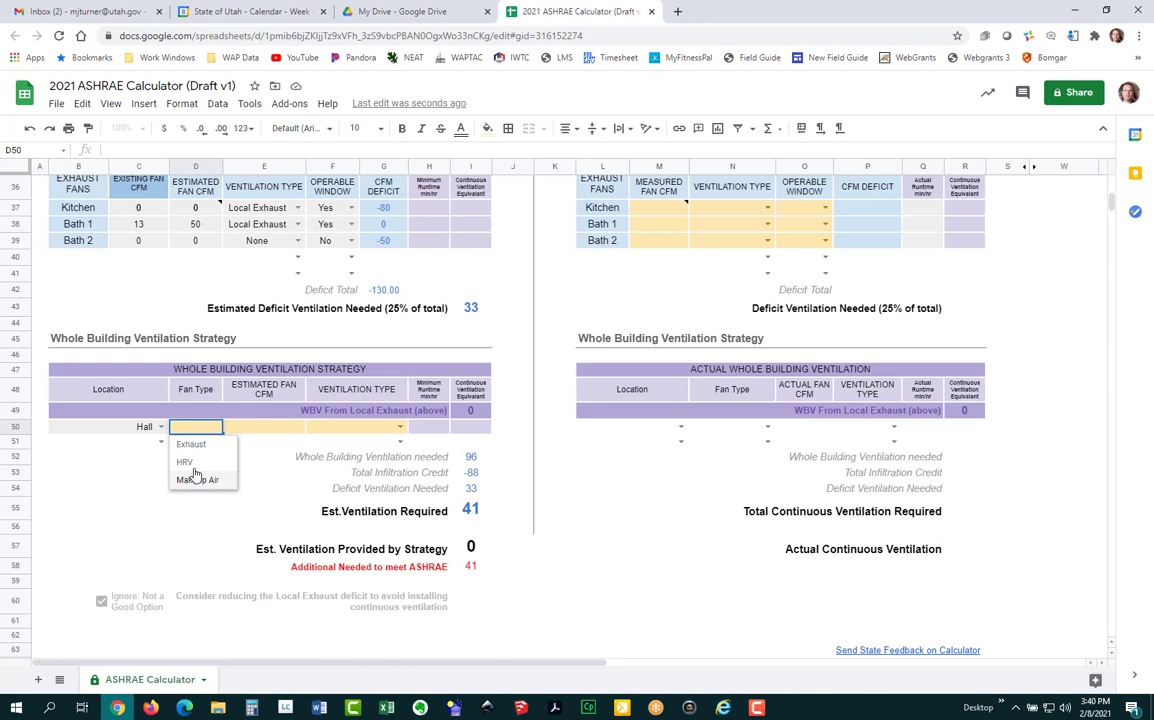
{"action": "left_click", "coordinate": [185, 462]}
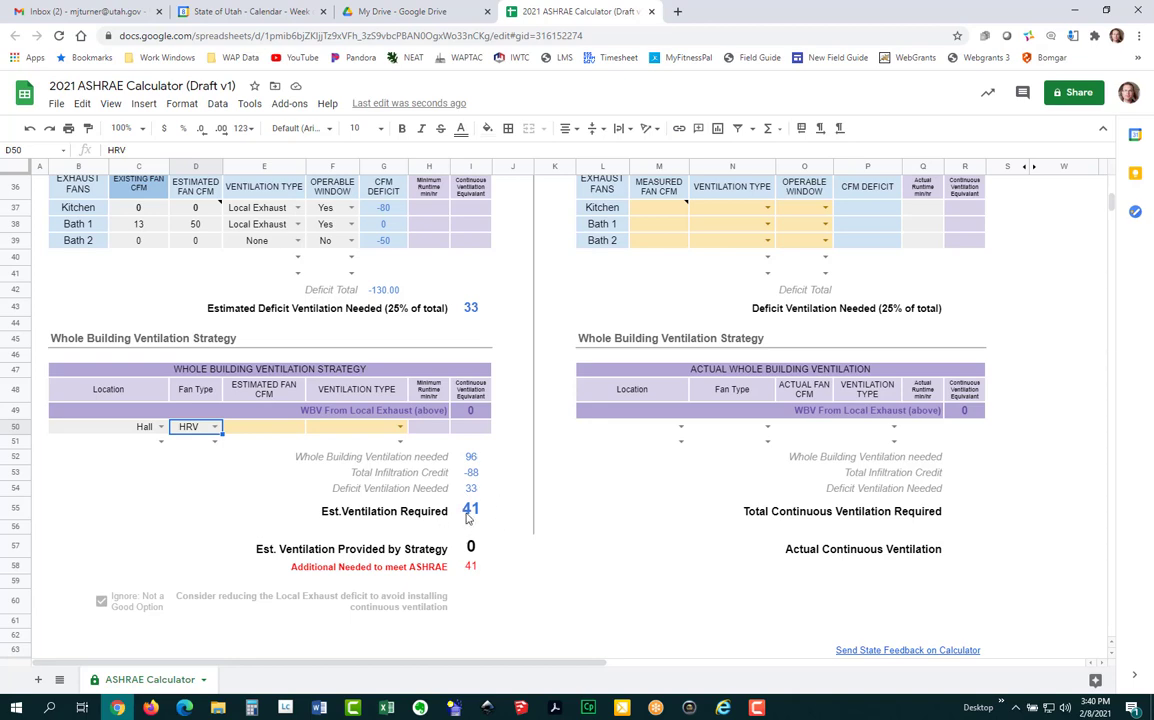
{"action": "left_click", "coordinate": [291, 431]}
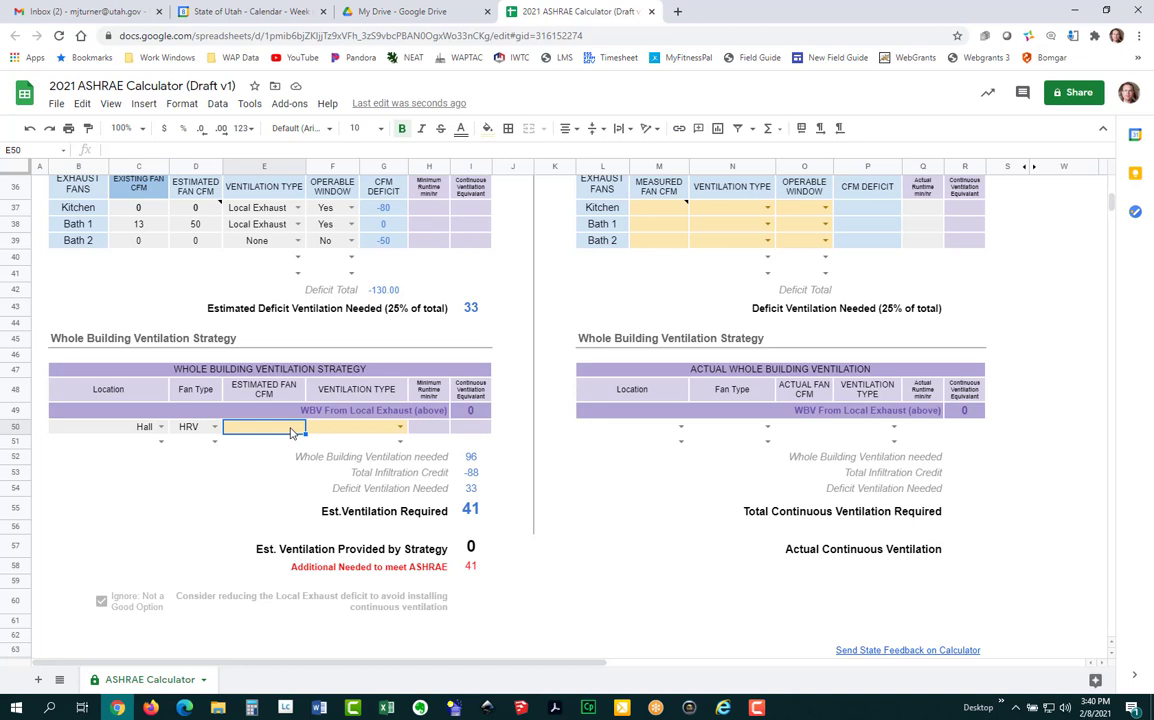
{"action": "type", "text": "60"}
{"action": "key", "text": "Return"}
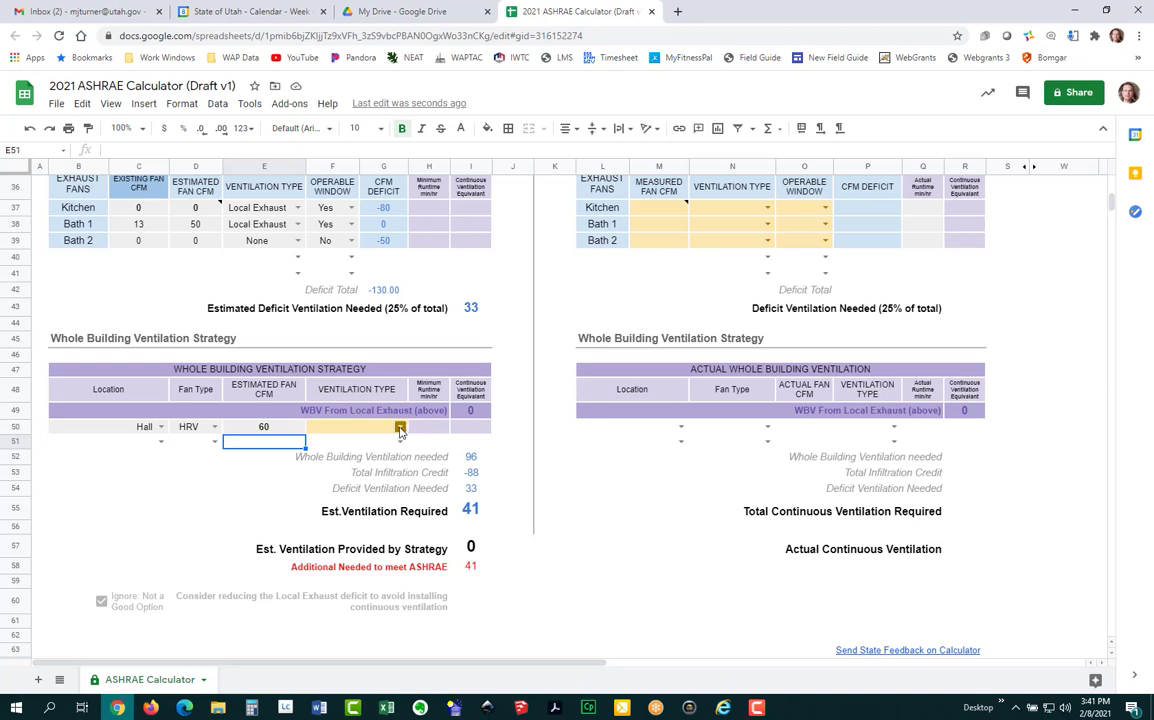
{"action": "left_click", "coordinate": [399, 428]}
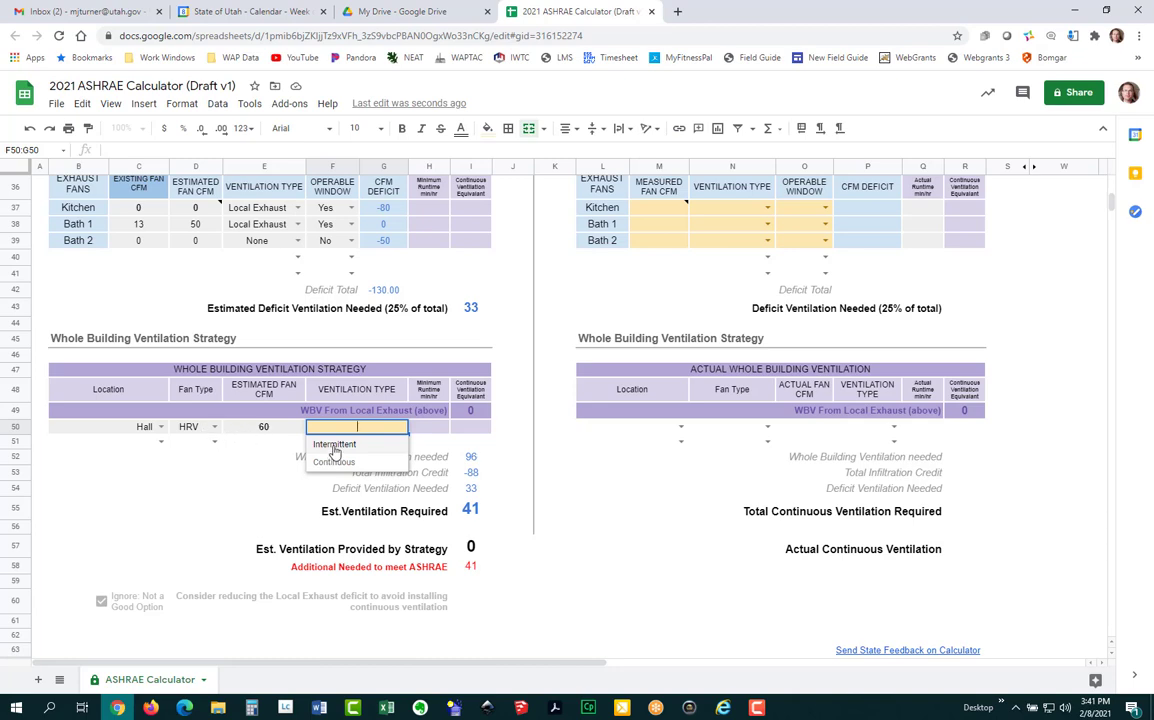
{"action": "left_click", "coordinate": [334, 448]}
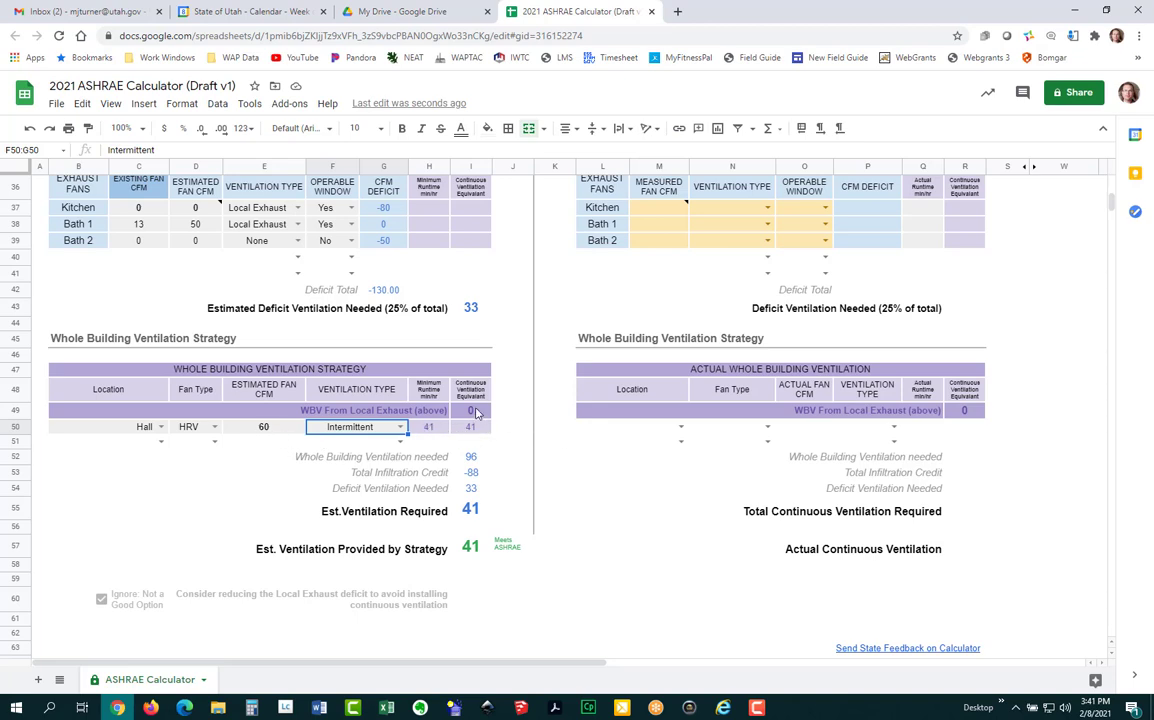
{"action": "left_click", "coordinate": [400, 427]}
{"action": "left_click", "coordinate": [334, 462]}
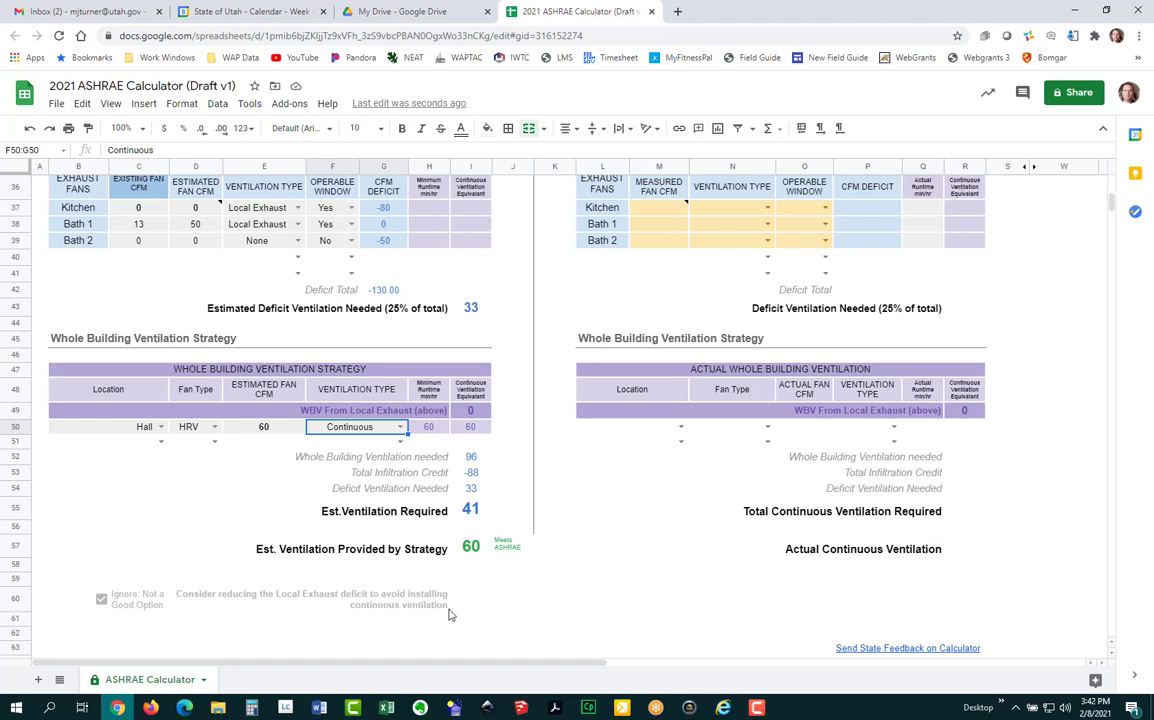
{"action": "scroll", "coordinate": [418, 599], "scroll_direction": "up", "scroll_amount": 5}
{"action": "scroll", "coordinate": [418, 599], "scroll_direction": "up", "scroll_amount": 3}
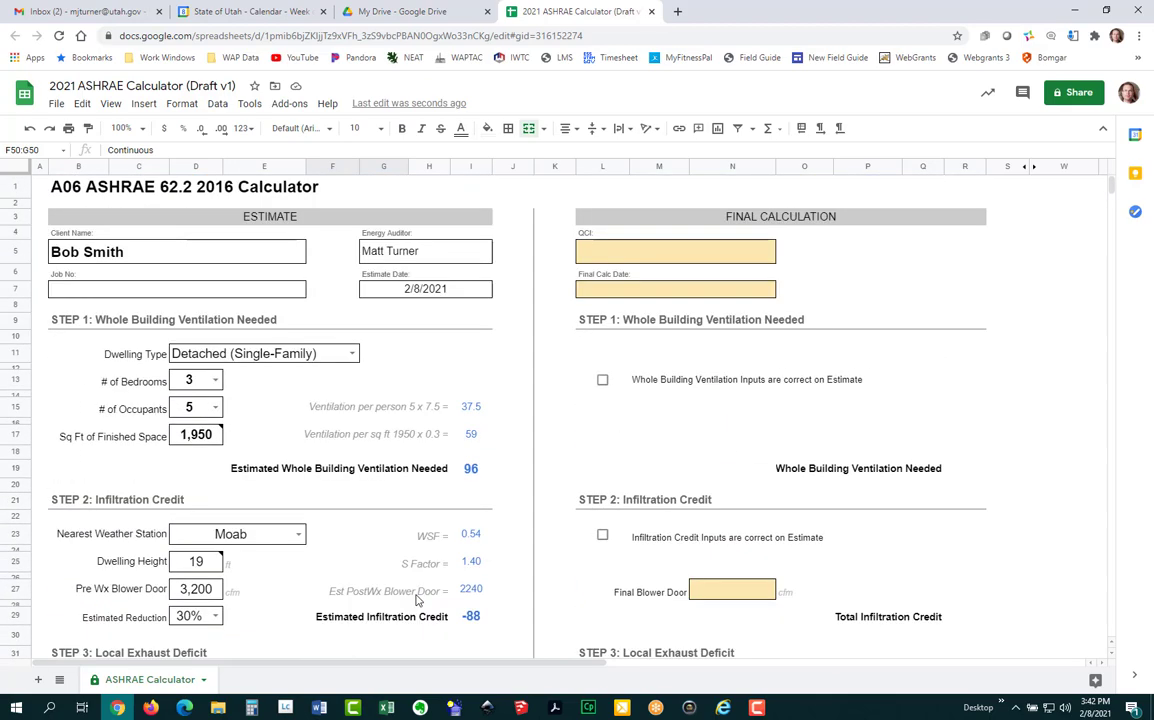
{"action": "scroll", "coordinate": [418, 599], "scroll_direction": "down", "scroll_amount": 8}
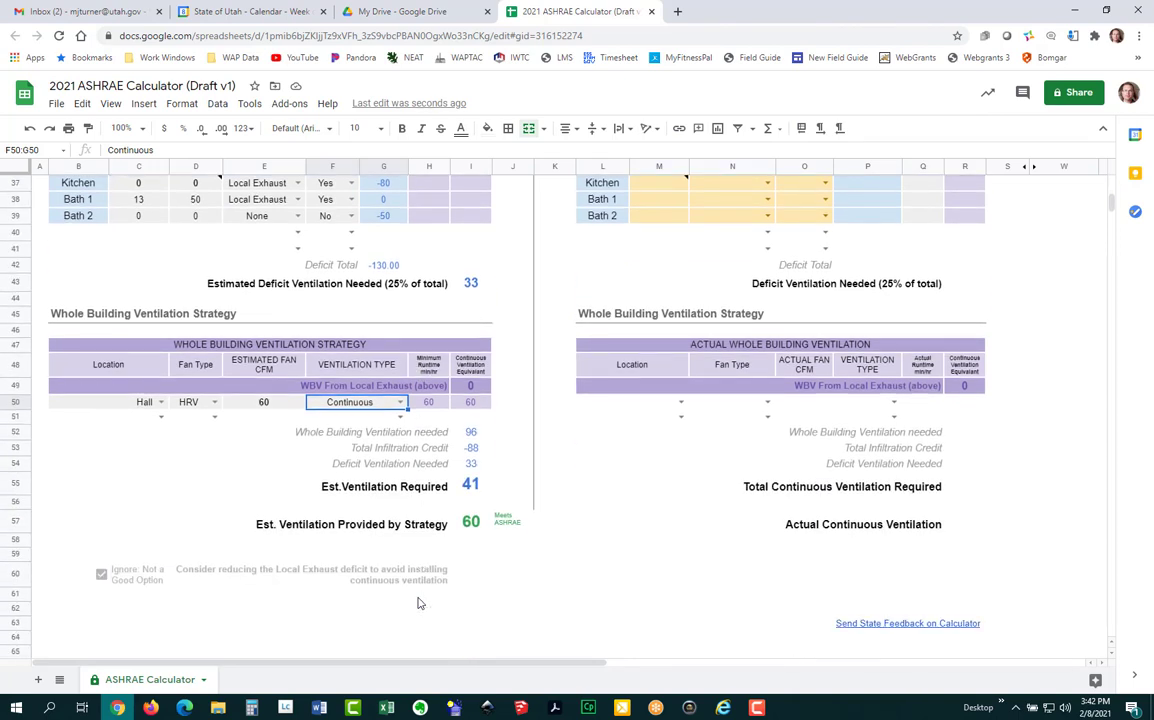
{"action": "scroll", "coordinate": [418, 603], "scroll_direction": "down", "scroll_amount": 1}
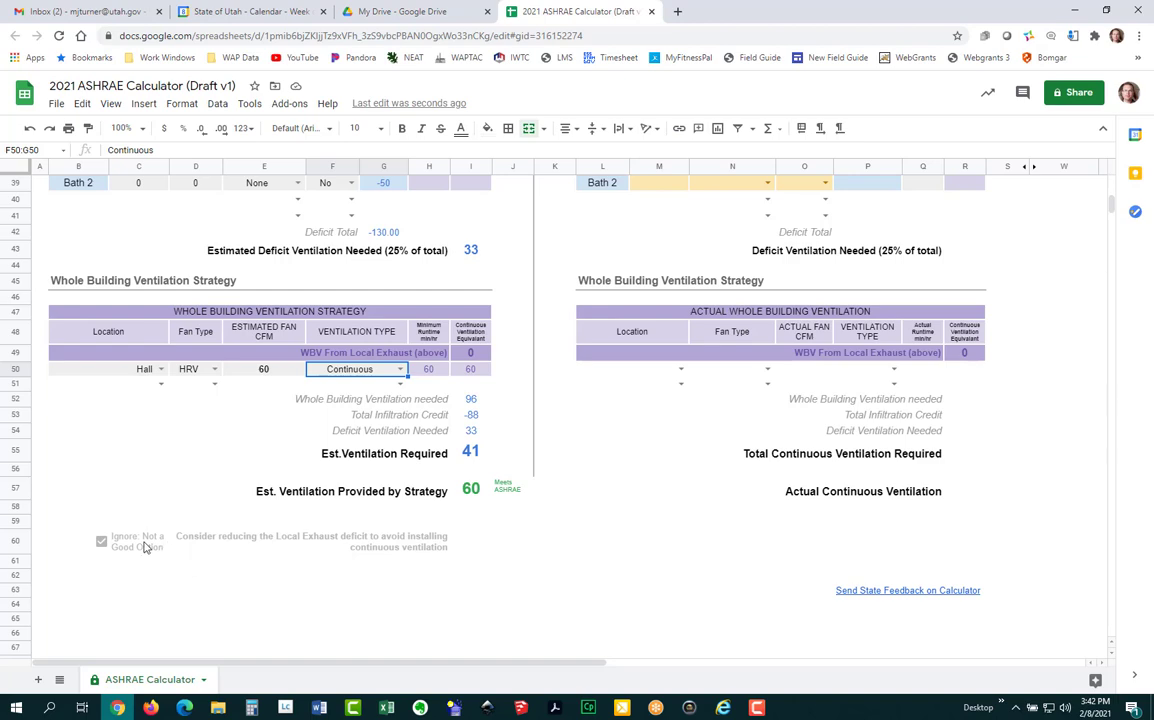
{"action": "left_click", "coordinate": [108, 545]}
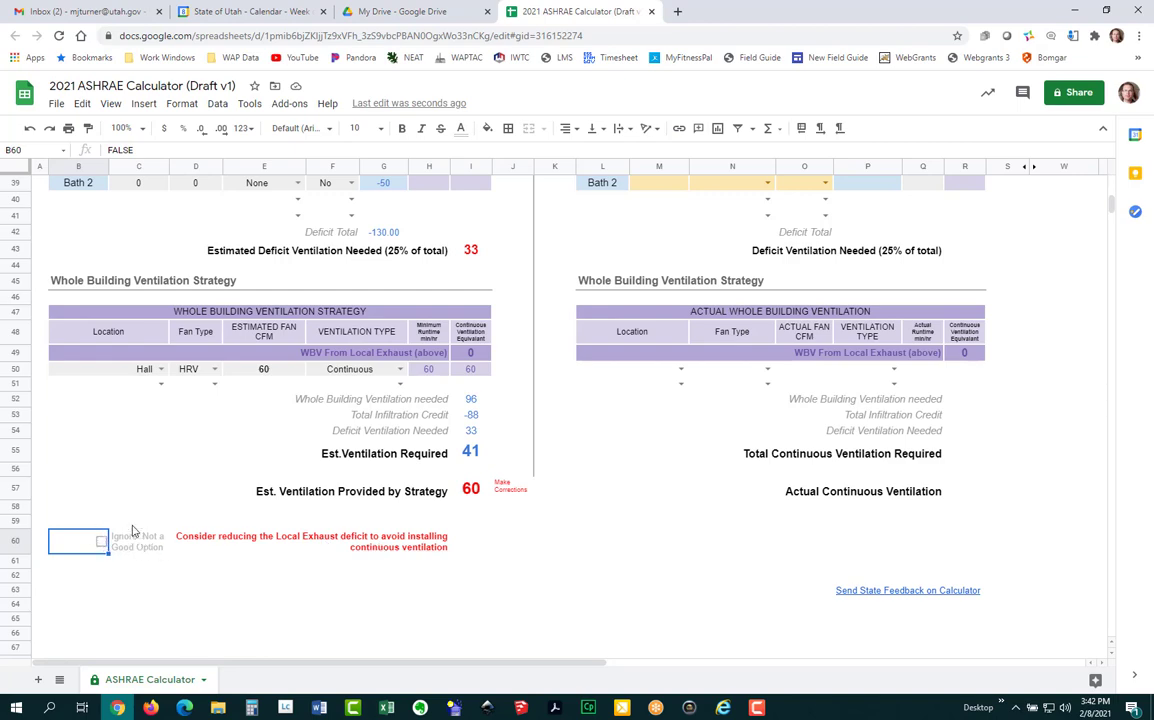
{"action": "left_click", "coordinate": [101, 540]}
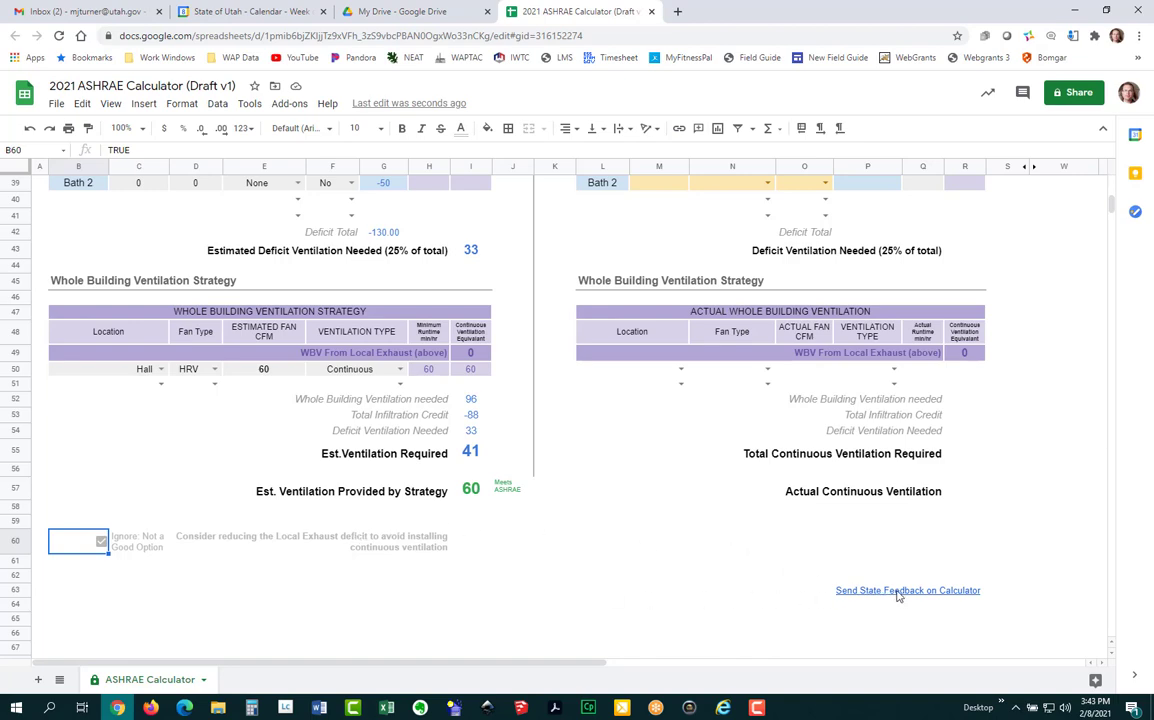
{"action": "mouse_move", "coordinate": [885, 597]}
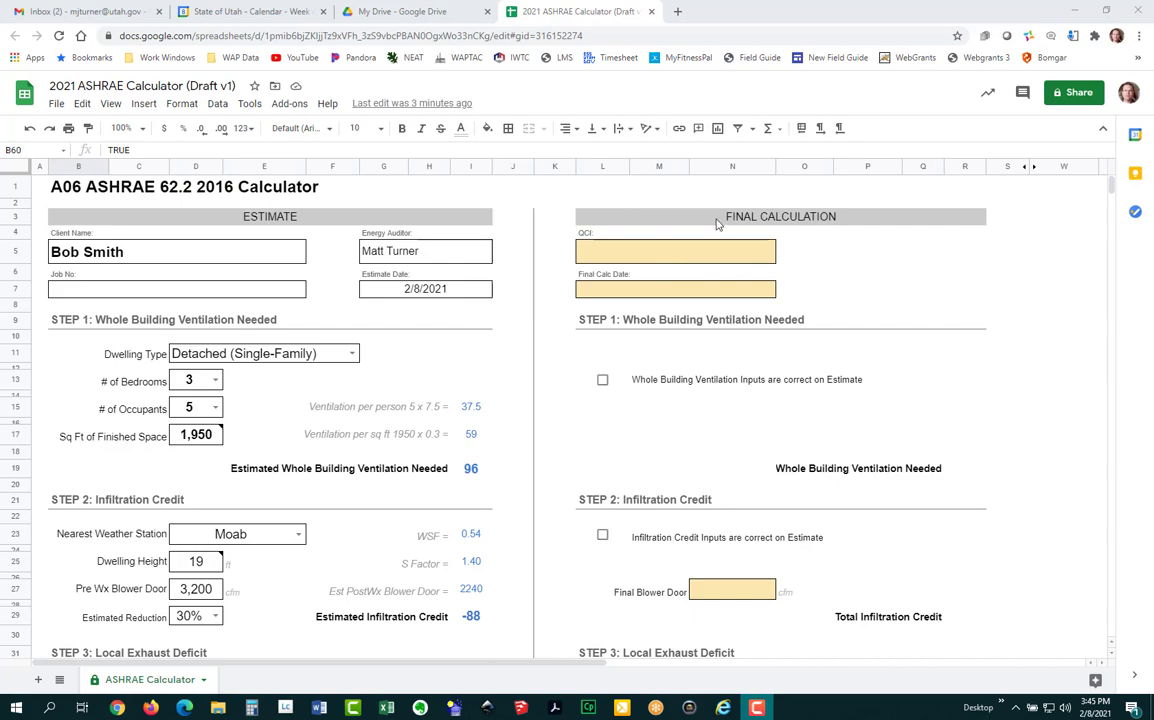
- Enter the QCI inspector's name and a Final Calc Date of 4/18/21
{"action": "scroll", "coordinate": [678, 560], "scroll_direction": "down", "scroll_amount": 5}
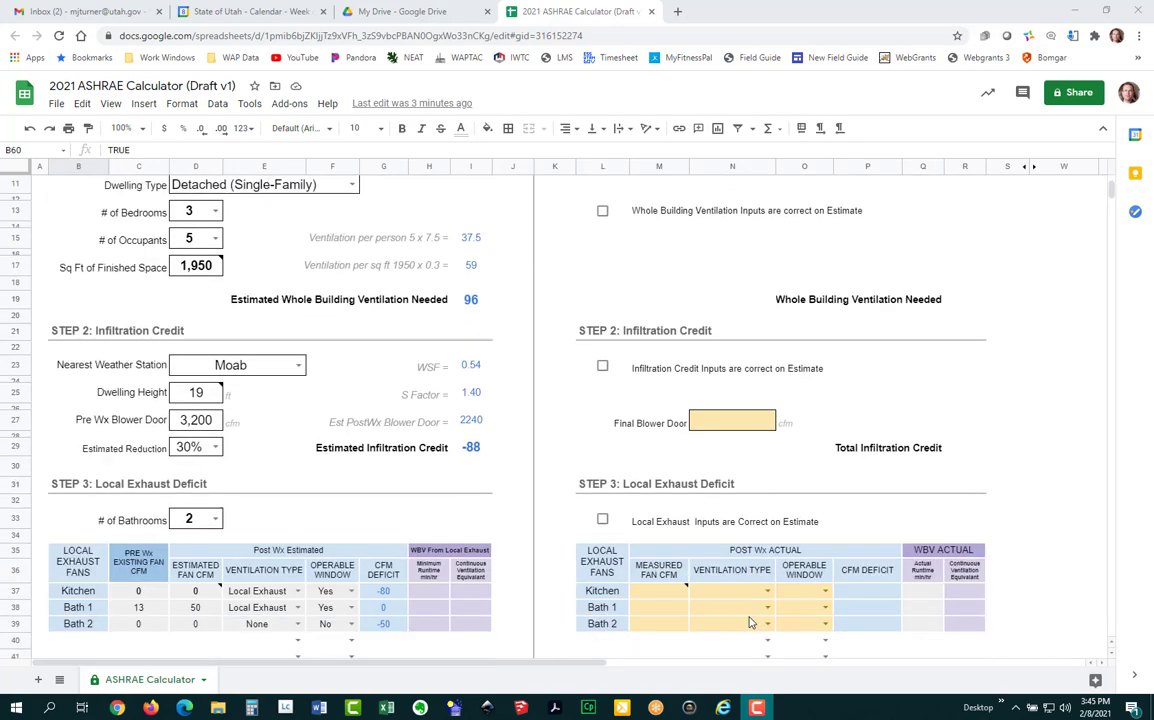
{"action": "scroll", "coordinate": [752, 612], "scroll_direction": "down", "scroll_amount": 3}
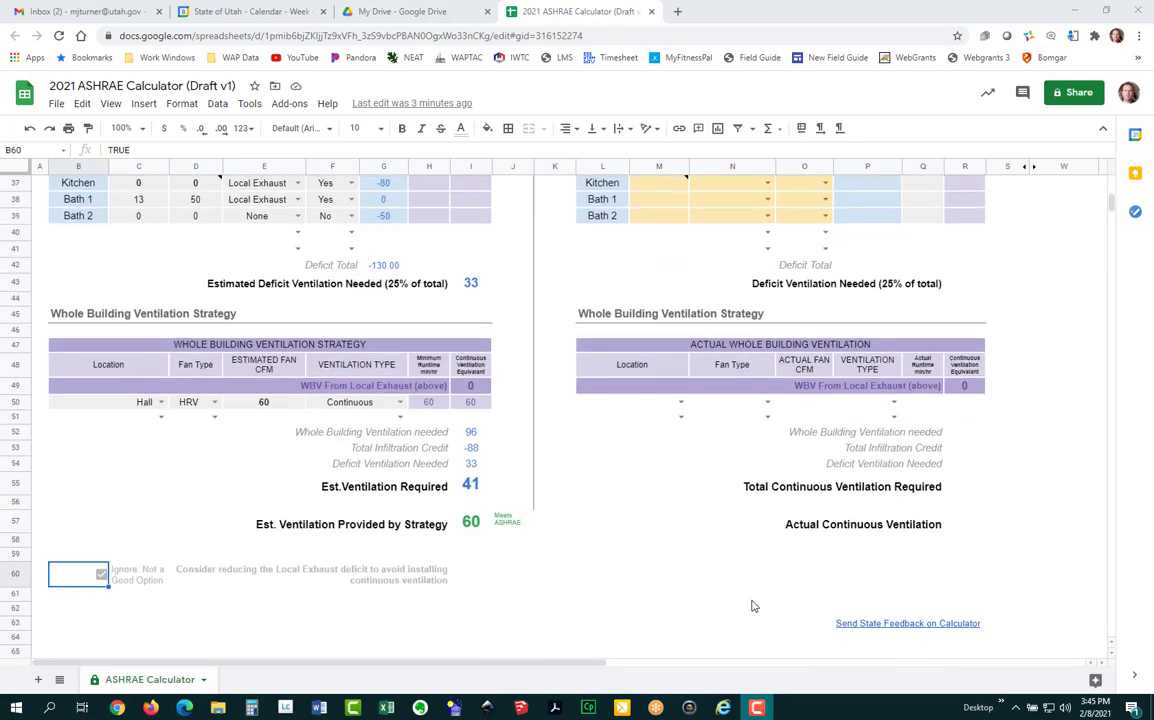
{"action": "scroll", "coordinate": [752, 600], "scroll_direction": "up", "scroll_amount": 10}
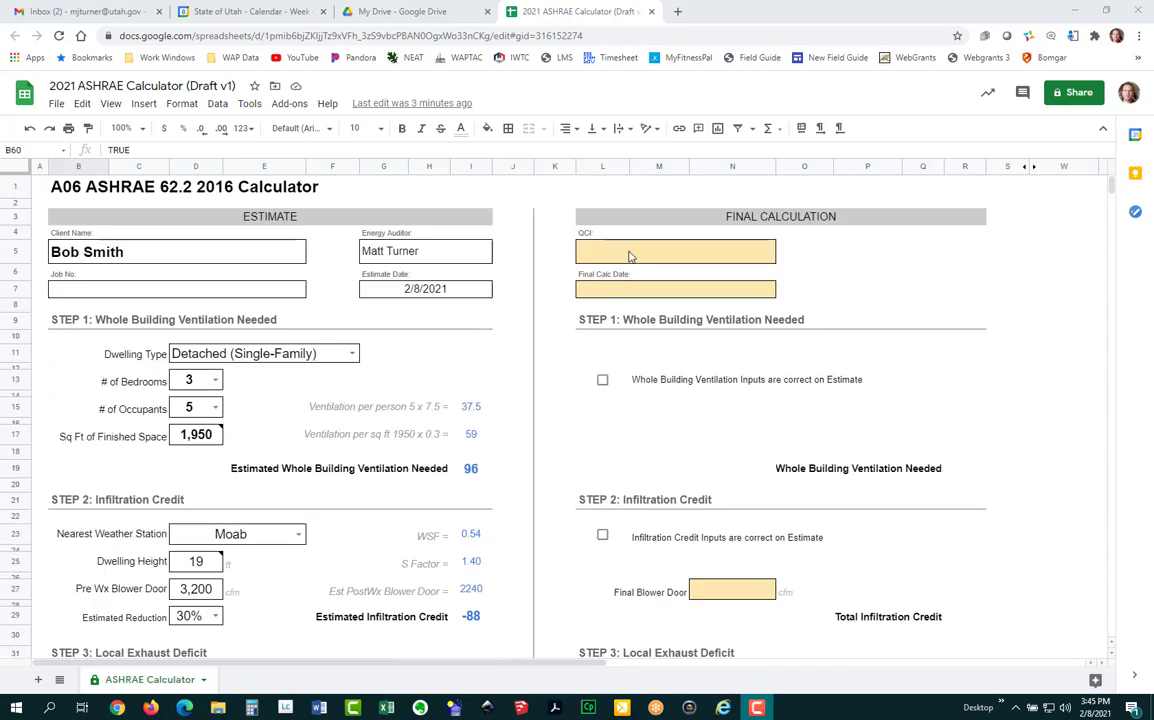
{"action": "left_click", "coordinate": [630, 255]}
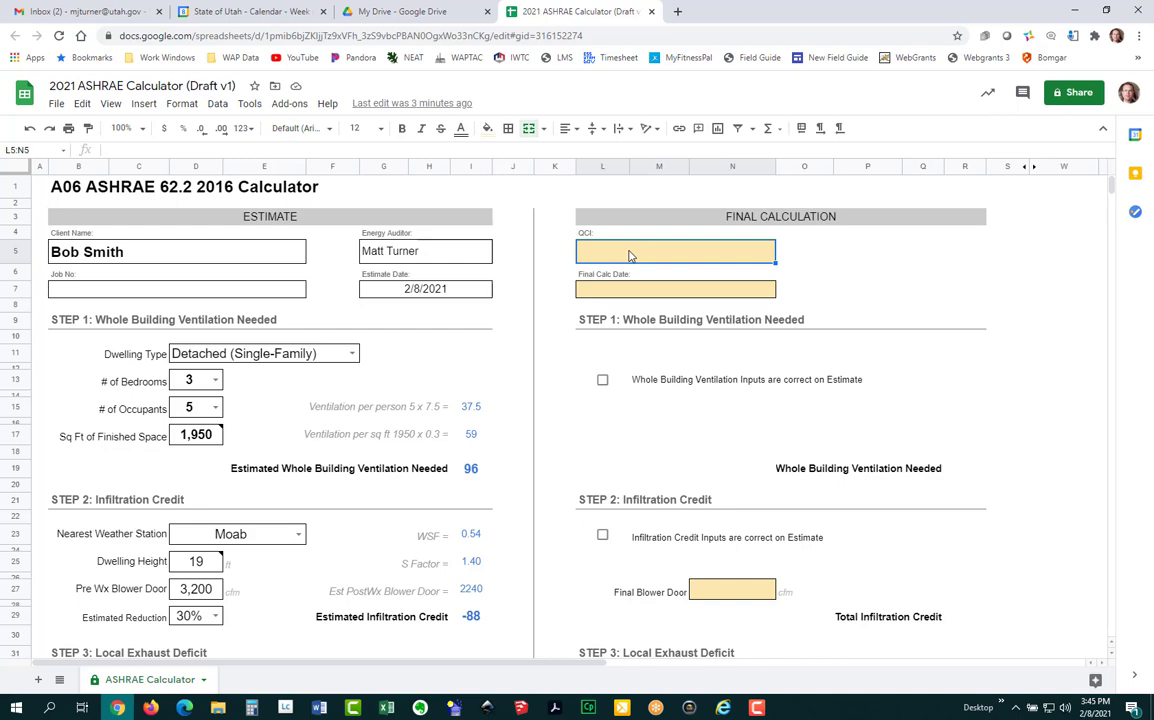
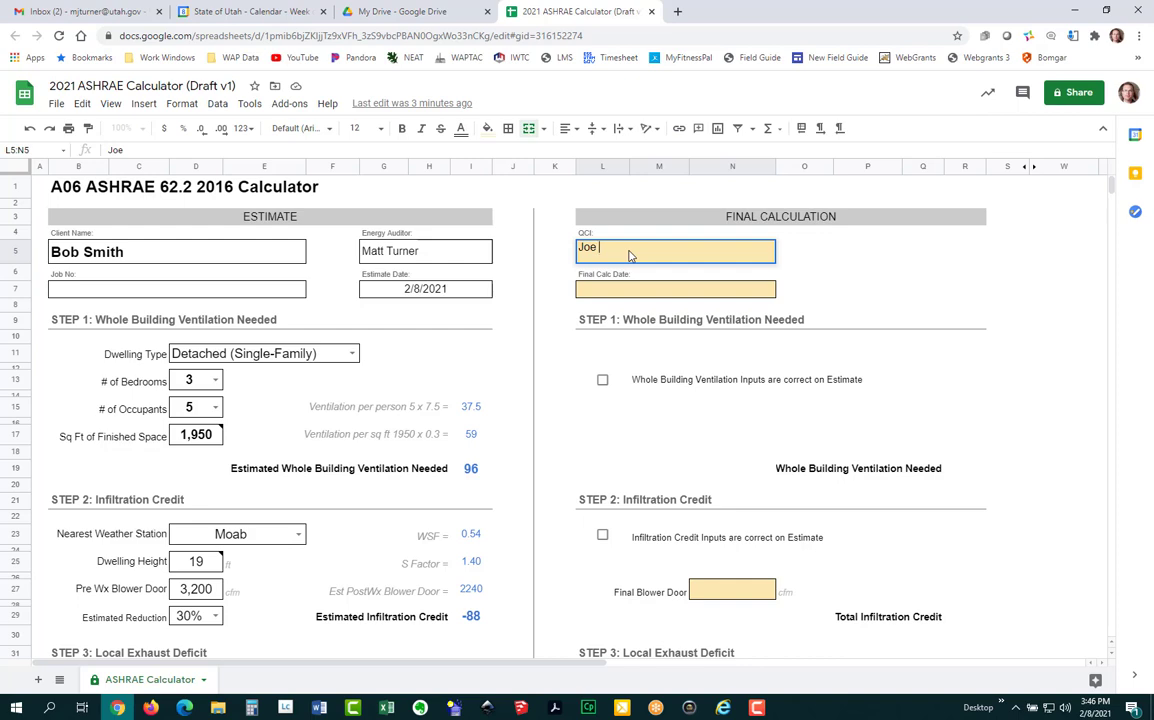
{"action": "left_click", "coordinate": [618, 292]}
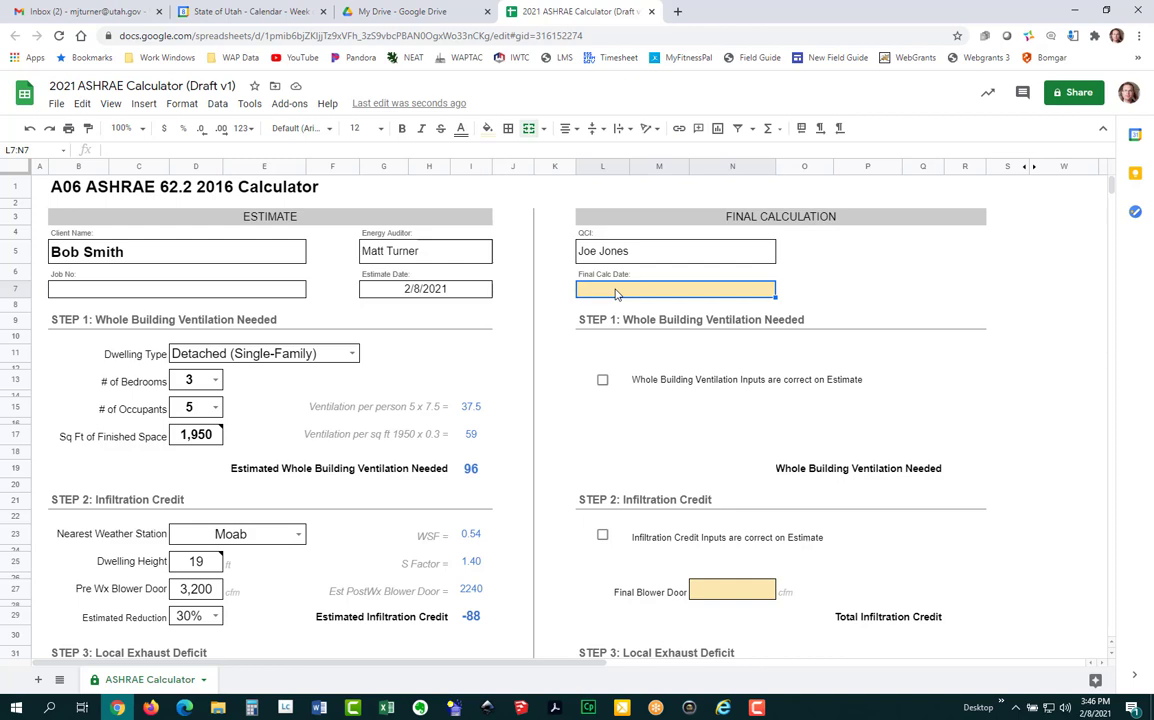
{"action": "type", "text": "4/18/21"}
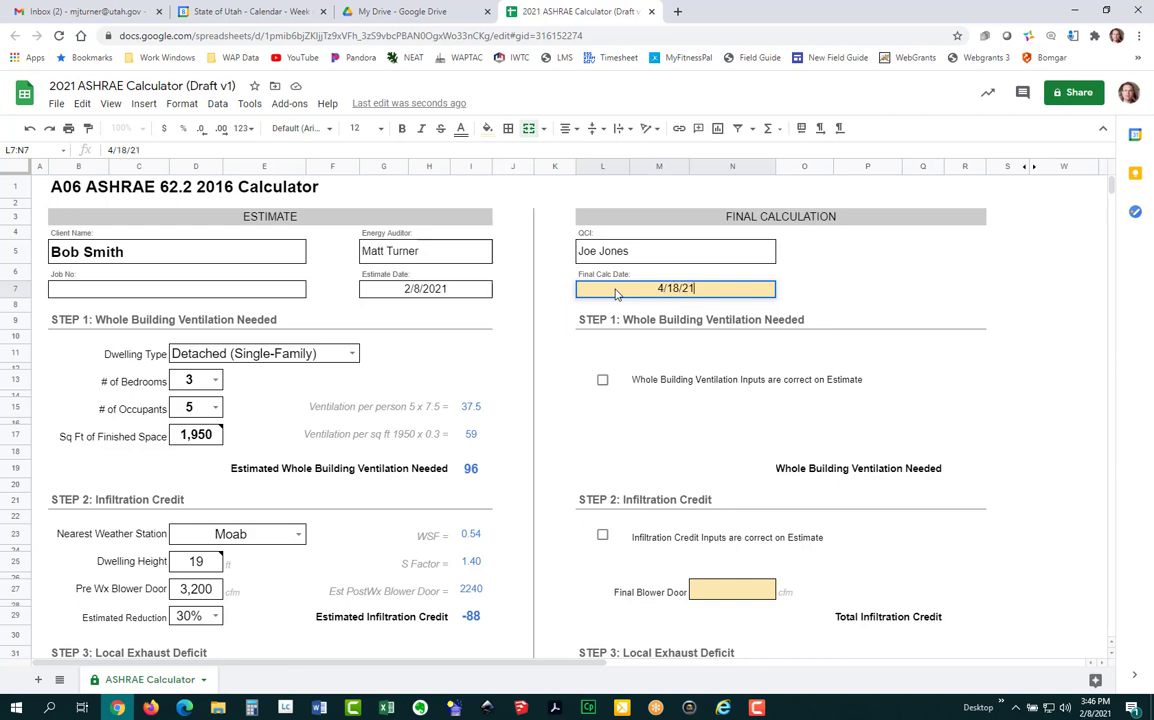
{"action": "left_click", "coordinate": [662, 366]}
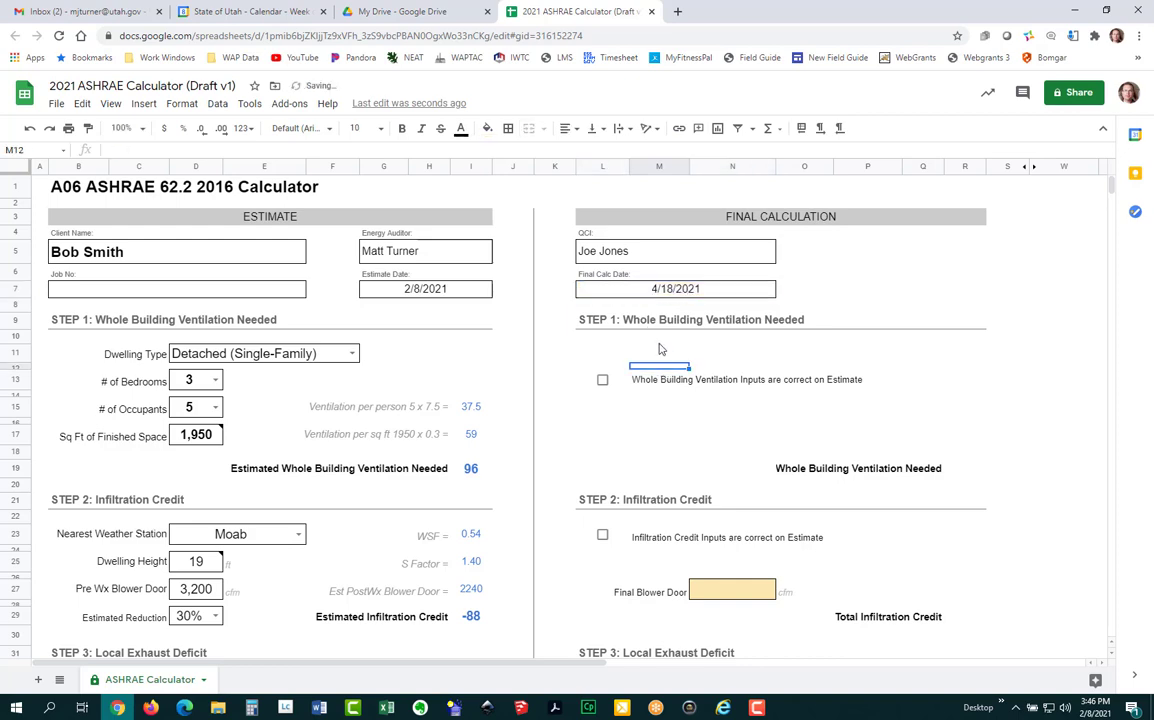
- Set the number of bedrooms to 4 and tick the Whole Building Ventilation Inputs checkbox
{"action": "scroll", "coordinate": [668, 348], "scroll_direction": "down", "scroll_amount": 1}
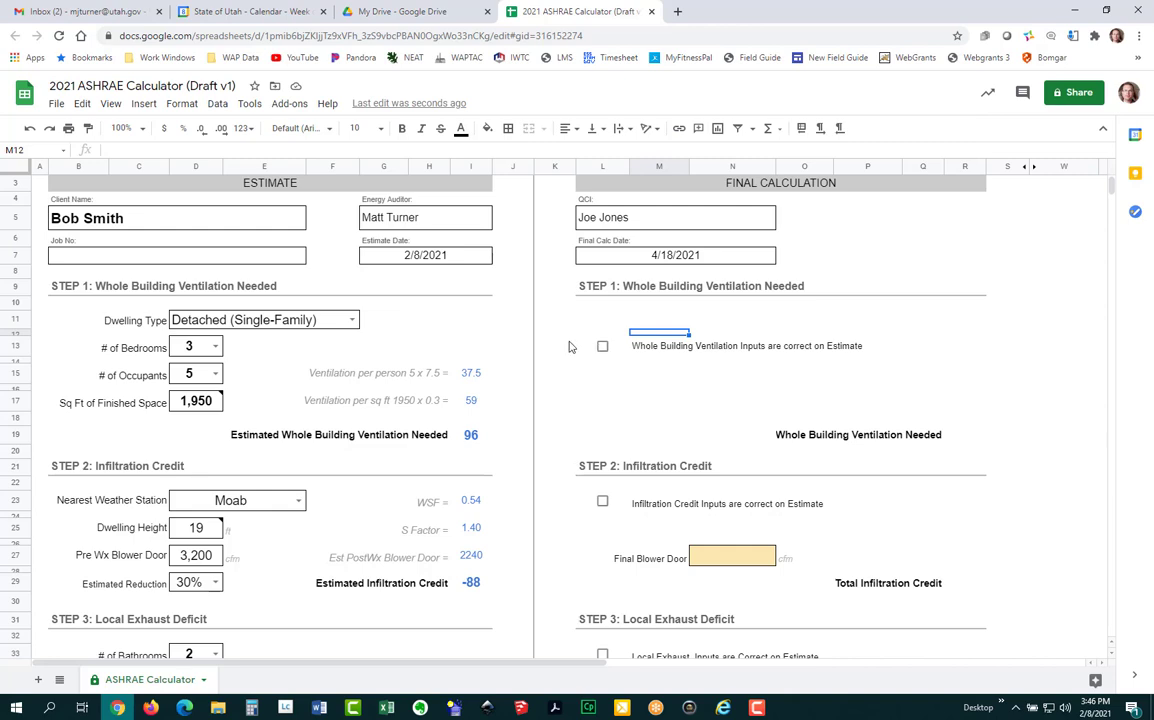
{"action": "left_click", "coordinate": [214, 346]}
{"action": "left_click", "coordinate": [180, 419]}
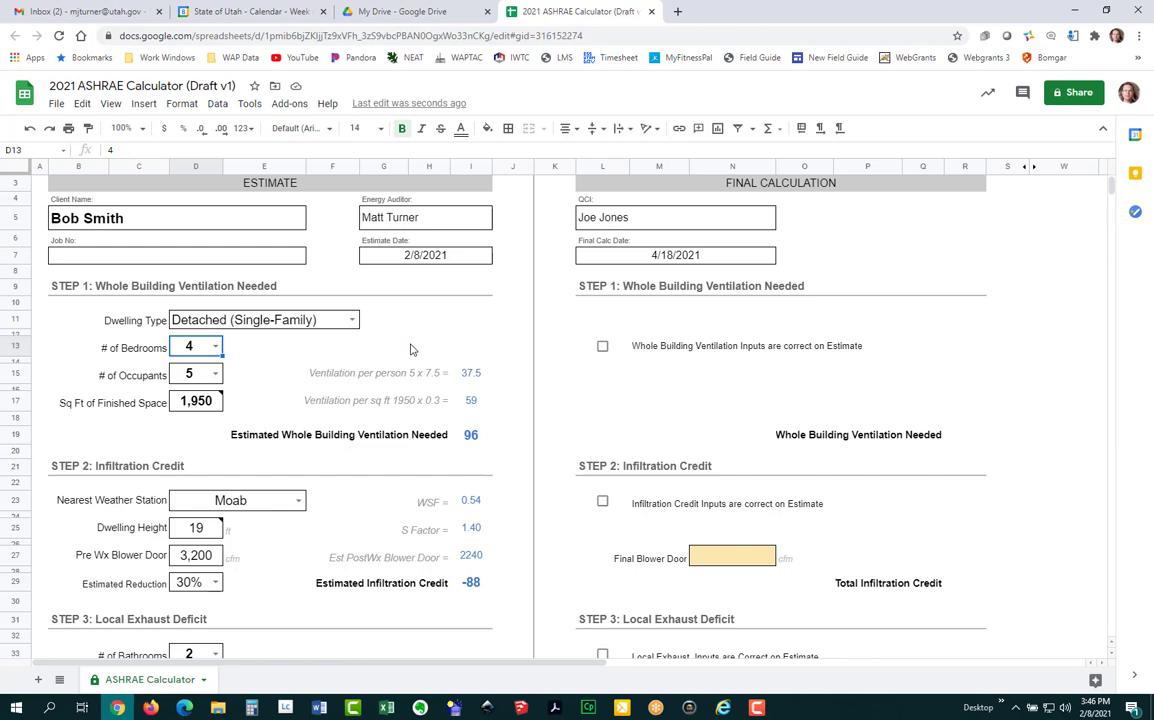
{"action": "mouse_move", "coordinate": [196, 402]}
{"action": "left_click", "coordinate": [603, 347]}
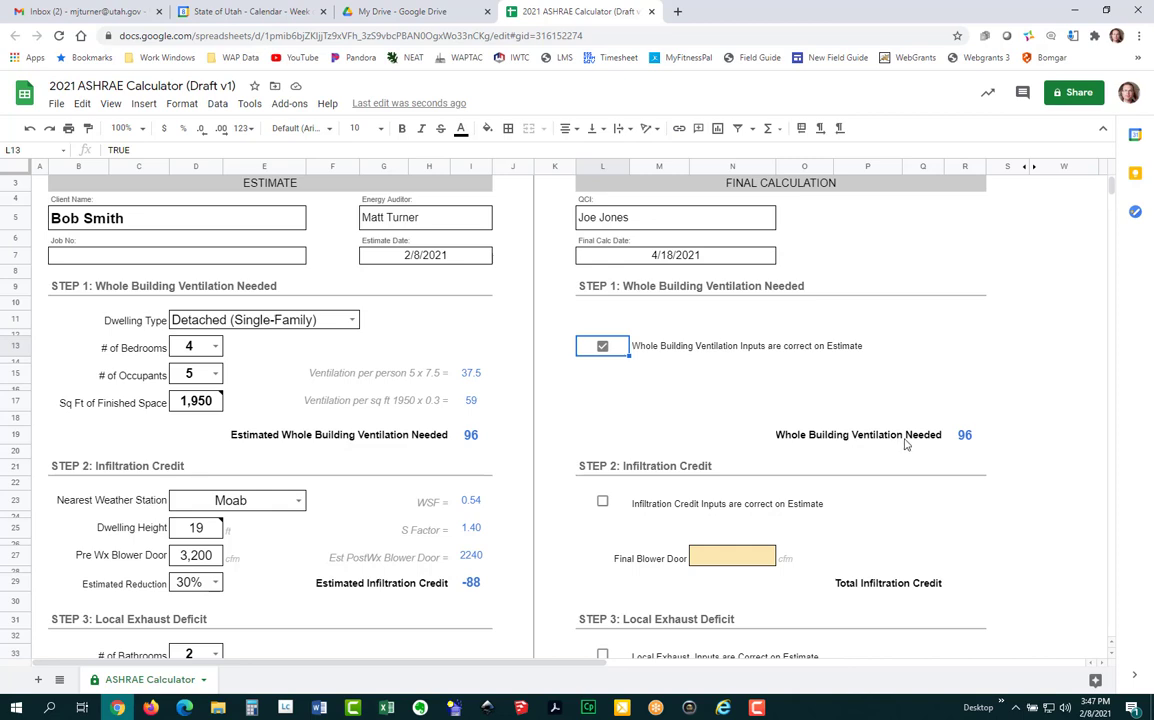
{"action": "scroll", "coordinate": [879, 437], "scroll_direction": "down", "scroll_amount": 3}
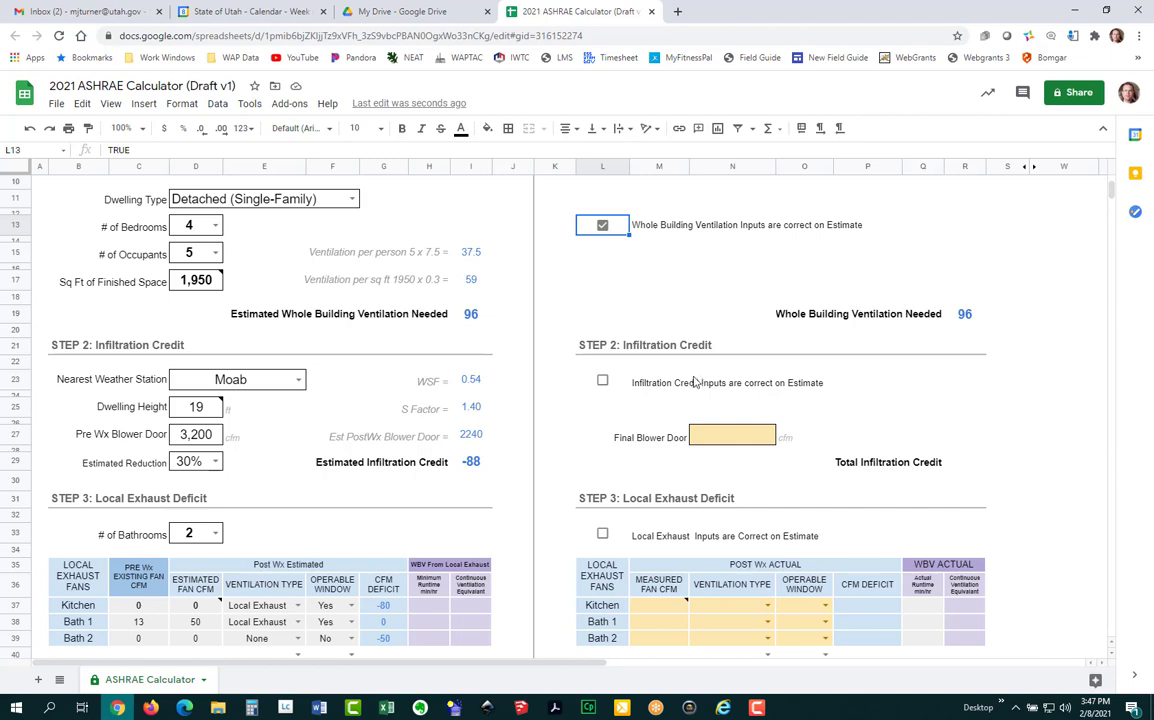
{"action": "scroll", "coordinate": [697, 382], "scroll_direction": "down", "scroll_amount": 1}
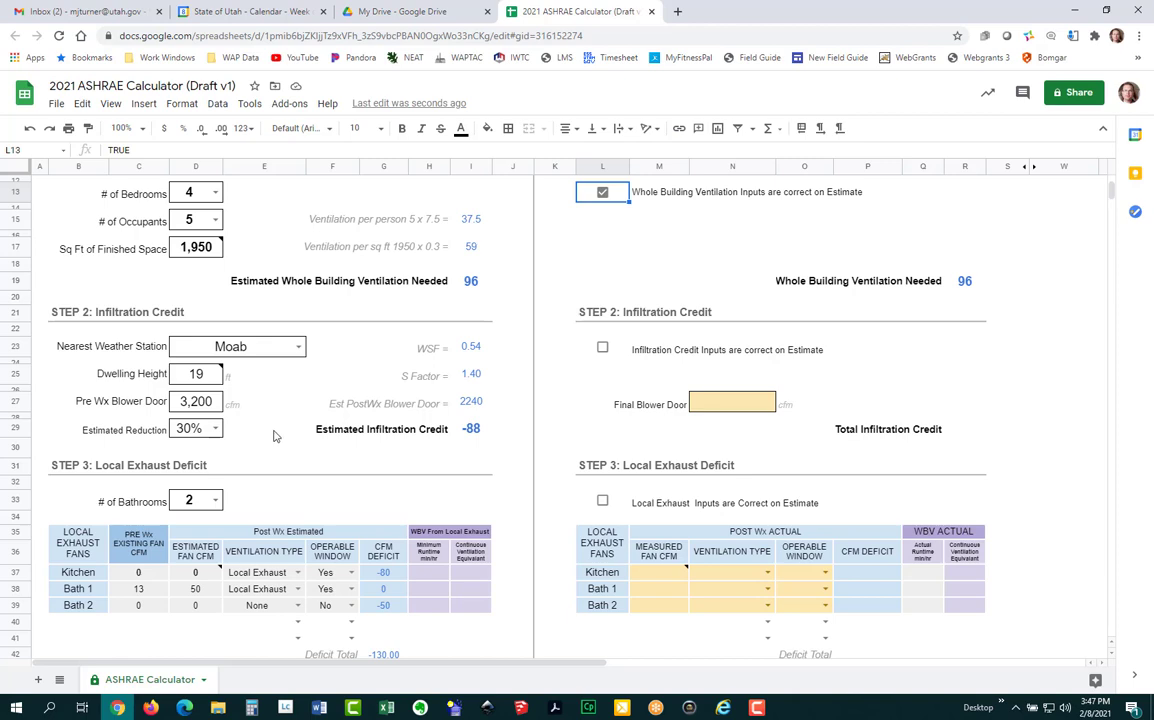
- Tick the 'Infiltration Credit Inputs are correct on Estimate' checkbox
{"action": "left_click", "coordinate": [603, 349]}
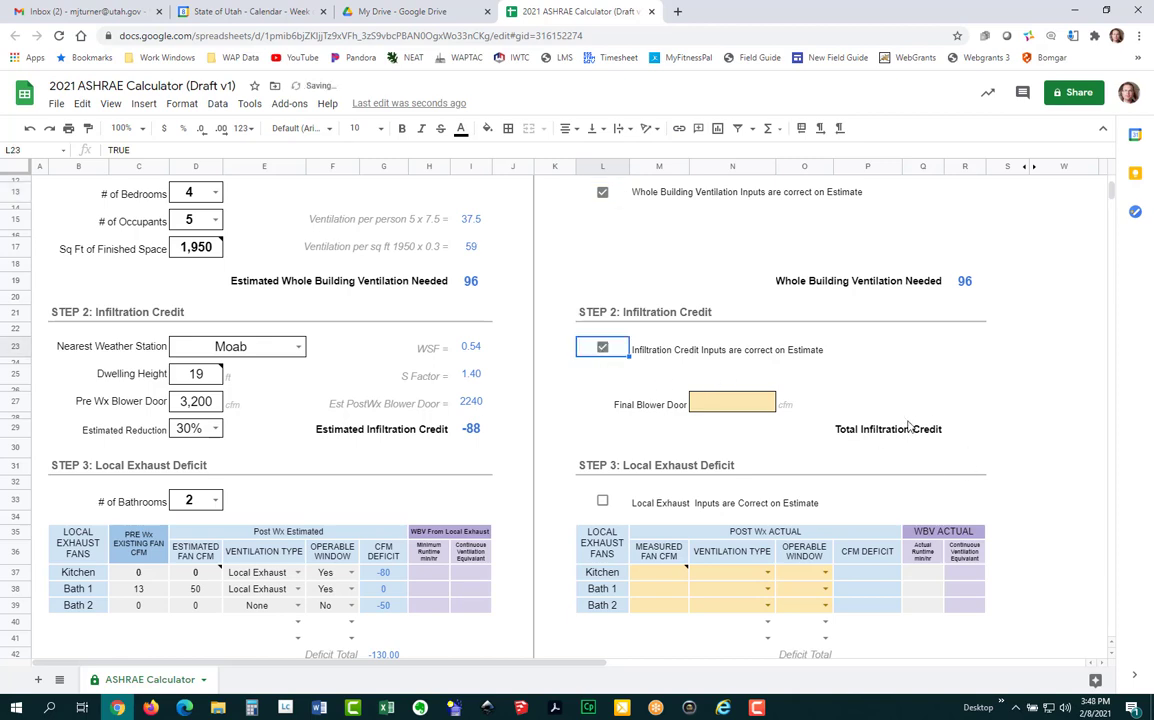
- Enter 1,965 cfm as the Final Blower Door reading
{"action": "left_click", "coordinate": [716, 408]}
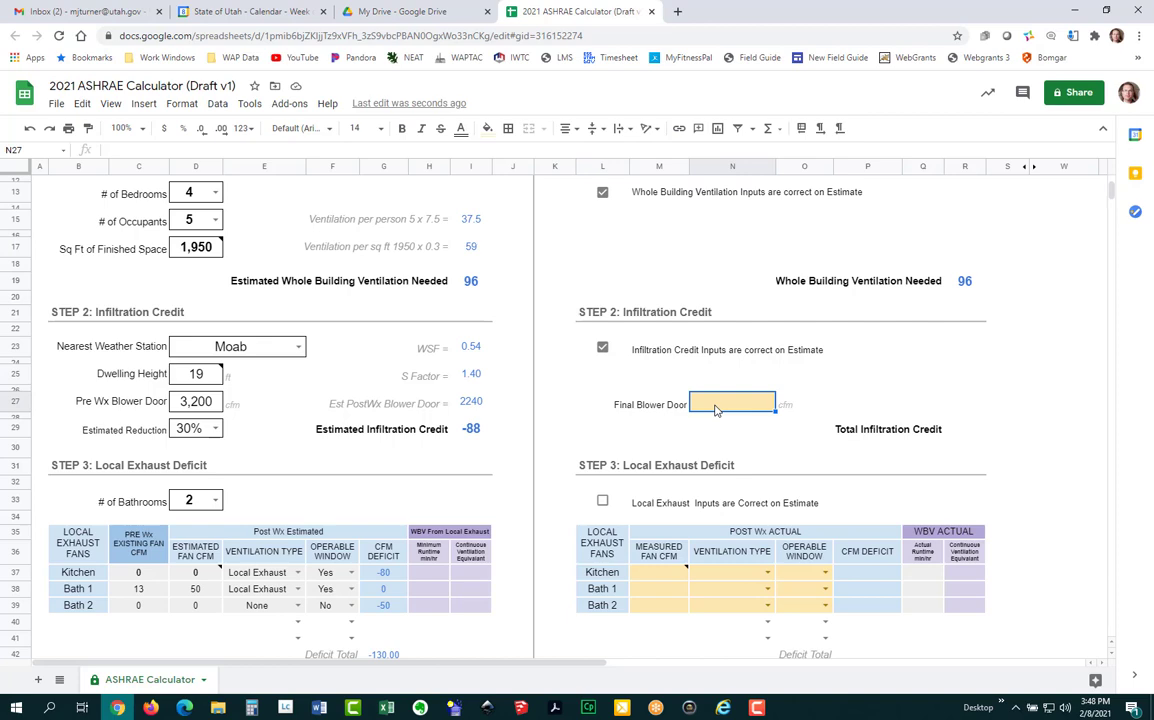
{"action": "type", "text": "1,965"}
{"action": "key", "text": "Return"}
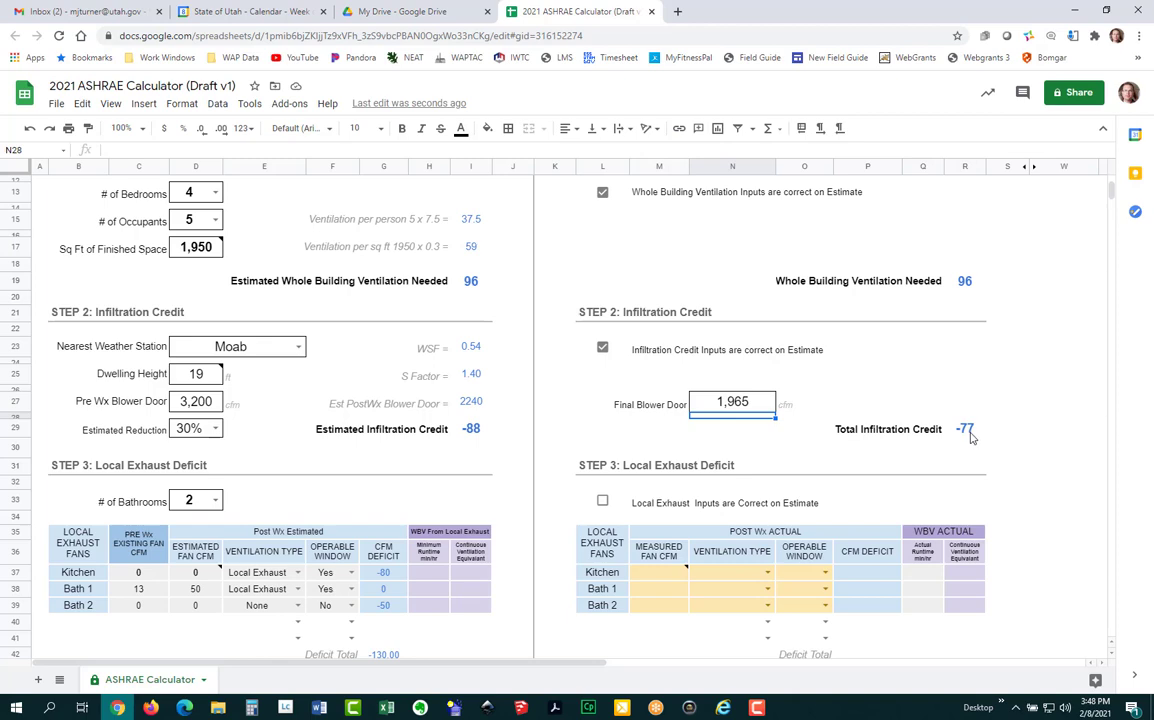
{"action": "scroll", "coordinate": [970, 436], "scroll_direction": "down", "scroll_amount": 3}
{"action": "scroll", "coordinate": [970, 436], "scroll_direction": "down", "scroll_amount": 1}
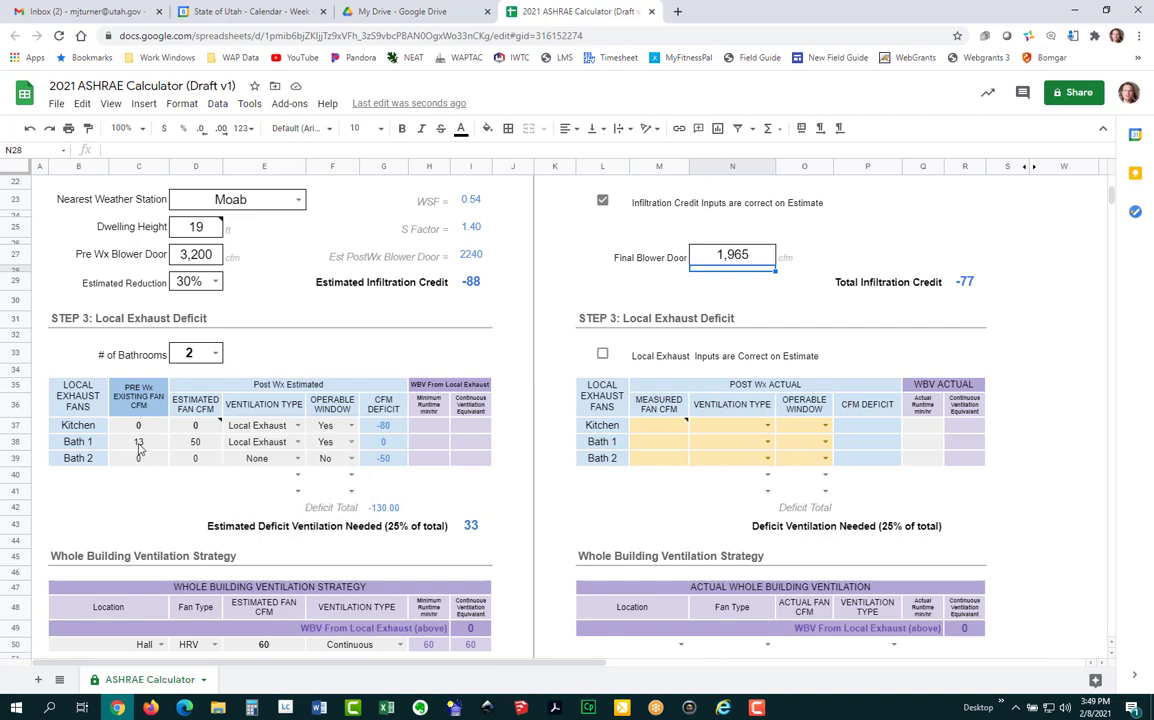
{"action": "mouse_move", "coordinate": [205, 425]}
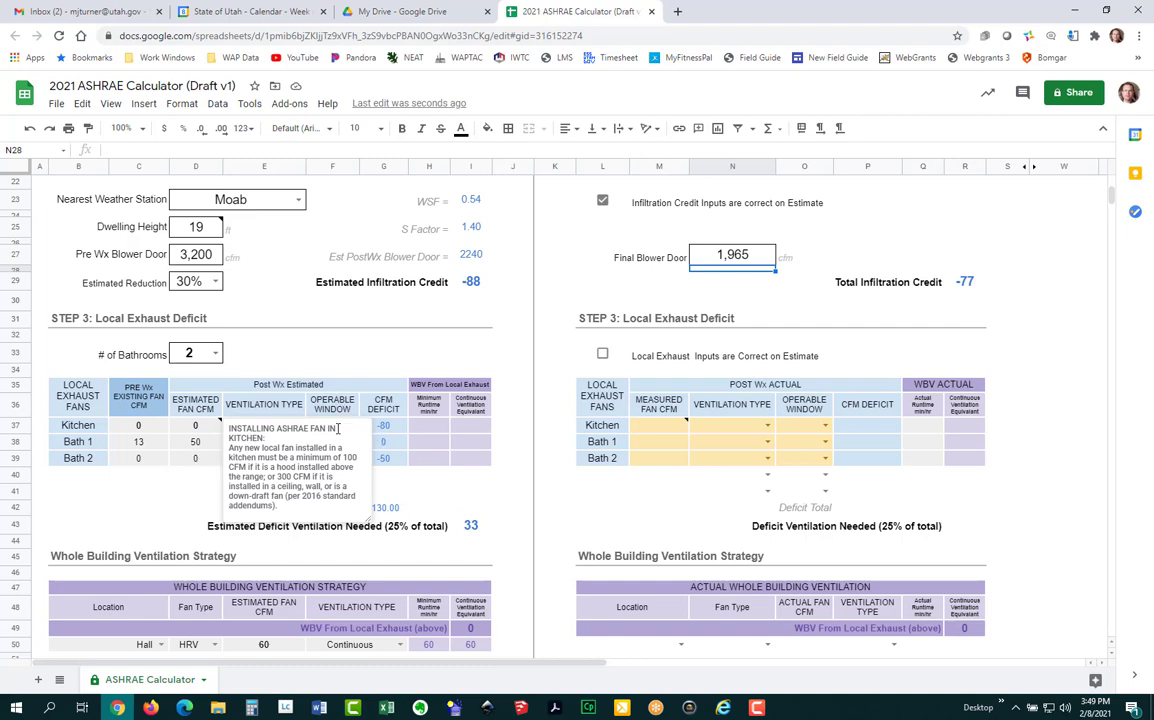
{"action": "left_click", "coordinate": [310, 384]}
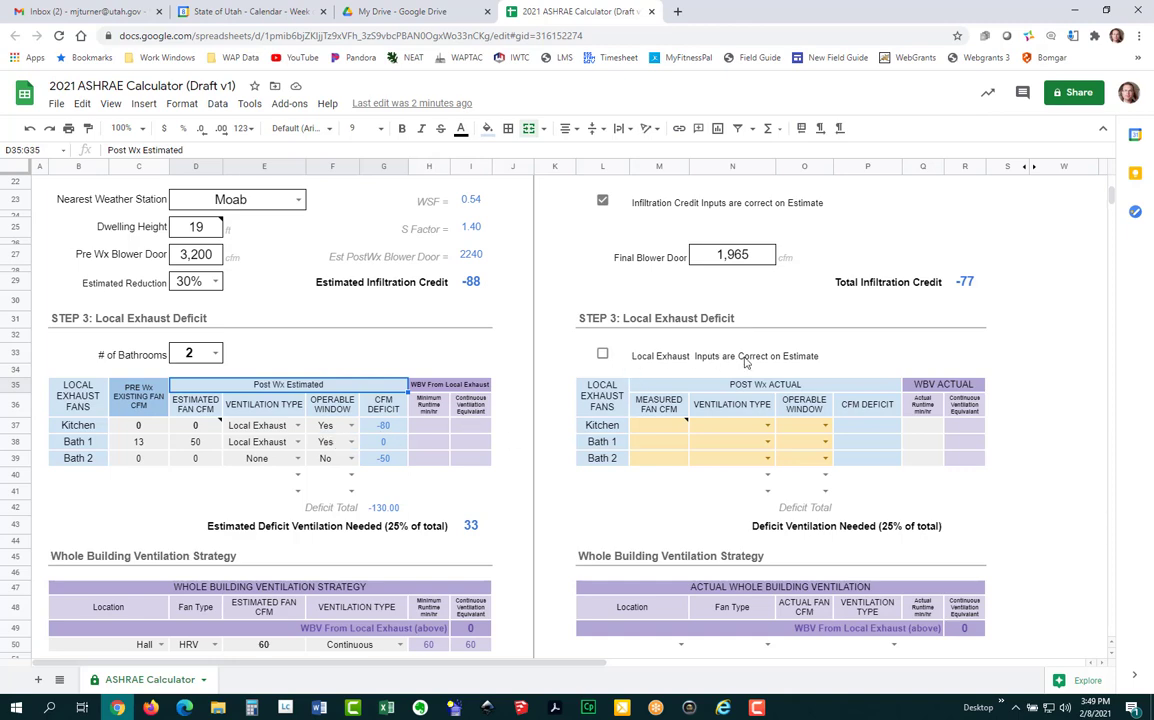
- Tick the 'Local Exhaust Inputs are Correct on Estimate' checkbox
{"action": "left_click", "coordinate": [602, 354]}
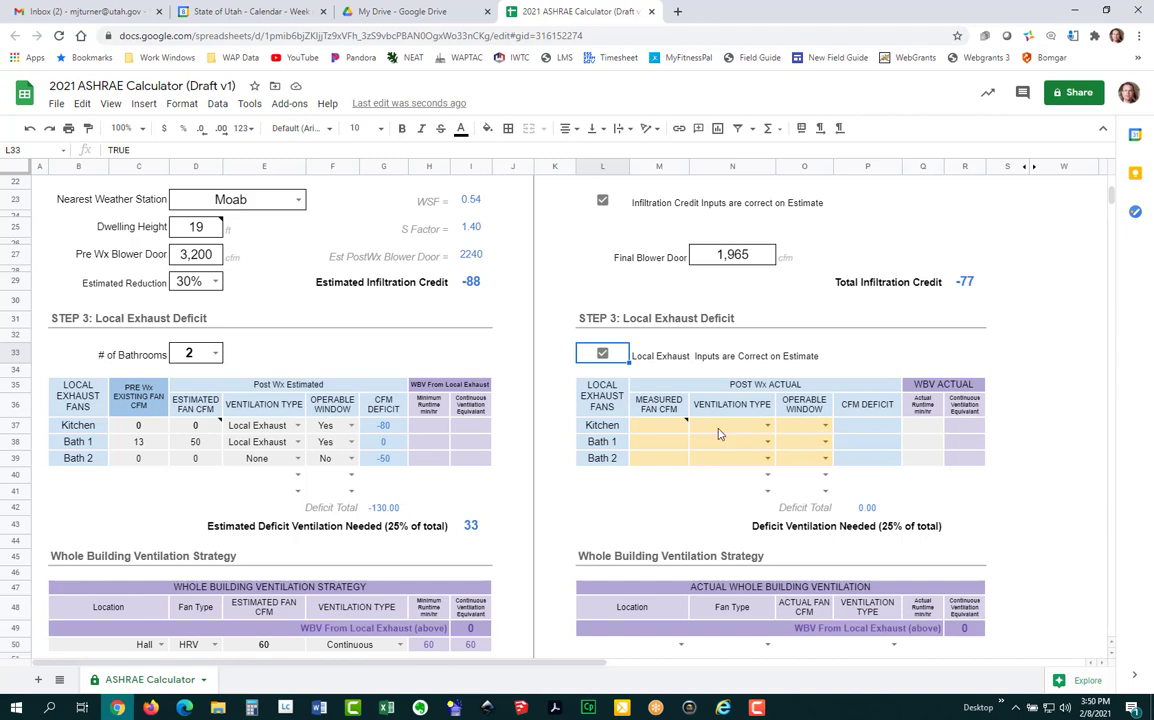
{"action": "mouse_move", "coordinate": [655, 431]}
- Set the actual Kitchen row to 0 measured CFM, Local Exhaust, operable window Yes
{"action": "mouse_move", "coordinate": [187, 437]}
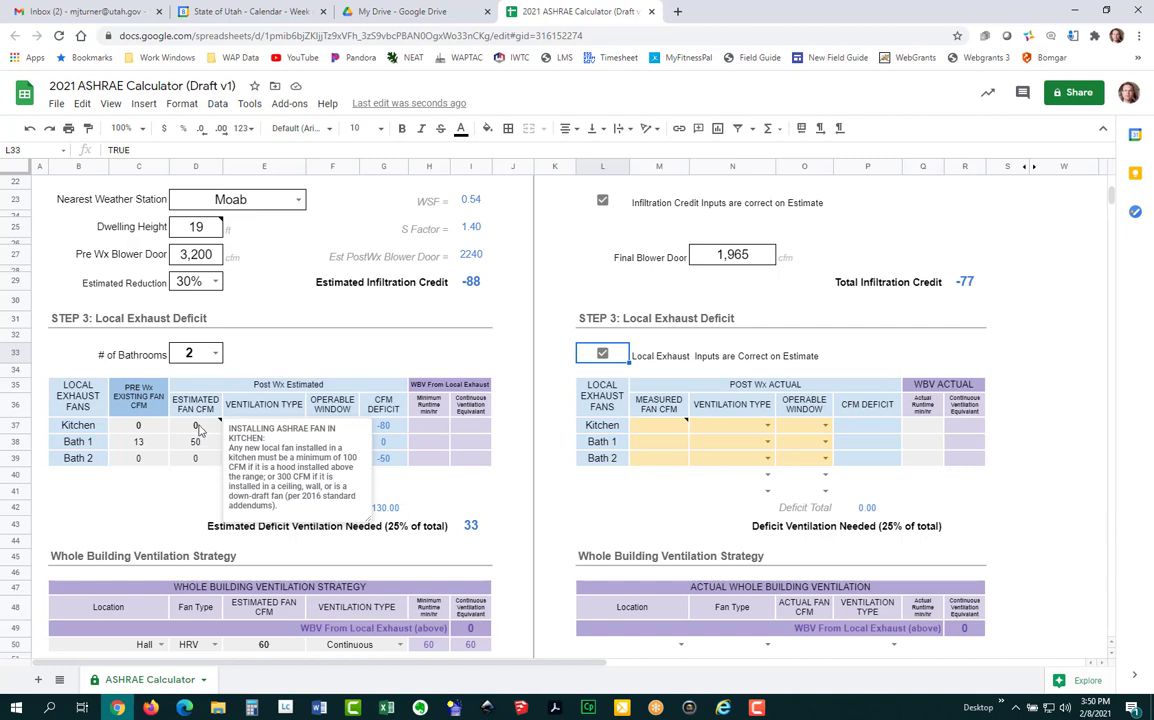
{"action": "left_click", "coordinate": [657, 428]}
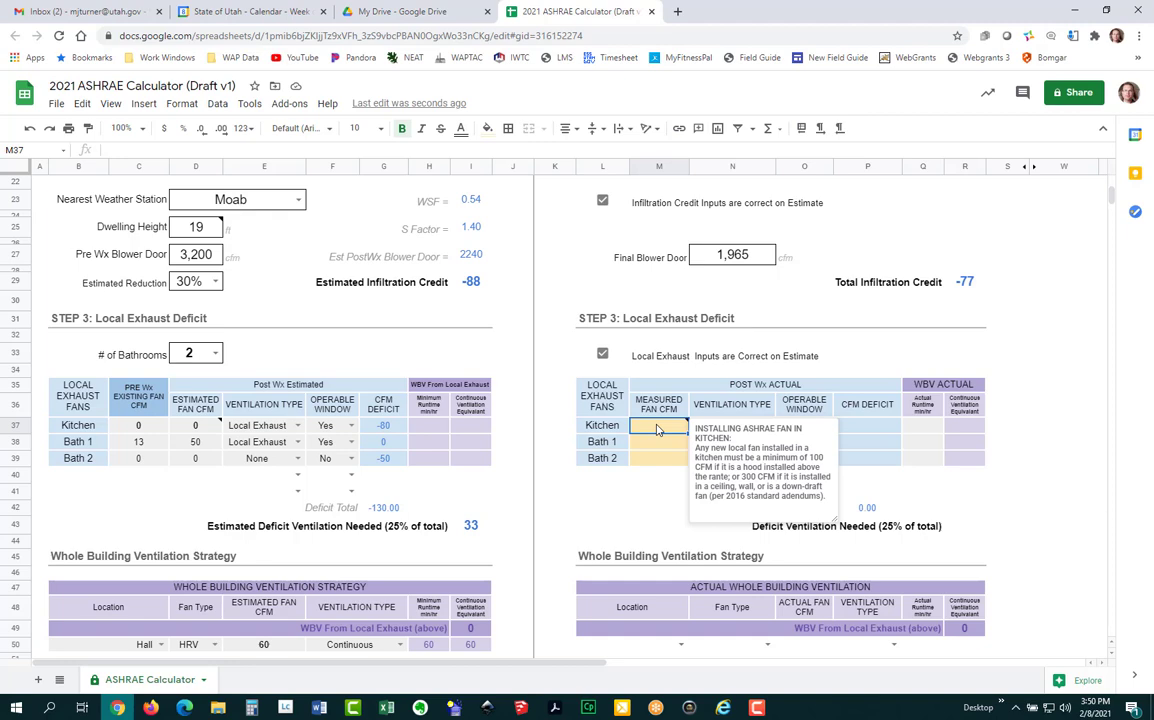
{"action": "type", "text": "0"}
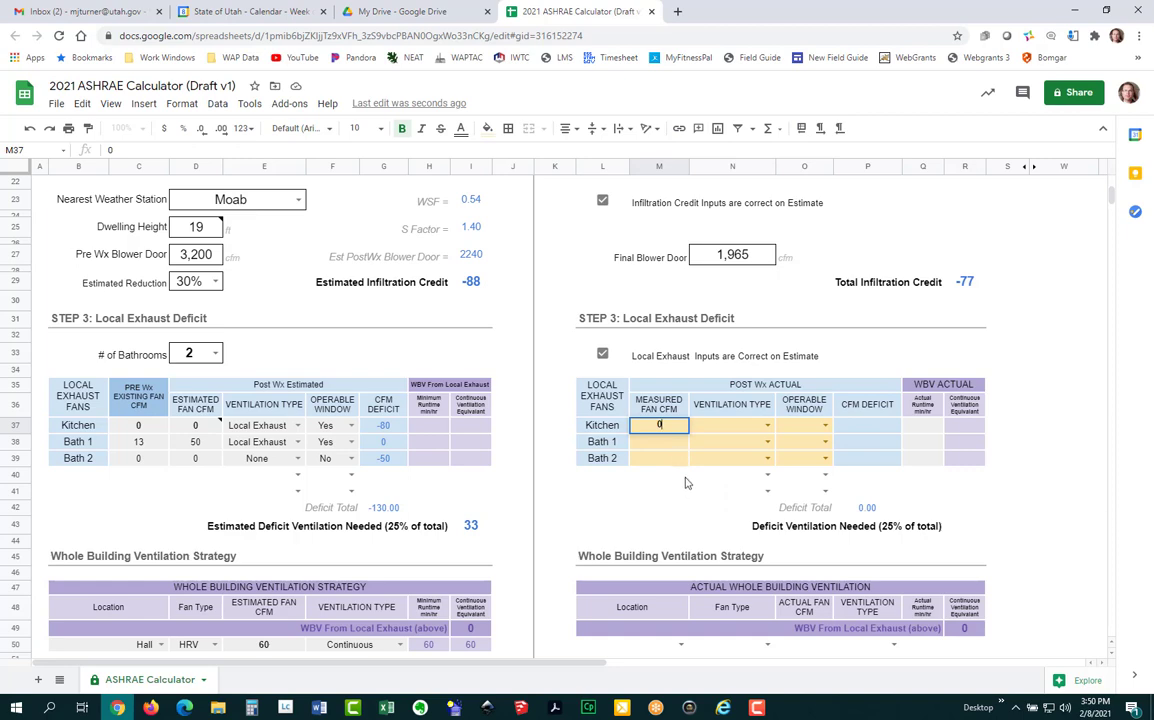
{"action": "left_click", "coordinate": [768, 426]}
{"action": "left_click", "coordinate": [722, 443]}
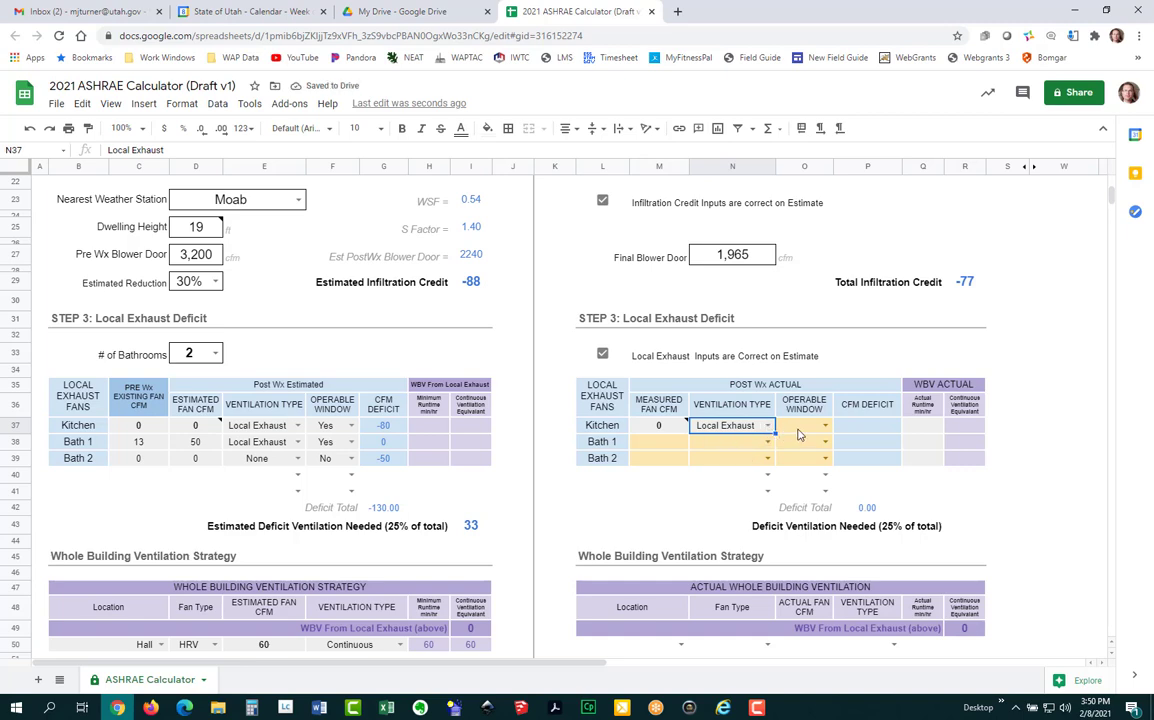
{"action": "left_click", "coordinate": [825, 427]}
{"action": "left_click", "coordinate": [808, 446]}
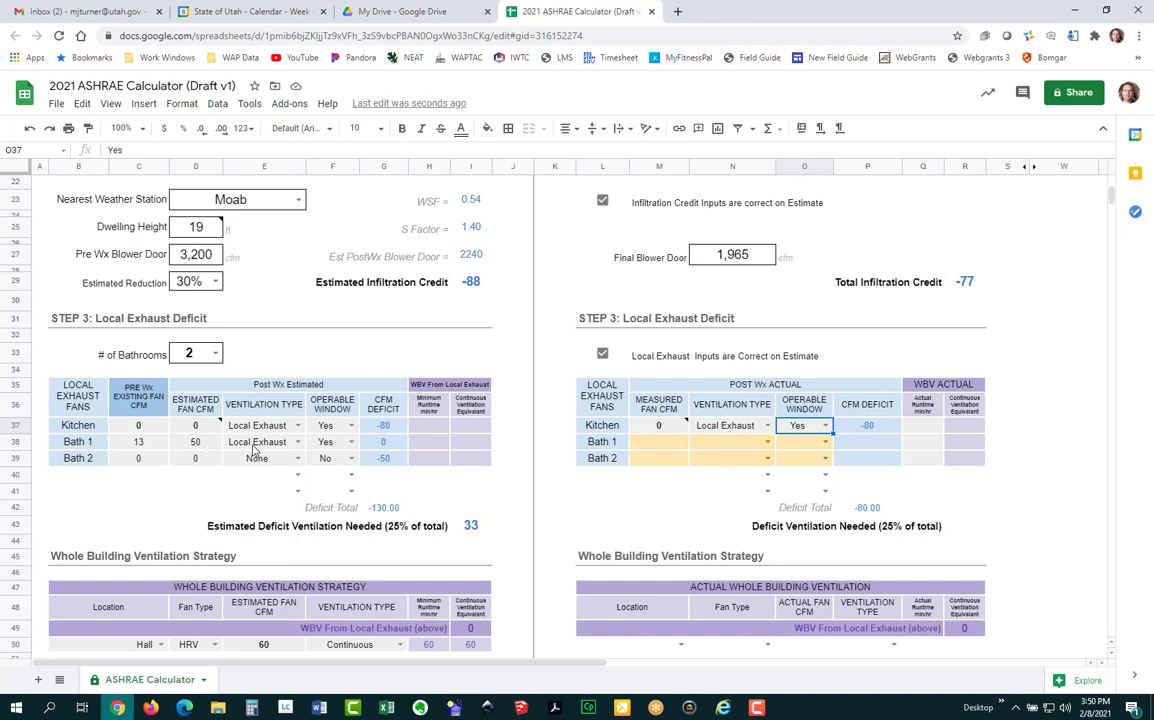
{"action": "left_click", "coordinate": [660, 445]}
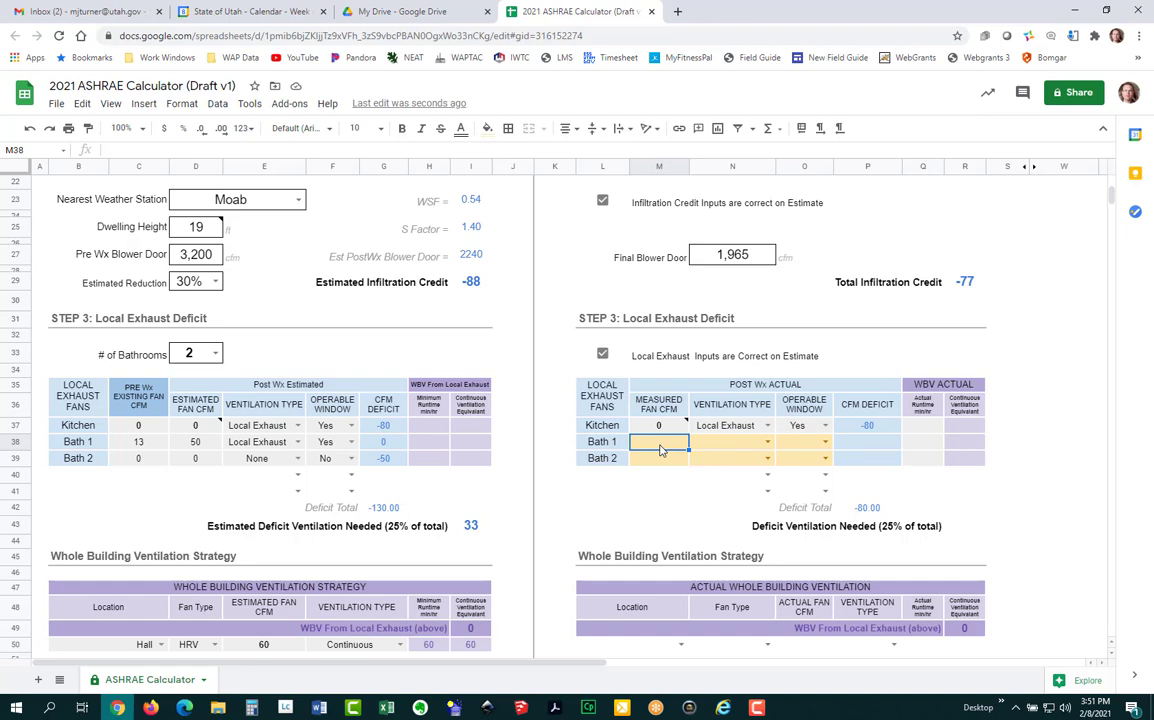
- Enter Bath 1's actual row as 56 CFM, Local Exhaust, with operable window Yes
{"action": "type", "text": "56"}
{"action": "left_click", "coordinate": [767, 442]}
{"action": "left_click", "coordinate": [775, 463]}
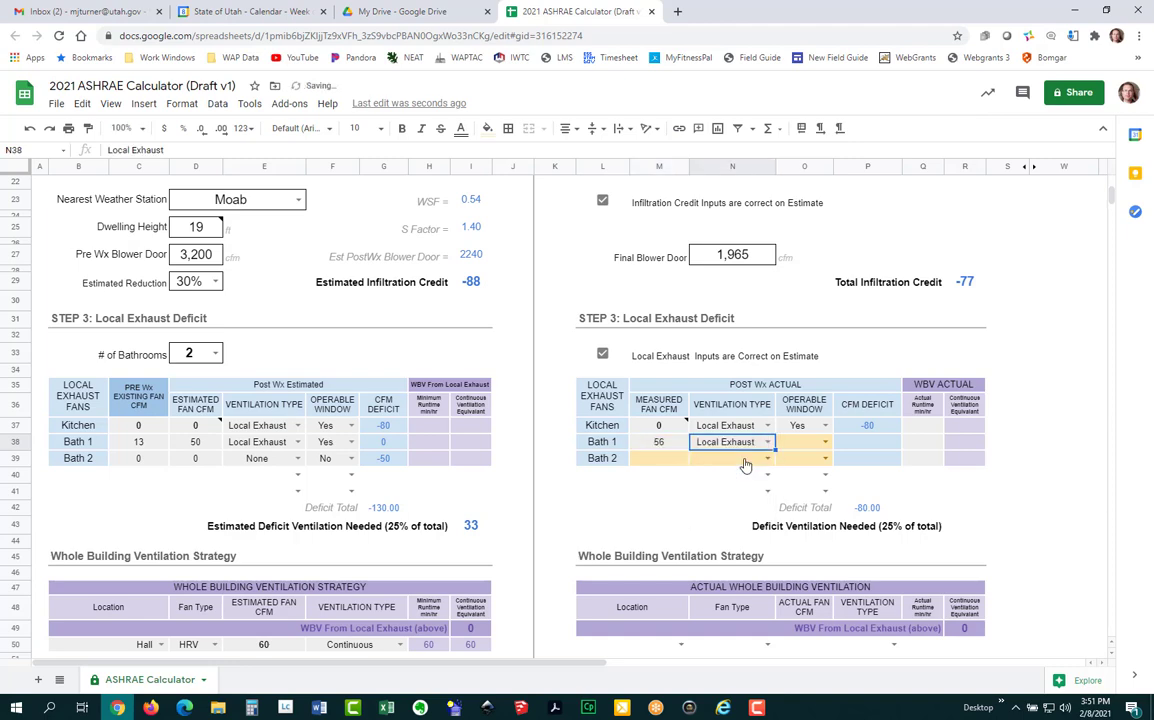
{"action": "left_click", "coordinate": [825, 443]}
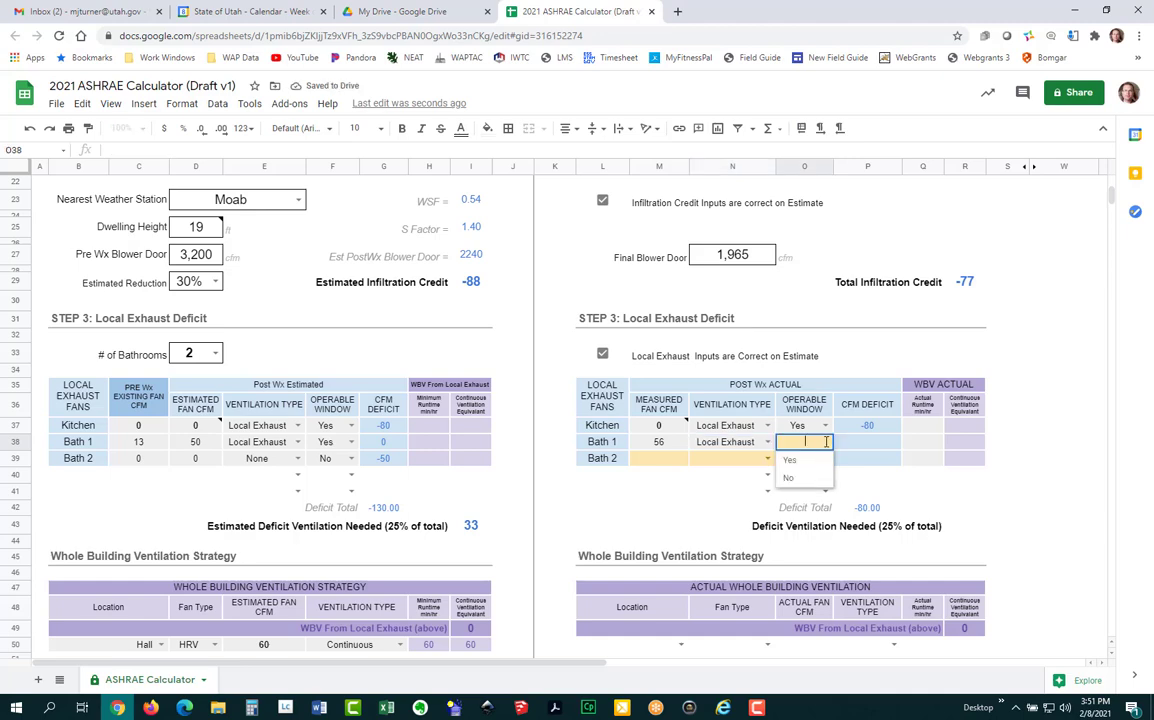
{"action": "left_click", "coordinate": [798, 478]}
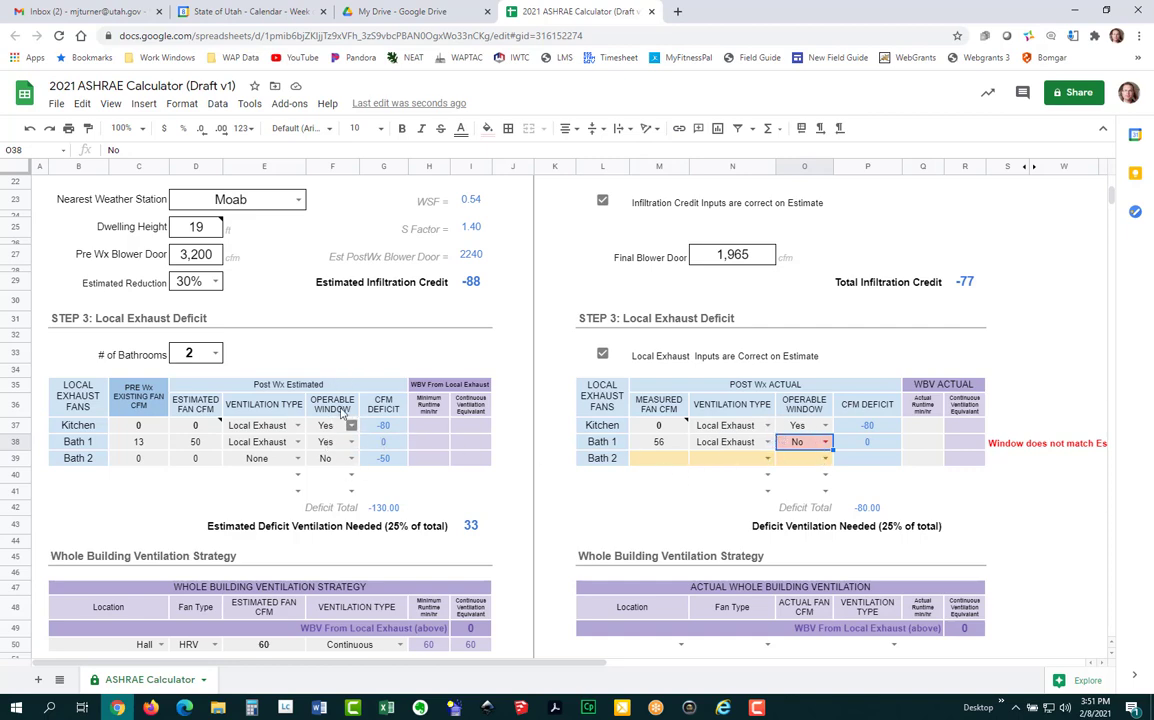
{"action": "left_click", "coordinate": [826, 442]}
{"action": "left_click", "coordinate": [795, 472]}
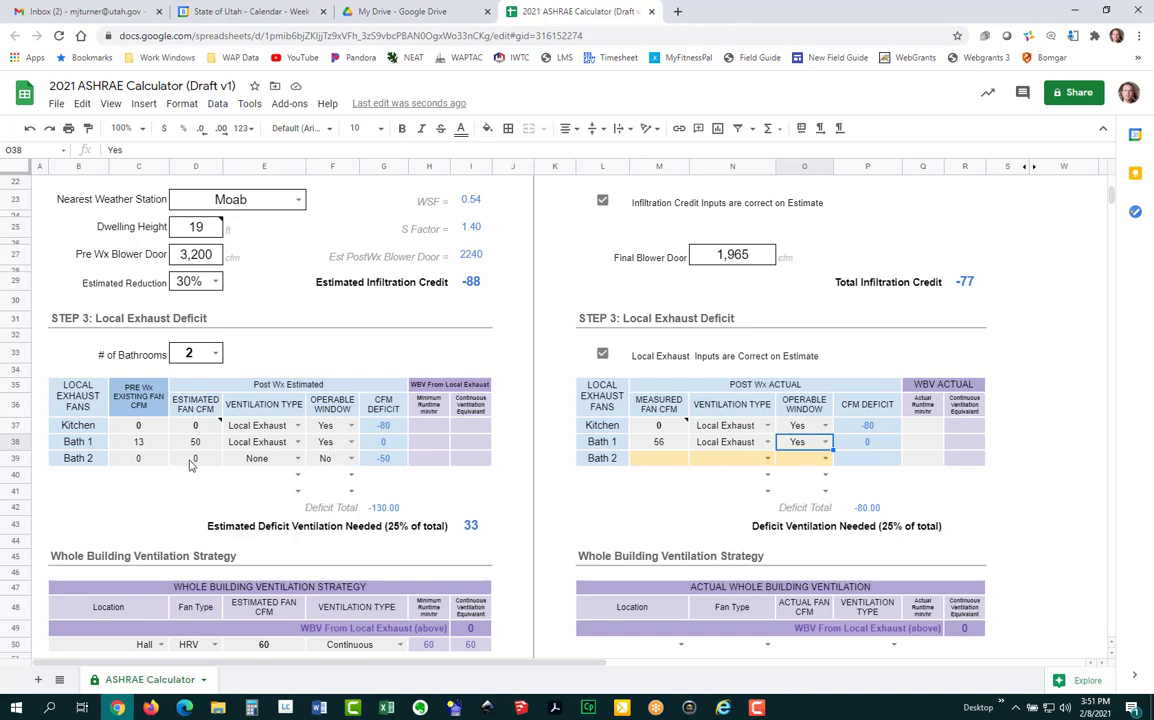
{"action": "left_click", "coordinate": [660, 462]}
- Set Bath 2's actual row to 0 CFM, ventilation type None, operable window No
{"action": "type", "text": "0"}
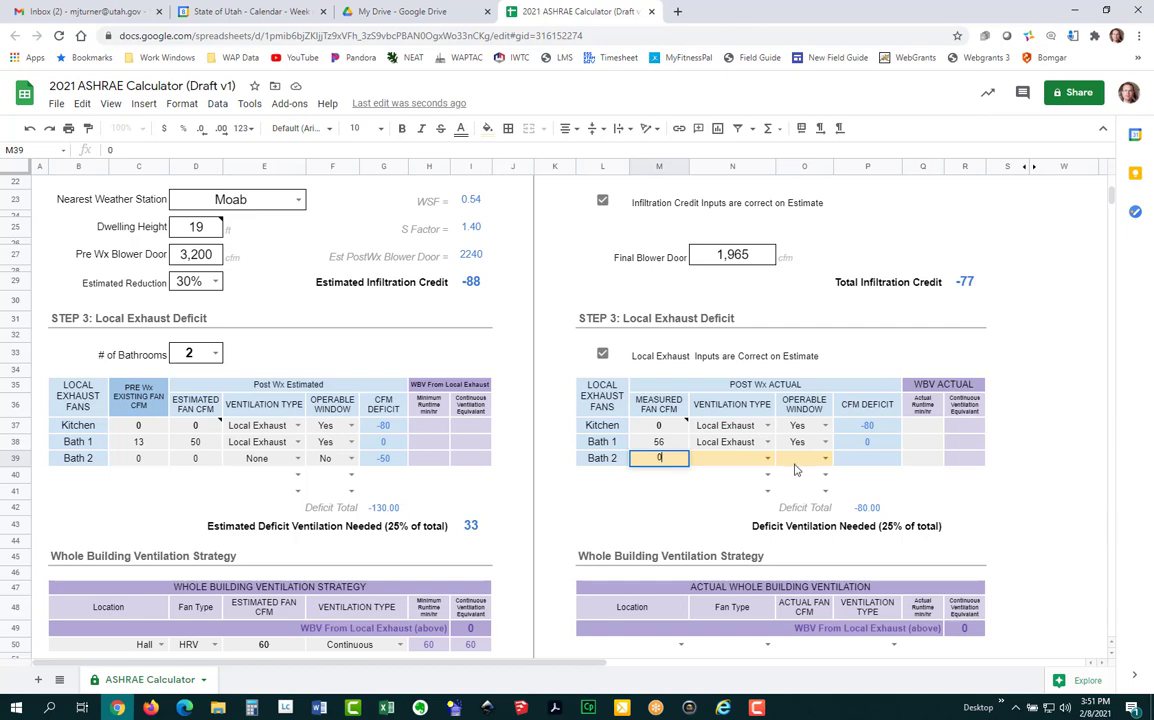
{"action": "left_click", "coordinate": [768, 459]}
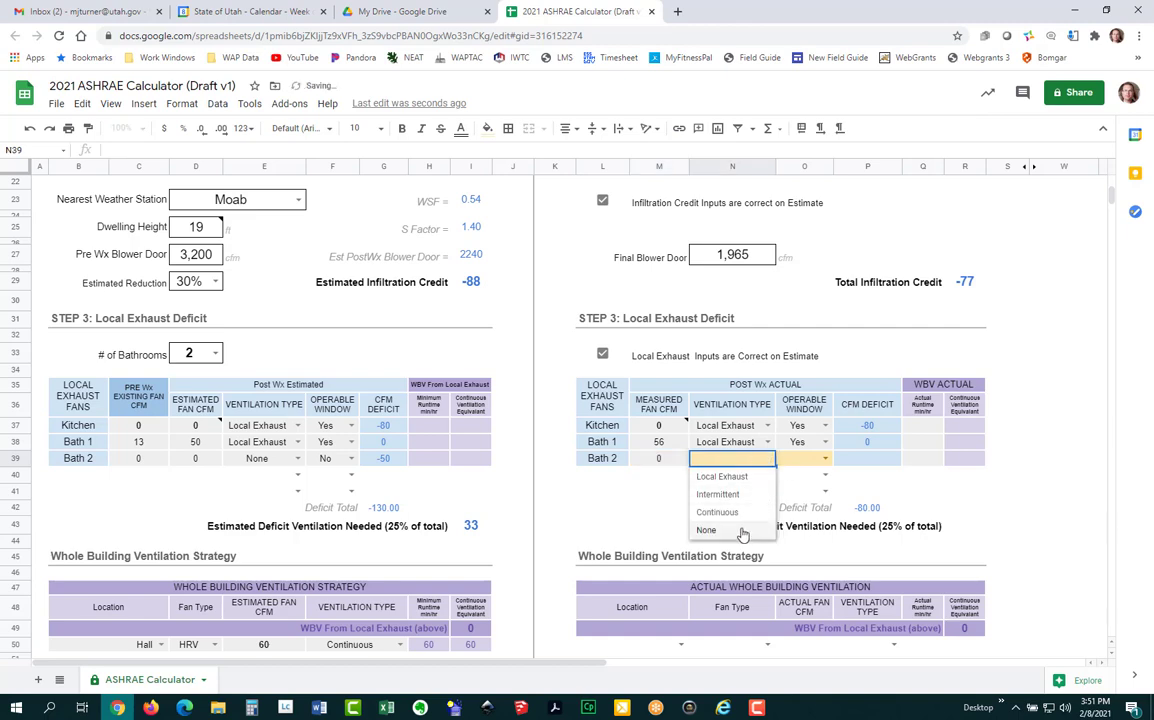
{"action": "left_click", "coordinate": [708, 530]}
{"action": "left_click", "coordinate": [825, 458]}
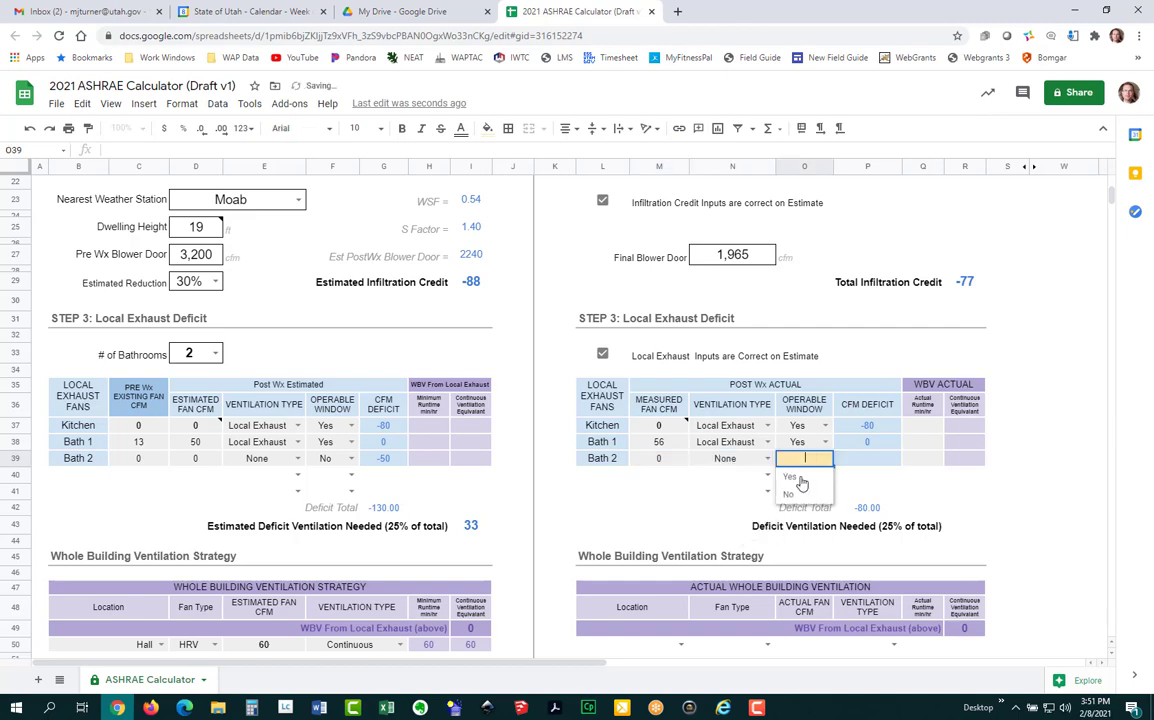
{"action": "left_click", "coordinate": [806, 495]}
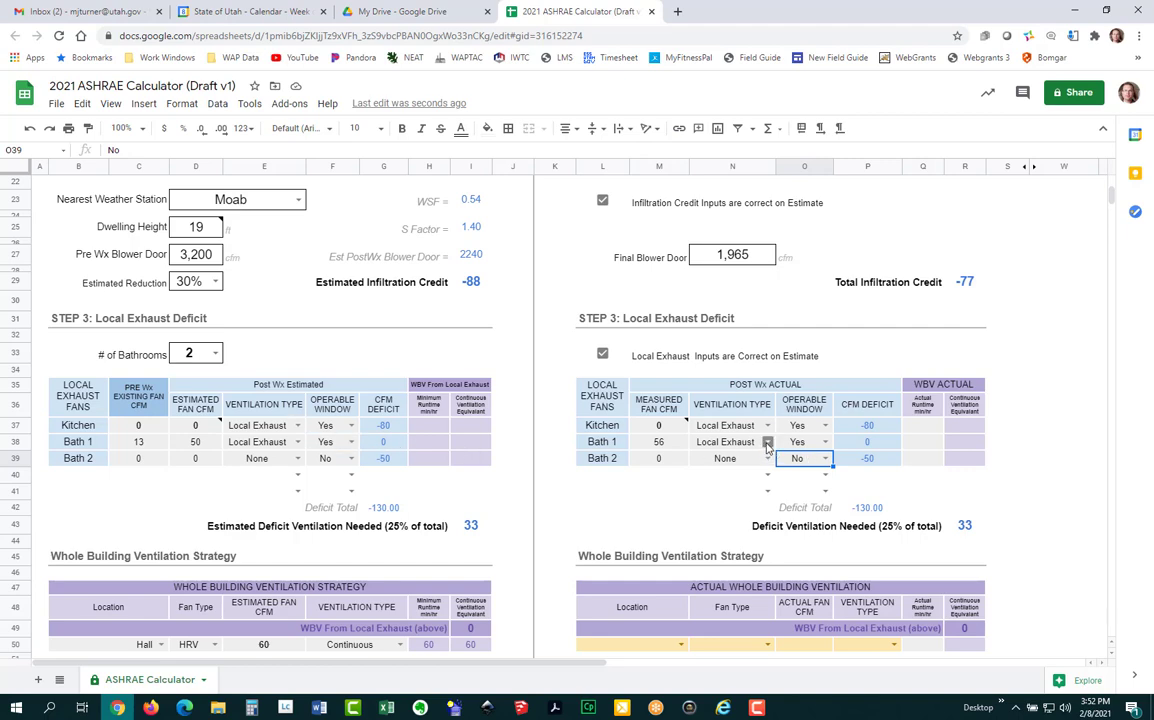
- Set Bath 1's ventilation type to Intermittent and delete its 30 runtime in Q38
{"action": "left_click", "coordinate": [767, 443]}
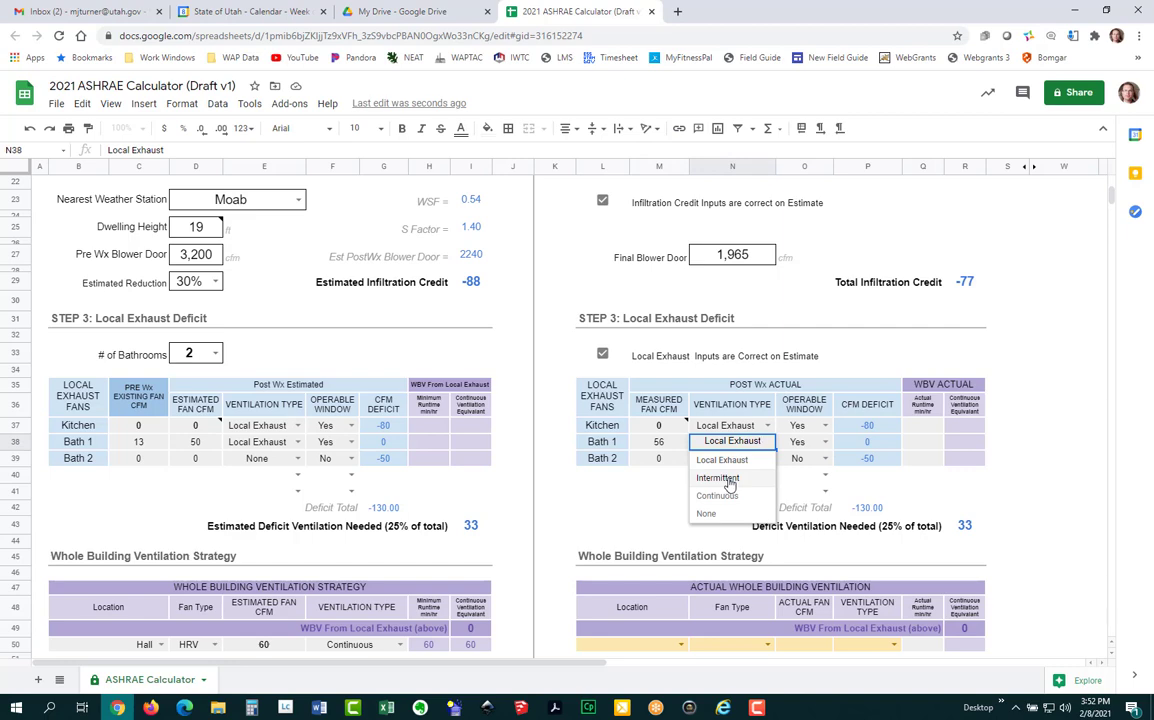
{"action": "left_click", "coordinate": [729, 479]}
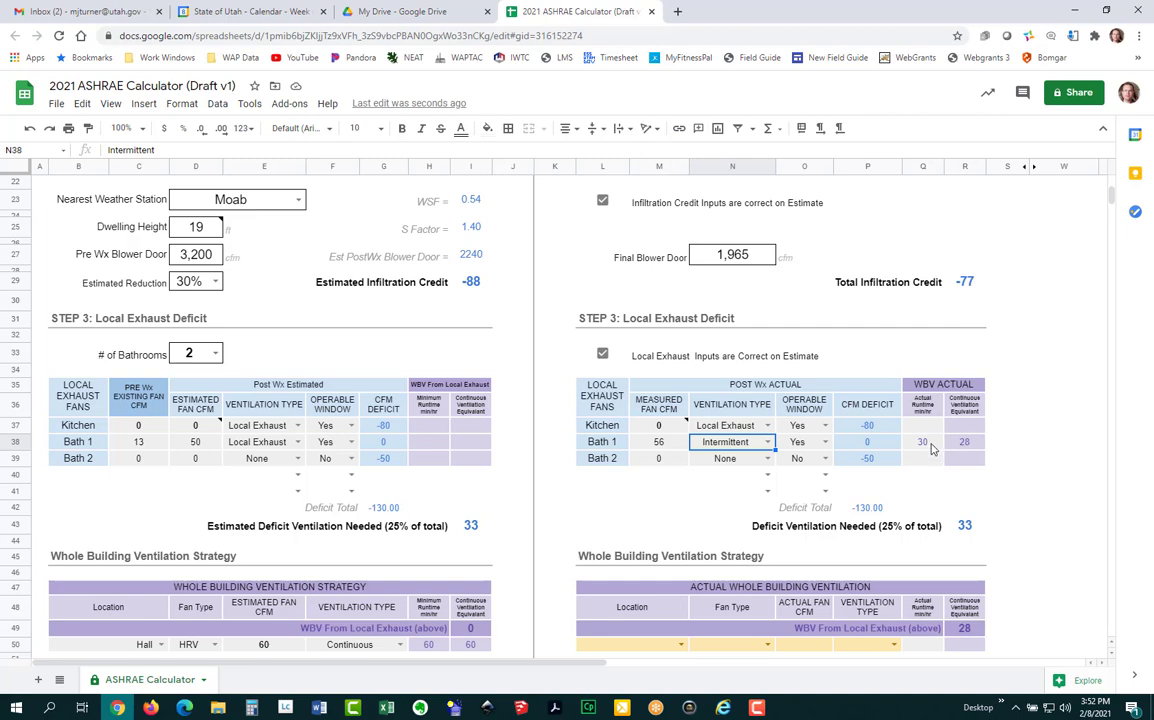
{"action": "left_click", "coordinate": [929, 446]}
{"action": "key", "text": "Delete"}
{"action": "key", "text": "Down"}
{"action": "key", "text": "Down"}
{"action": "key", "text": "Down"}
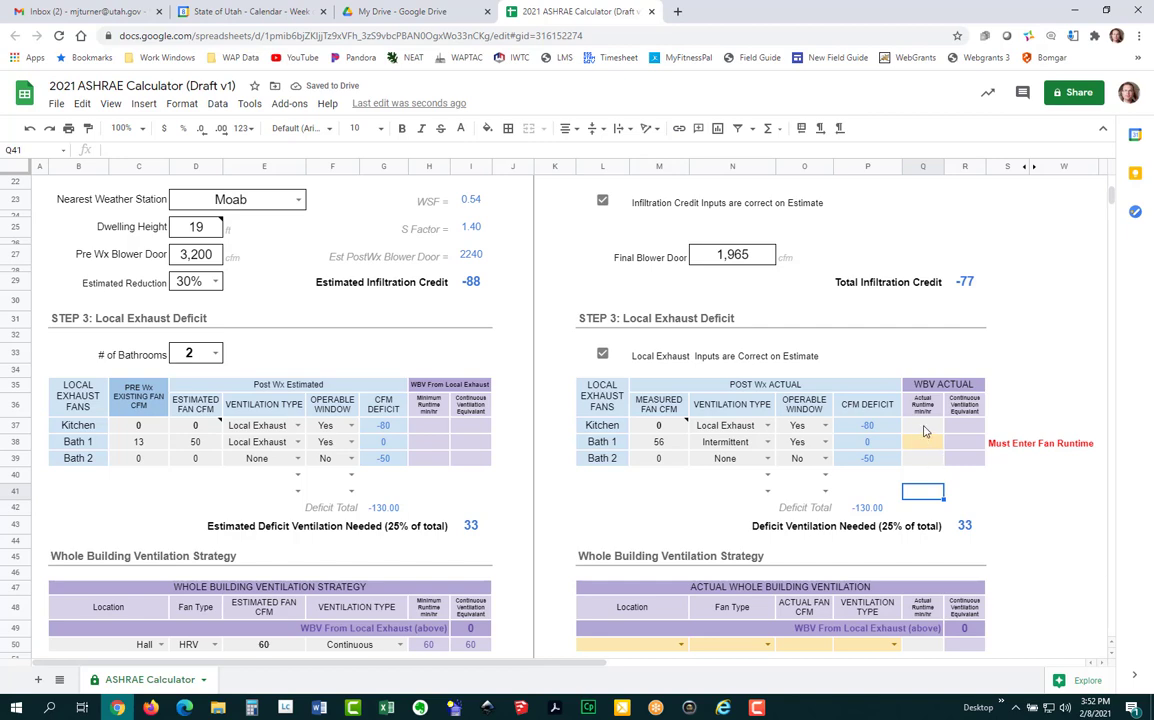
- Delete the leftover 30 runtimes in Q37 and Q39
{"action": "left_click", "coordinate": [925, 431]}
{"action": "key", "text": "Delete"}
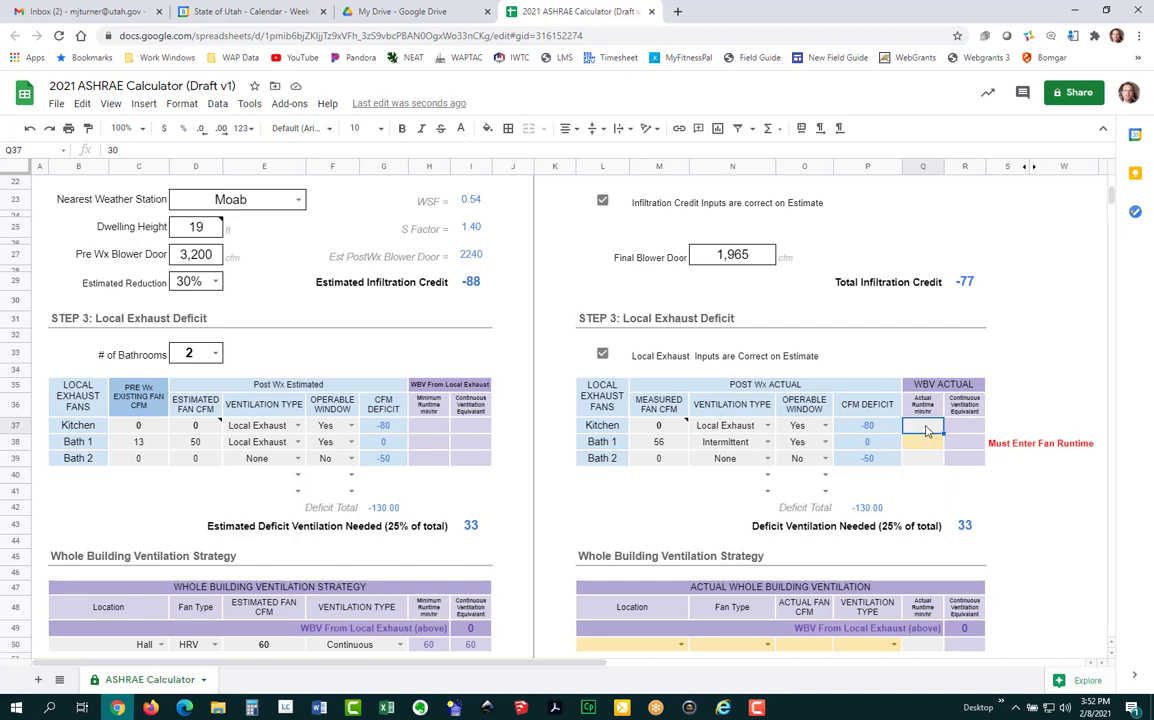
{"action": "left_click", "coordinate": [934, 452]}
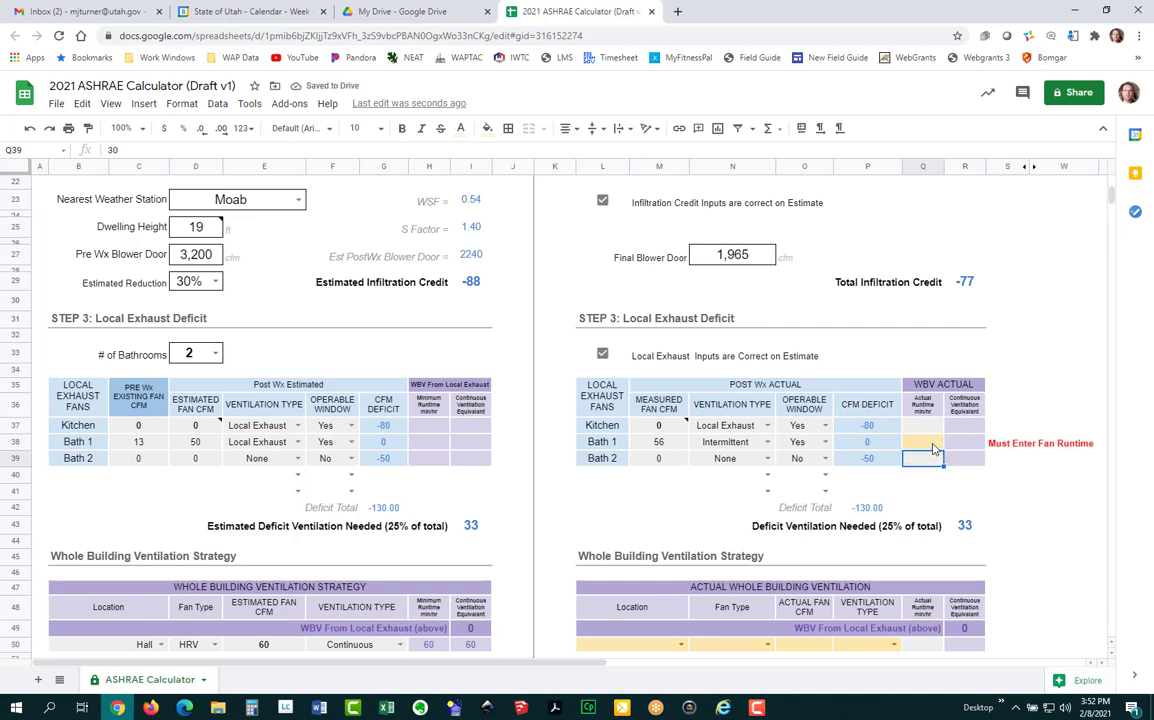
{"action": "key", "text": "Delete"}
{"action": "key", "text": "Up"}
{"action": "key", "text": "Up"}
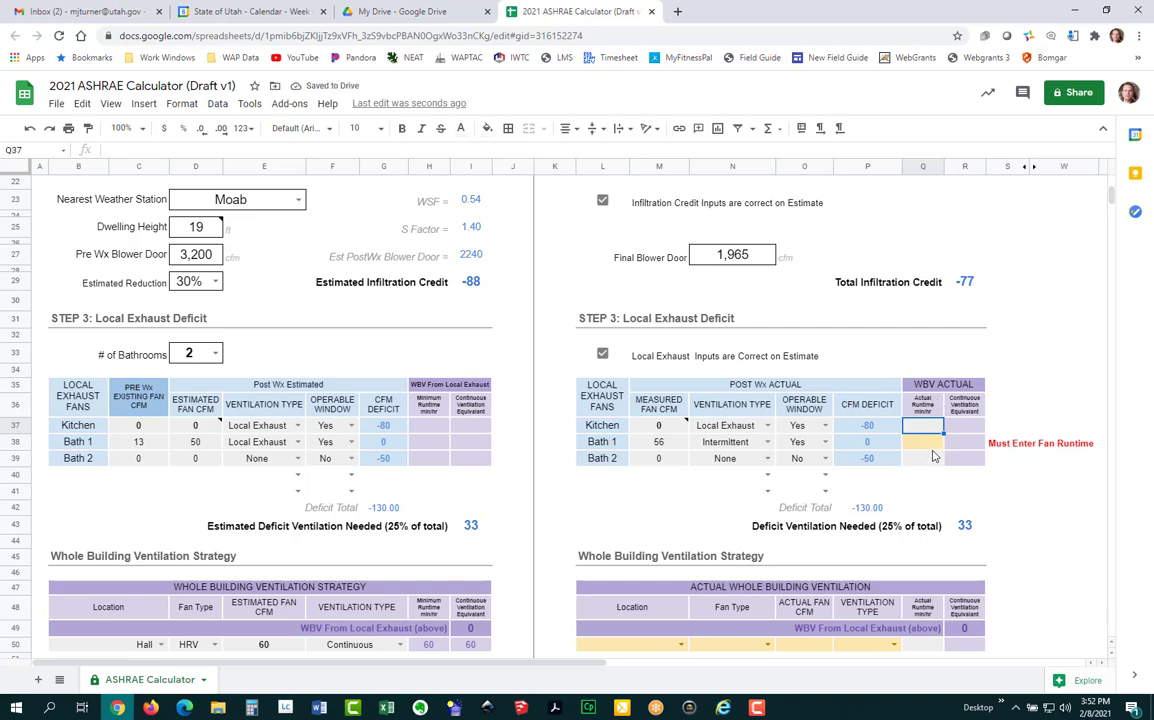
{"action": "left_click", "coordinate": [925, 448]}
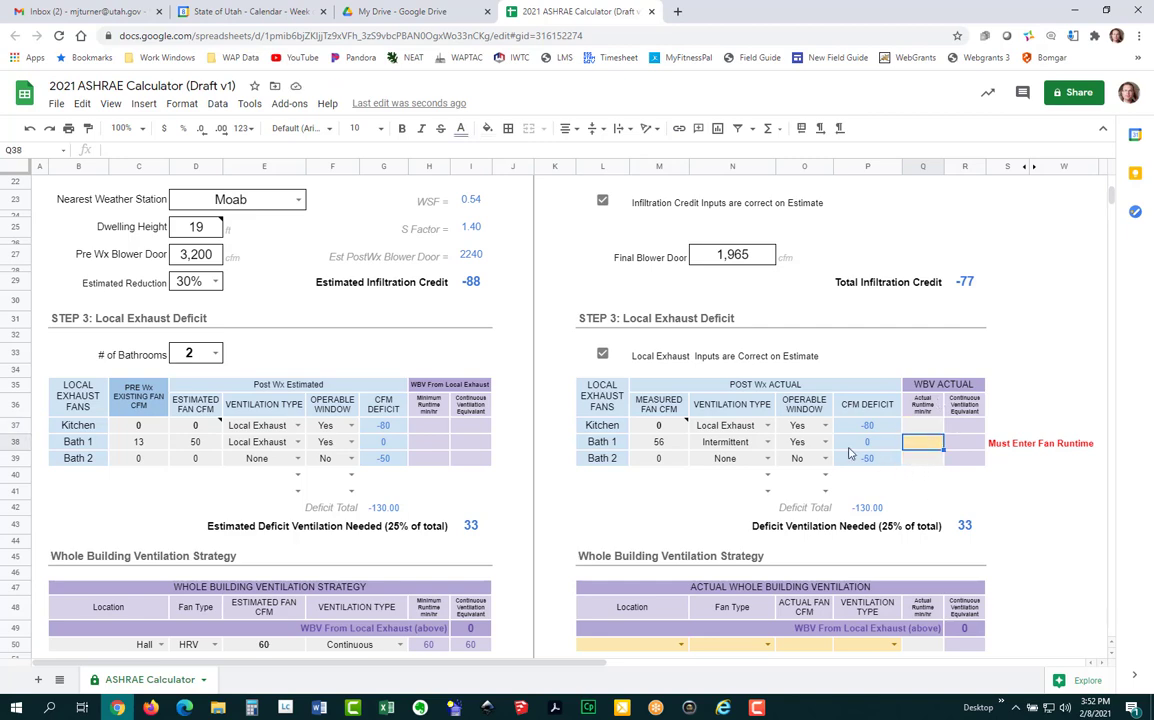
- Switch Bath 1 to Local Exhaust, then back to Intermittent to show Must Enter Fan Runtime
{"action": "double_click", "coordinate": [725, 441]}
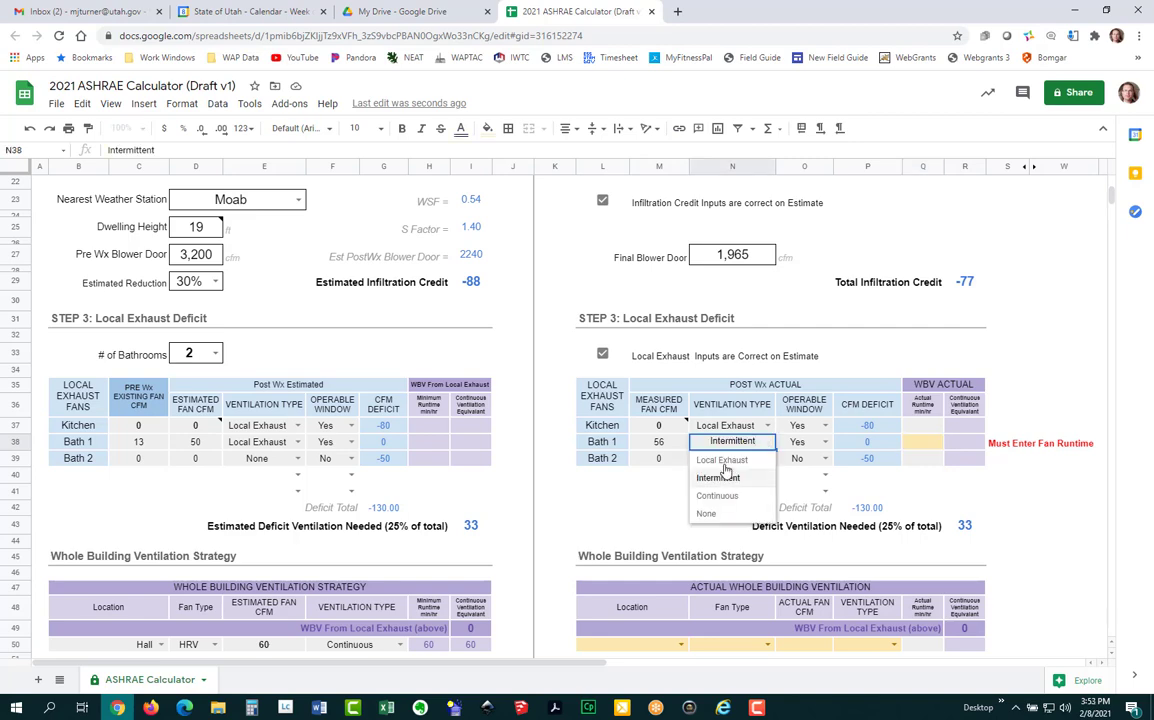
{"action": "left_click", "coordinate": [743, 462]}
{"action": "left_click", "coordinate": [770, 444]}
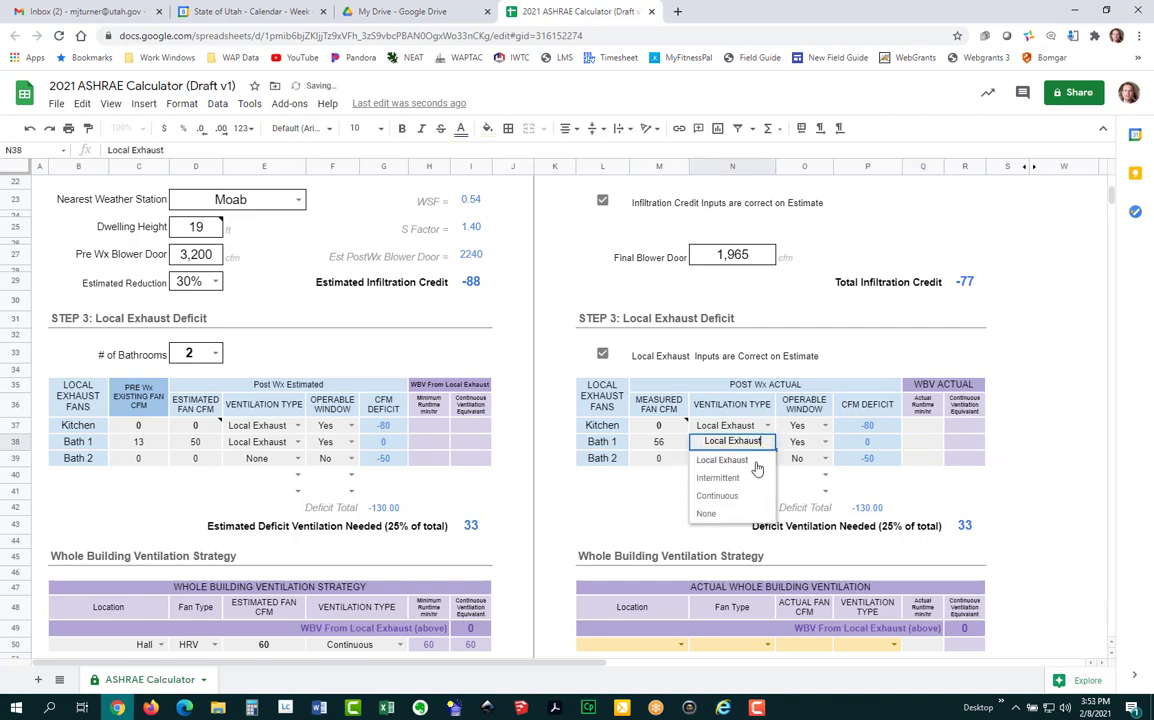
{"action": "left_click", "coordinate": [736, 479]}
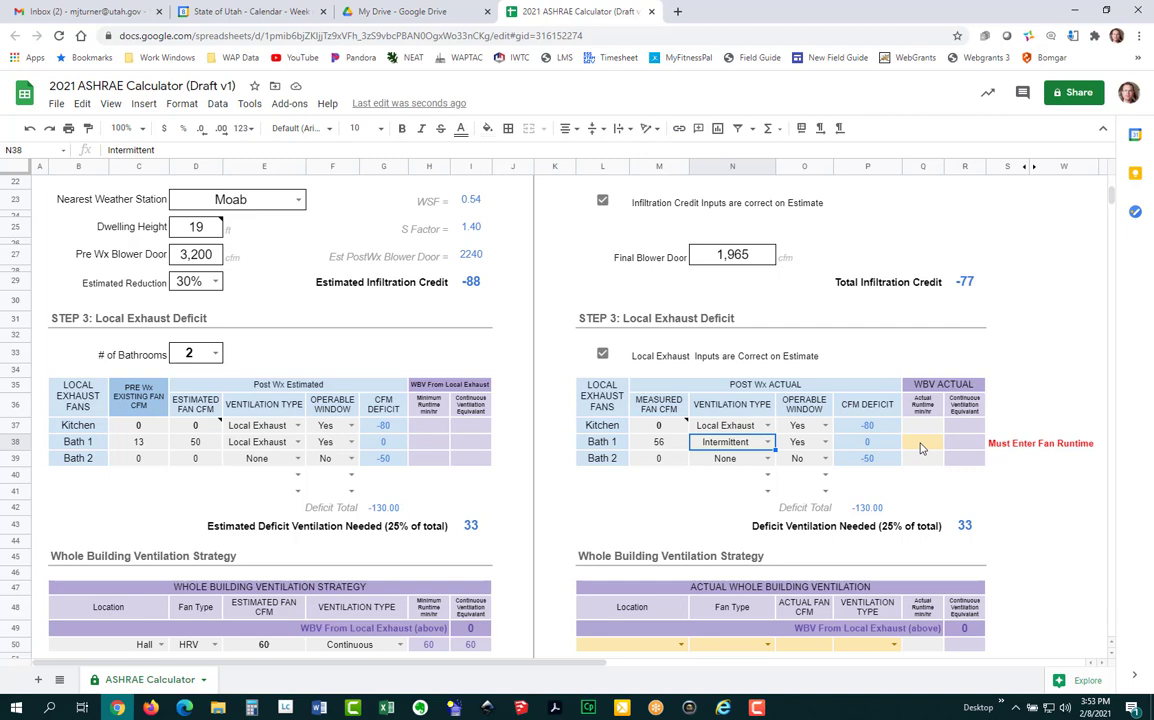
{"action": "scroll", "coordinate": [921, 445], "scroll_direction": "down", "scroll_amount": 3}
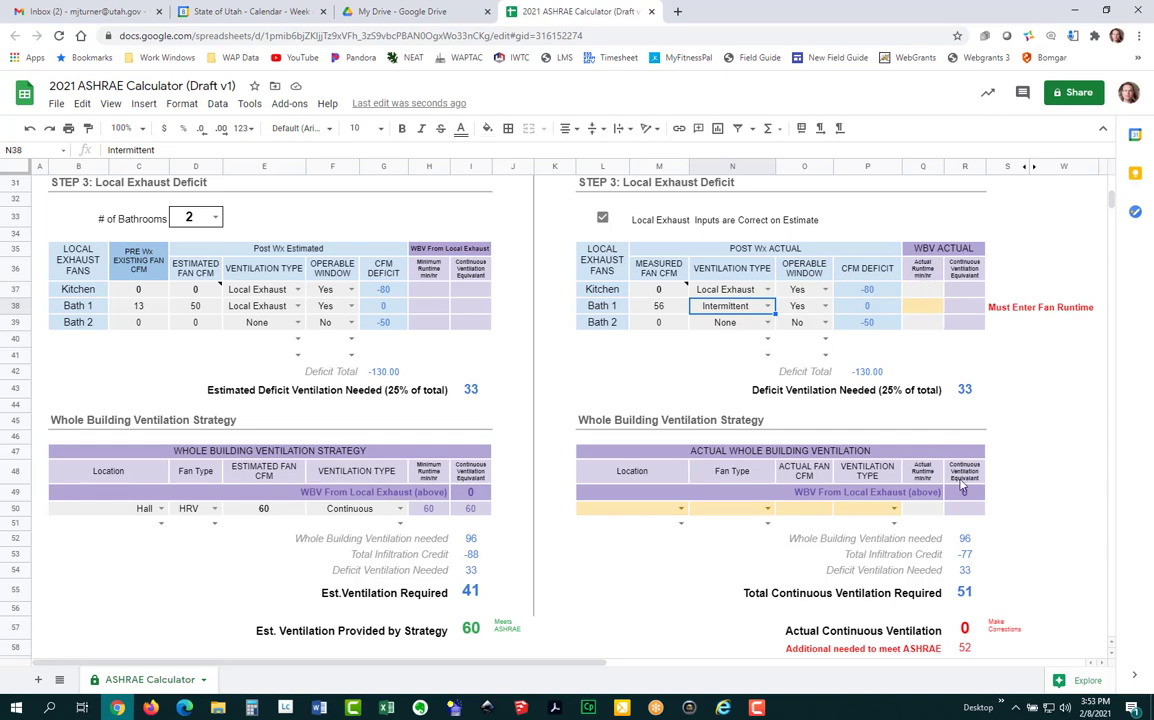
{"action": "left_click", "coordinate": [913, 310]}
{"action": "type", "text": "30"}
{"action": "key", "text": "Return"}
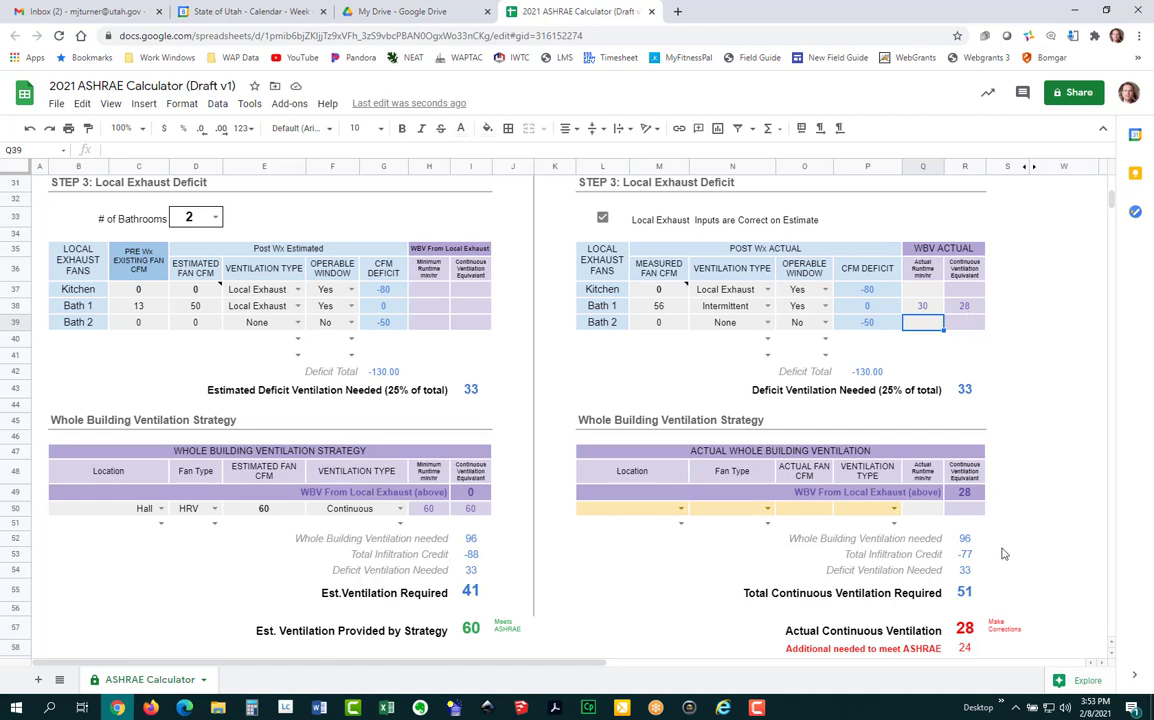
{"action": "scroll", "coordinate": [874, 558], "scroll_direction": "down", "scroll_amount": 1}
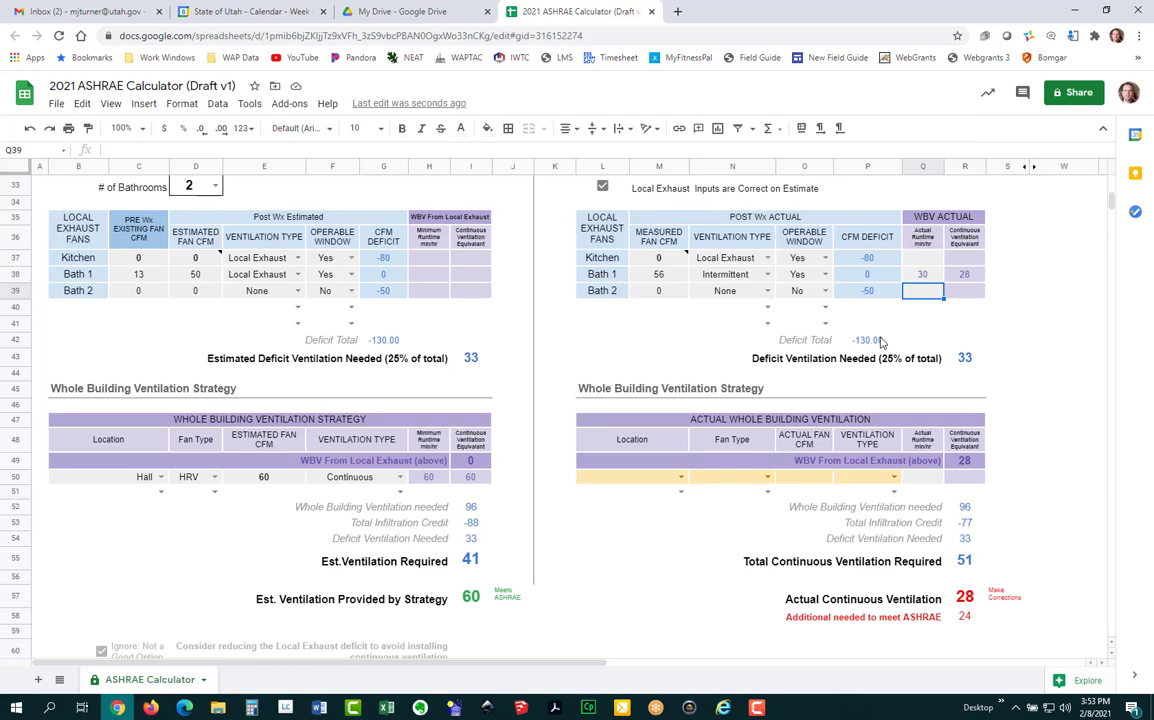
{"action": "left_click", "coordinate": [922, 279]}
{"action": "type", "text": "60"}
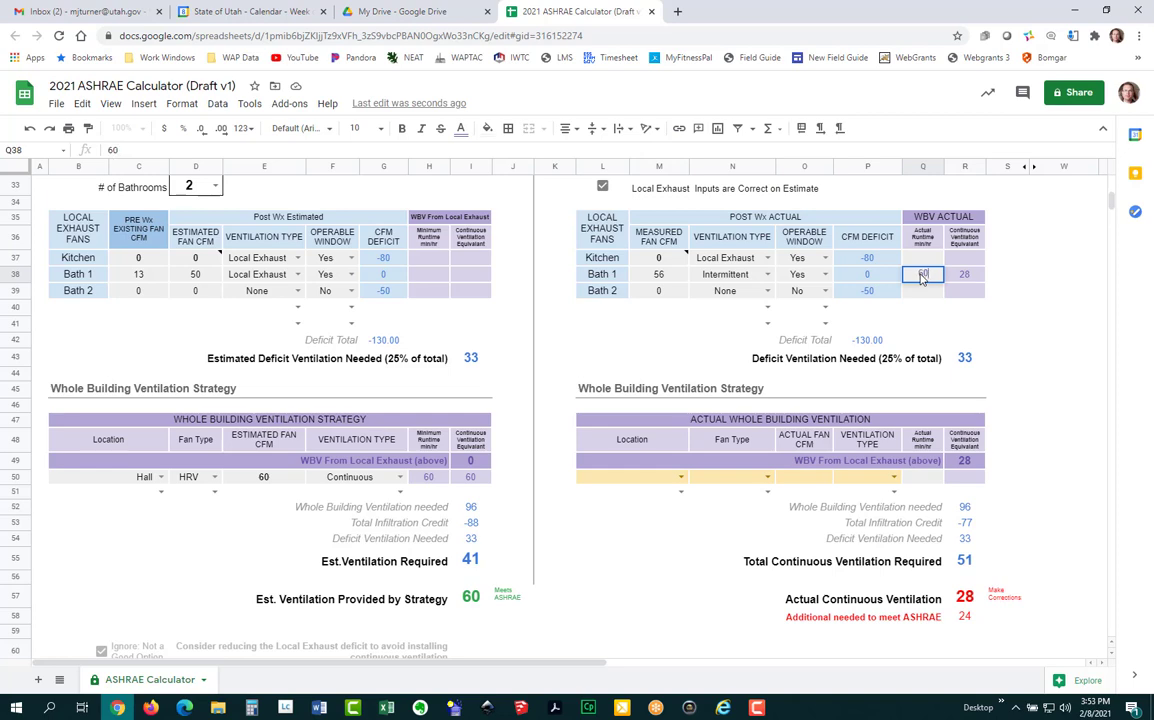
{"action": "key", "text": "Return"}
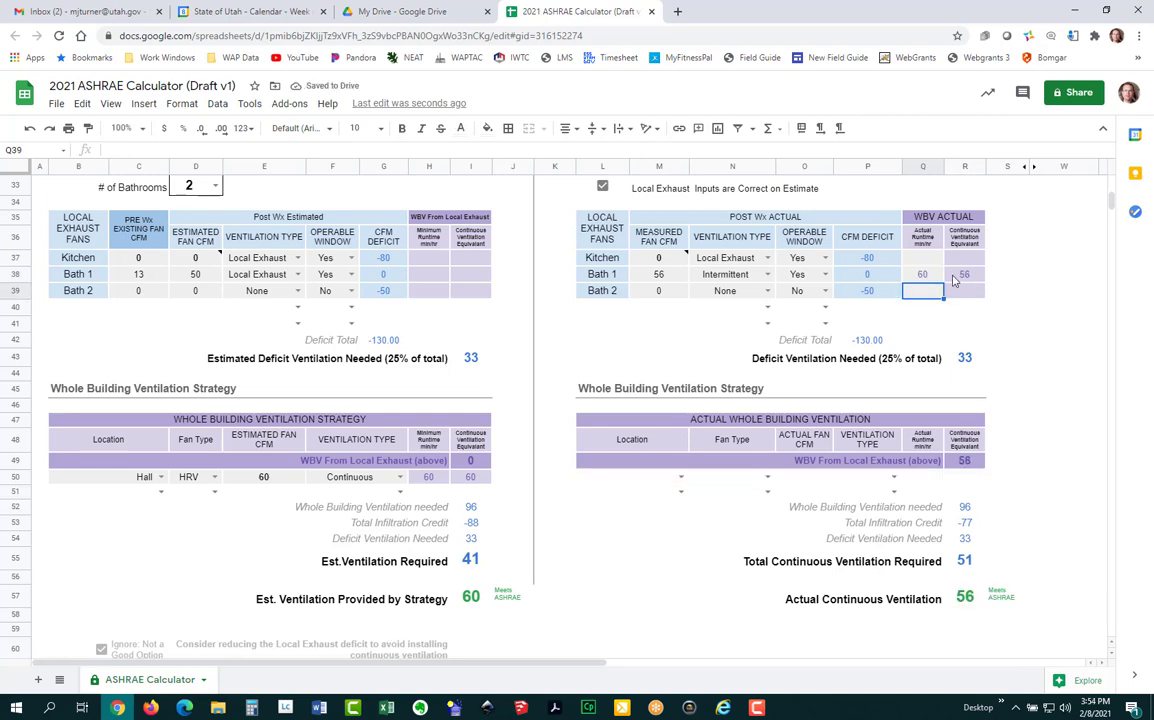
{"action": "left_click", "coordinate": [911, 278]}
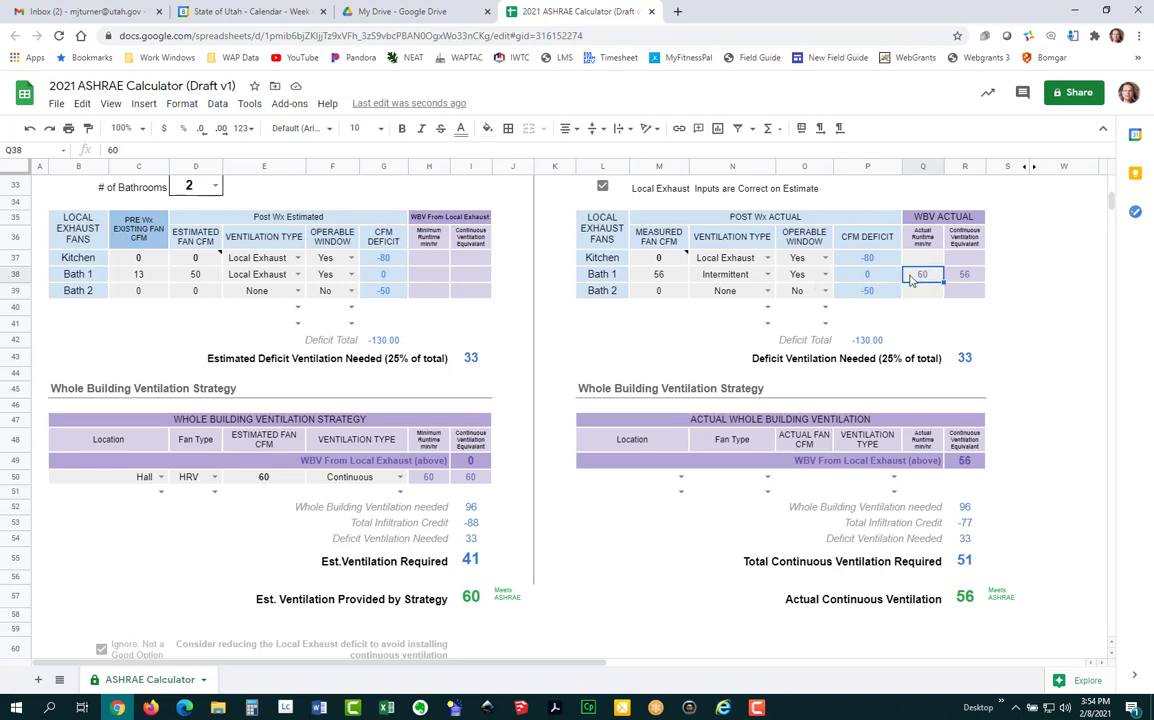
{"action": "key", "text": "Delete"}
{"action": "left_click", "coordinate": [767, 274]}
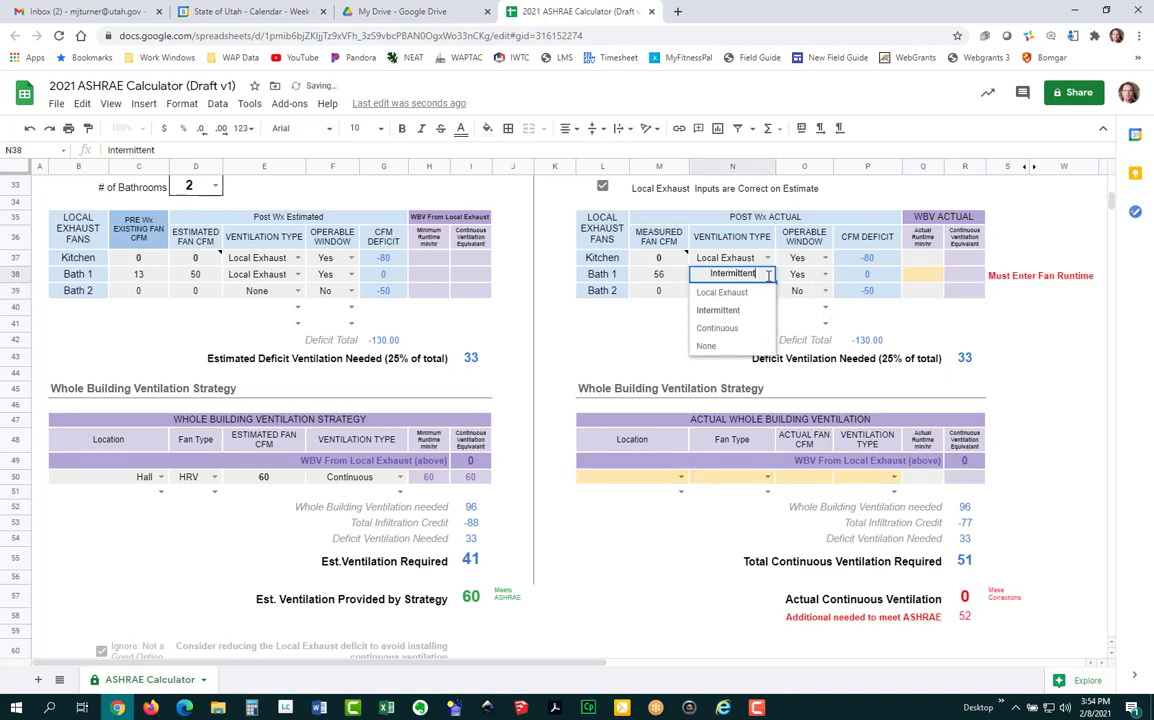
{"action": "left_click", "coordinate": [731, 328]}
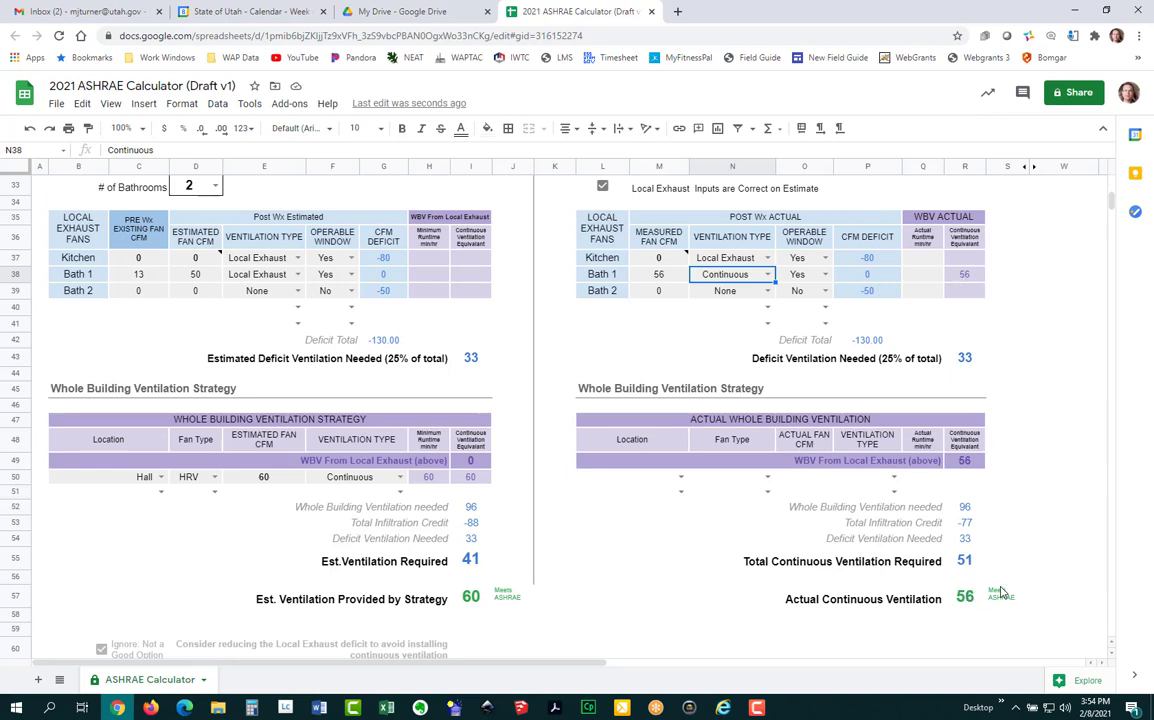
{"action": "left_click", "coordinate": [767, 274]}
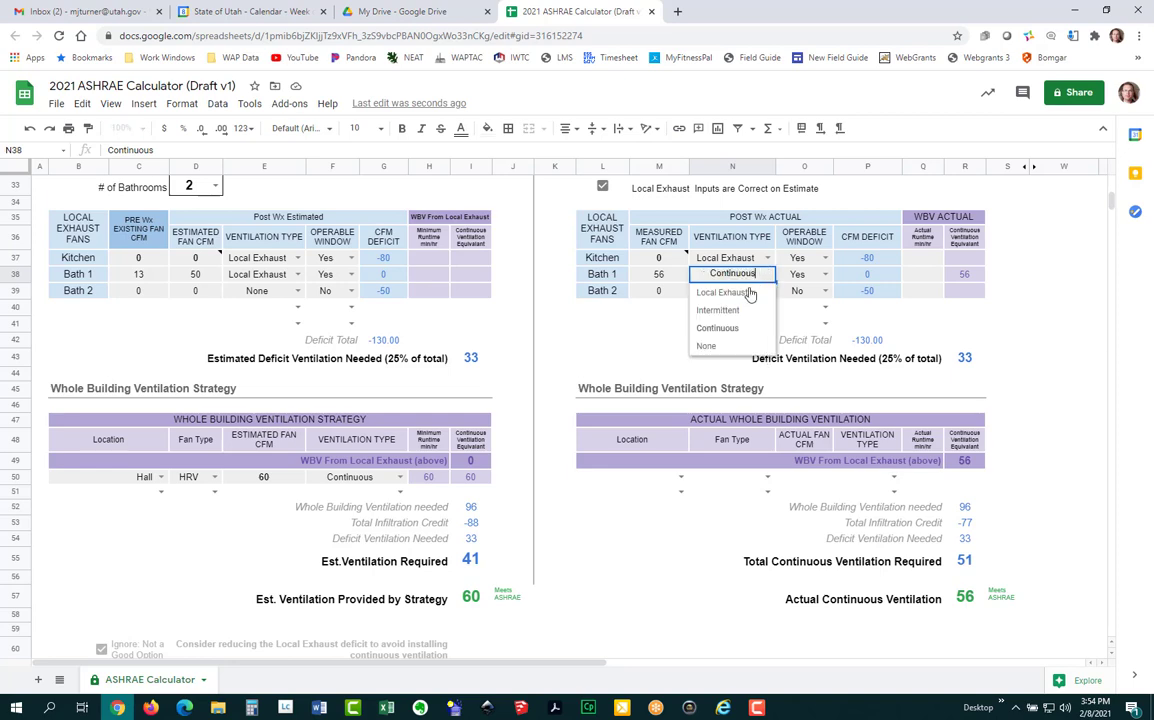
{"action": "left_click", "coordinate": [726, 312]}
{"action": "left_click", "coordinate": [918, 281]}
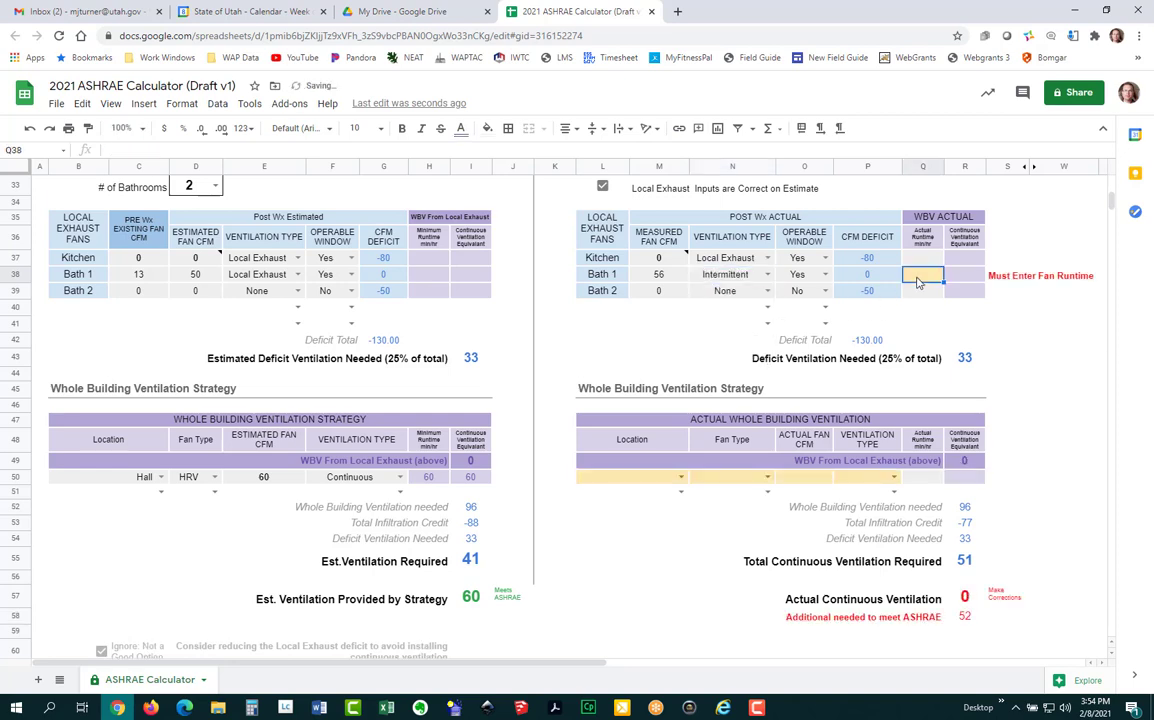
{"action": "type", "text": "30"}
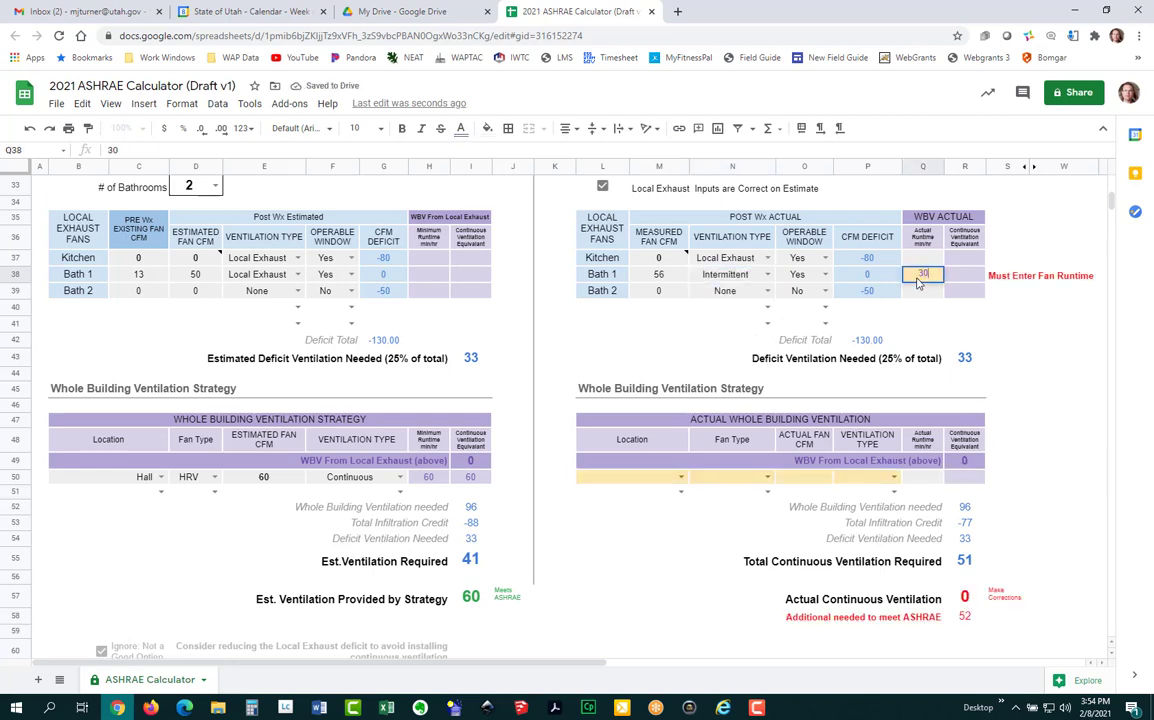
{"action": "key", "text": "Return"}
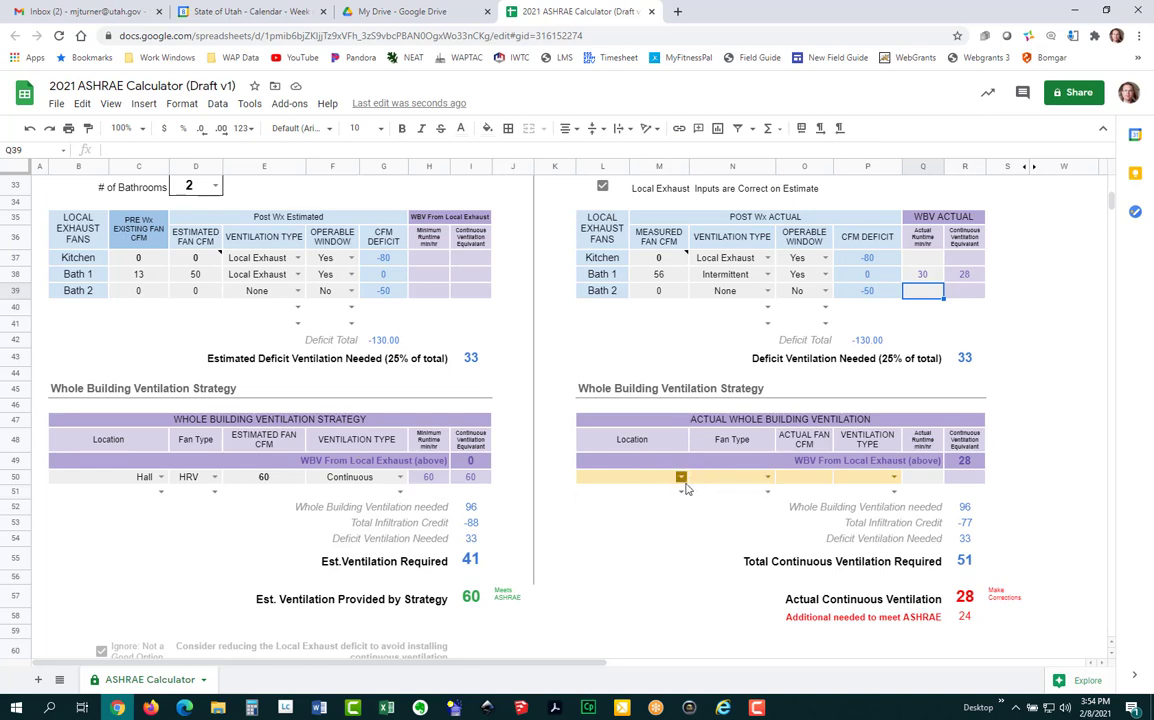
{"action": "scroll", "coordinate": [835, 505], "scroll_direction": "down", "scroll_amount": 1}
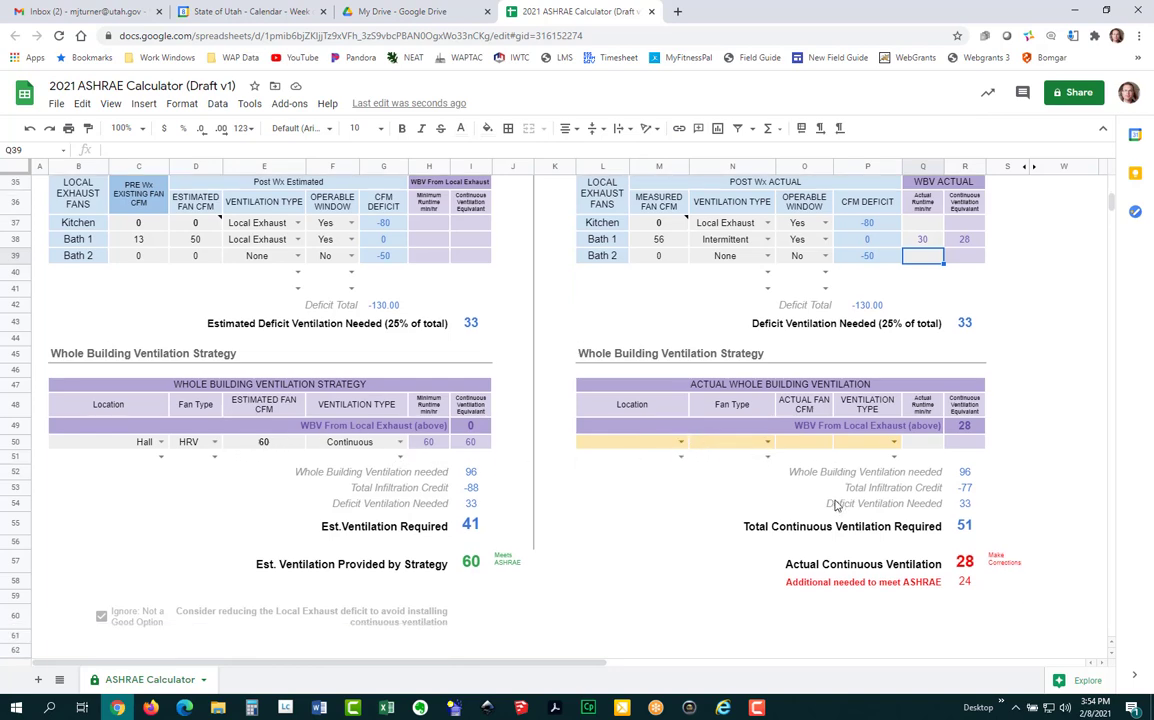
{"action": "scroll", "coordinate": [835, 505], "scroll_direction": "down", "scroll_amount": 2}
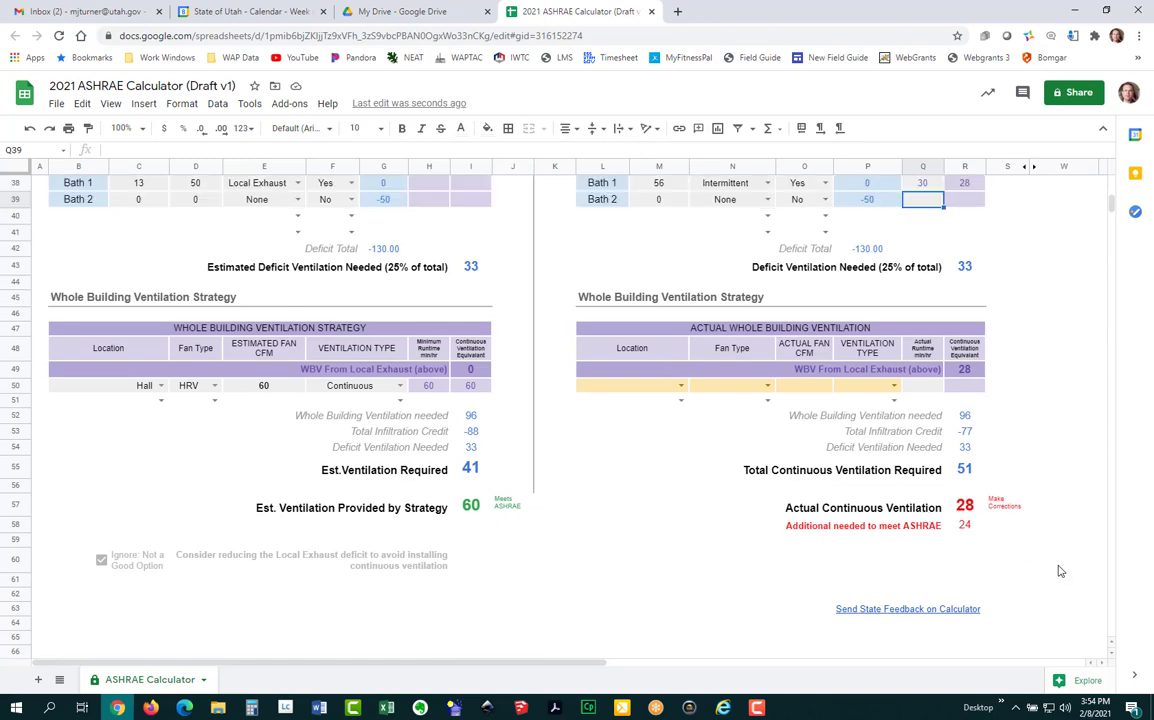
{"action": "scroll", "coordinate": [1025, 549], "scroll_direction": "up", "scroll_amount": 3}
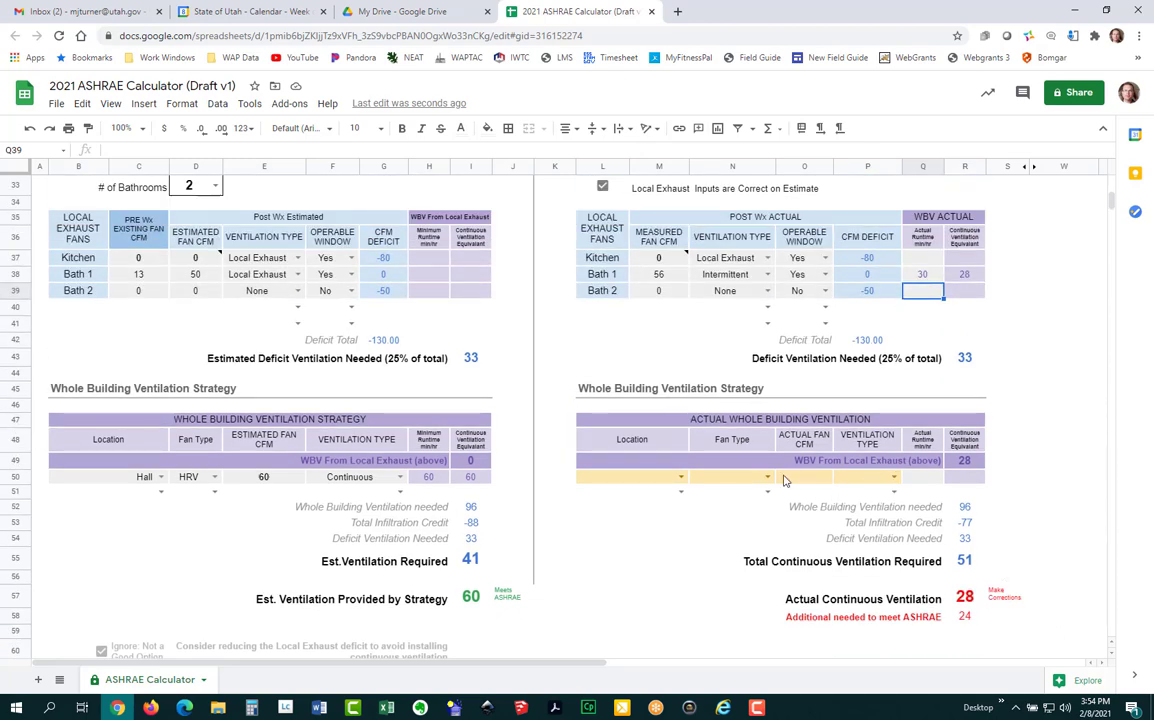
{"action": "scroll", "coordinate": [883, 485], "scroll_direction": "down", "scroll_amount": 1}
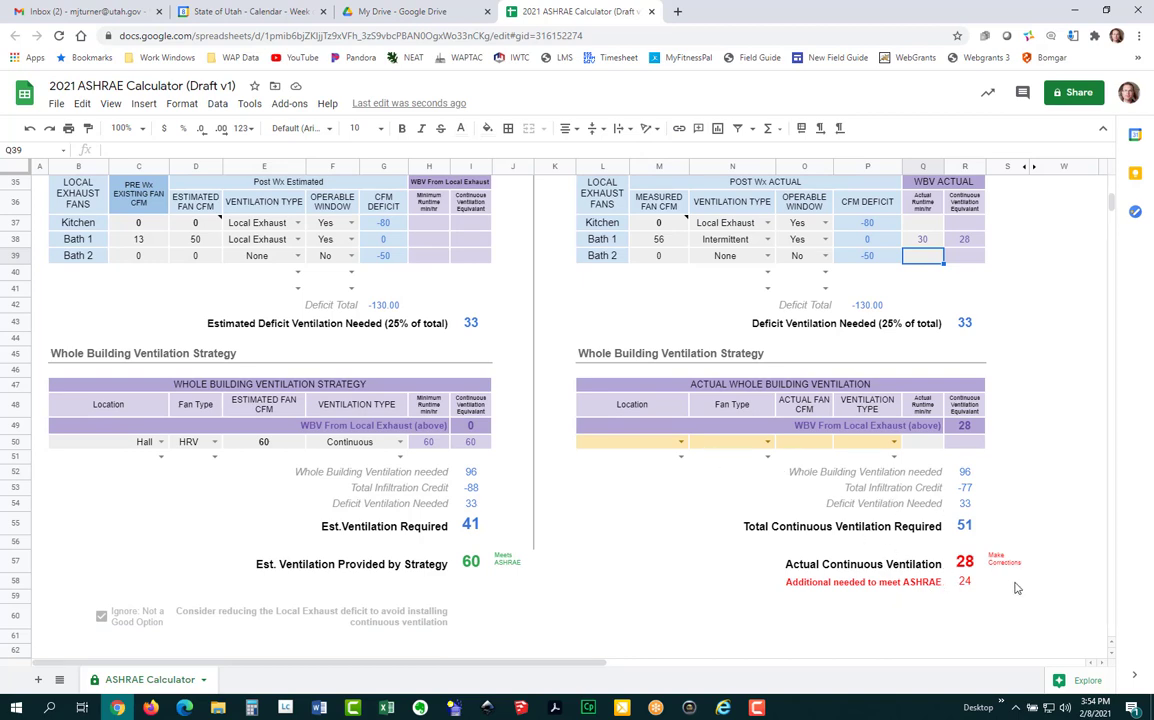
- Add a Living Room HRV fan at 60 CFM, Continuous, in row 50
{"action": "left_click", "coordinate": [681, 443]}
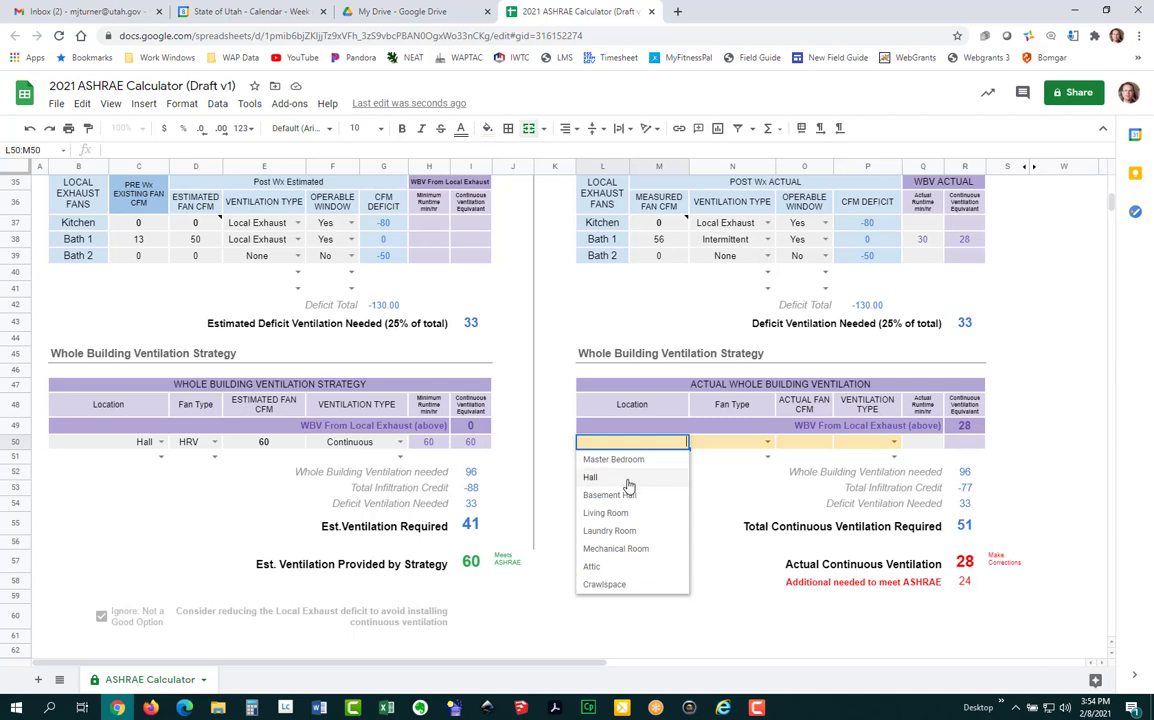
{"action": "left_click", "coordinate": [617, 512]}
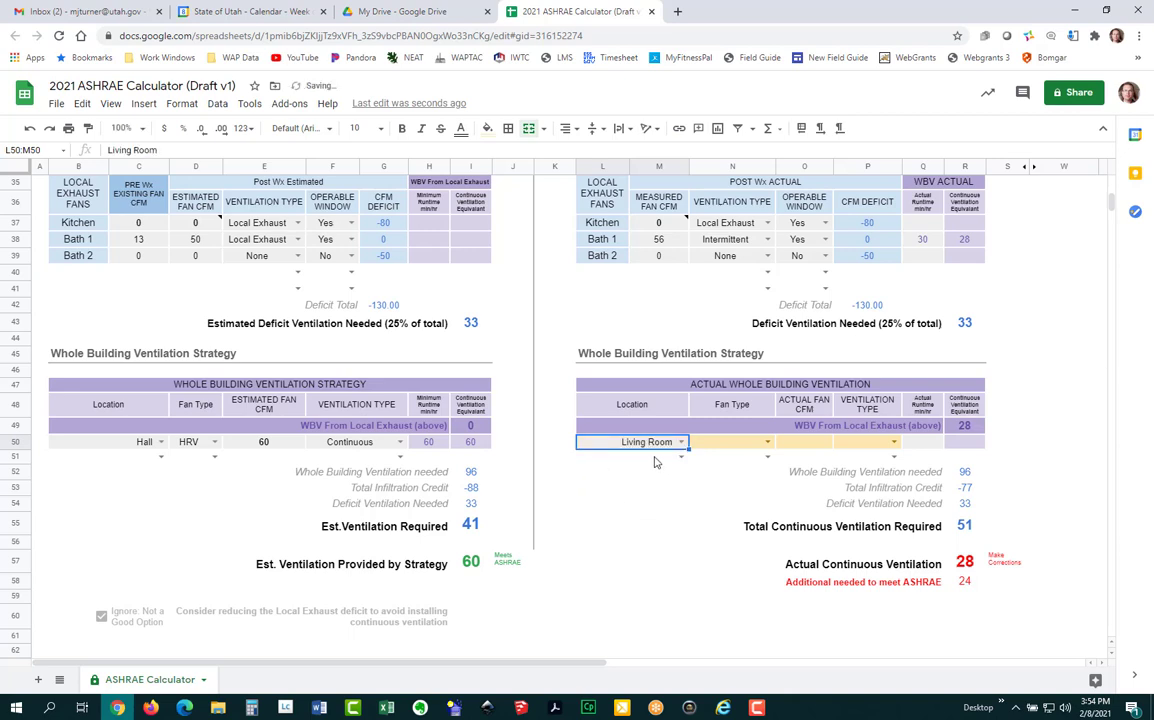
{"action": "double_click", "coordinate": [770, 441]}
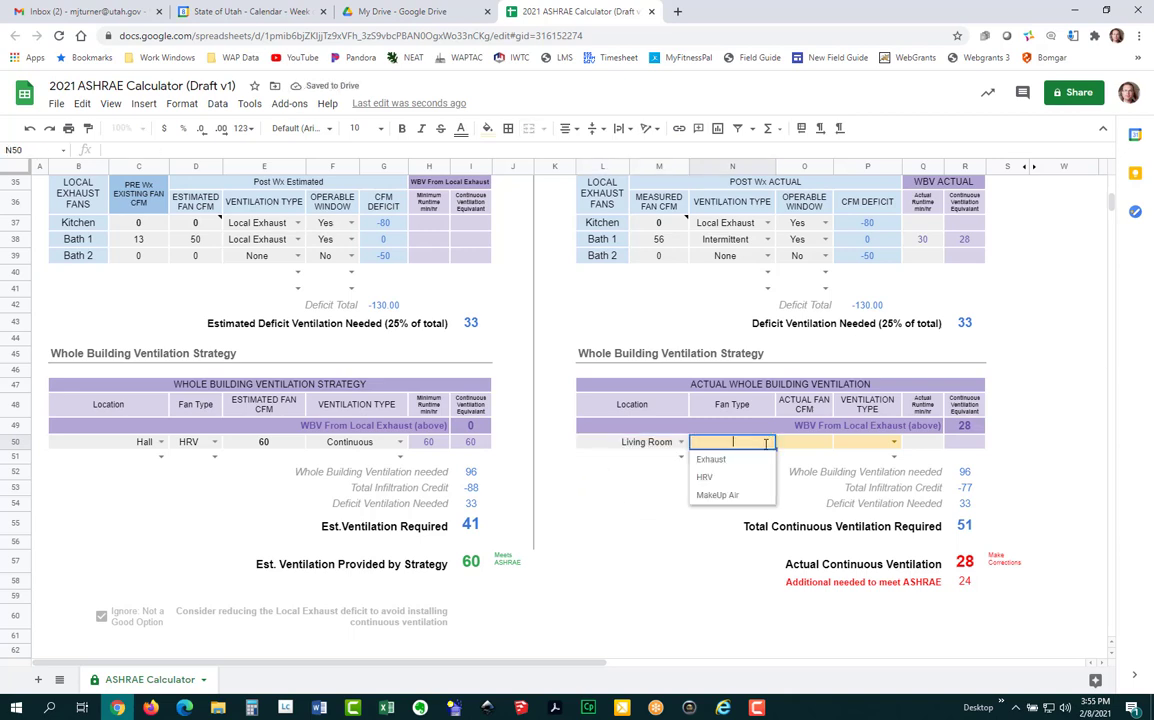
{"action": "left_click", "coordinate": [716, 478]}
{"action": "left_click", "coordinate": [822, 446]}
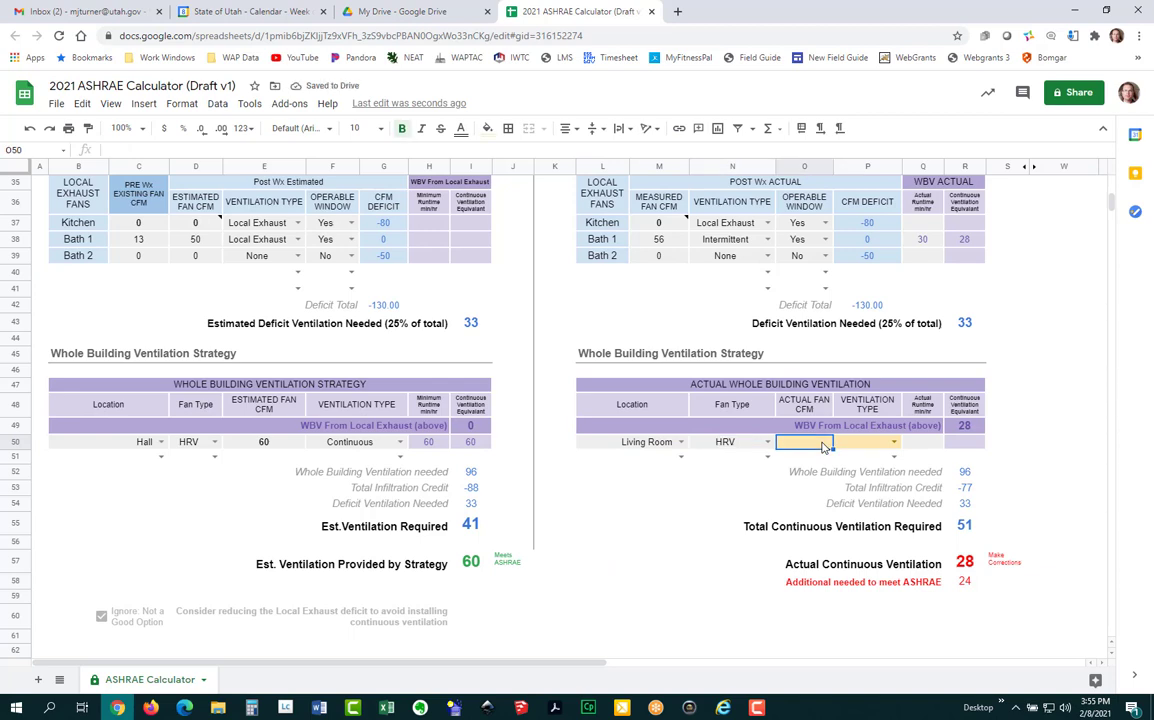
{"action": "type", "text": "60"}
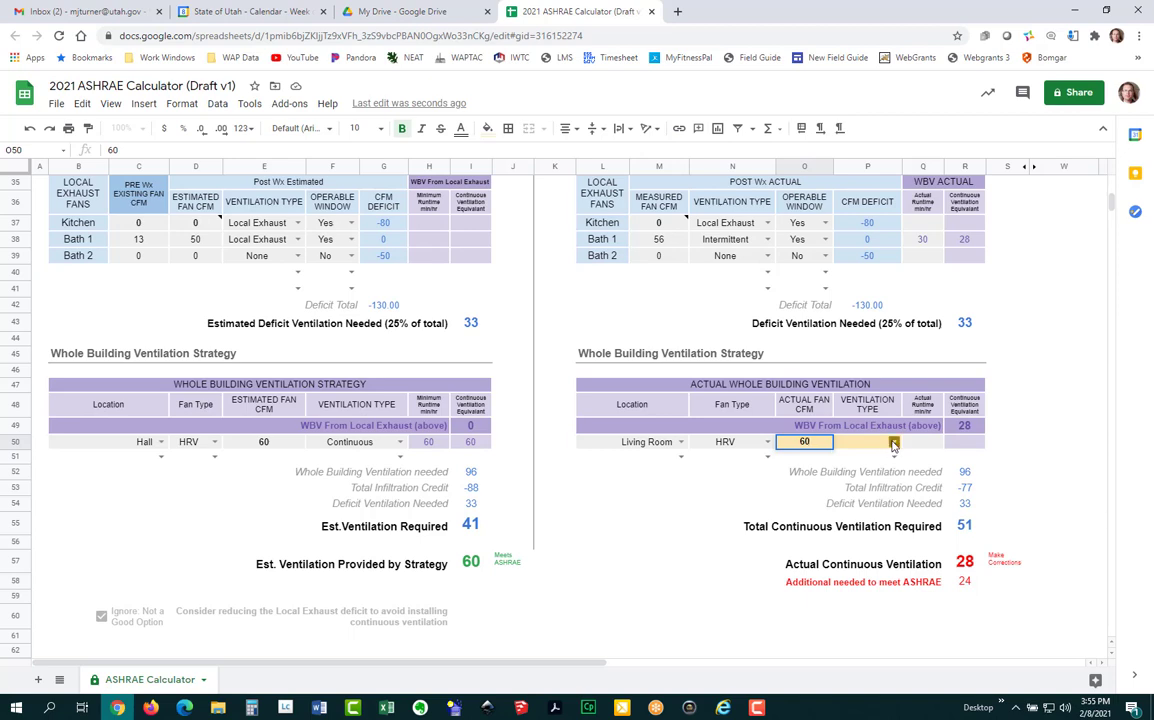
{"action": "left_click", "coordinate": [894, 444]}
{"action": "left_click", "coordinate": [862, 461]}
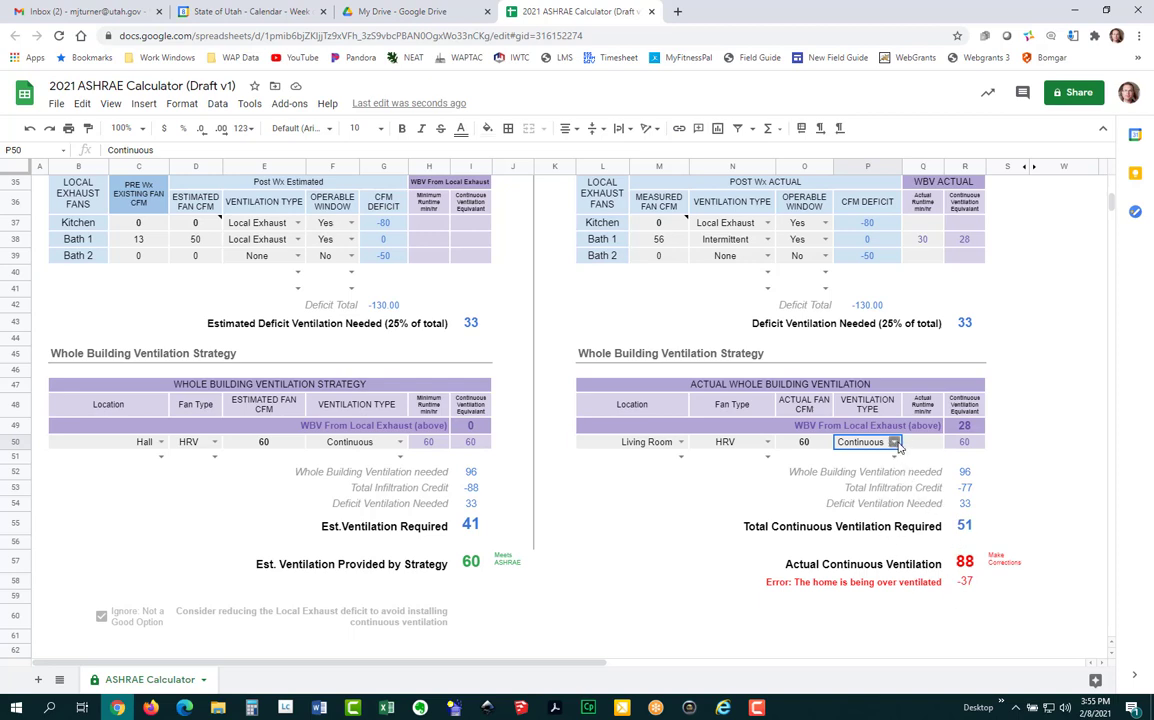
- Make the Living Room HRV Intermittent with a 25 min/hr runtime in Q50
{"action": "left_click", "coordinate": [895, 444]}
{"action": "left_click", "coordinate": [872, 474]}
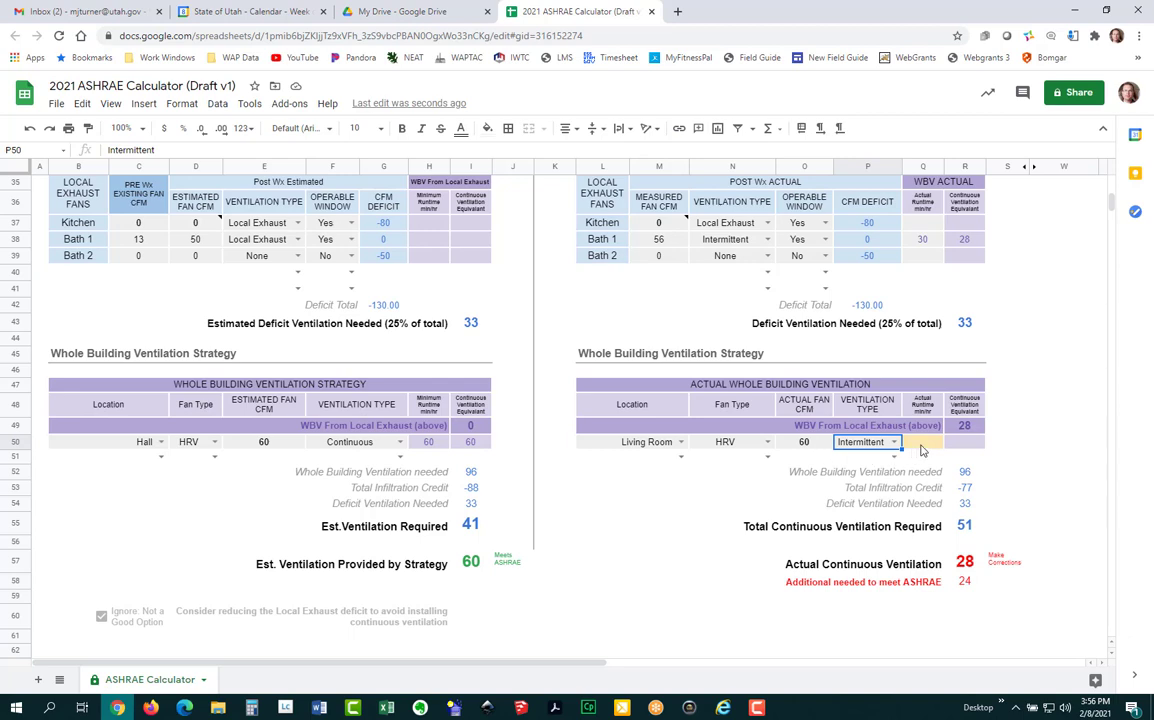
{"action": "left_click", "coordinate": [922, 445]}
{"action": "type", "text": "25"}
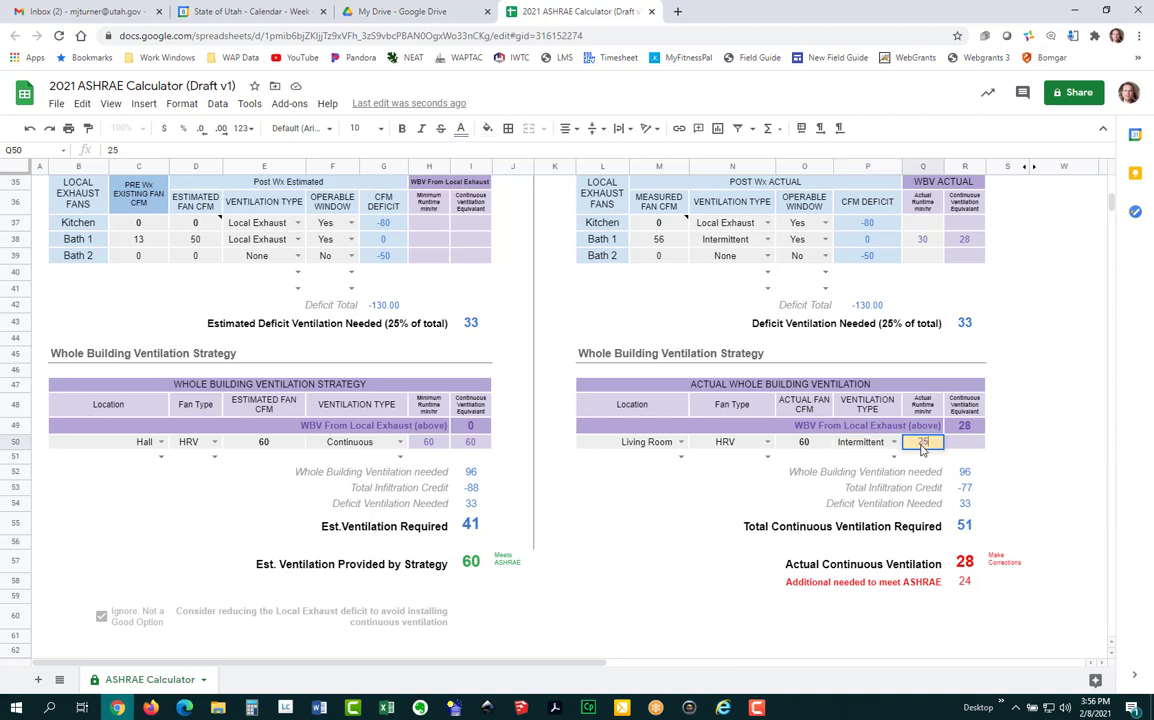
{"action": "key", "text": "Return"}
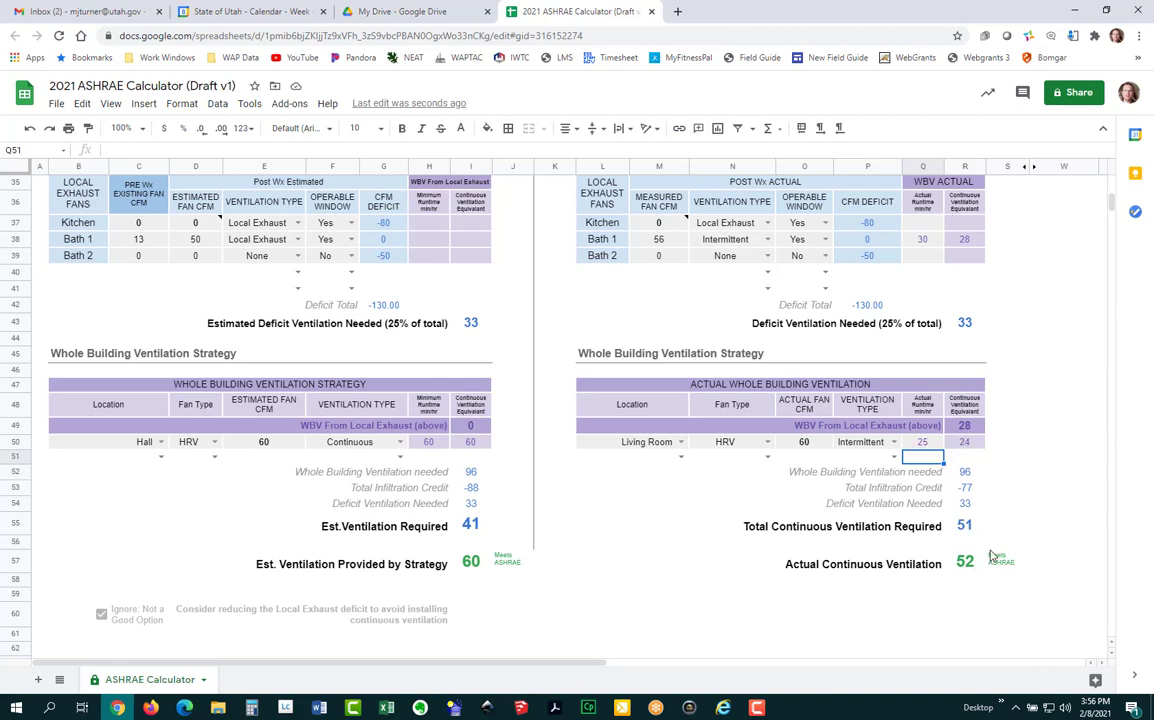
- Clear the QCI name field at the top to trigger the required-field warning
{"action": "scroll", "coordinate": [985, 532], "scroll_direction": "down", "scroll_amount": 2}
{"action": "scroll", "coordinate": [955, 534], "scroll_direction": "up", "scroll_amount": 2}
{"action": "scroll", "coordinate": [958, 527], "scroll_direction": "down", "scroll_amount": 1}
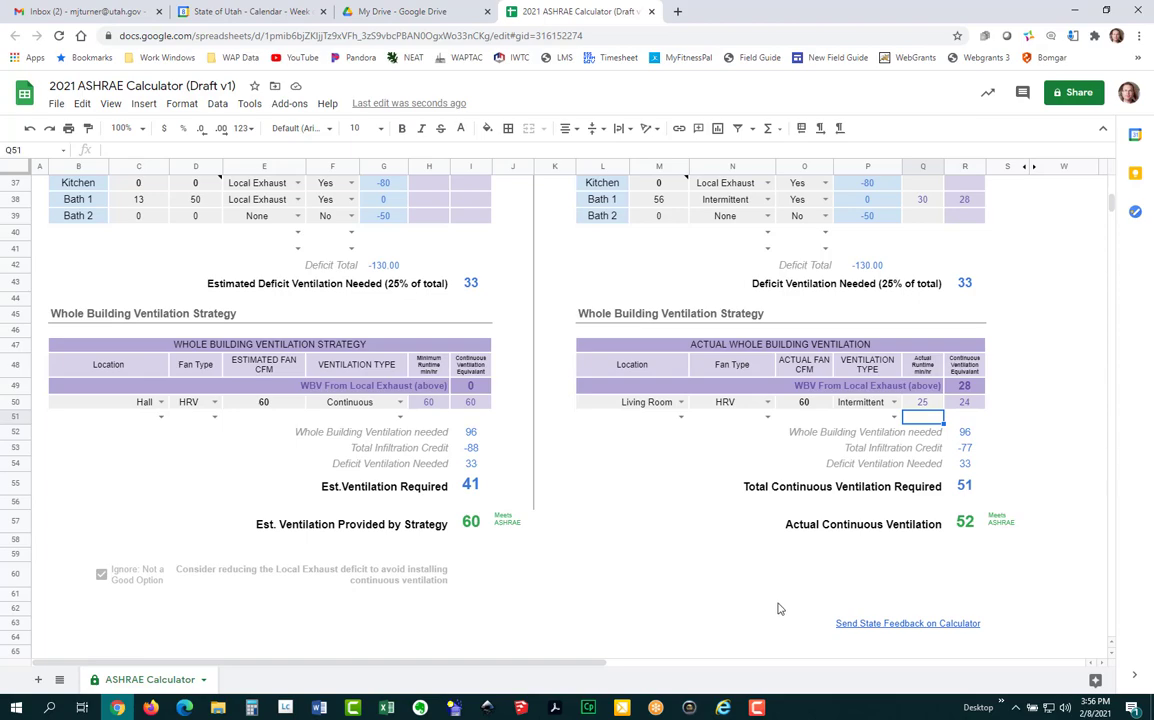
{"action": "scroll", "coordinate": [765, 580], "scroll_direction": "up", "scroll_amount": 9}
{"action": "scroll", "coordinate": [752, 541], "scroll_direction": "up", "scroll_amount": 2}
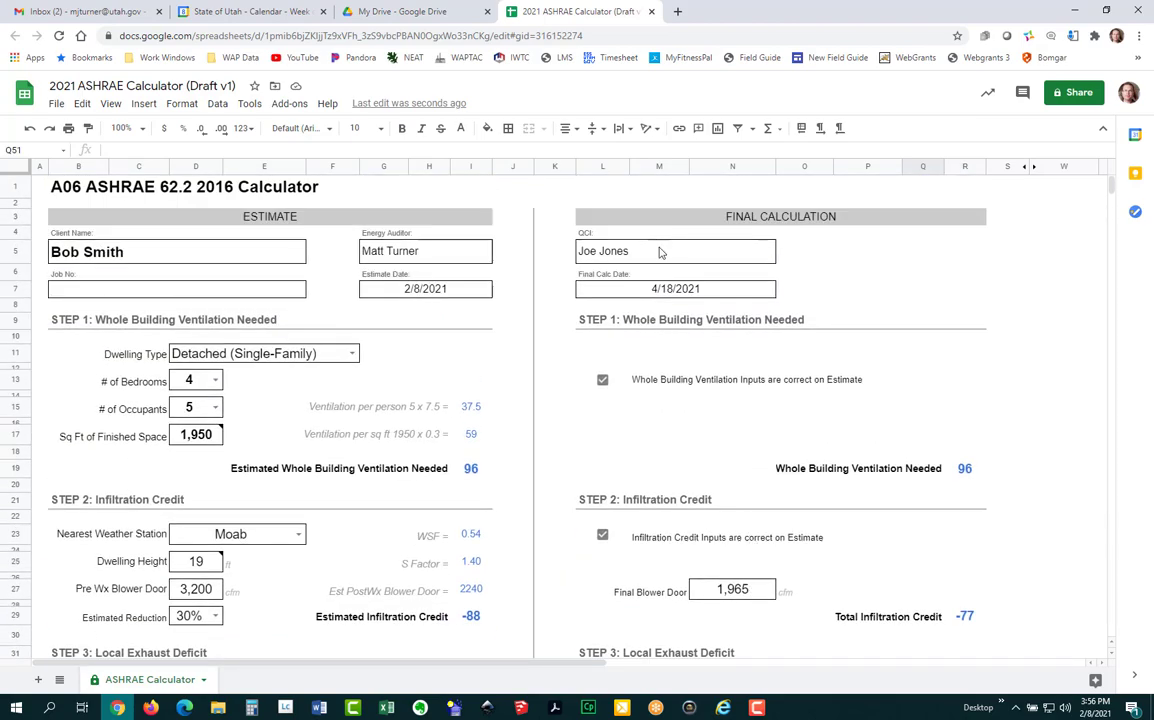
{"action": "left_click", "coordinate": [665, 257]}
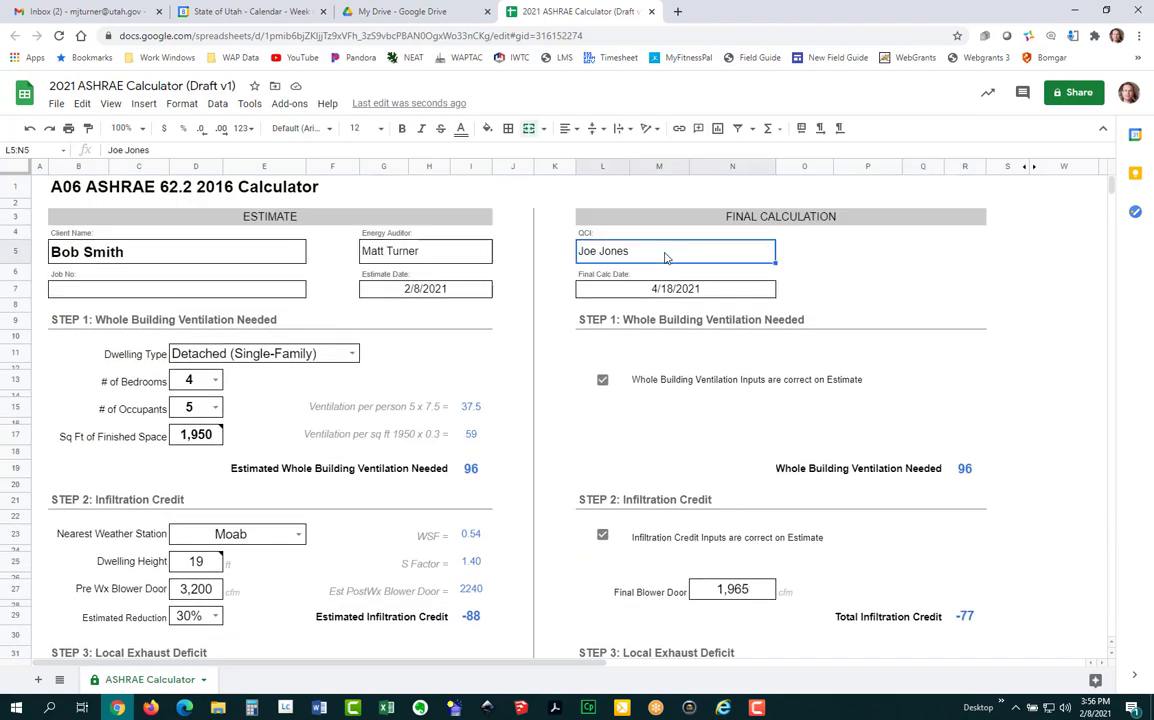
{"action": "scroll", "coordinate": [711, 356], "scroll_direction": "down", "scroll_amount": 5}
{"action": "left_click", "coordinate": [705, 530]}
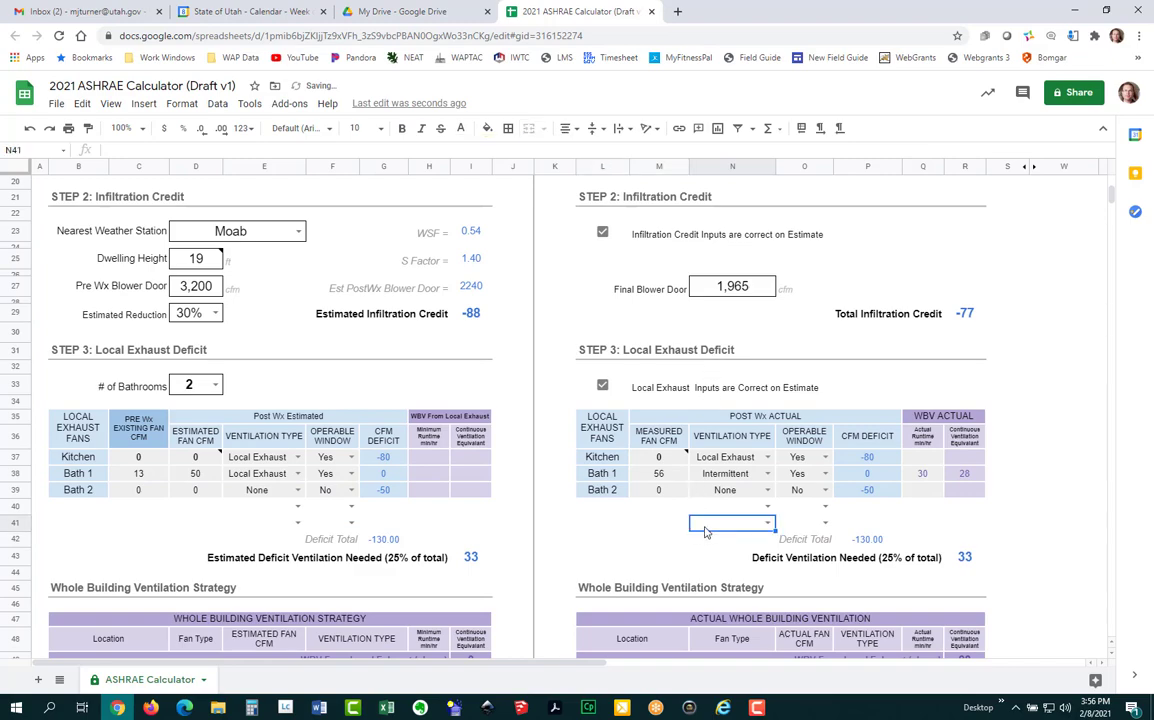
- Re-enter the QCI's name in the QCI field to clear the warning
{"action": "scroll", "coordinate": [705, 530], "scroll_direction": "down", "scroll_amount": 4}
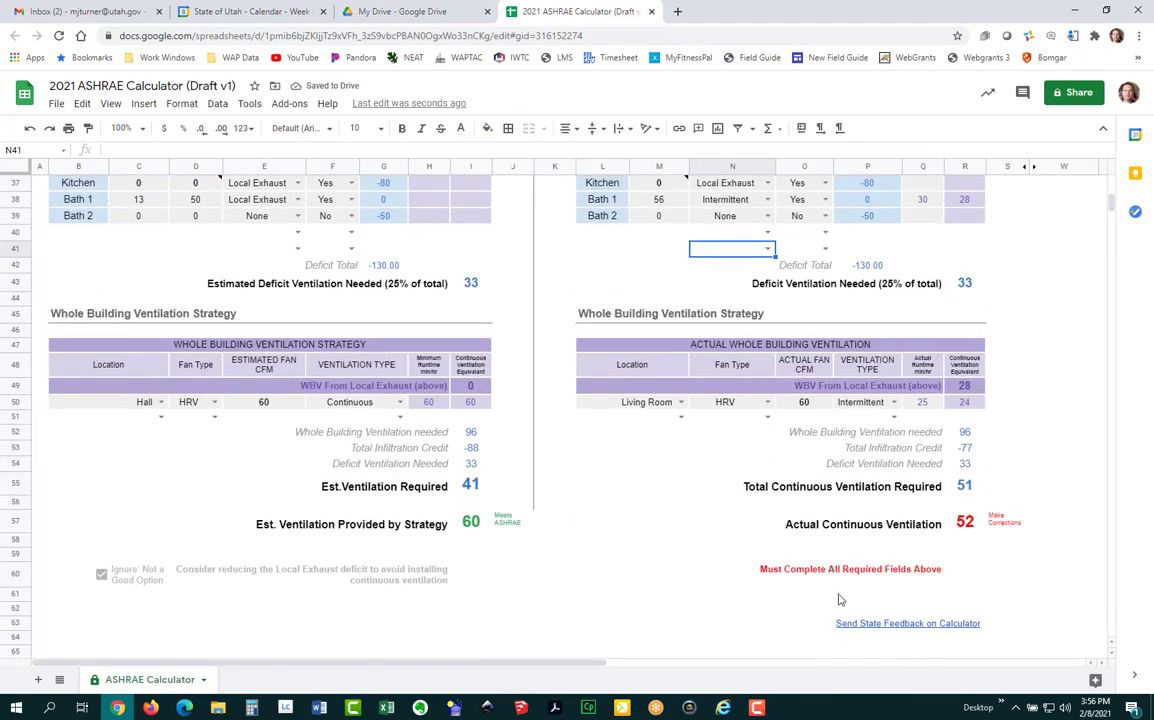
{"action": "scroll", "coordinate": [839, 599], "scroll_direction": "up", "scroll_amount": 9}
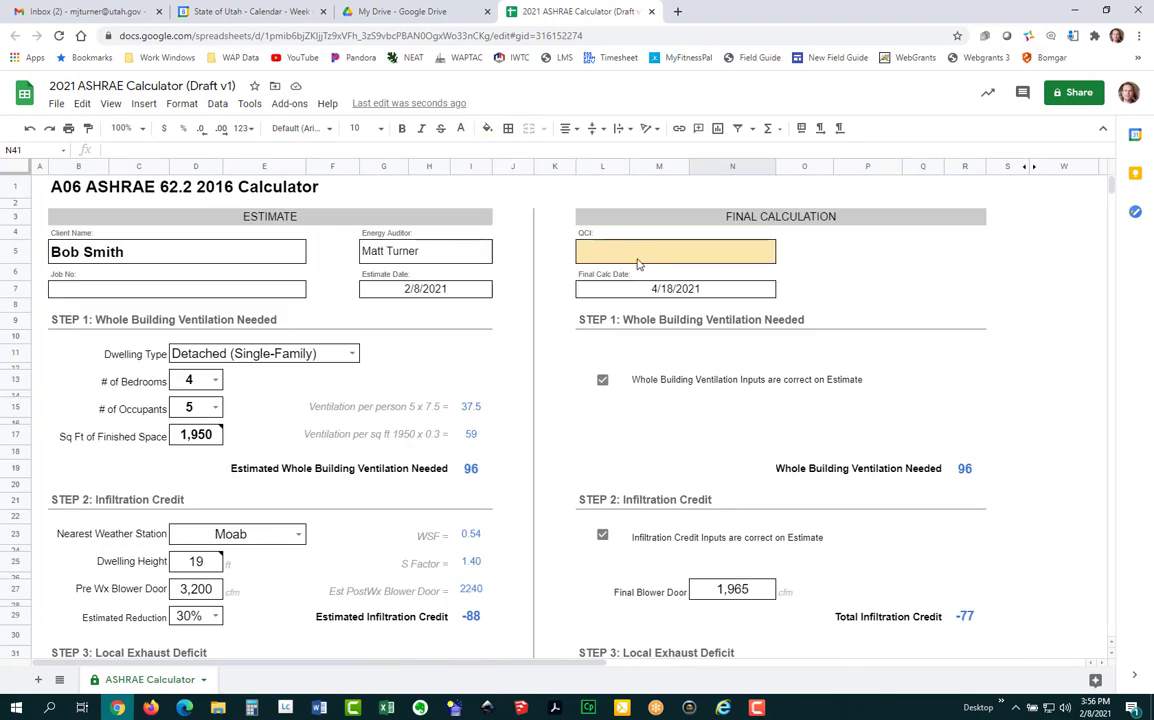
{"action": "left_click", "coordinate": [638, 263]}
{"action": "left_click", "coordinate": [840, 288]}
{"action": "scroll", "coordinate": [843, 295], "scroll_direction": "down", "scroll_amount": 7}
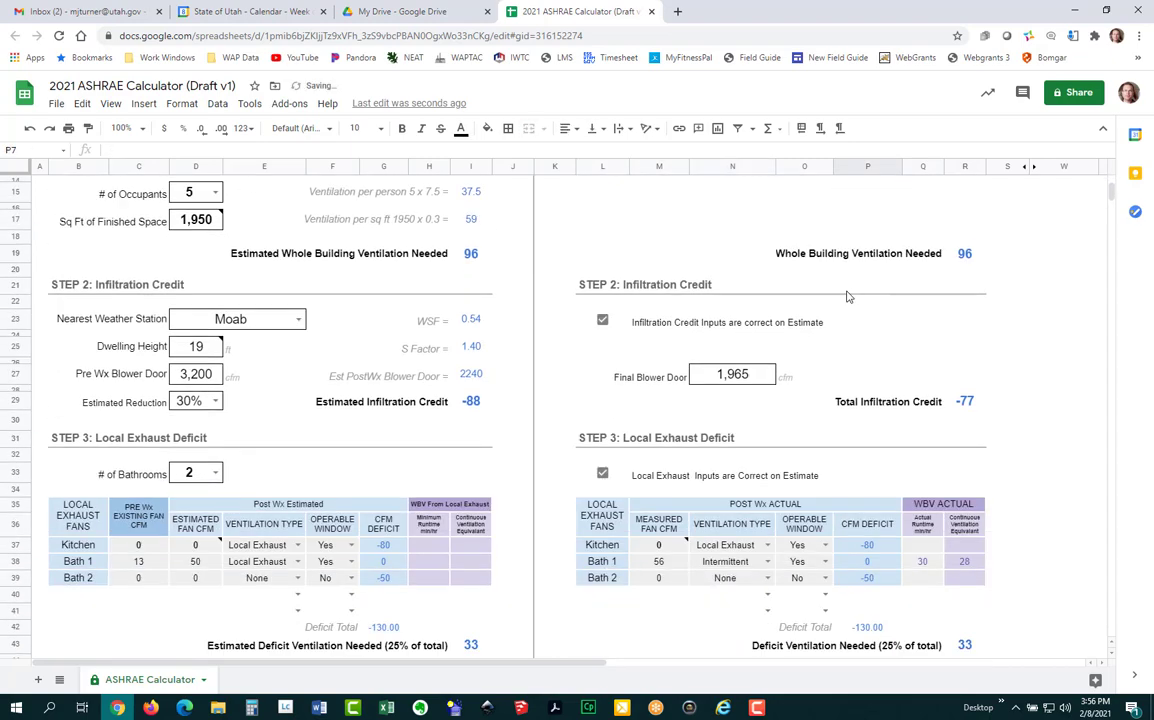
{"action": "scroll", "coordinate": [845, 302], "scroll_direction": "down", "scroll_amount": 2}
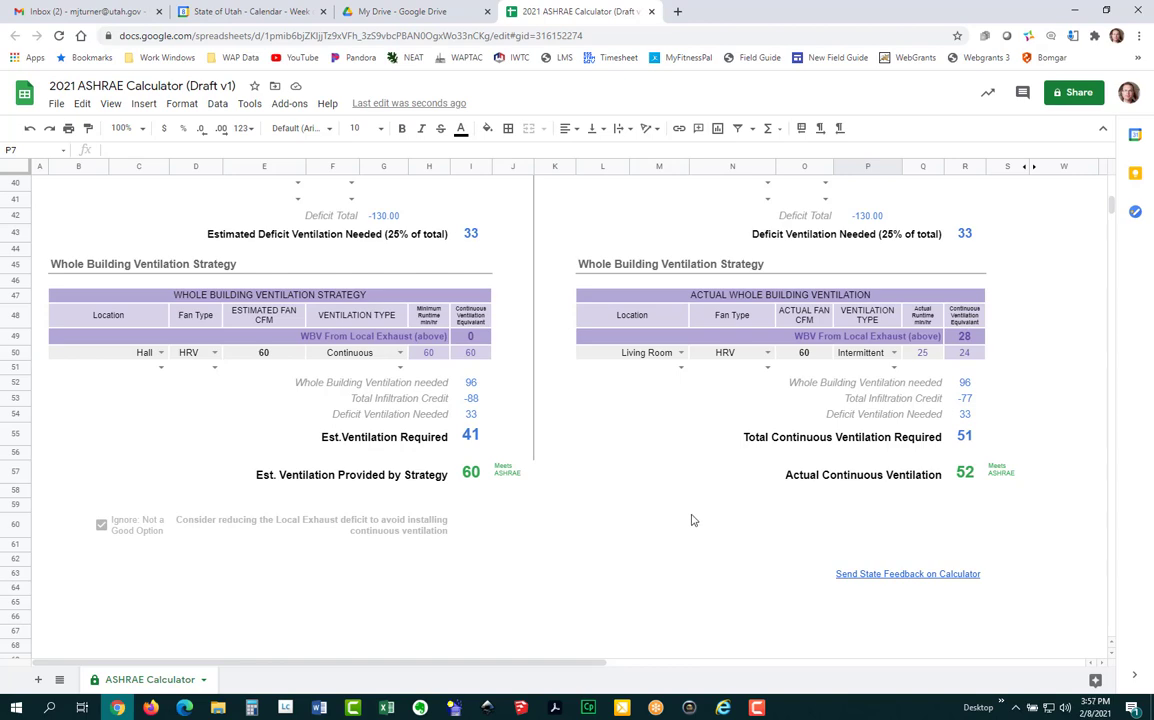
{"action": "scroll", "coordinate": [690, 519], "scroll_direction": "up", "scroll_amount": 1}
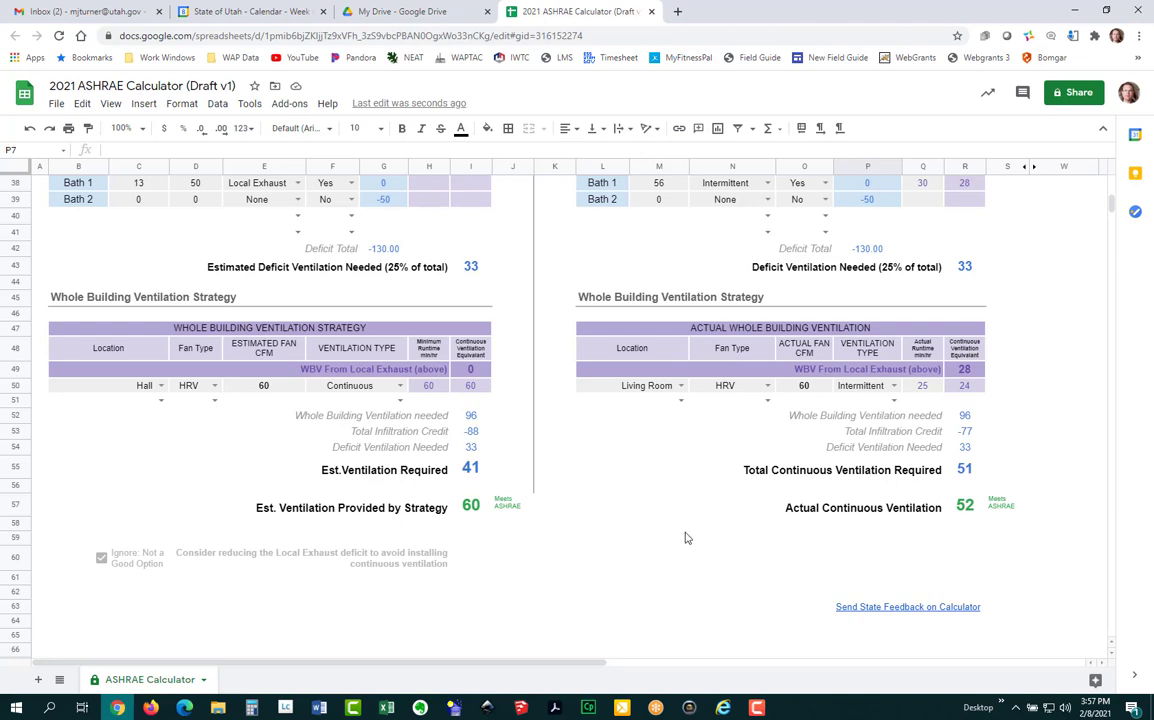
{"action": "scroll", "coordinate": [975, 452], "scroll_direction": "up", "scroll_amount": 2}
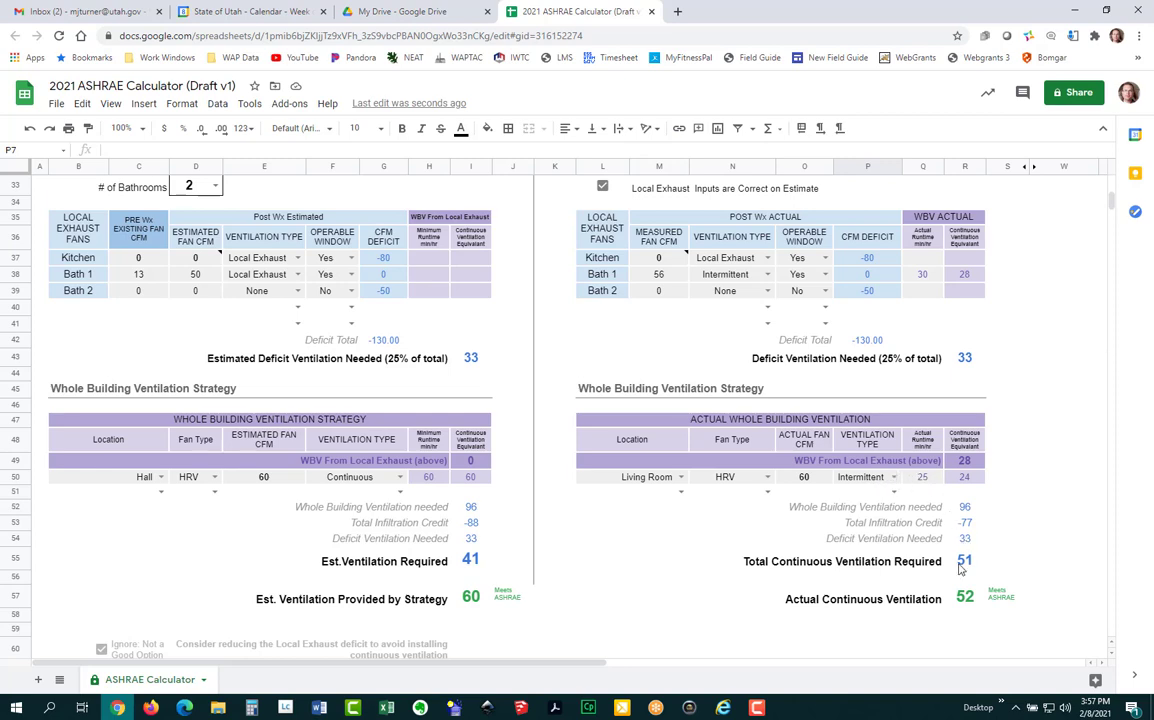
{"action": "scroll", "coordinate": [960, 566], "scroll_direction": "down", "scroll_amount": 1}
{"action": "scroll", "coordinate": [958, 568], "scroll_direction": "down", "scroll_amount": 3}
{"action": "scroll", "coordinate": [958, 562], "scroll_direction": "up", "scroll_amount": 3}
{"action": "scroll", "coordinate": [970, 550], "scroll_direction": "down", "scroll_amount": 3}
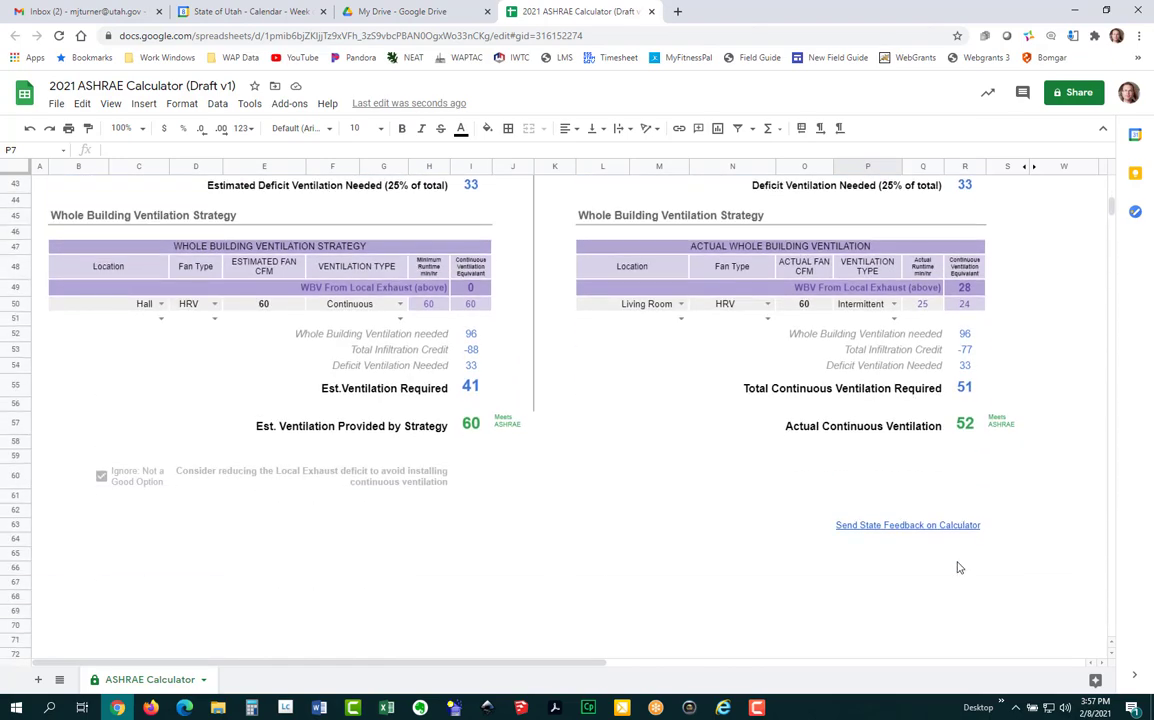
{"action": "scroll", "coordinate": [887, 546], "scroll_direction": "up", "scroll_amount": 15}
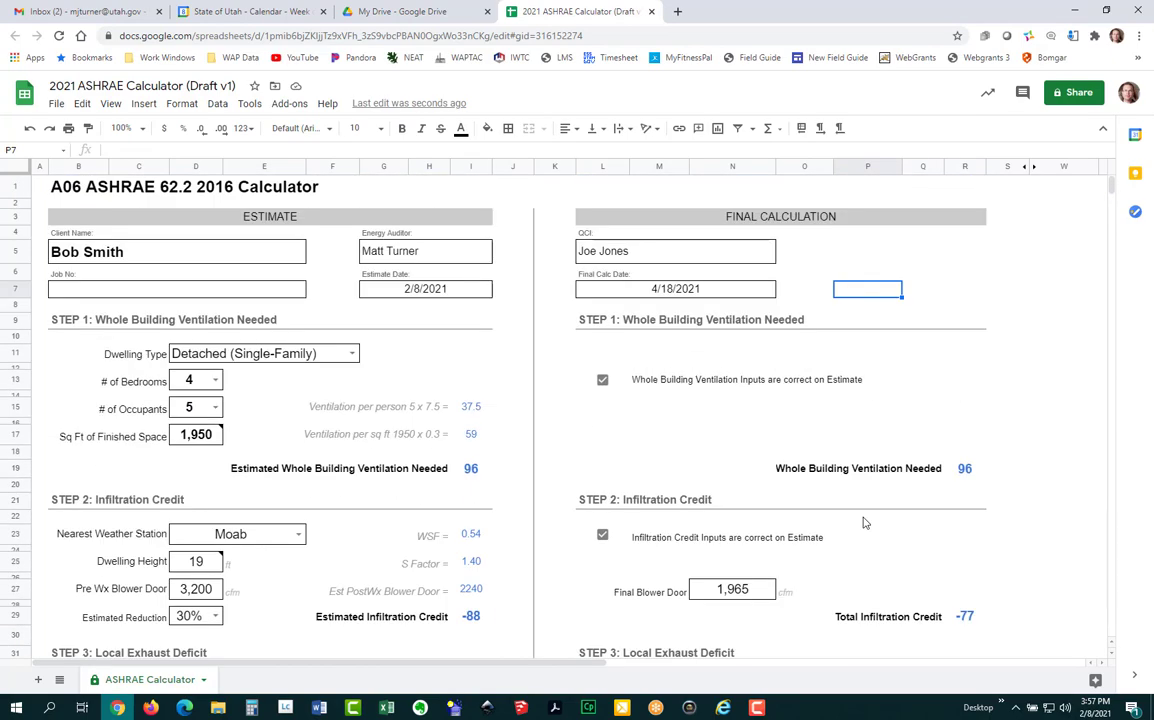